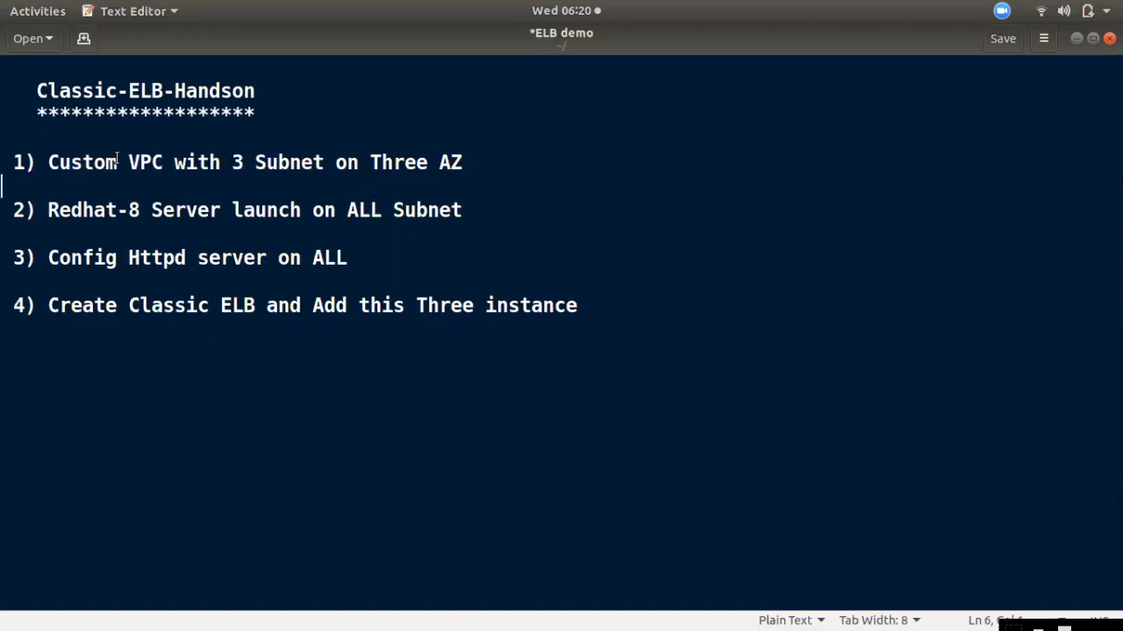
Review the planned Classic ELB tasks in the ELB demo note, covering the VPC, Redhat-8 servers, Httpd and load balancer.
drag(222, 163, 309, 164)
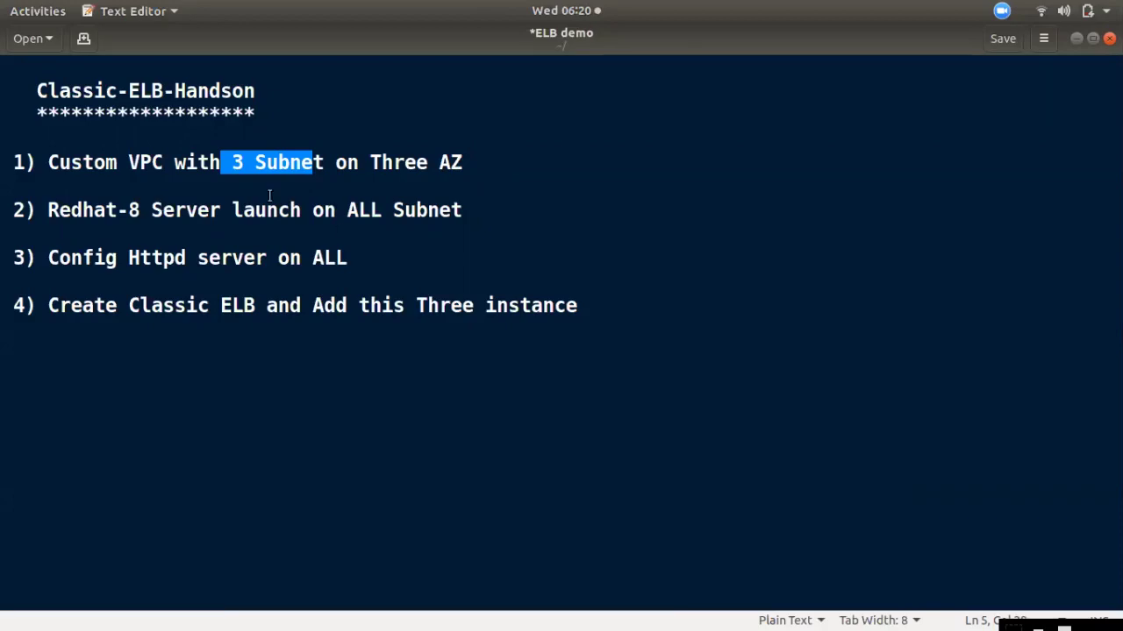
click(70, 234)
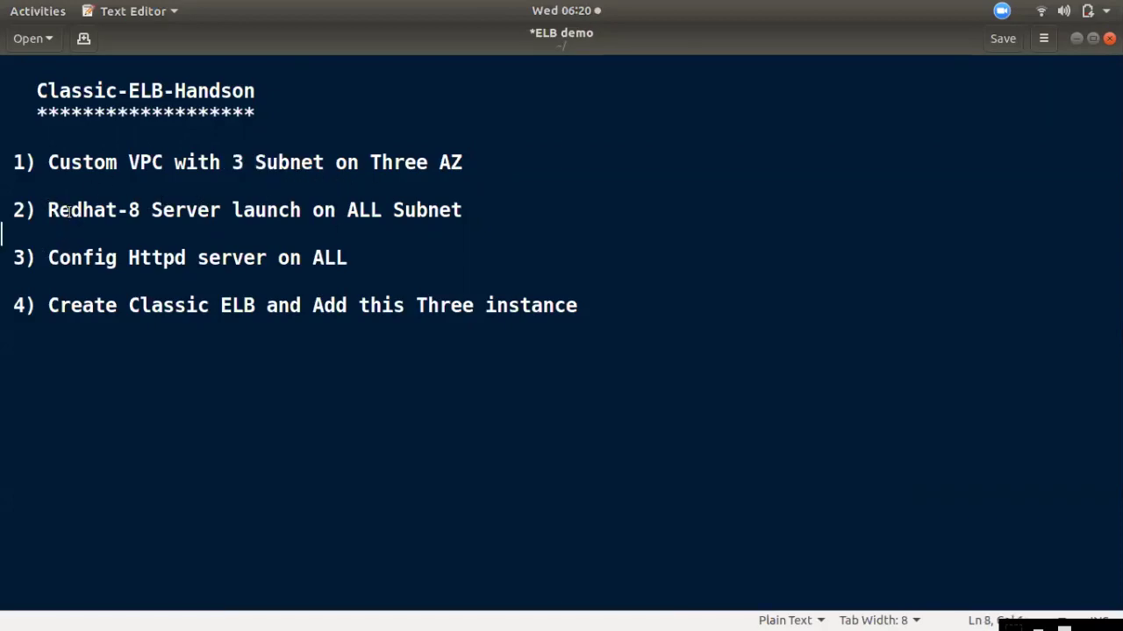
drag(69, 212, 174, 212)
click(109, 227)
drag(107, 258, 267, 260)
click(229, 340)
Switch to Firefox and examine the VPC list and the subnets' CIDR blocks and availability zones in the VPC console.
mouse_move(2, 175)
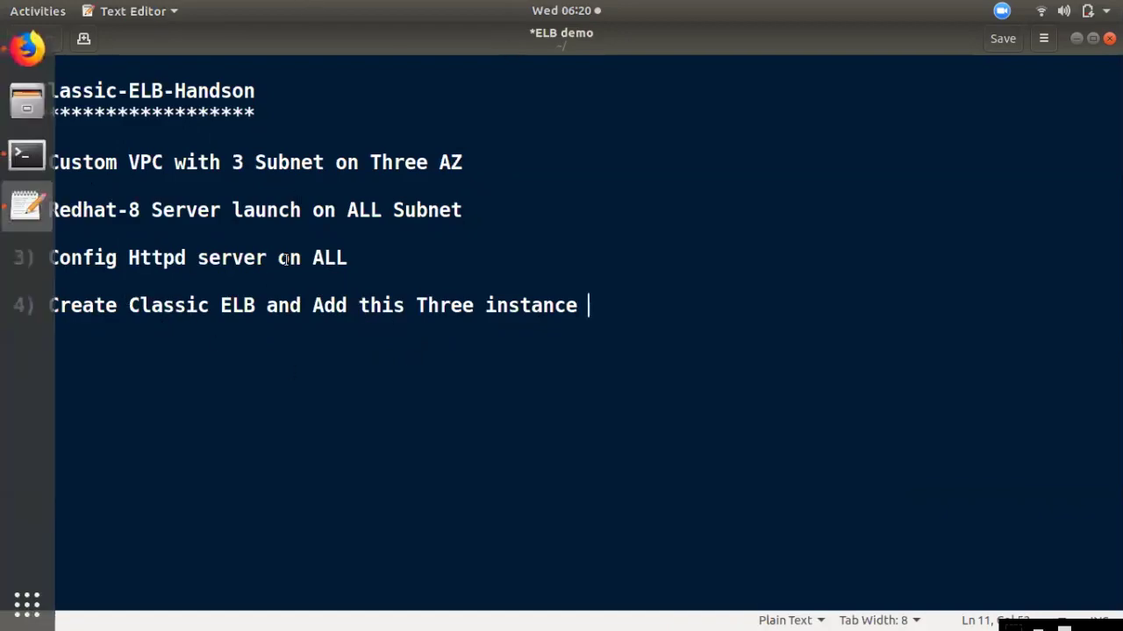
click(25, 104)
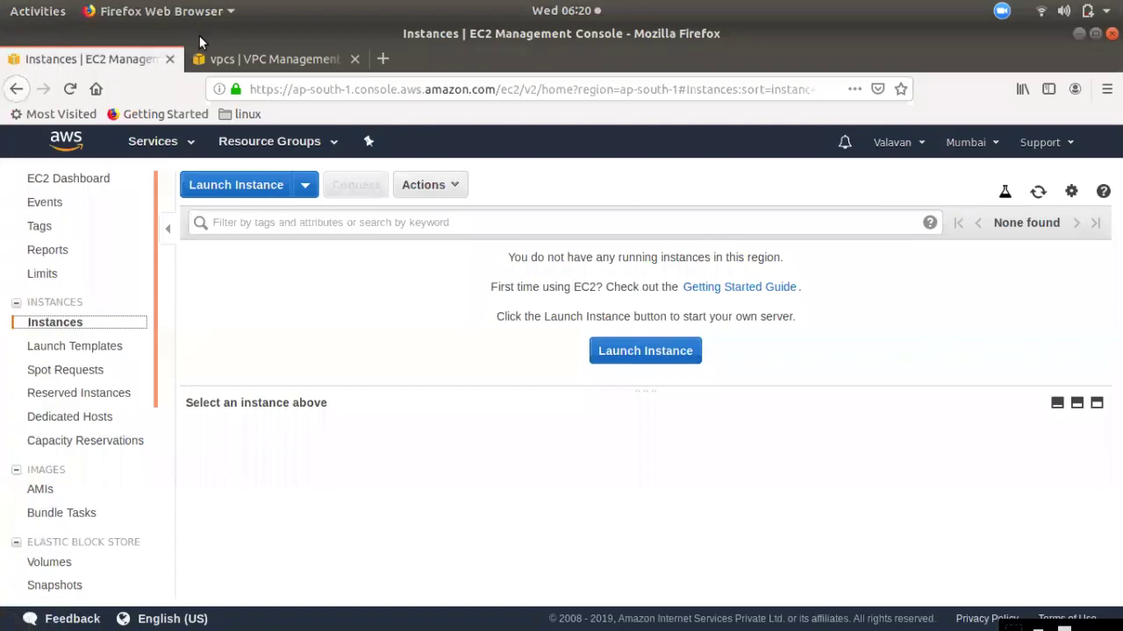
click(250, 63)
click(98, 70)
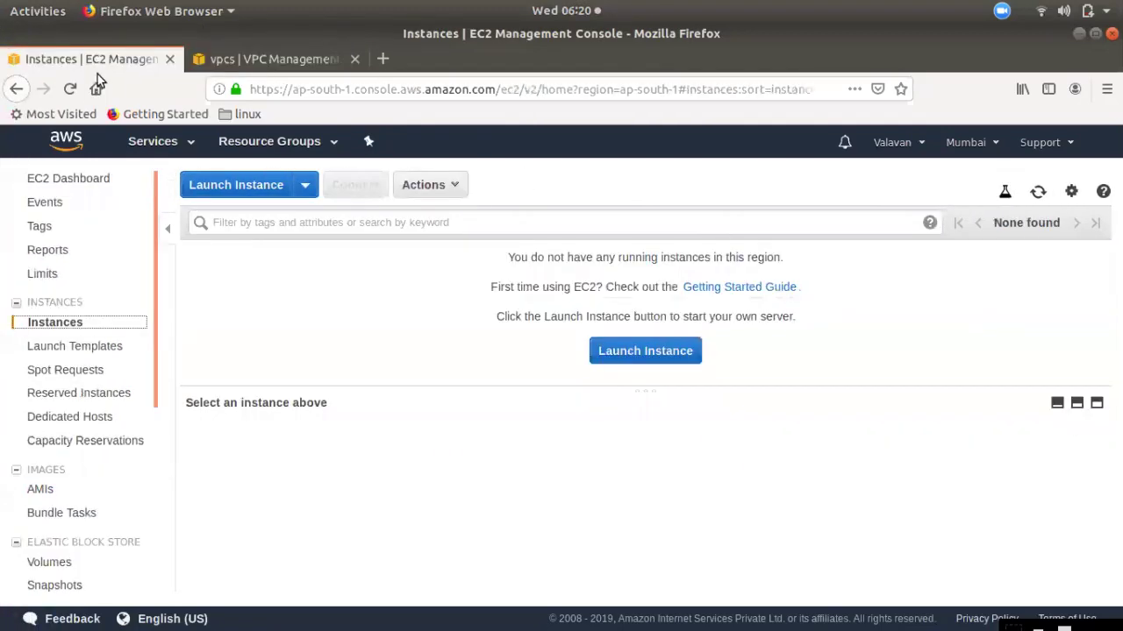
click(280, 62)
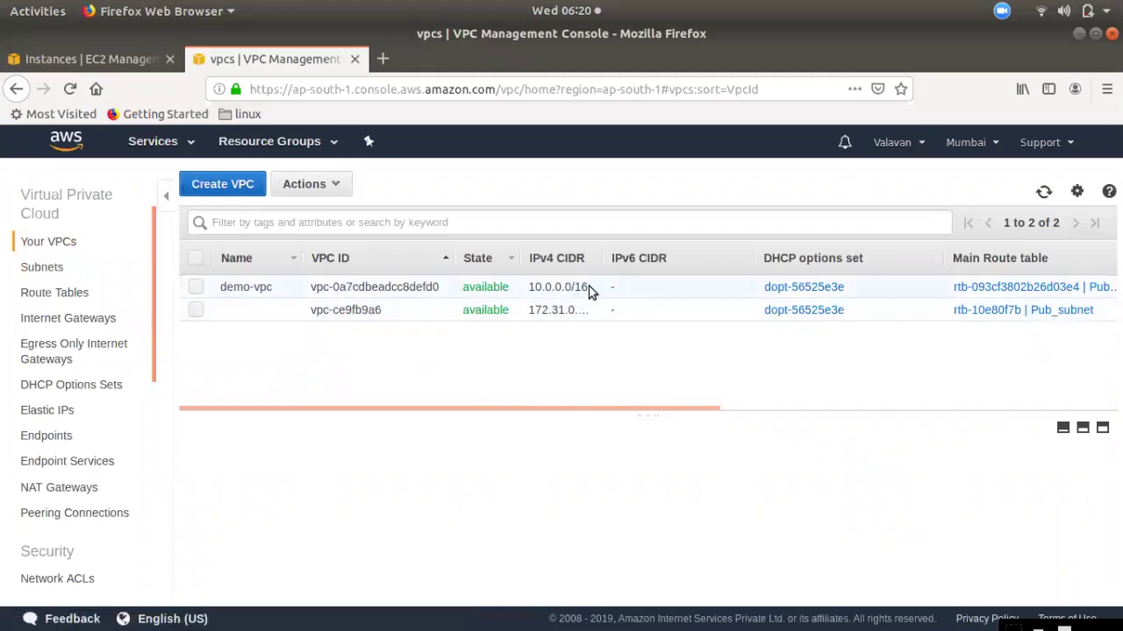
click(41, 266)
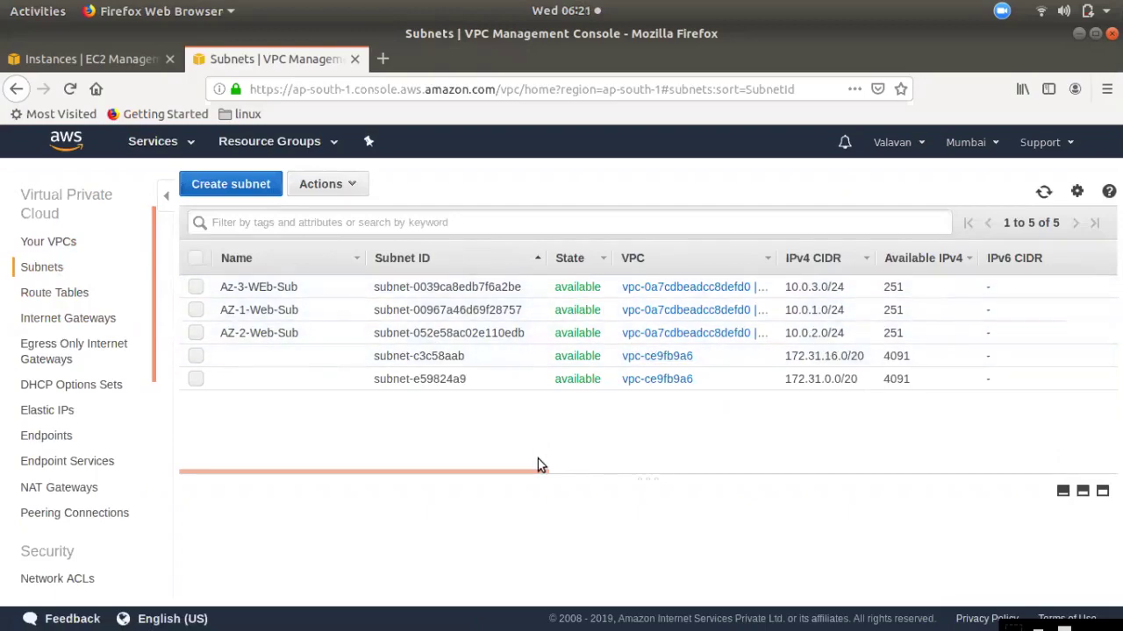
drag(538, 469, 784, 456)
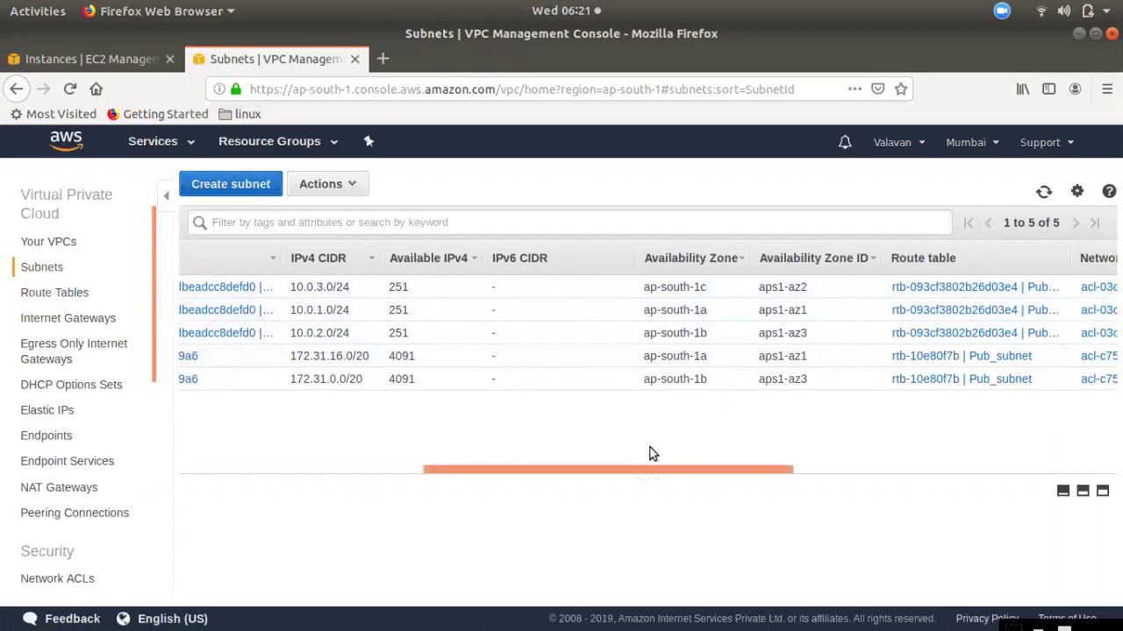
Inspect the routes of the Pub-RT-Ec2 route table.
click(52, 292)
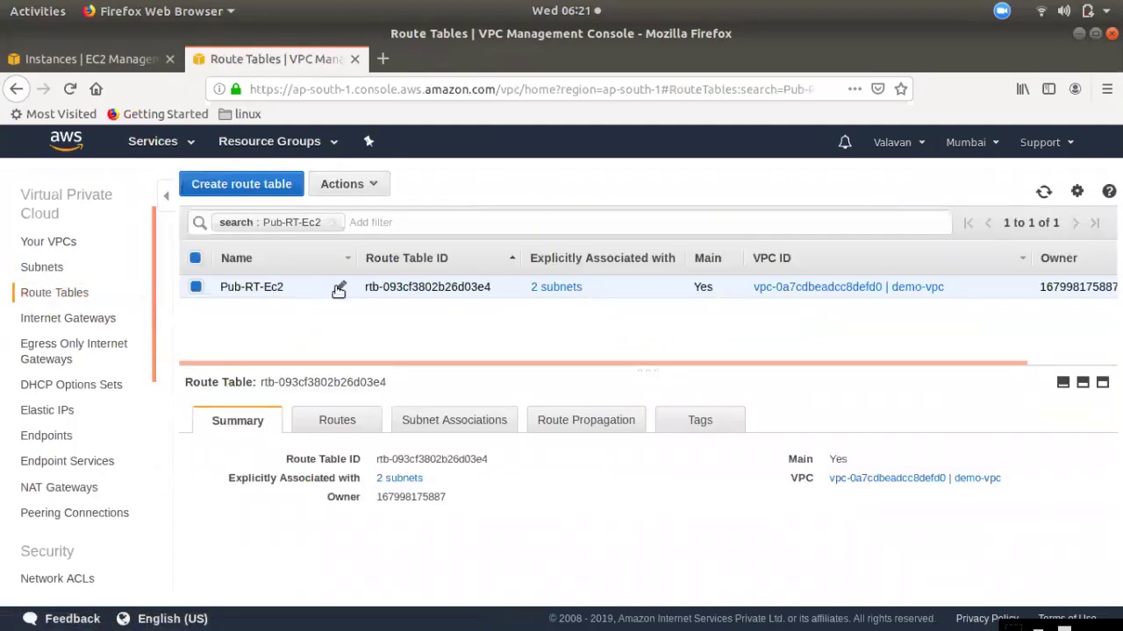
click(334, 421)
scroll(556, 588, down, 1)
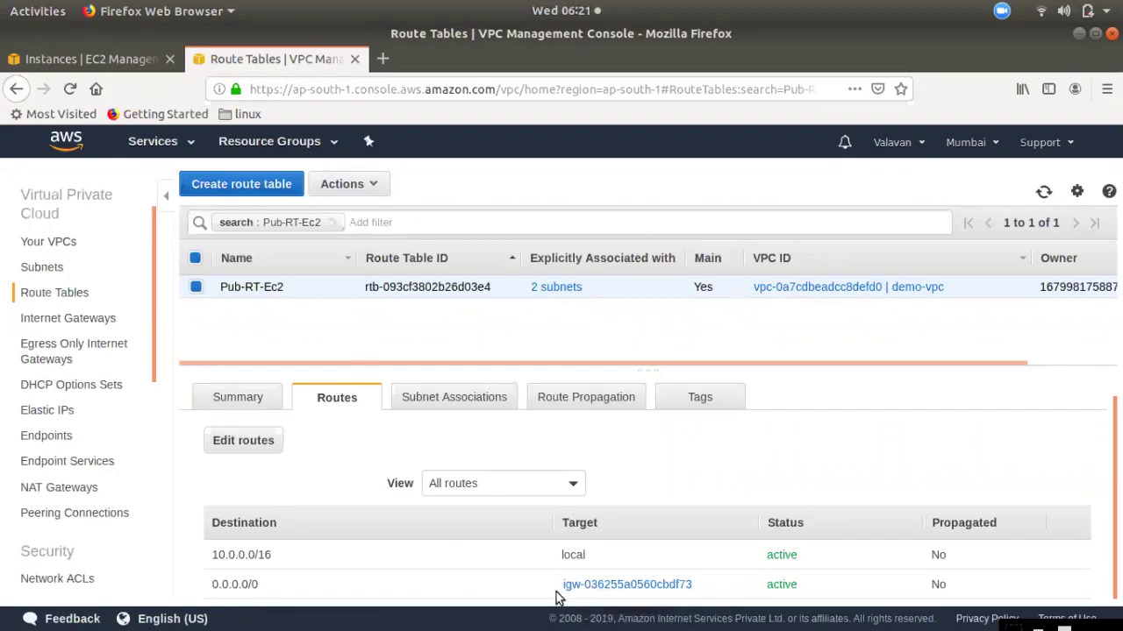
Add the AZ-2 web subnet (10.0.2.0/24) to the Pub-RT-Ec2 route table's subnet associations and check the saved list.
click(456, 397)
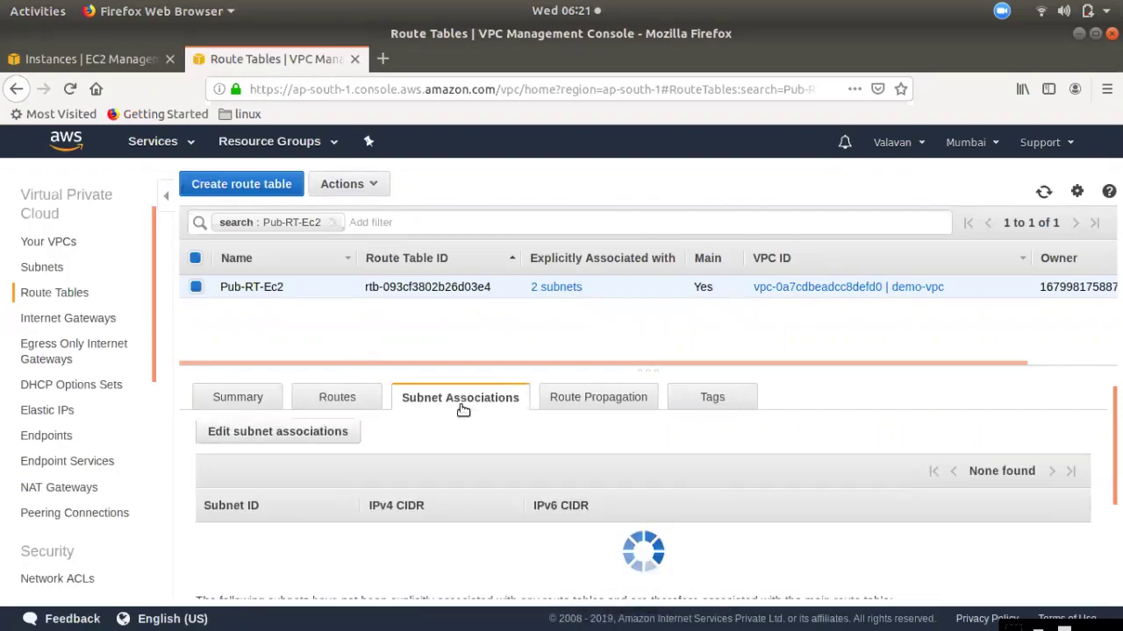
click(309, 435)
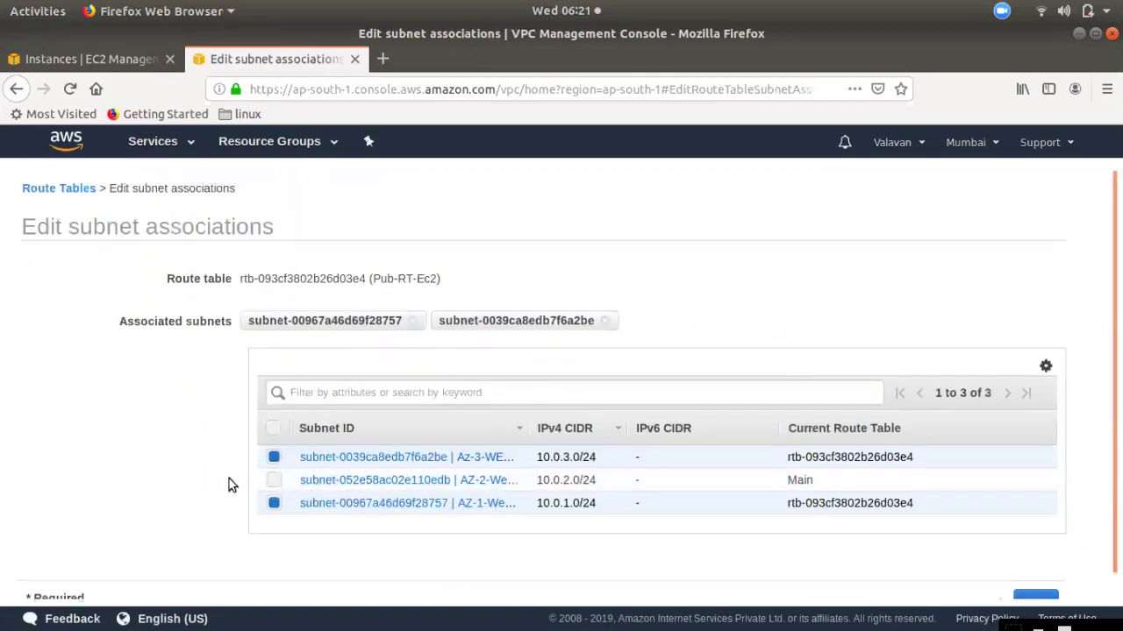
click(275, 483)
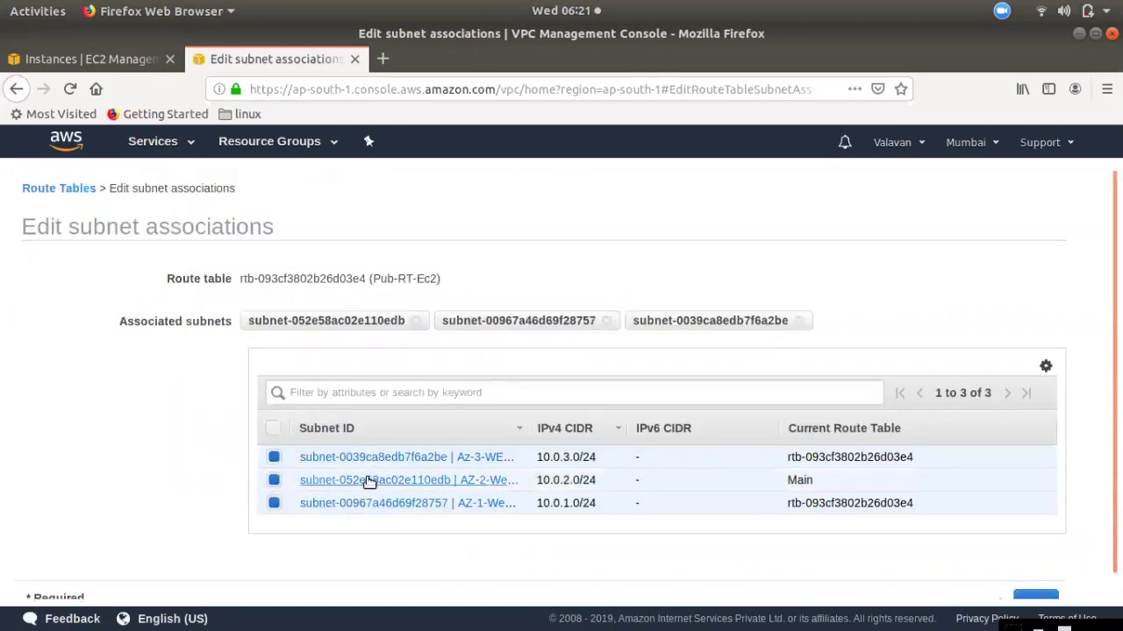
click(1022, 596)
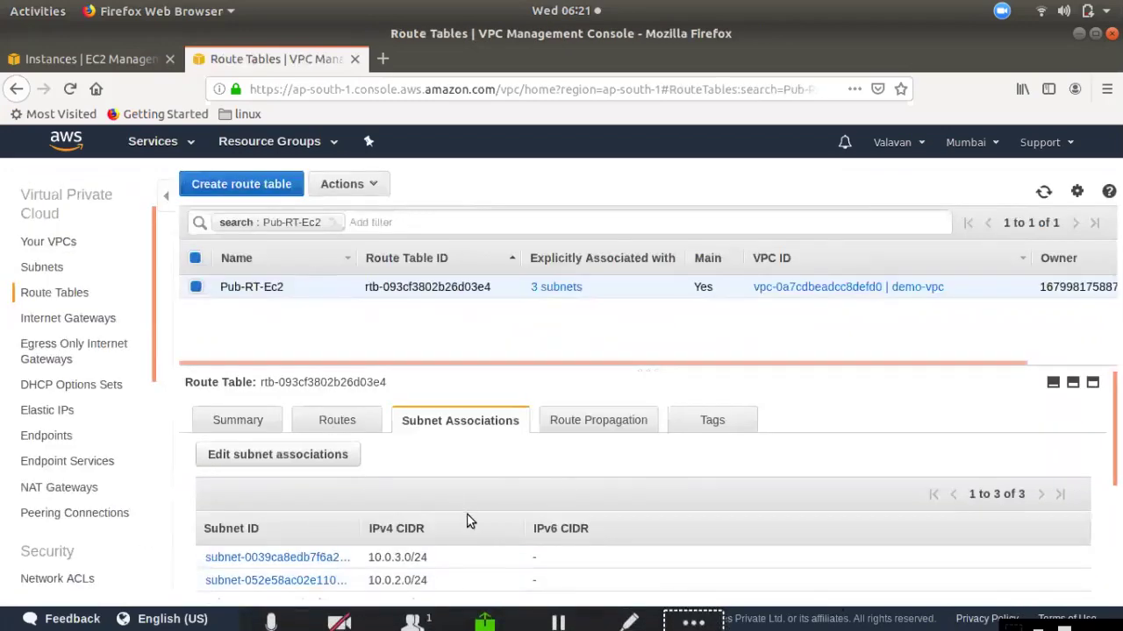
scroll(465, 518, down, 4)
scroll(479, 466, up, 5)
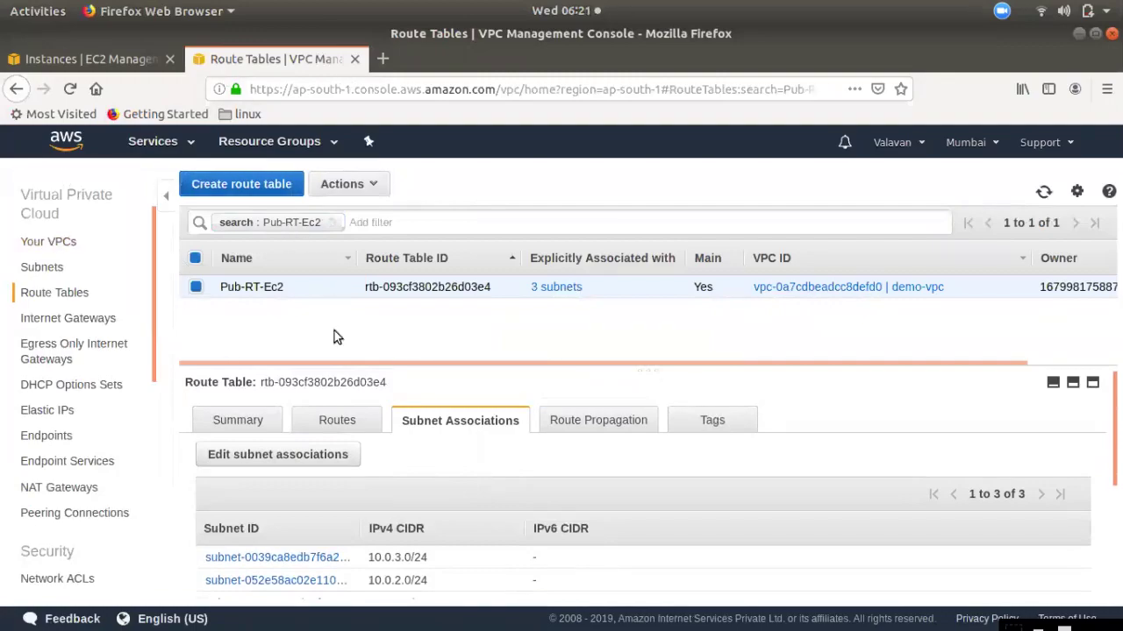
Start an EC2 instance launch with the Red Hat Enterprise Linux 8 (HVM) image and the t2.micro type.
click(66, 61)
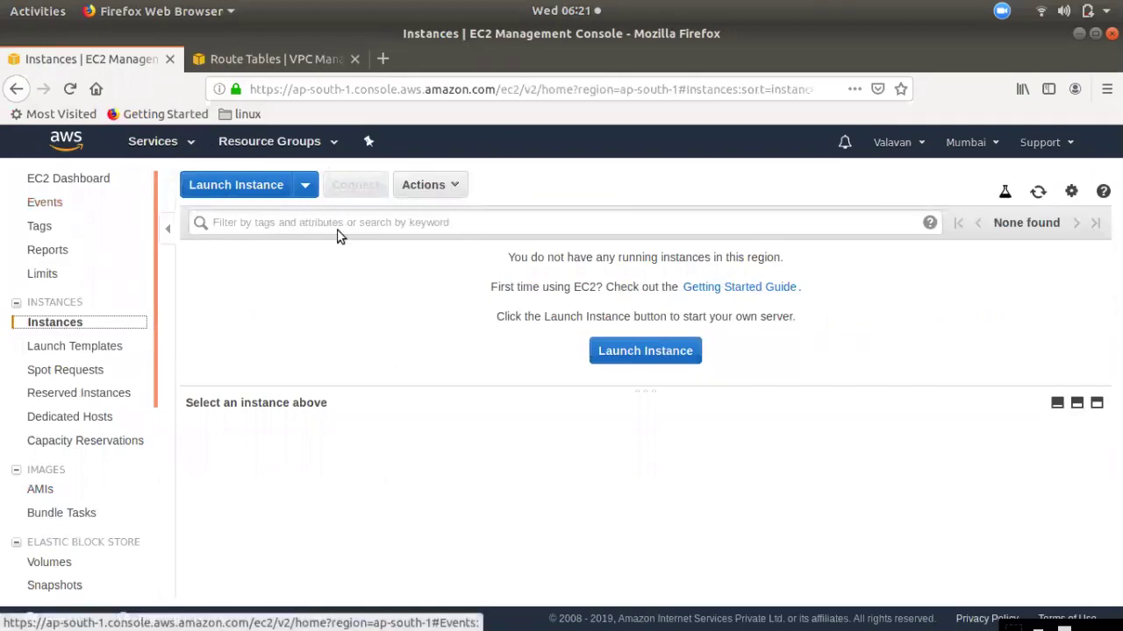
click(239, 191)
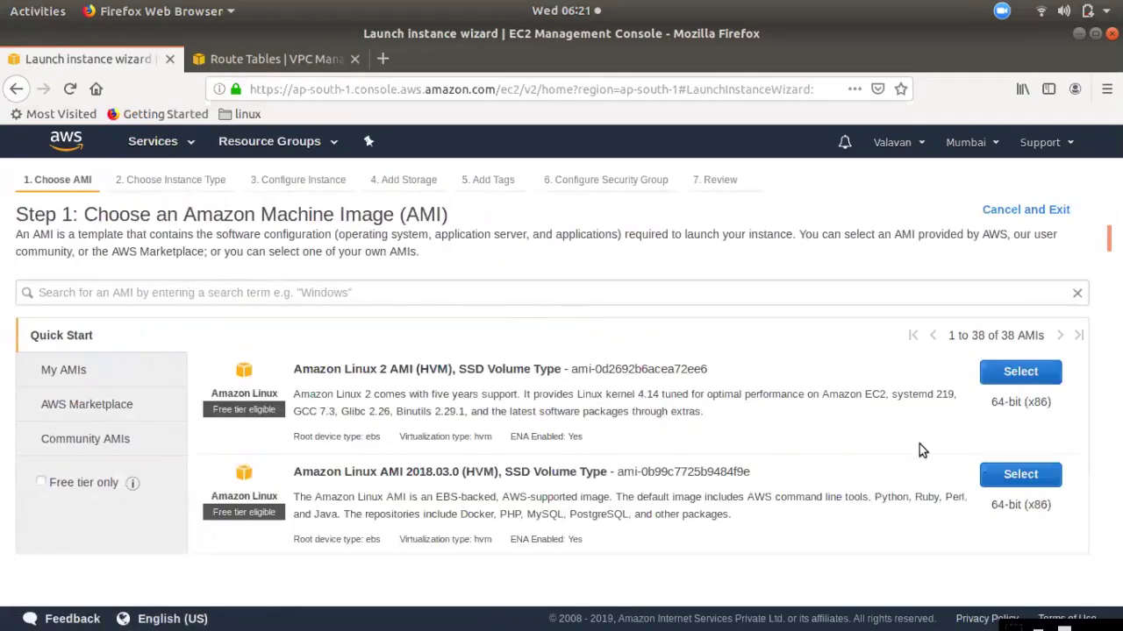
scroll(920, 444, down, 3)
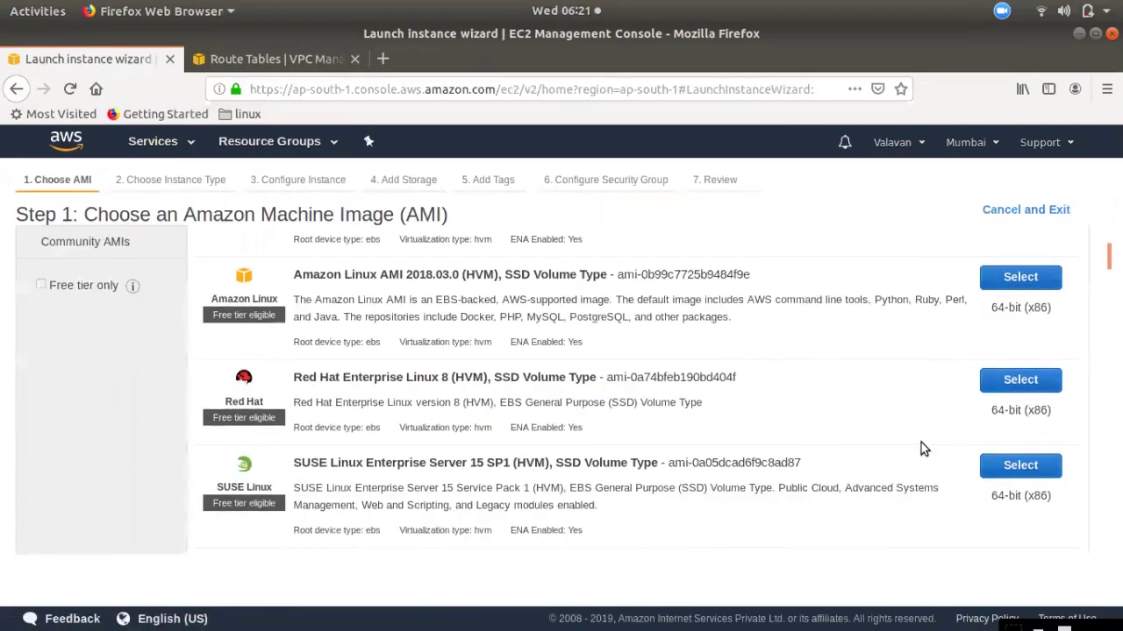
click(1008, 380)
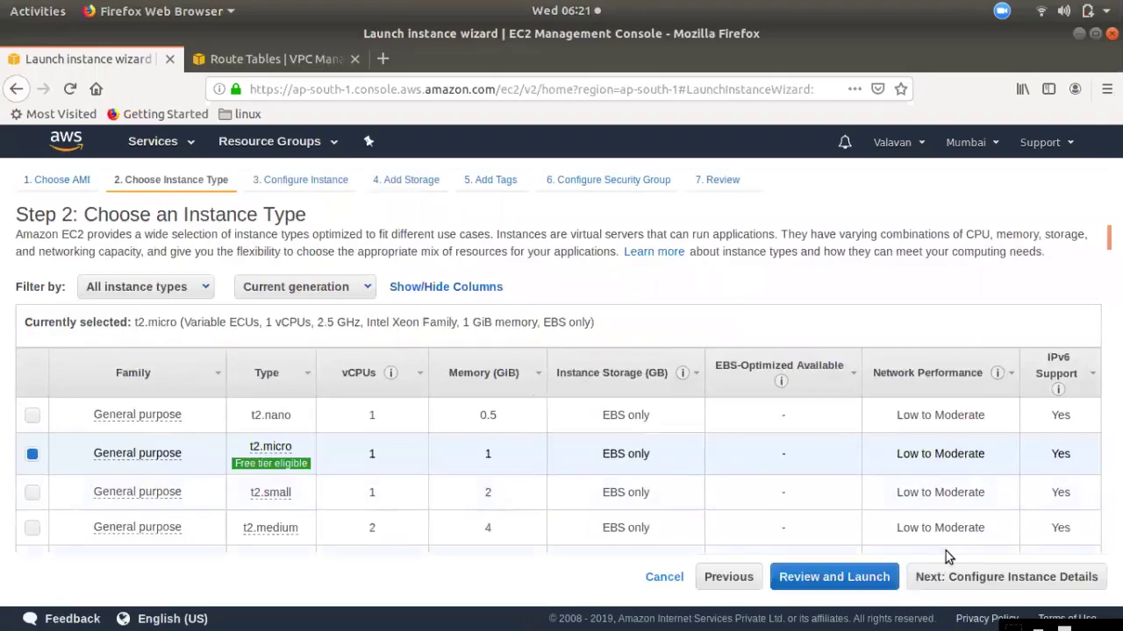
click(1007, 577)
Configure the instance for the demo-vpc network and AZ-1-Web-Sub subnet with public IP auto-assignment enabled, keeping the other details at their defaults.
click(339, 369)
click(340, 370)
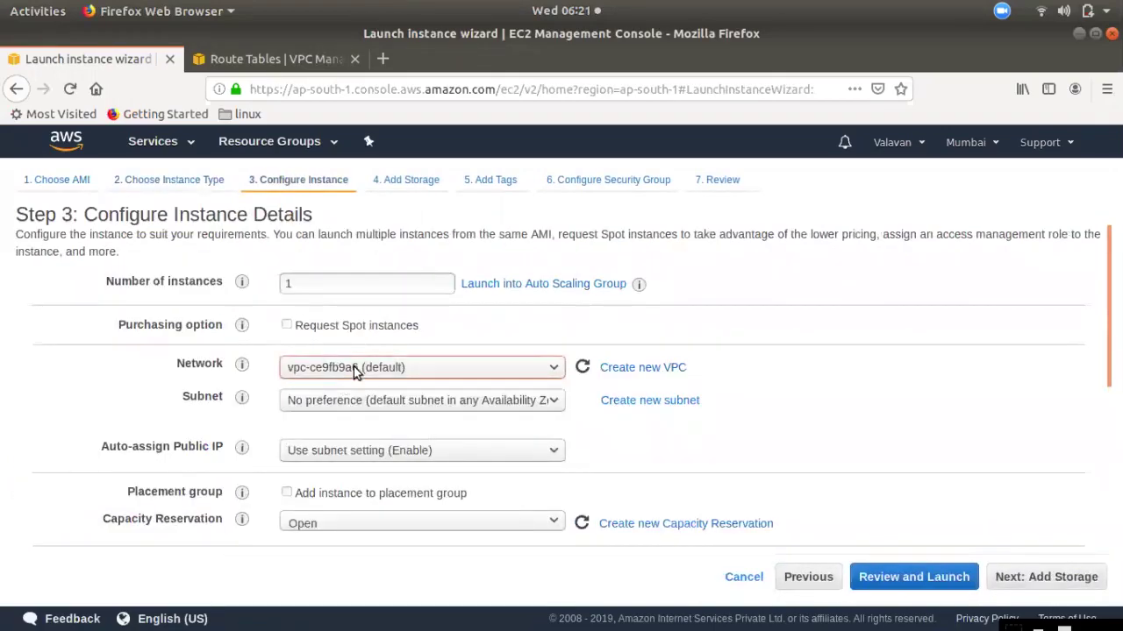
click(361, 370)
click(349, 391)
click(380, 402)
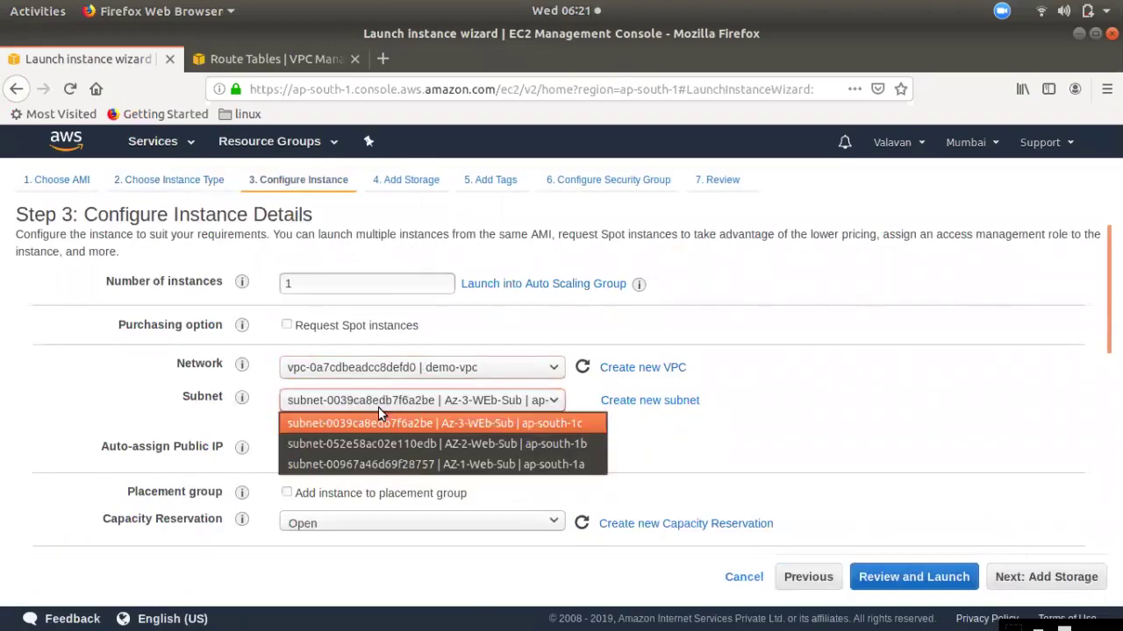
click(382, 463)
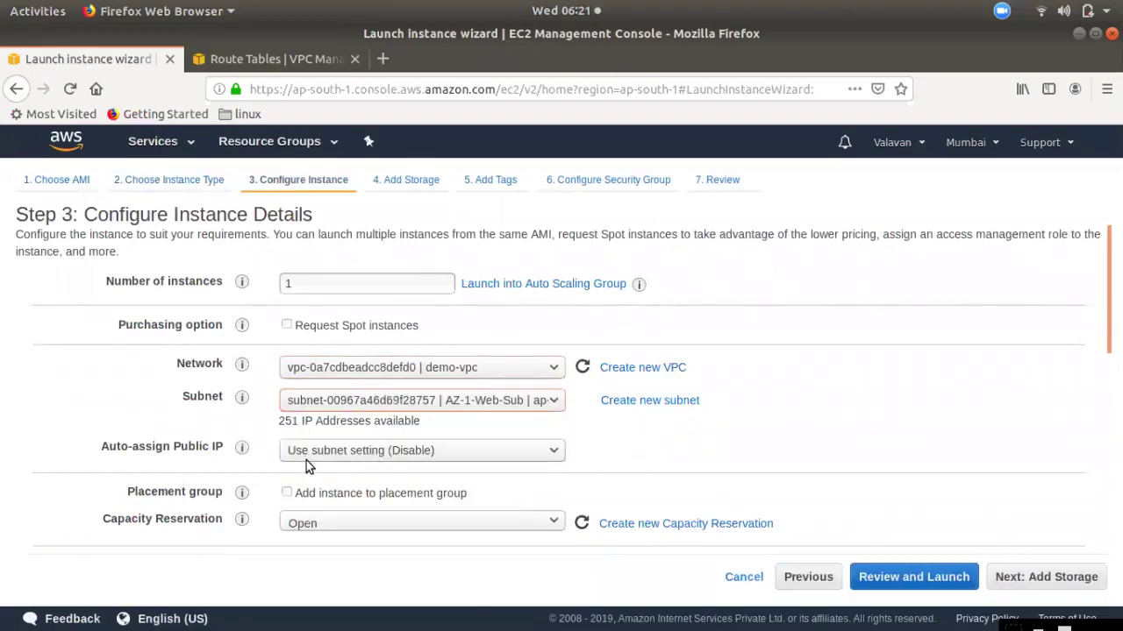
click(339, 460)
click(329, 496)
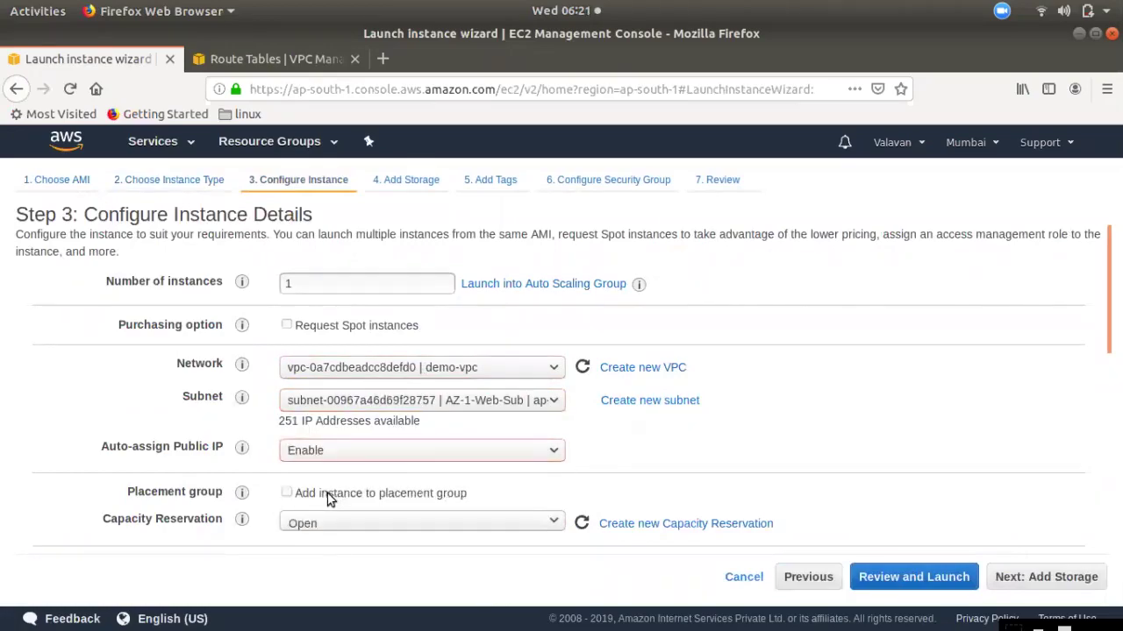
scroll(481, 526, down, 5)
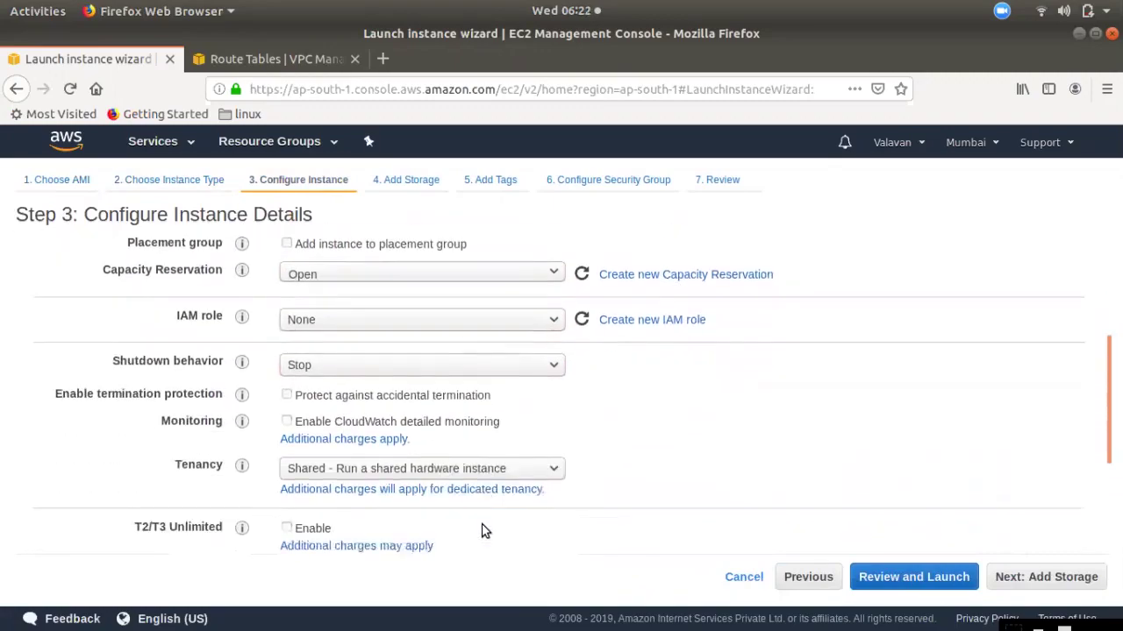
scroll(482, 530, down, 1)
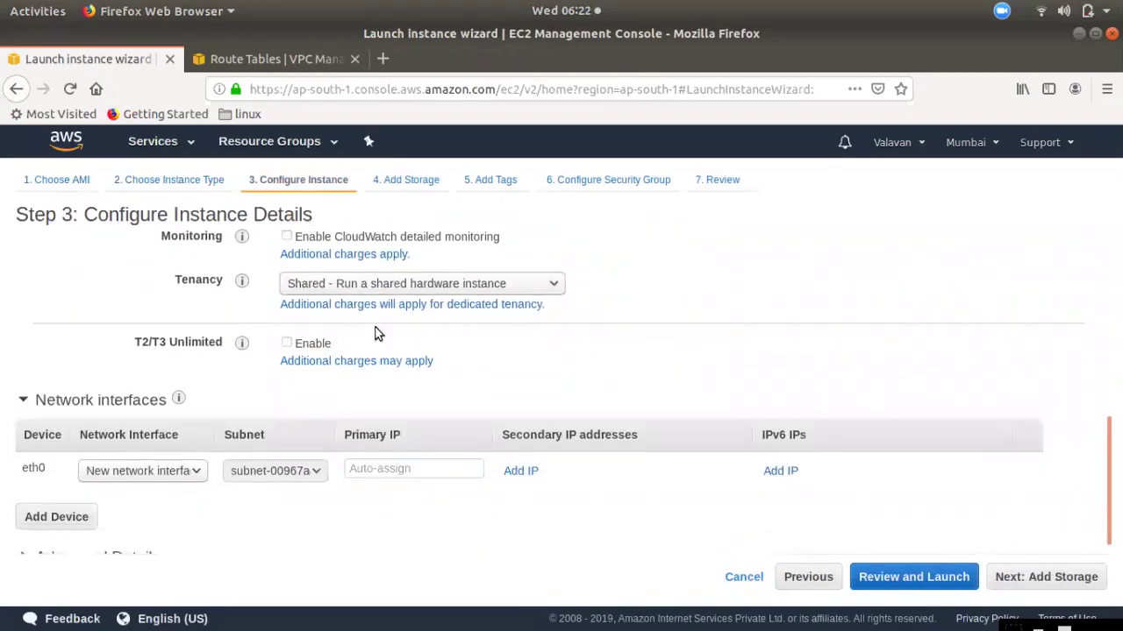
click(1079, 576)
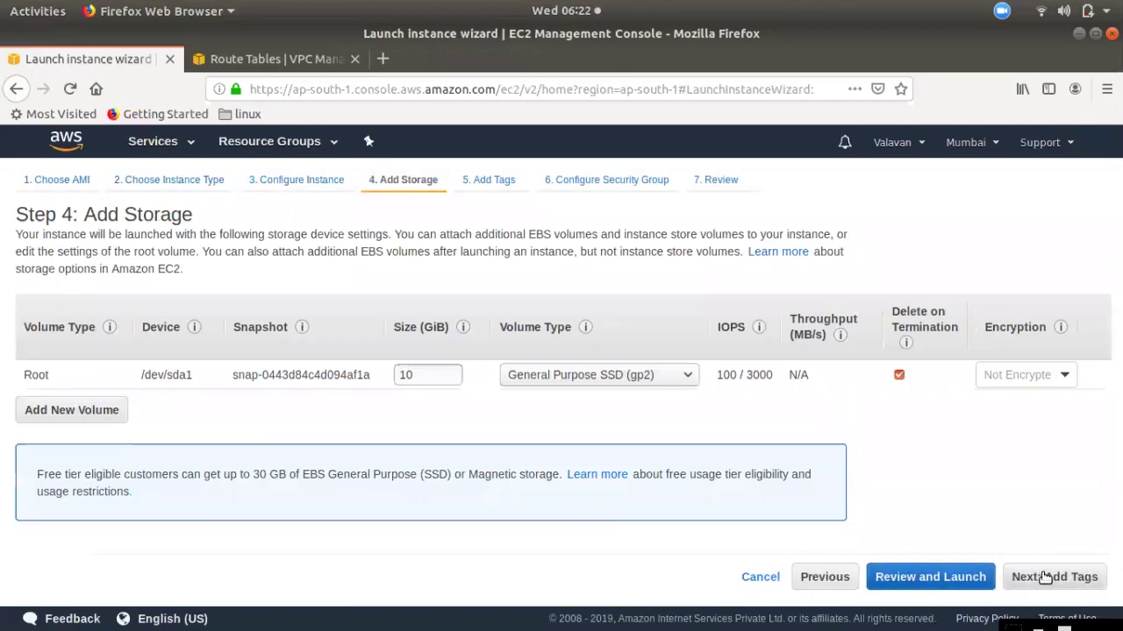
Keep the 10 GiB General Purpose SSD root volume and proceed to the security group settings without adding tags.
double_click(454, 375)
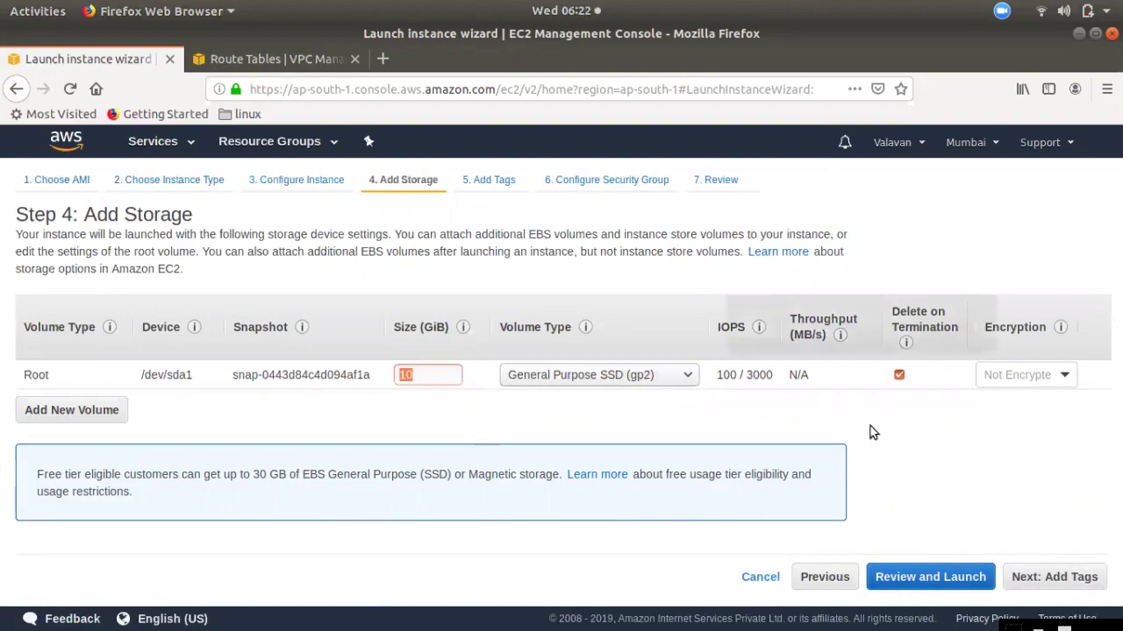
click(1057, 581)
click(1060, 581)
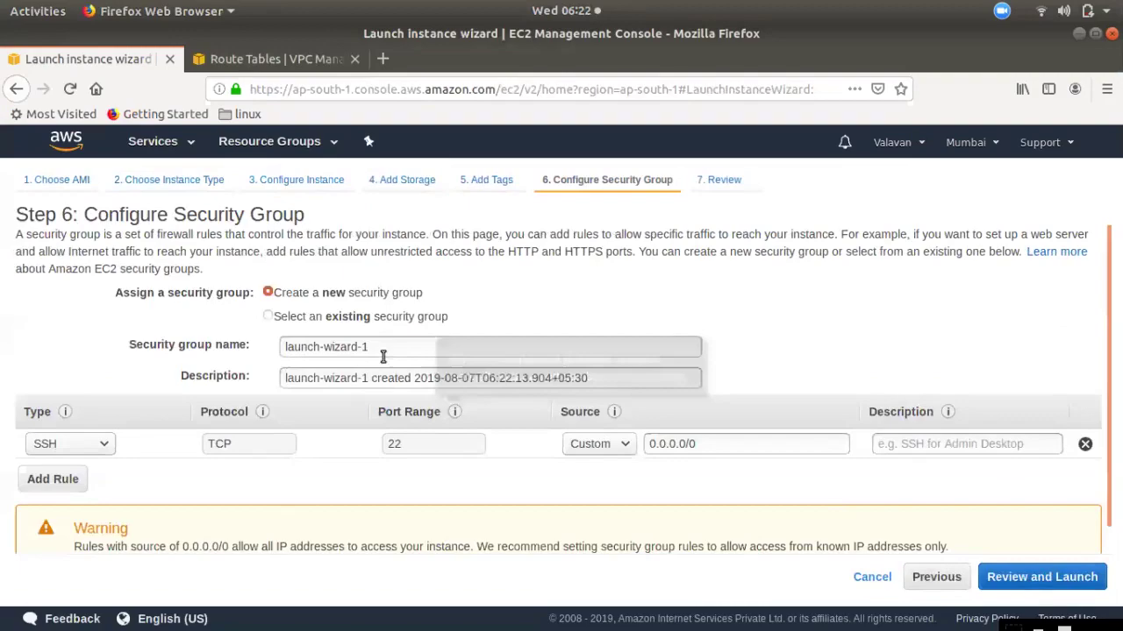
Assign the existing default VPC security group to the instance, check its inbound rules and proceed to the launch review.
click(311, 317)
scroll(484, 423, down, 1)
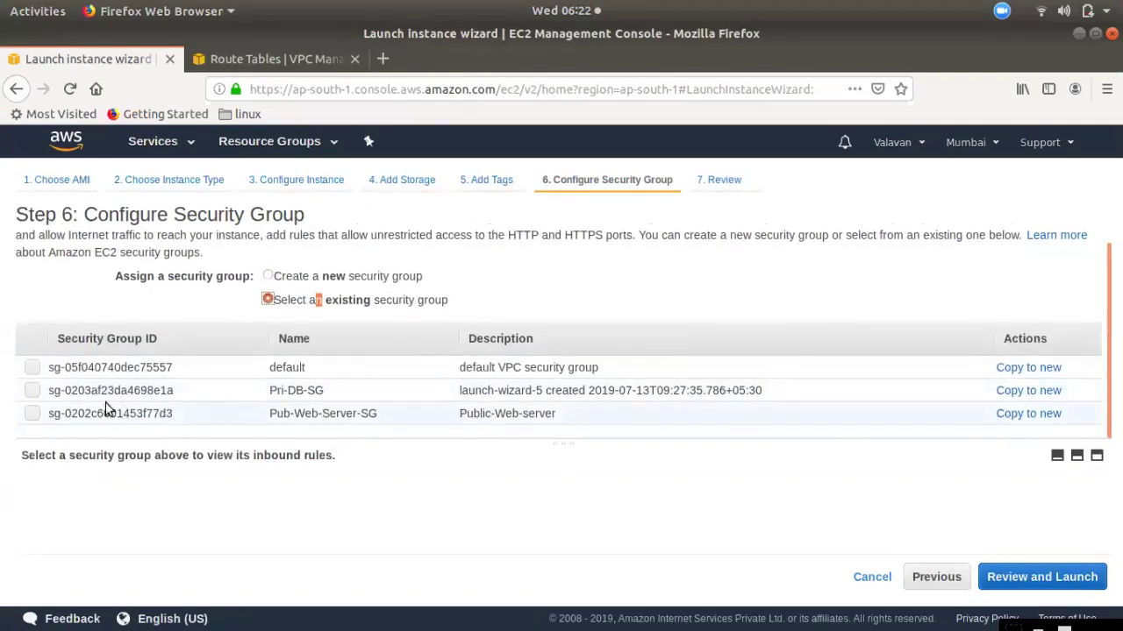
click(31, 369)
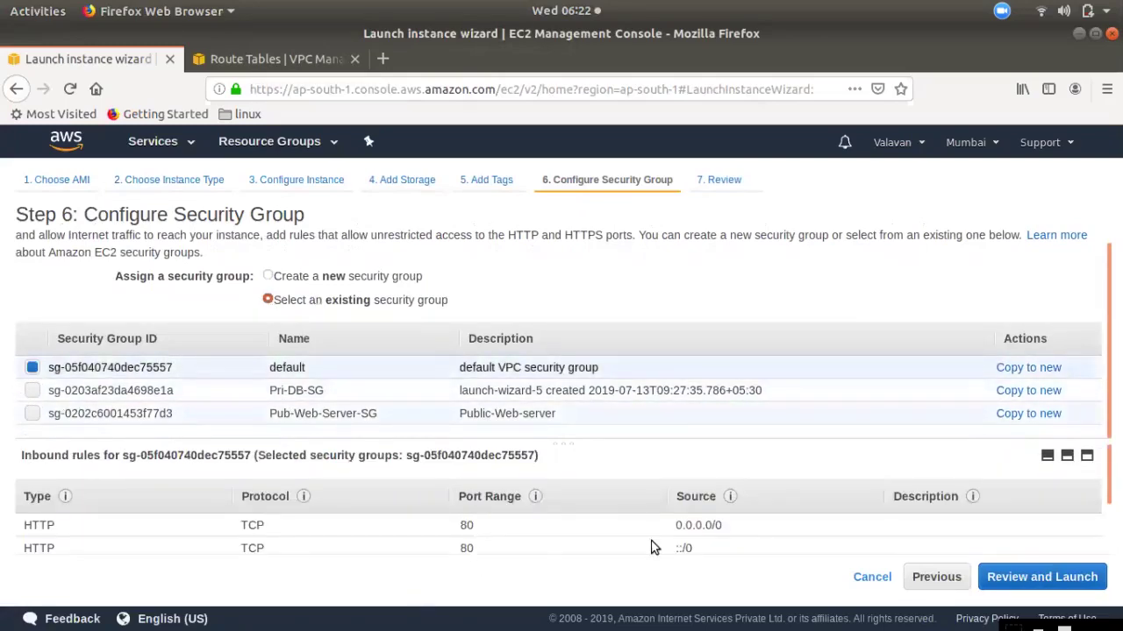
scroll(655, 539, down, 3)
click(1036, 577)
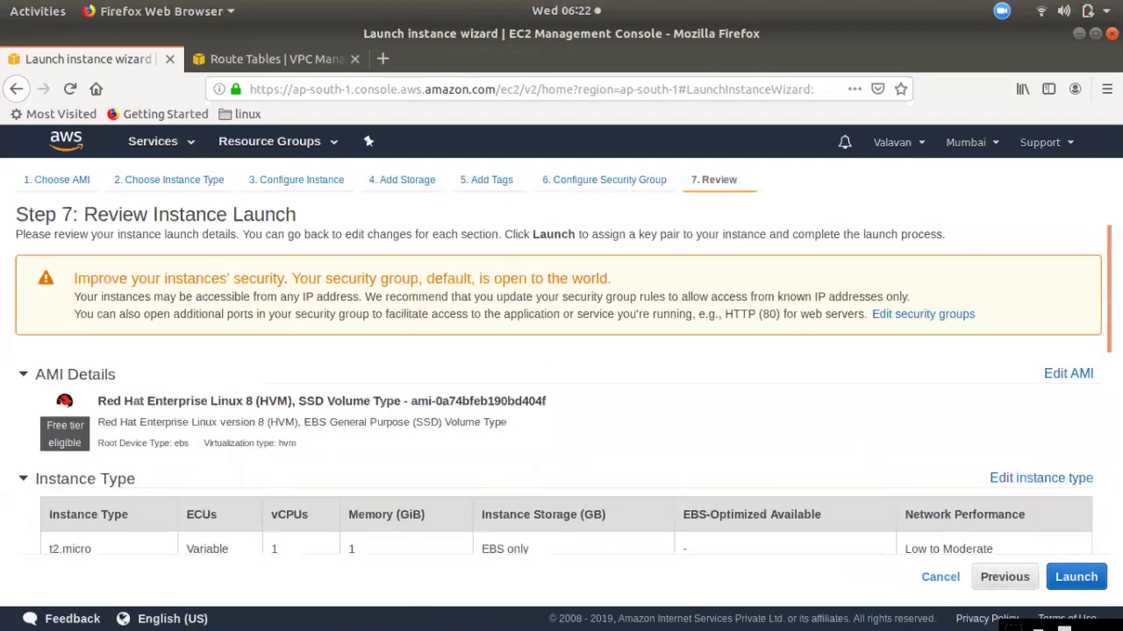
Launch the instance with the existing newkey key pair, acknowledging private key access, and show it in the instances list.
click(1076, 576)
click(414, 439)
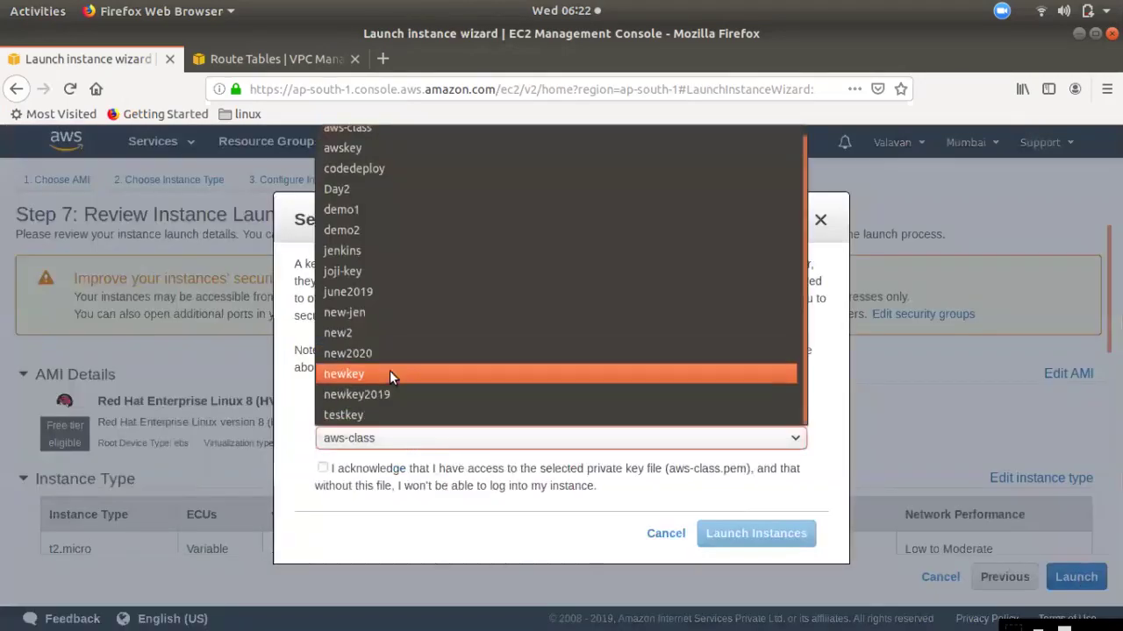
click(389, 371)
click(321, 468)
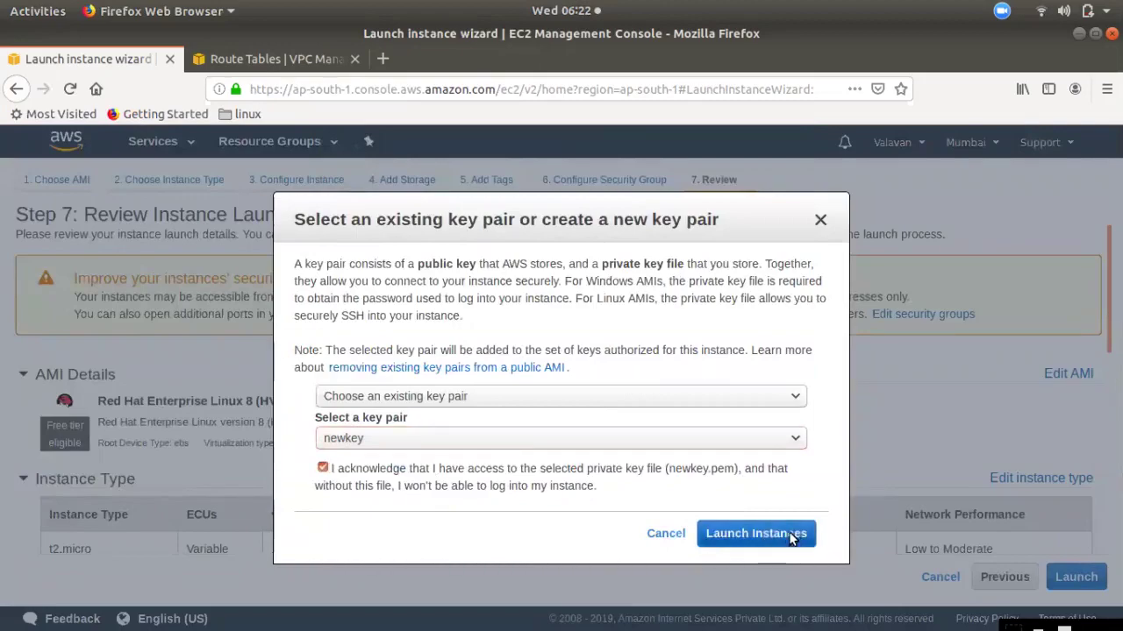
click(794, 535)
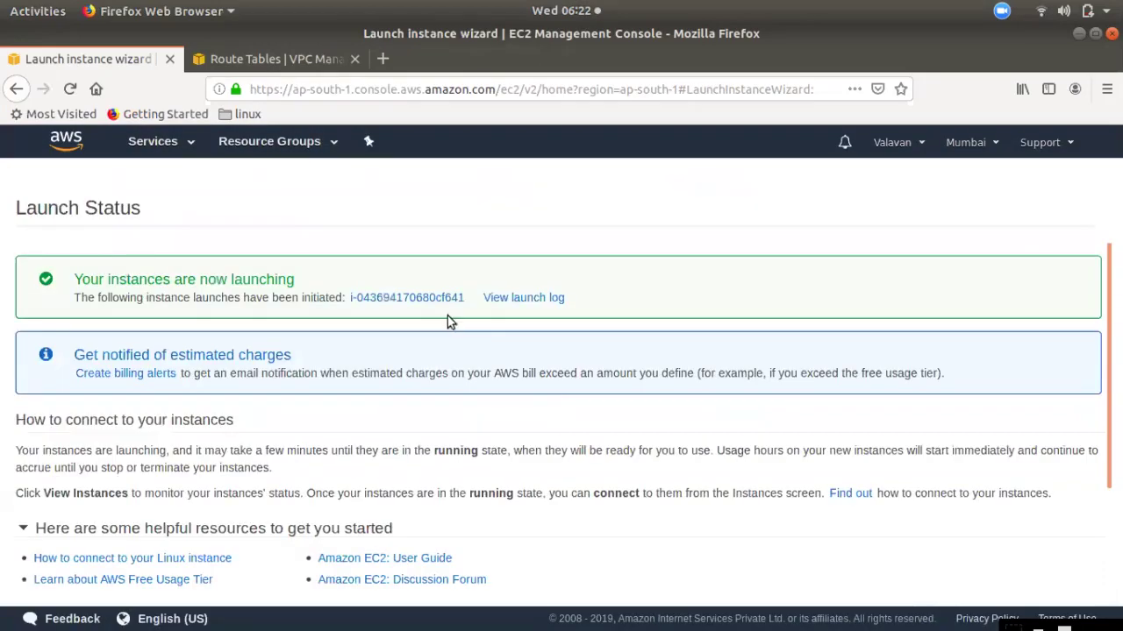
click(410, 298)
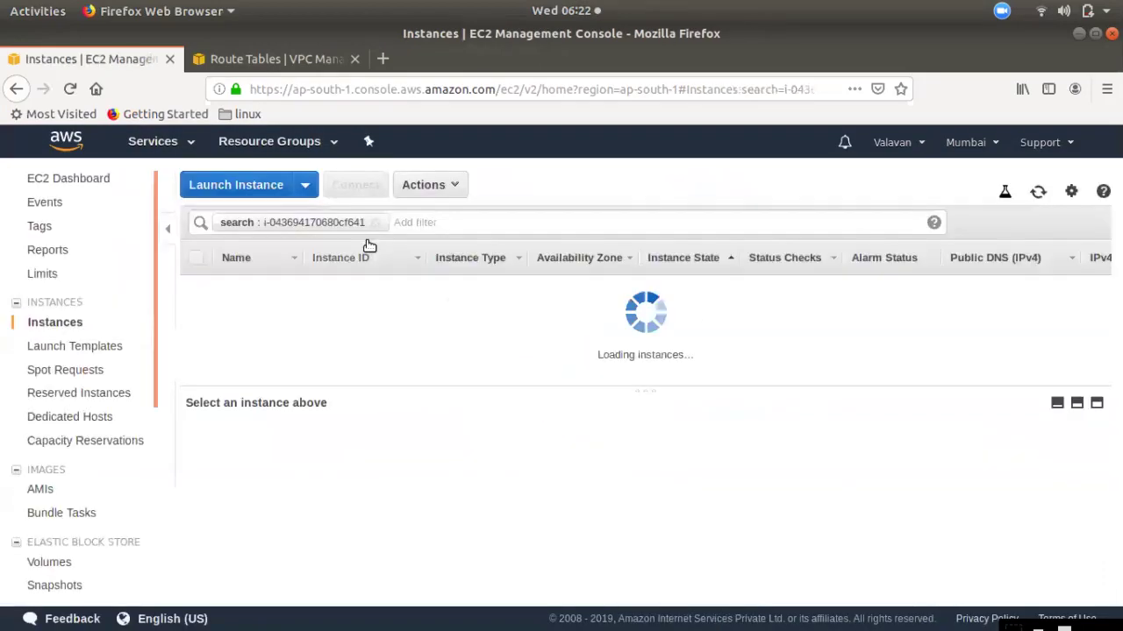
Start a second instance launch with the Red Hat Enterprise Linux 8 AMI and the t2.micro type, and proceed to the instance details.
click(263, 185)
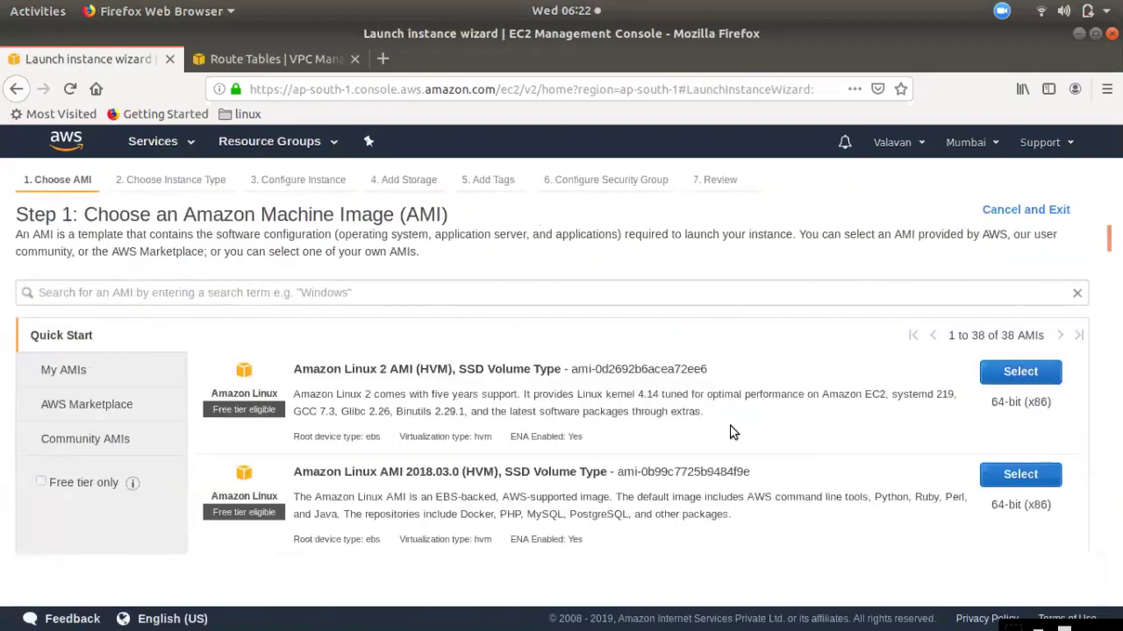
scroll(732, 432, down, 3)
click(998, 457)
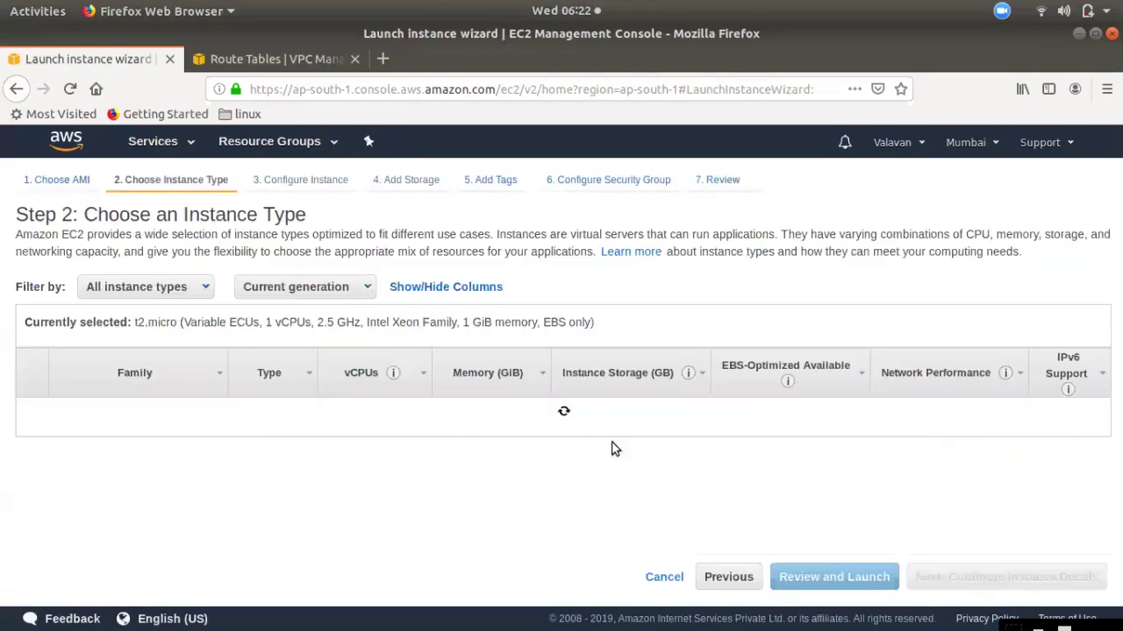
click(1006, 577)
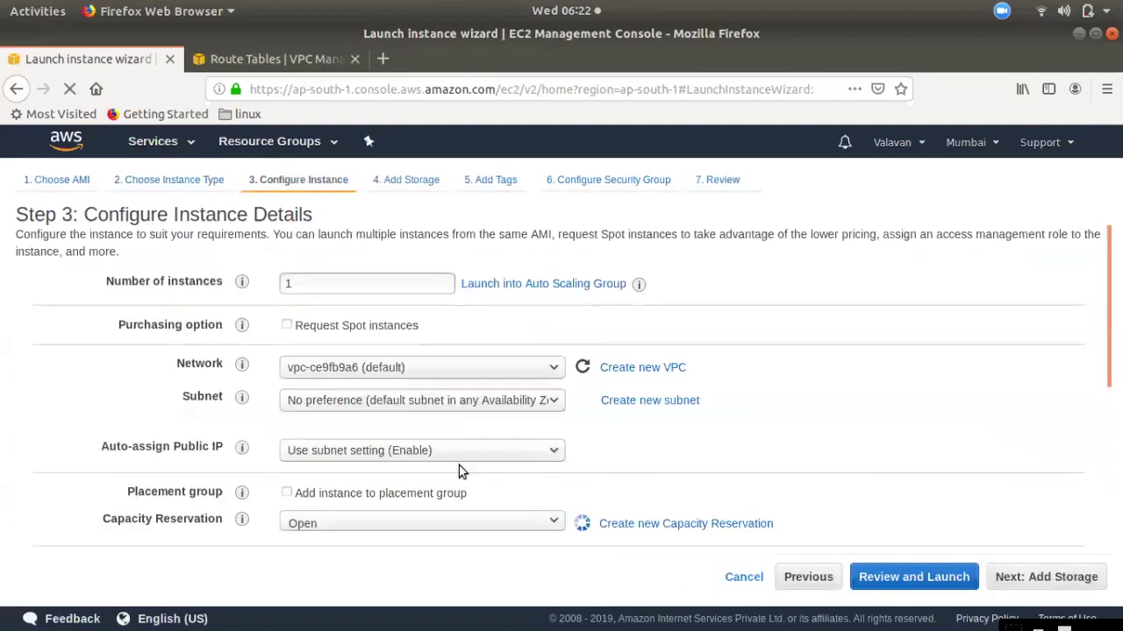
Place the instance in the demo-vpc network and AZ-2-Web-Sub subnet with public IP auto-assignment enabled, keeping the other details at their defaults.
click(380, 369)
click(375, 392)
click(370, 401)
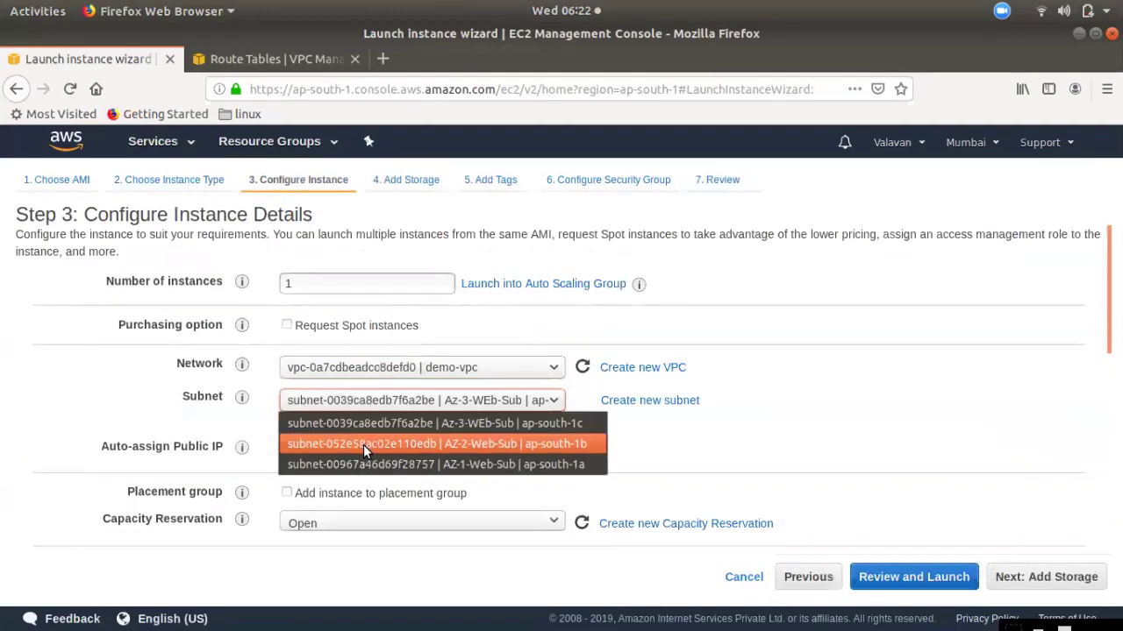
click(363, 445)
scroll(566, 485, down, 4)
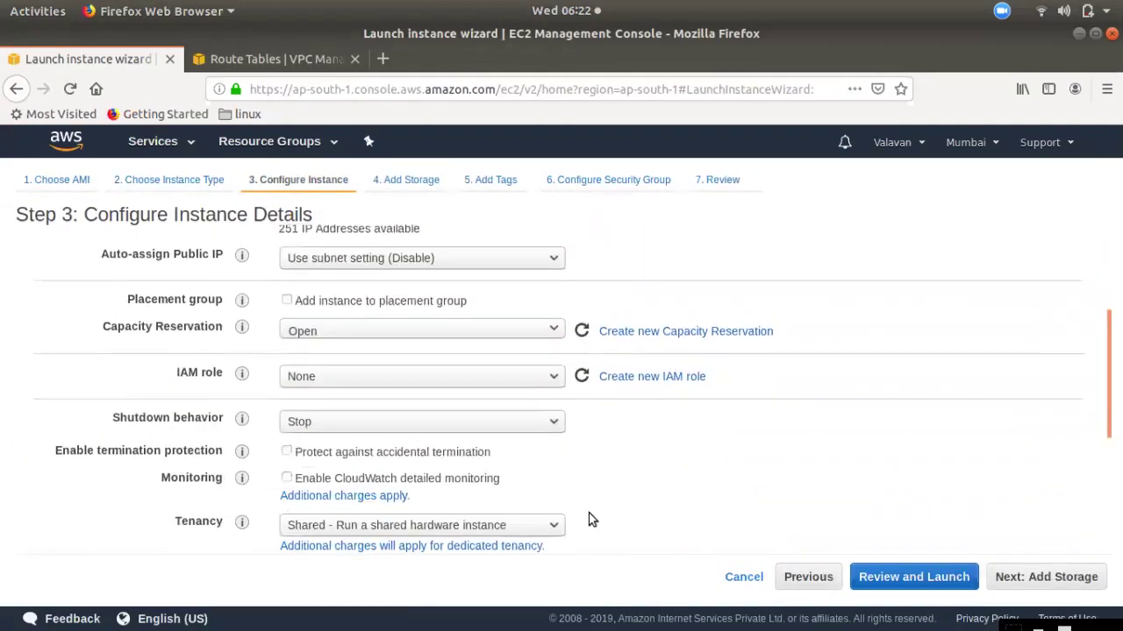
click(427, 254)
click(402, 300)
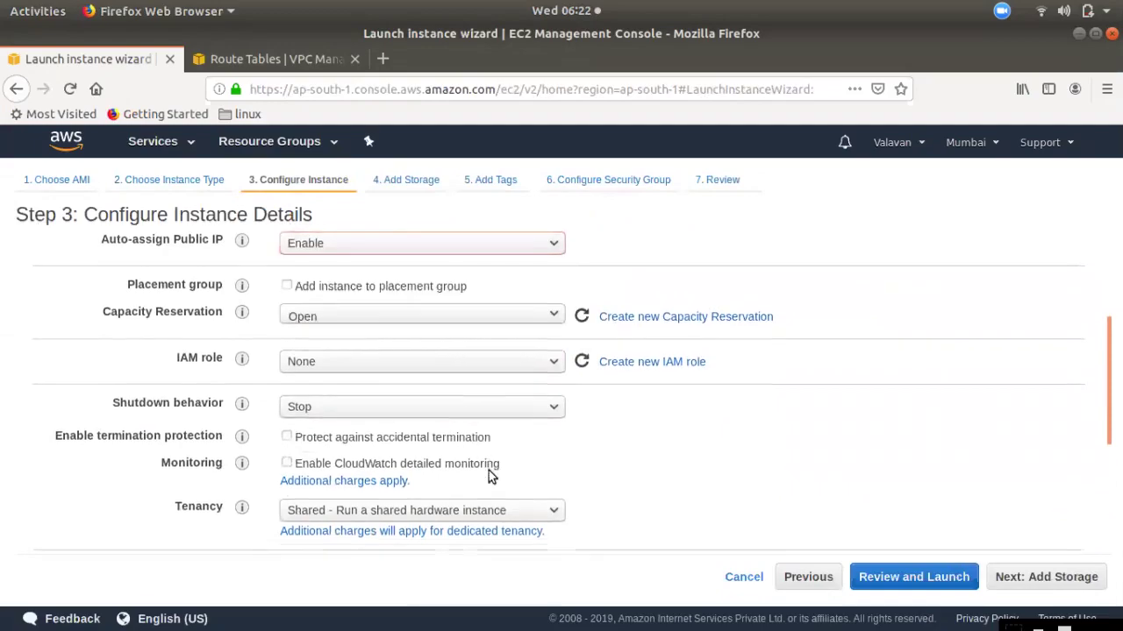
scroll(474, 439, down, 4)
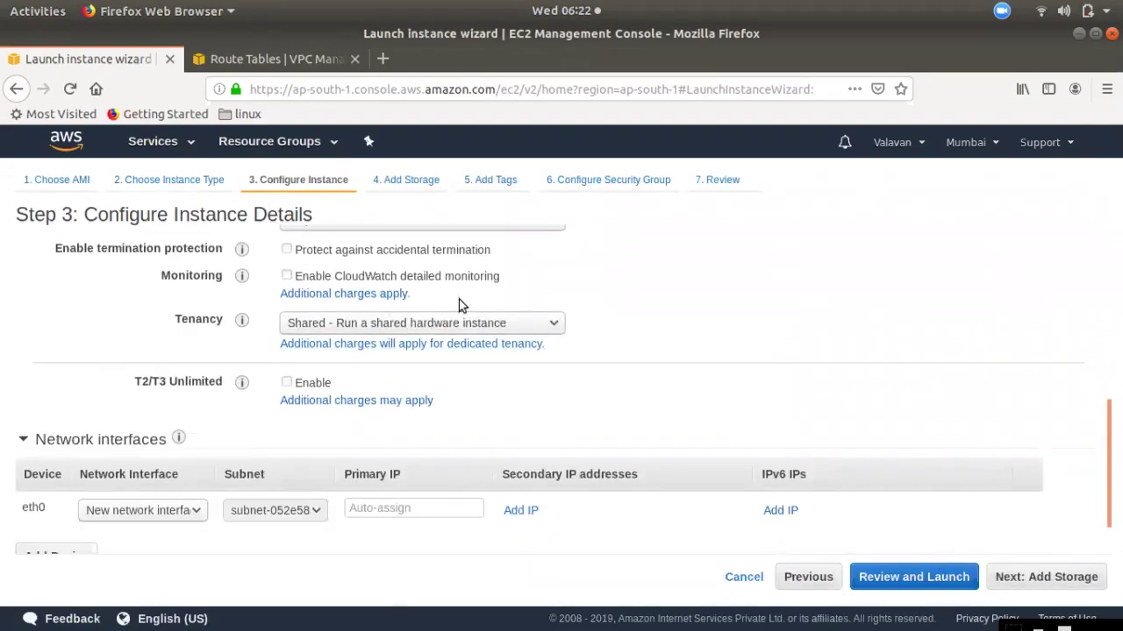
scroll(463, 300, up, 4)
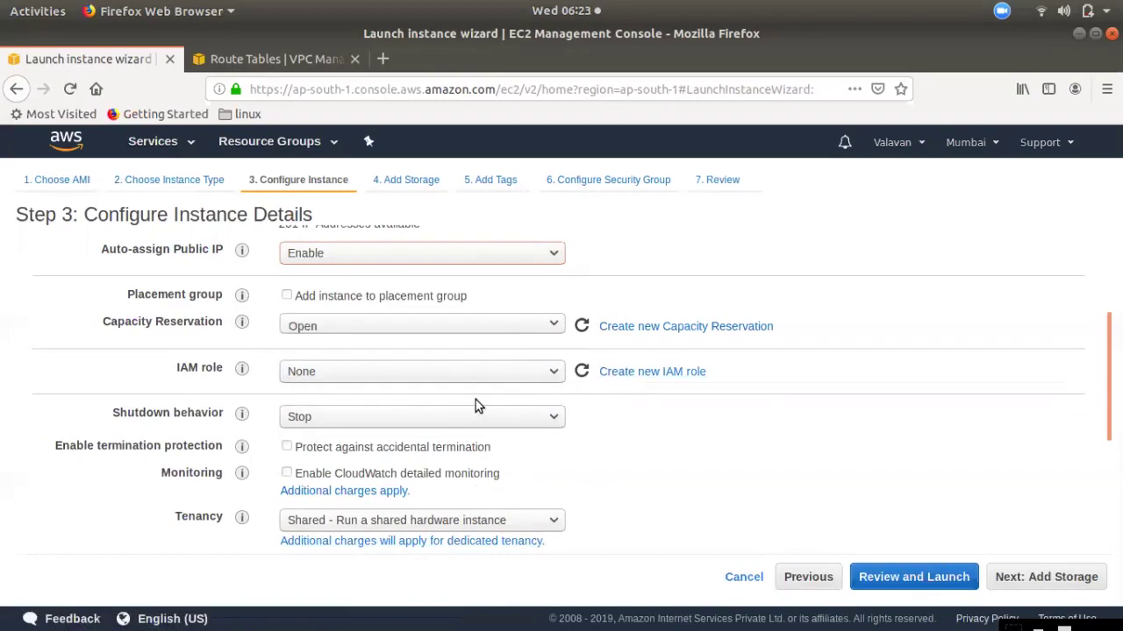
scroll(401, 391, up, 3)
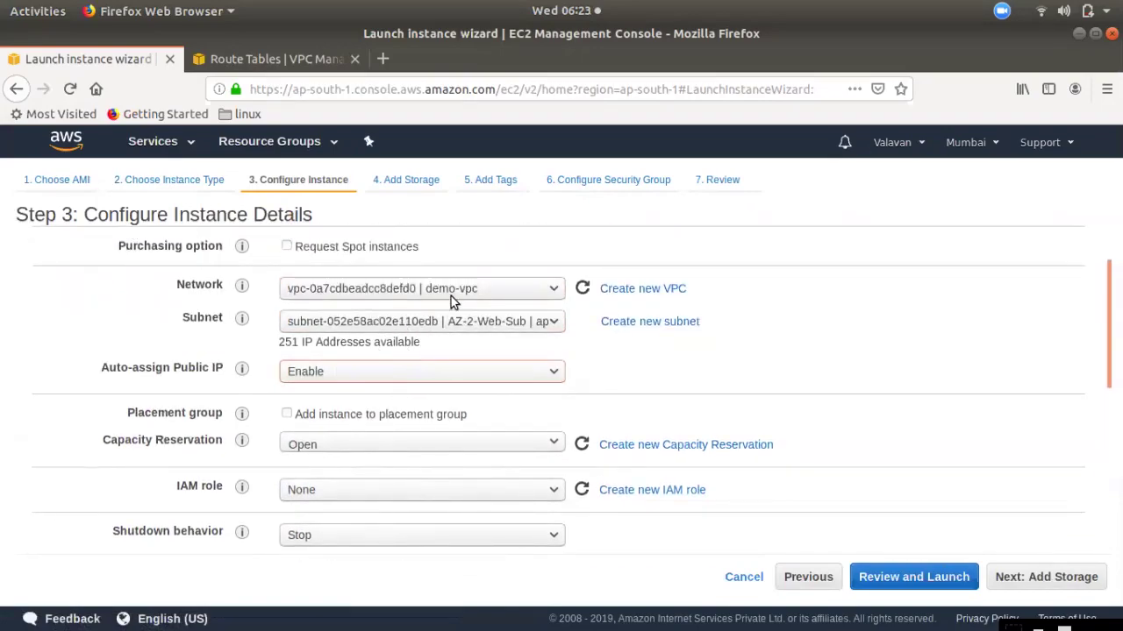
scroll(432, 419, down, 10)
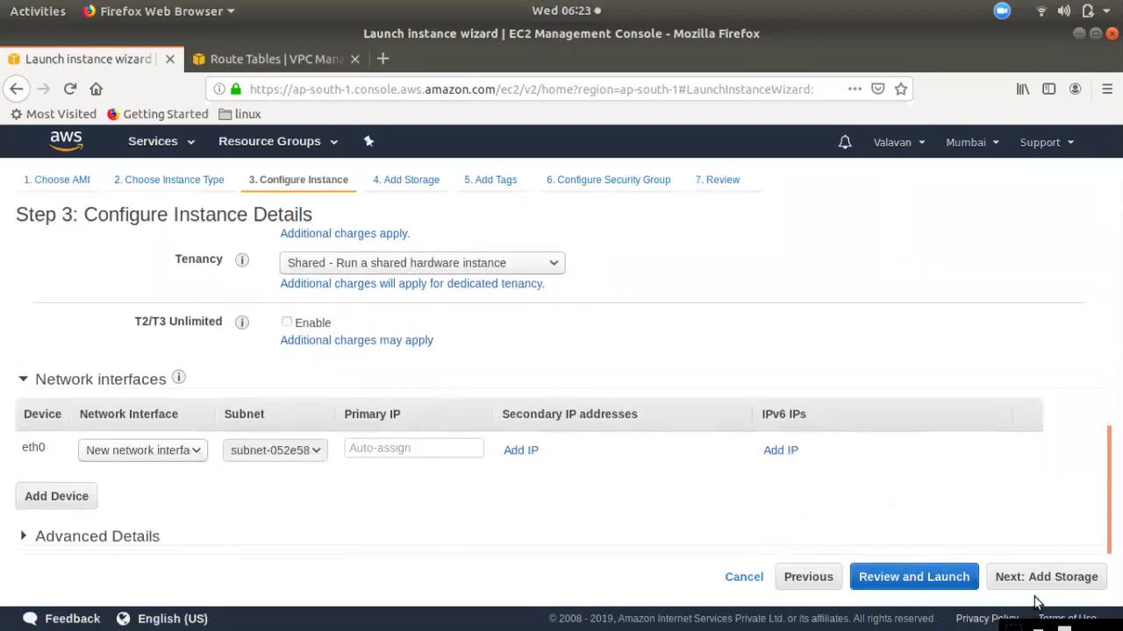
Keep the default 10 GiB root volume without tags, assign the existing default VPC security group and proceed to the launch review.
click(1056, 577)
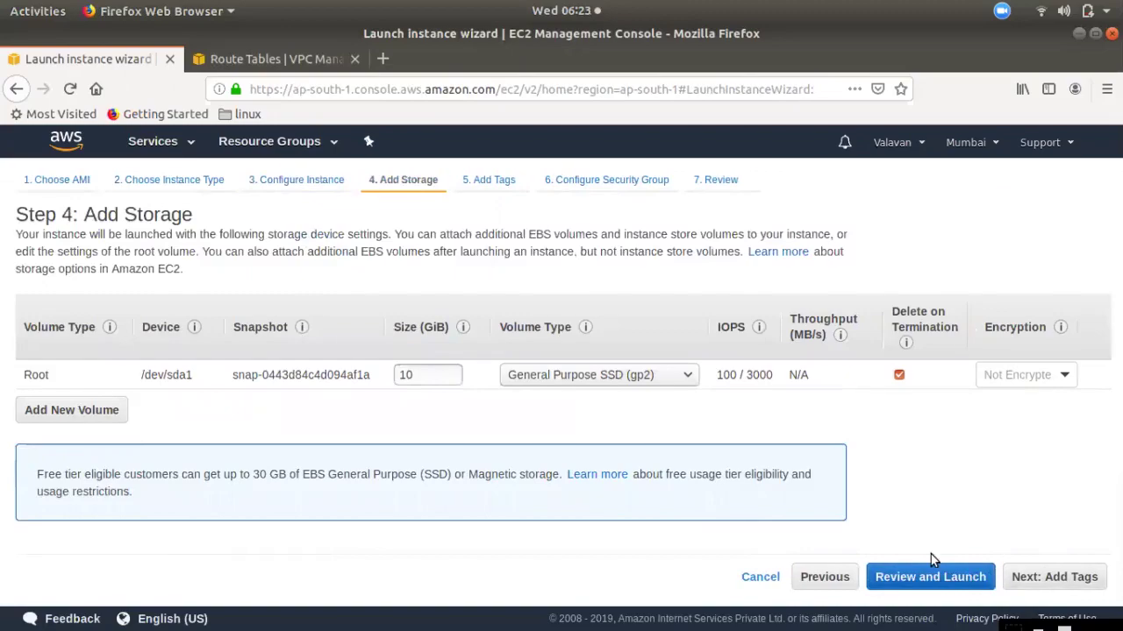
click(1055, 577)
click(1067, 582)
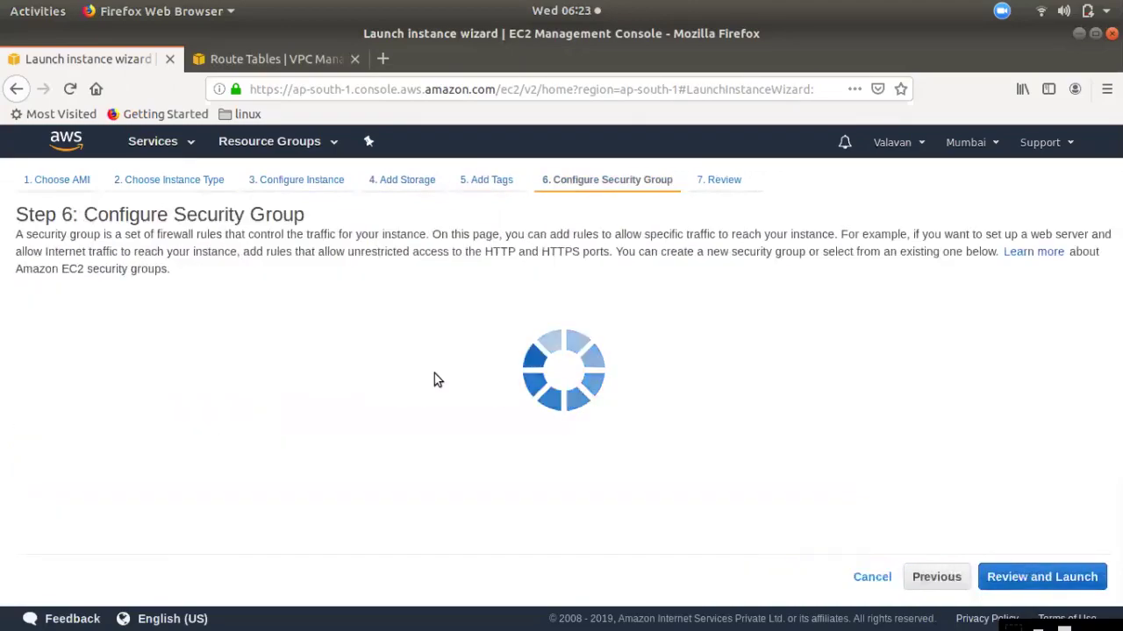
click(269, 316)
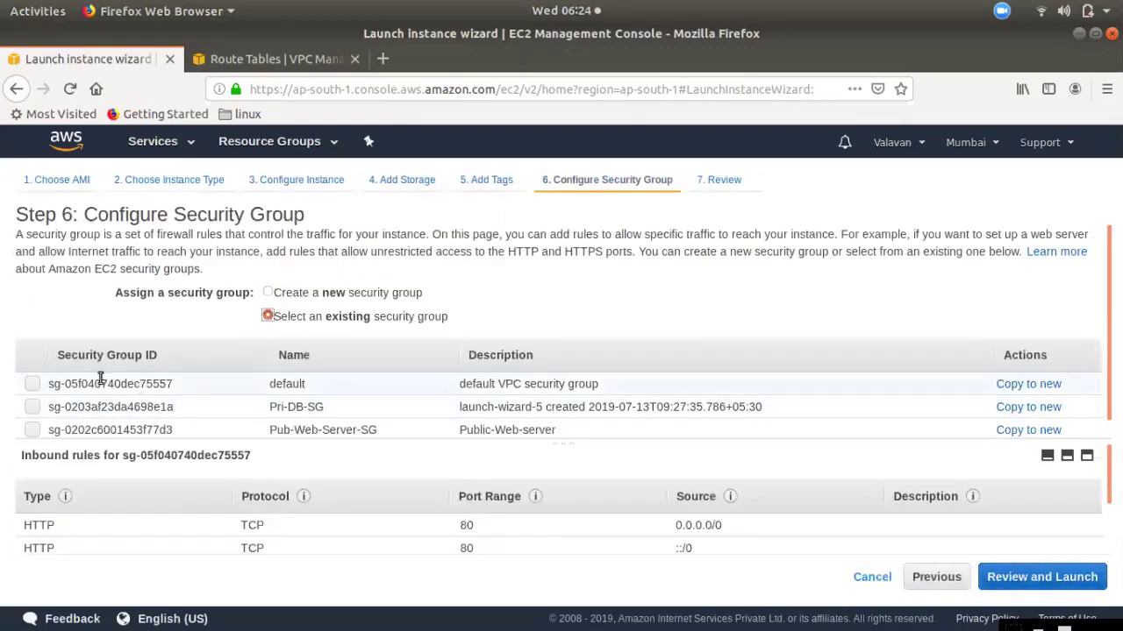
click(32, 386)
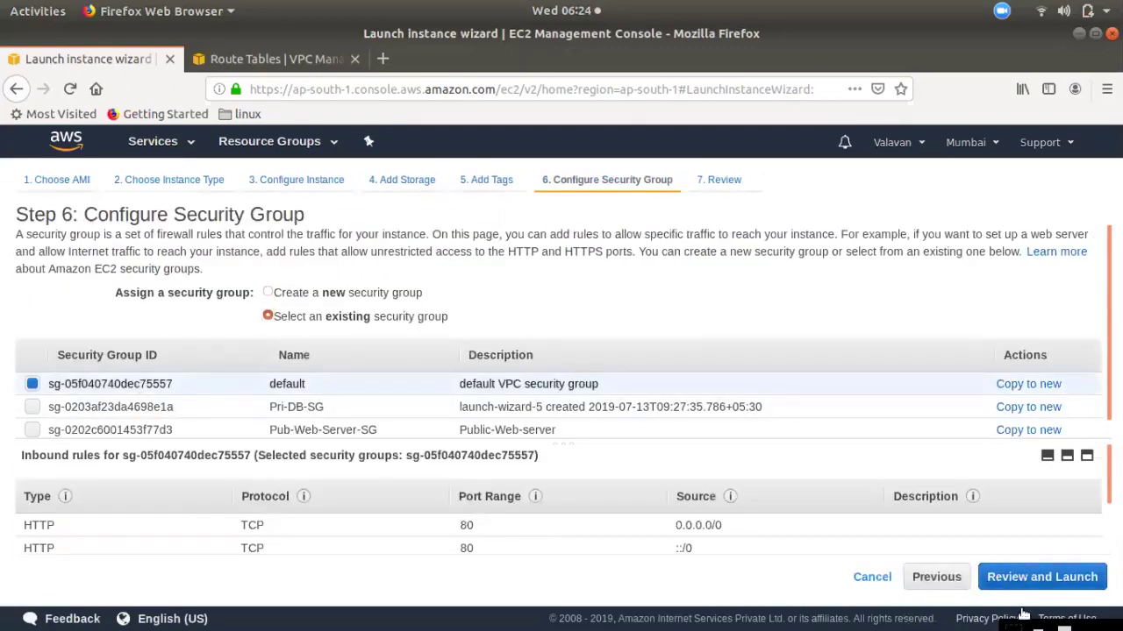
click(1070, 585)
Launch the AZ-2 instance with the existing newkey key pair, acknowledging private key access, and show it in the instances list.
click(1084, 583)
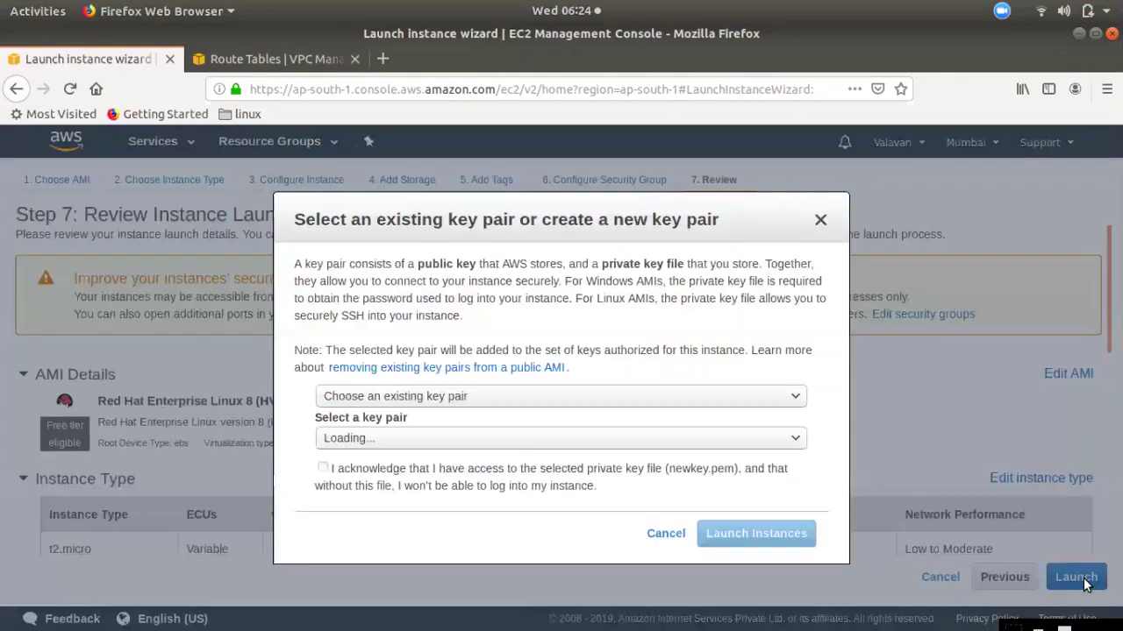
click(447, 439)
click(425, 373)
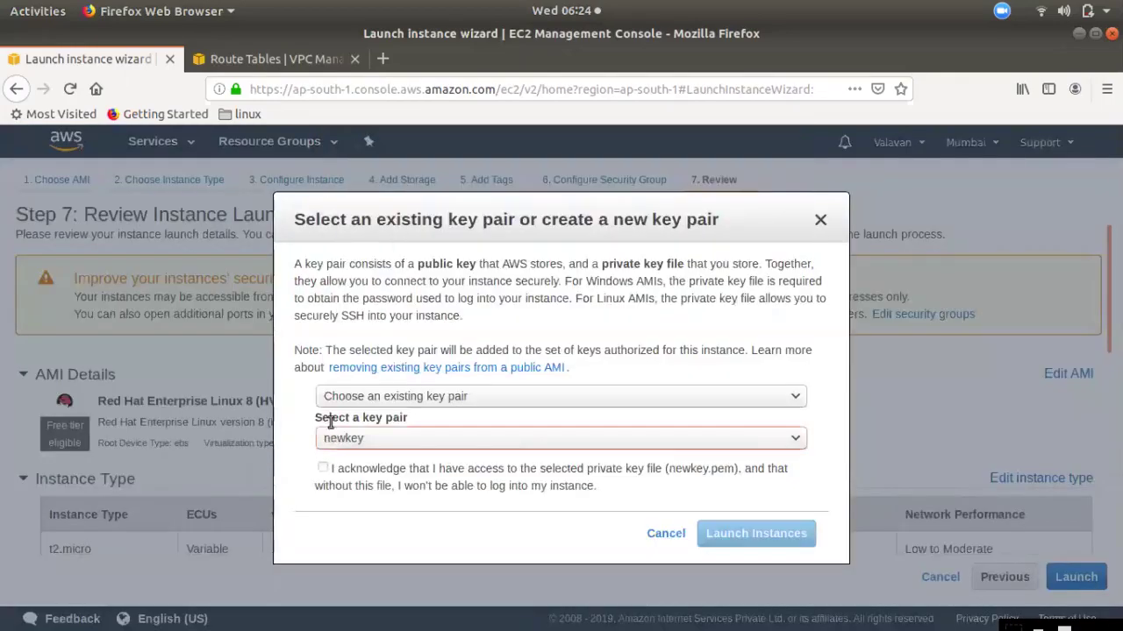
click(322, 467)
click(786, 537)
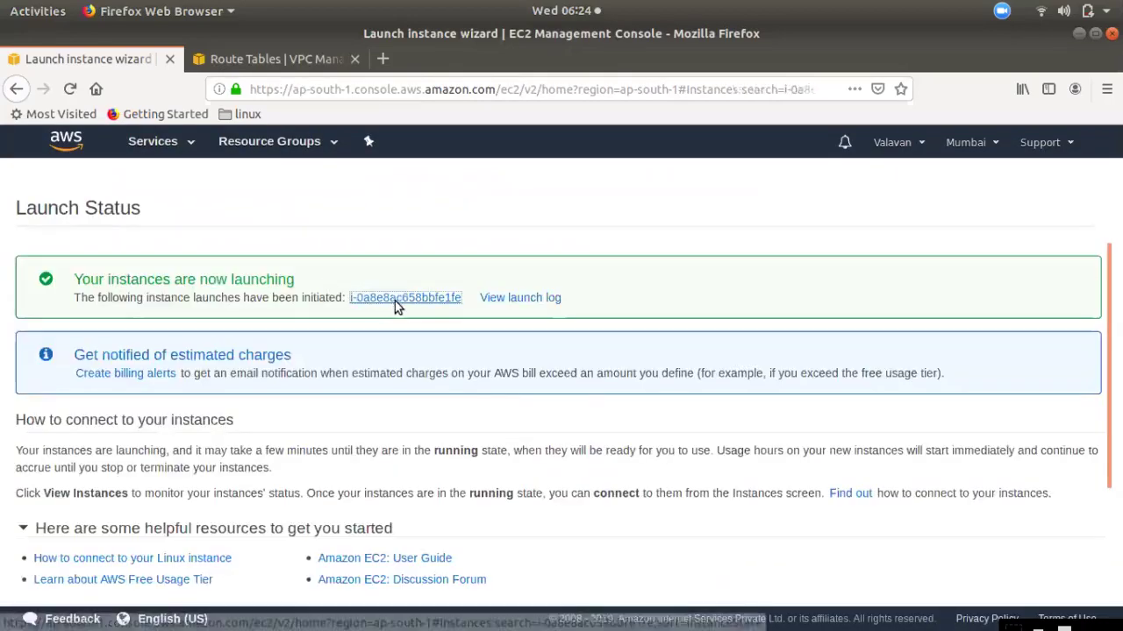
click(395, 299)
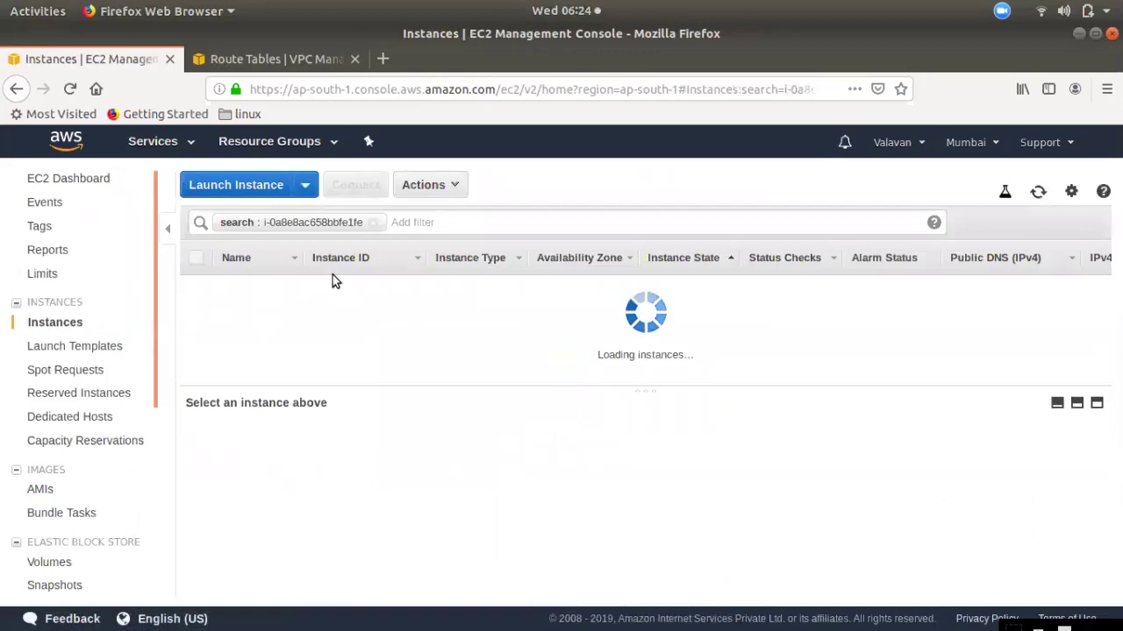
Start a third instance launch with the Red Hat Enterprise Linux 8 AMI and the t2.micro type, and proceed to the instance details.
click(270, 192)
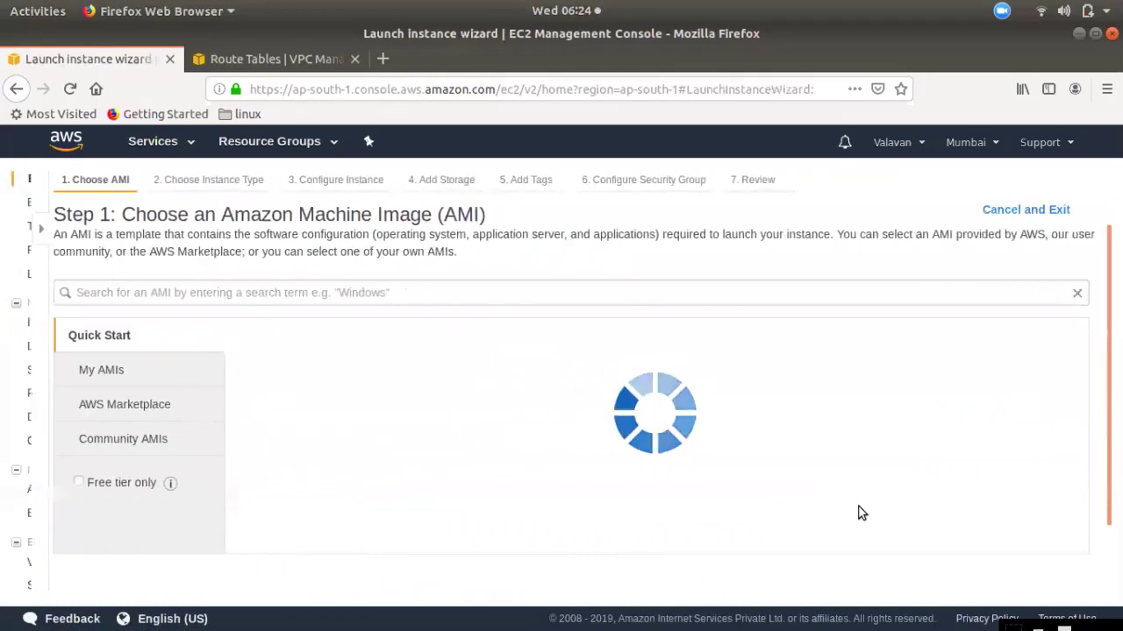
scroll(927, 430, down, 5)
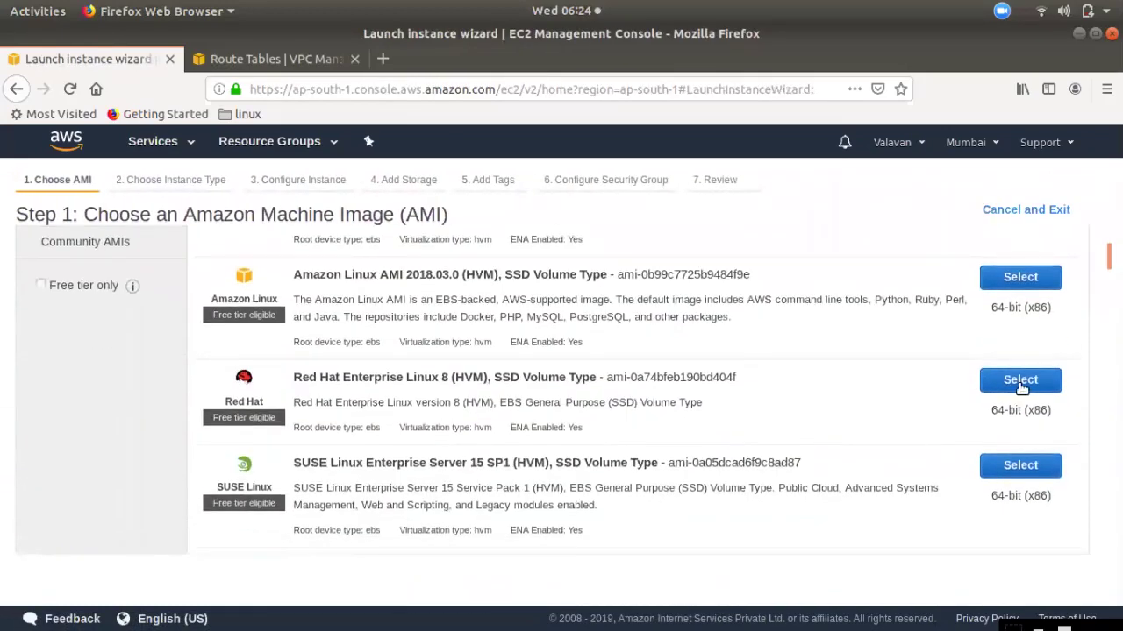
click(1020, 379)
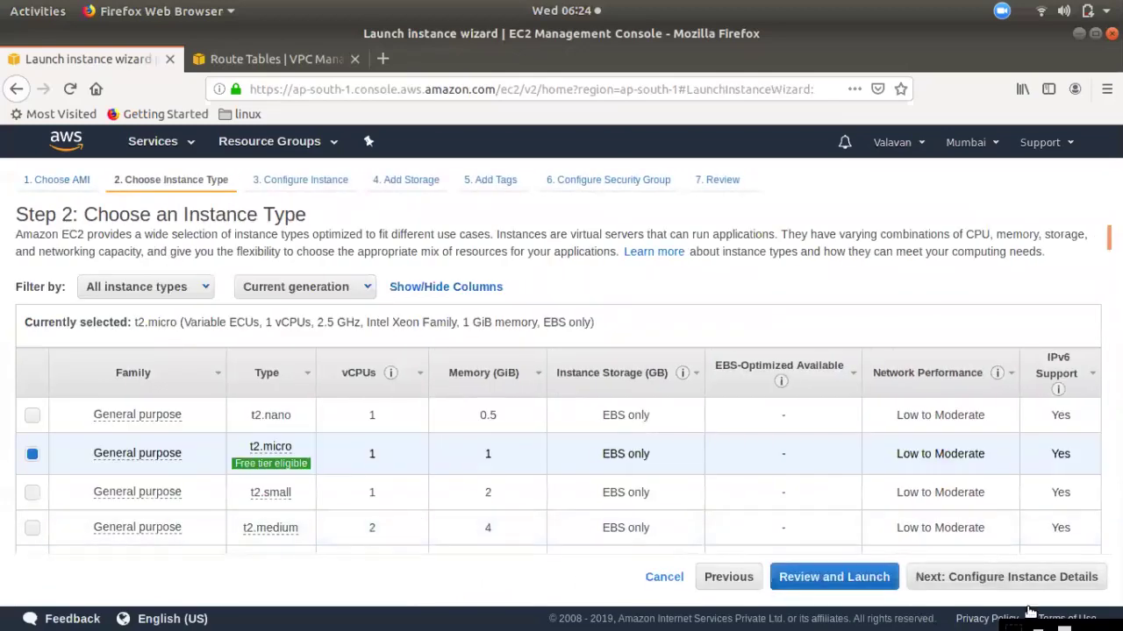
click(1027, 581)
Place the instance in the demo-vpc network and Az-3-WEb-Sub subnet with public IP auto-assignment enabled, leaving the remaining details at their defaults.
click(360, 369)
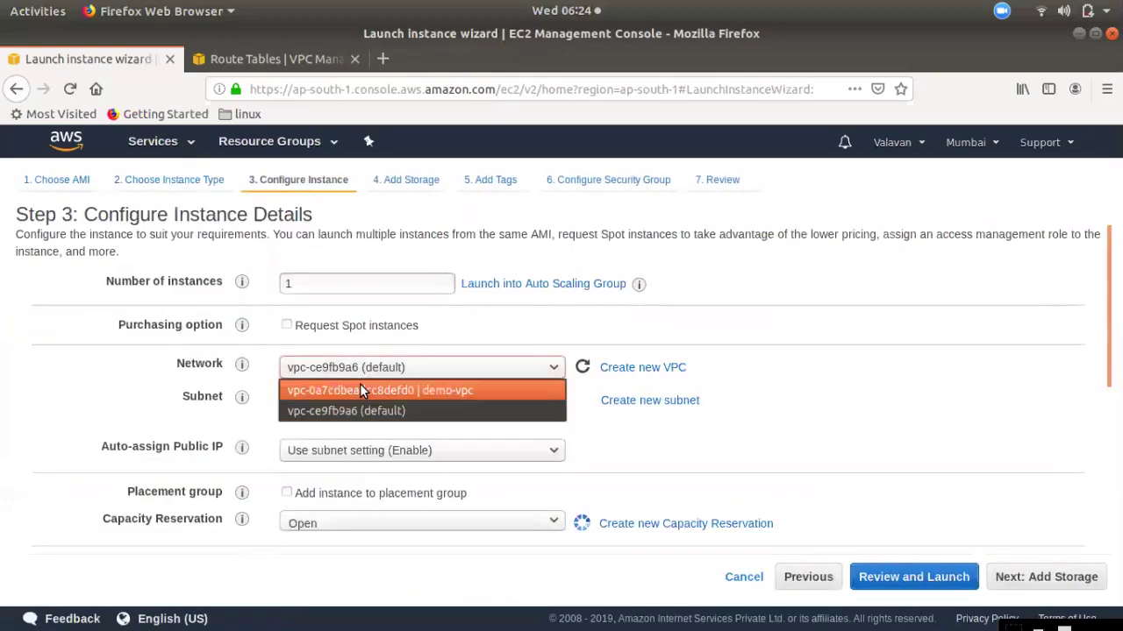
click(360, 390)
click(359, 400)
click(369, 424)
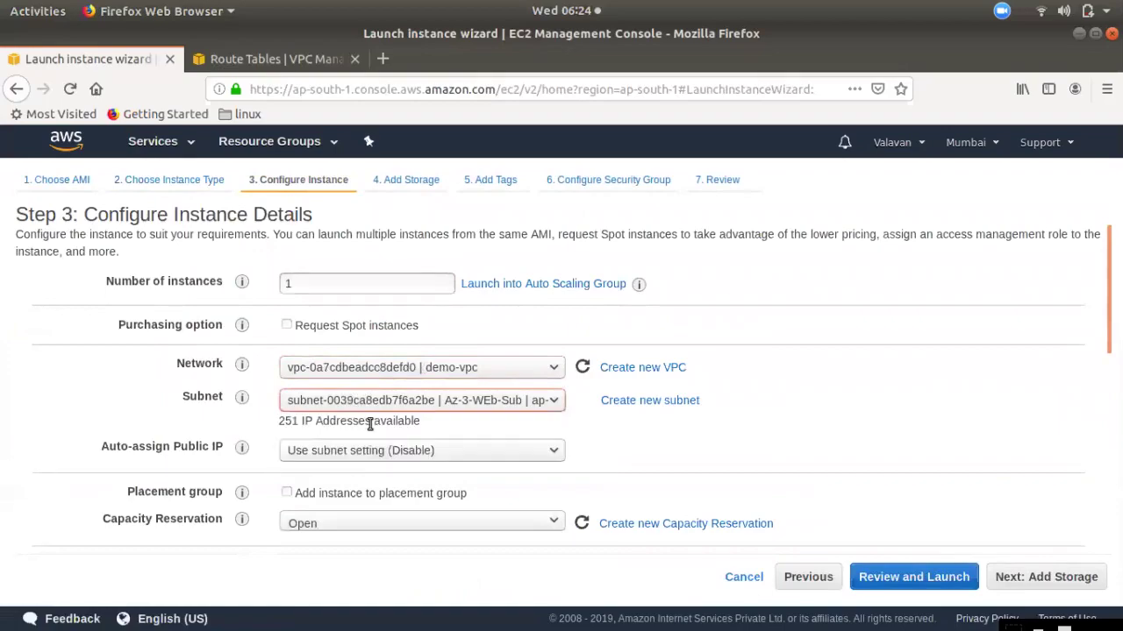
click(369, 450)
click(330, 493)
scroll(447, 513, down, 5)
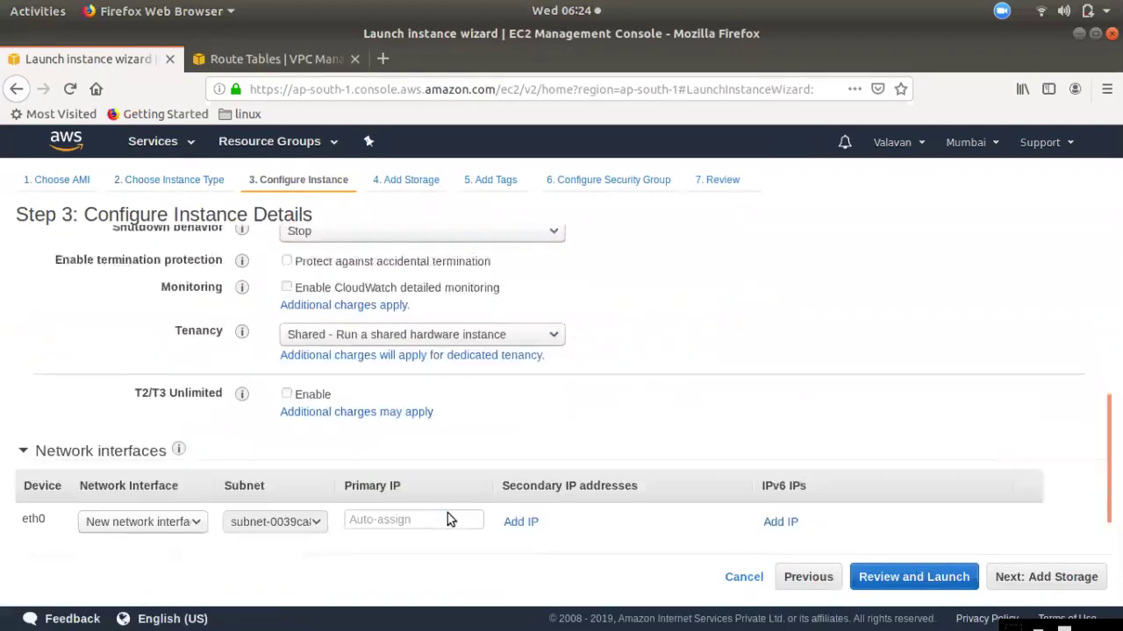
scroll(448, 515, down, 2)
Keep the default storage without tags, assign the existing default VPC security group to the third instance and proceed to the launch review.
click(1023, 579)
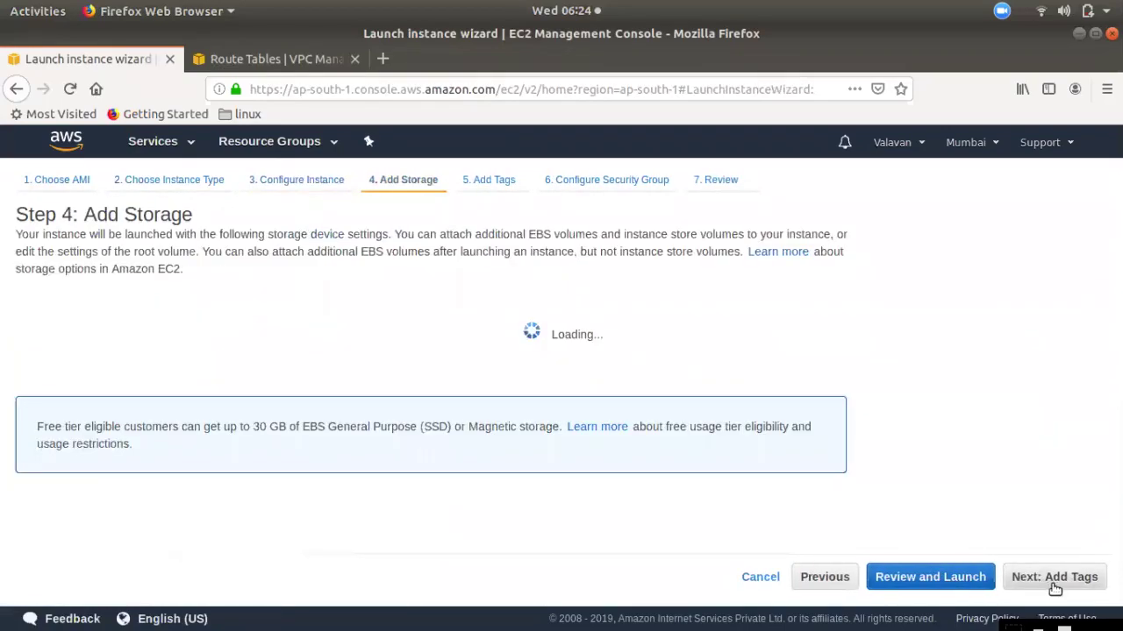
click(1049, 580)
click(1066, 574)
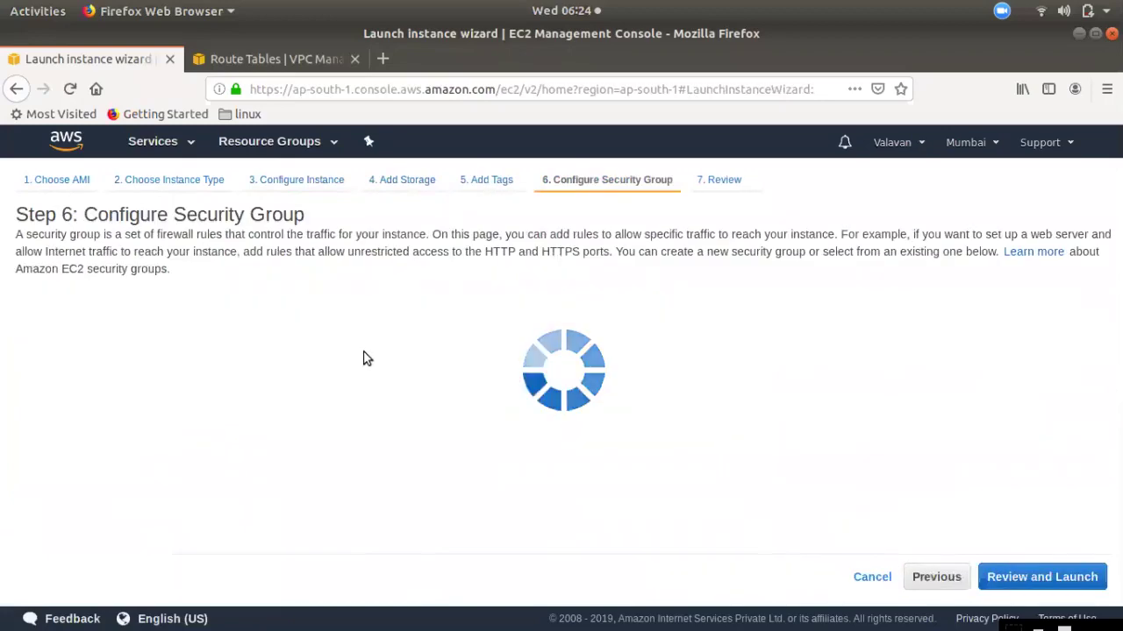
click(269, 317)
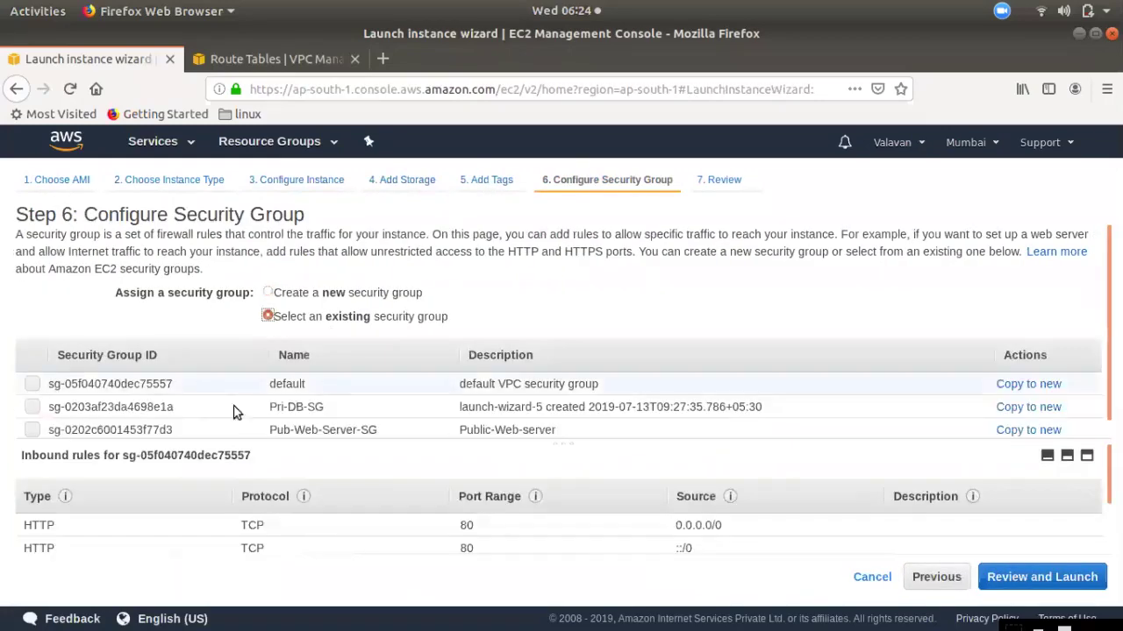
click(32, 383)
click(1092, 580)
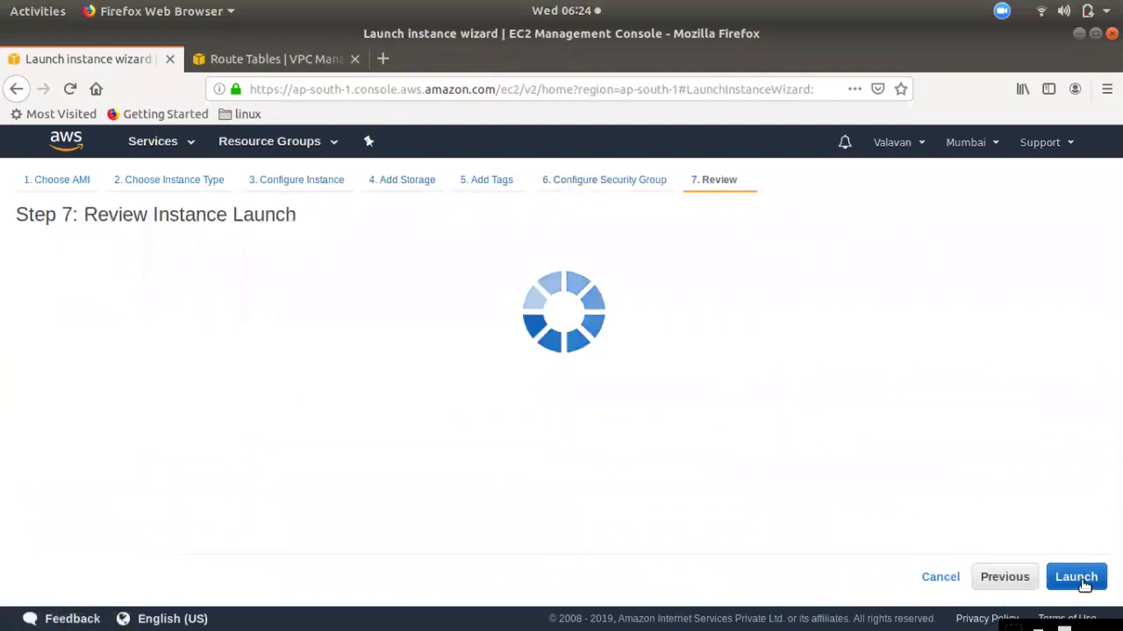
Try to launch the AZ-3 instance with the existing newkey key pair, acknowledging private key access.
click(1076, 577)
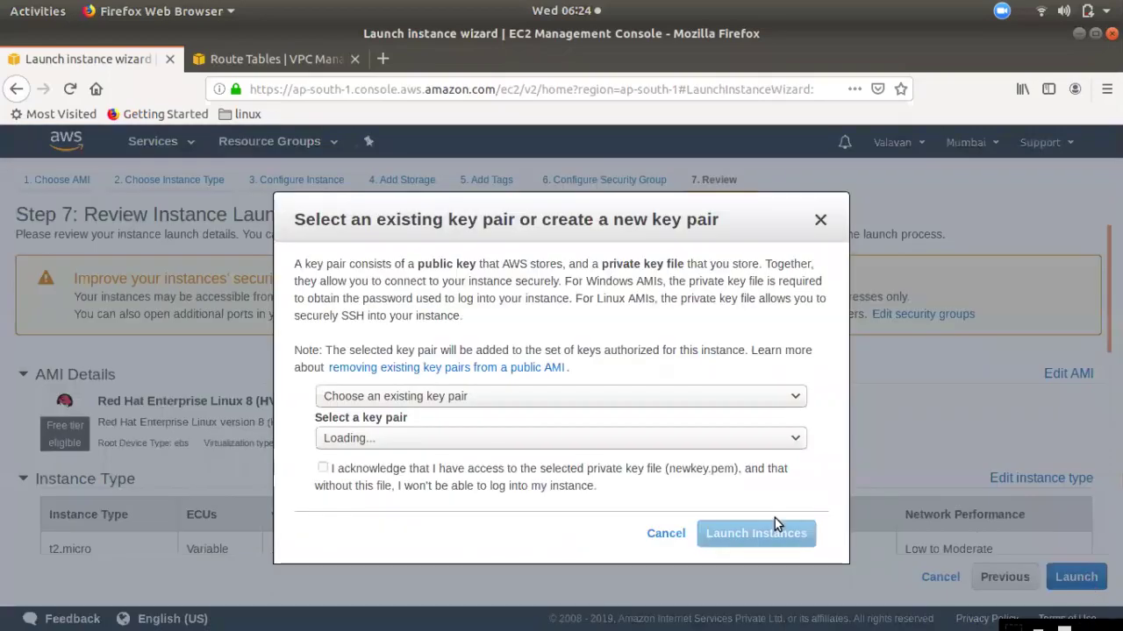
click(396, 436)
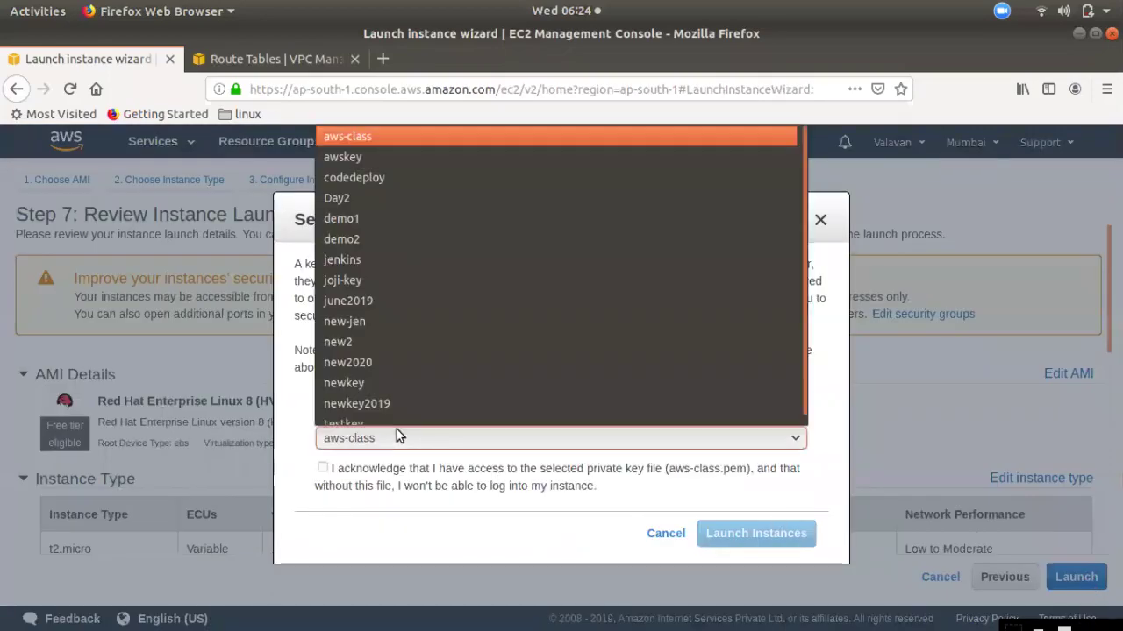
click(351, 375)
click(322, 467)
click(740, 533)
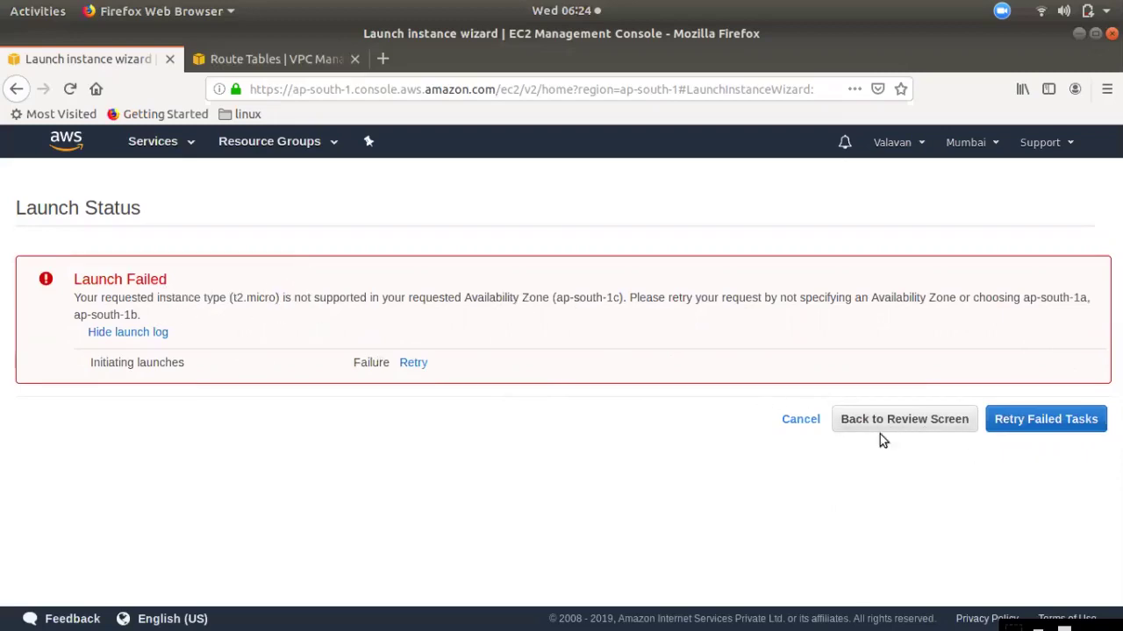
Return from the failed launch to the instance type selection of the third instance.
click(919, 423)
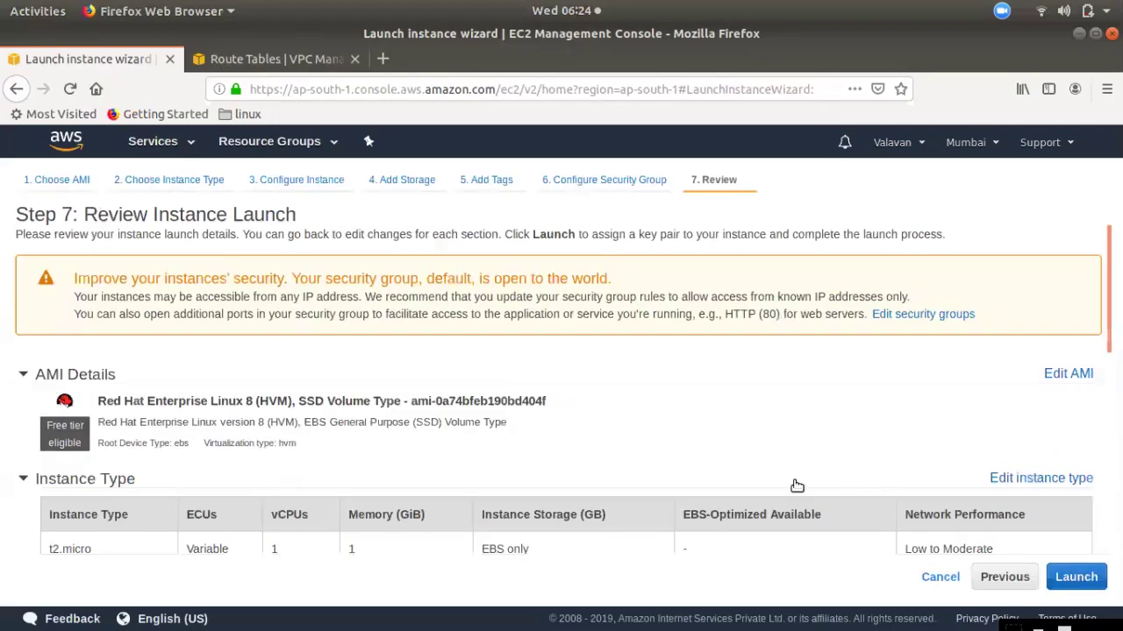
scroll(794, 483, down, 5)
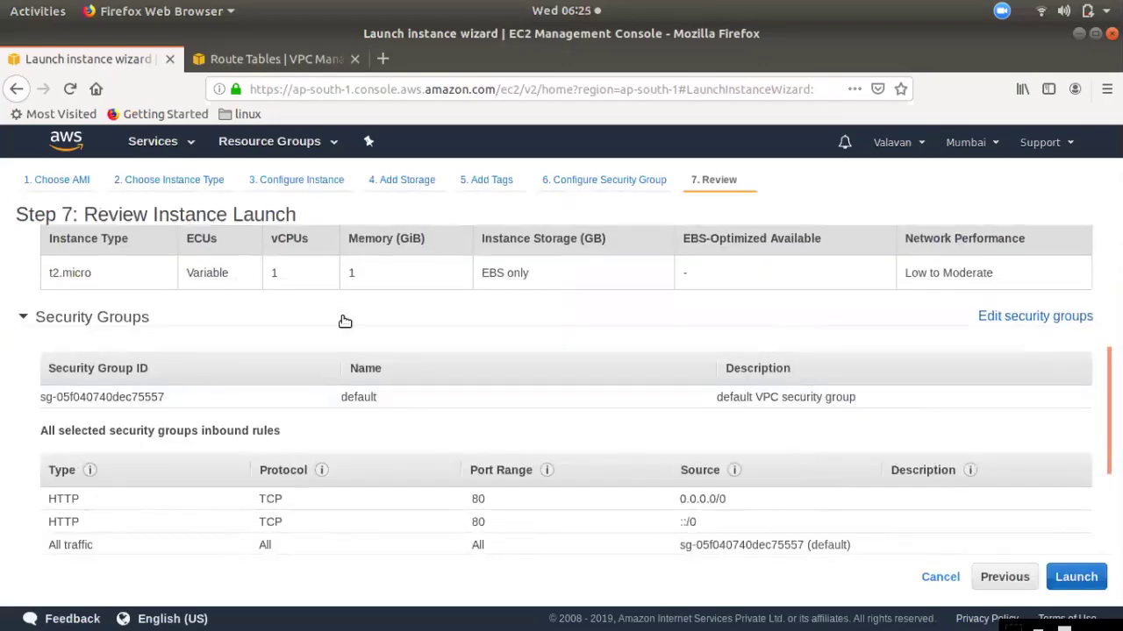
click(985, 318)
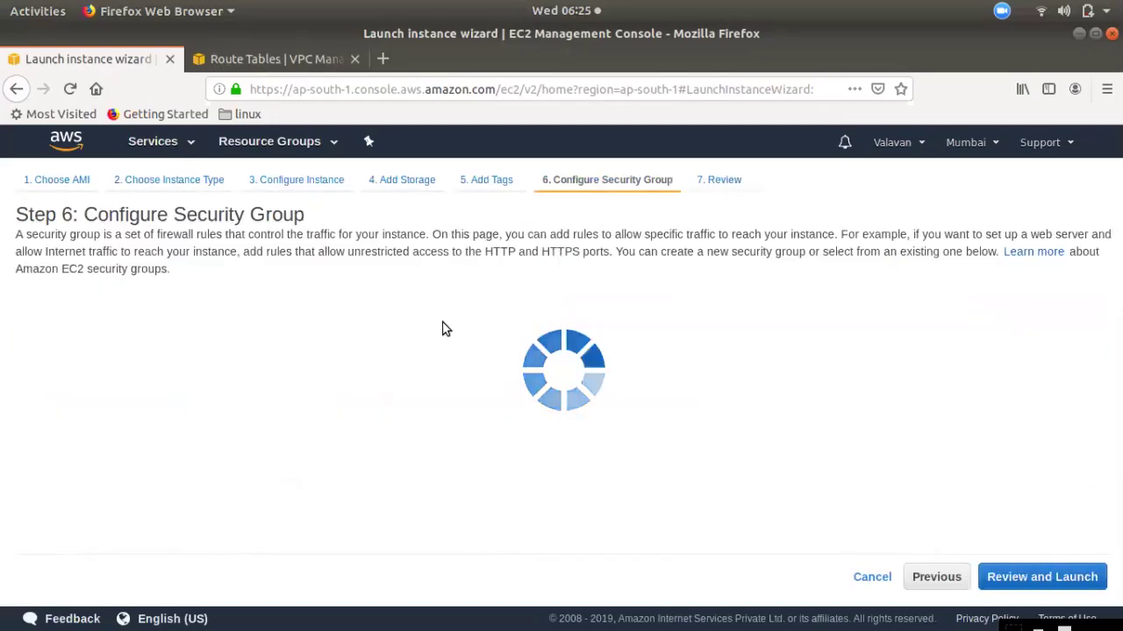
click(920, 579)
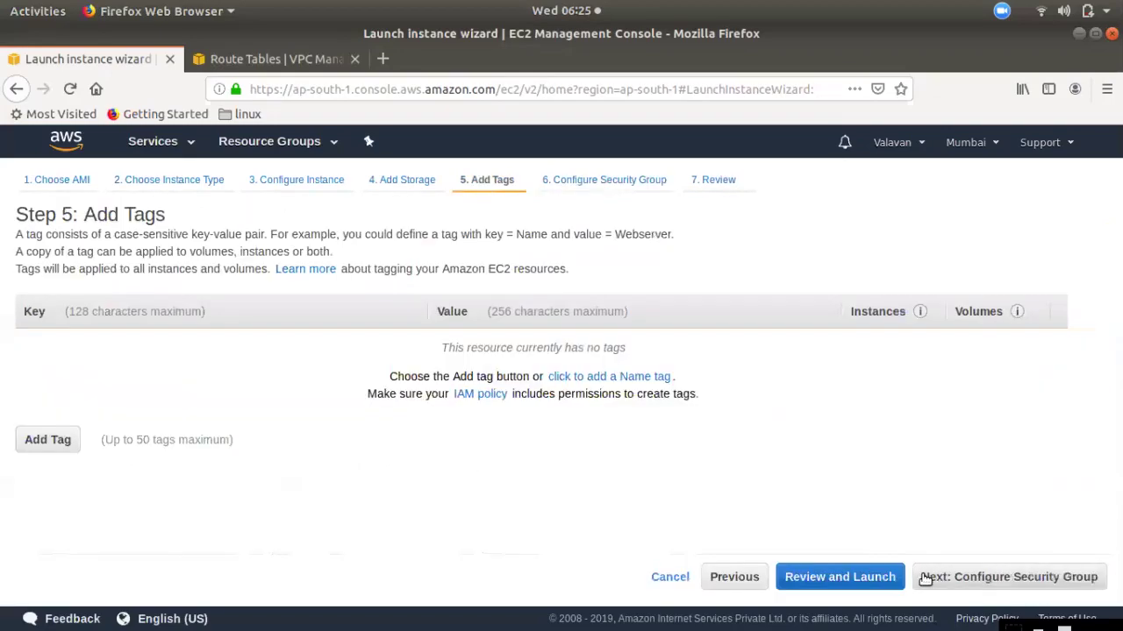
click(739, 581)
click(824, 576)
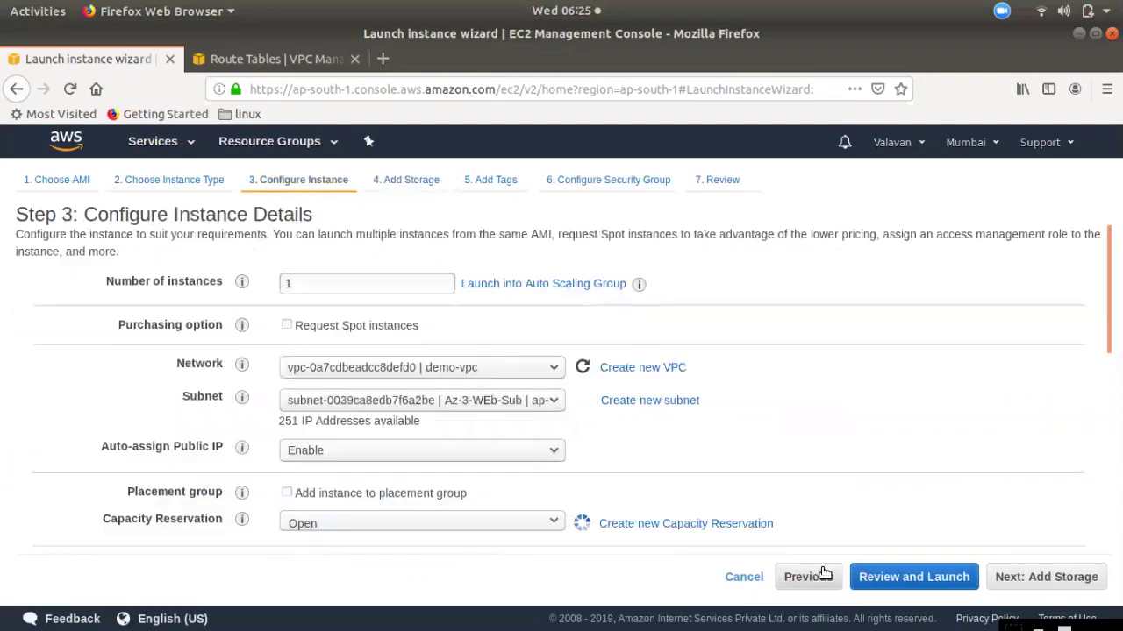
click(808, 579)
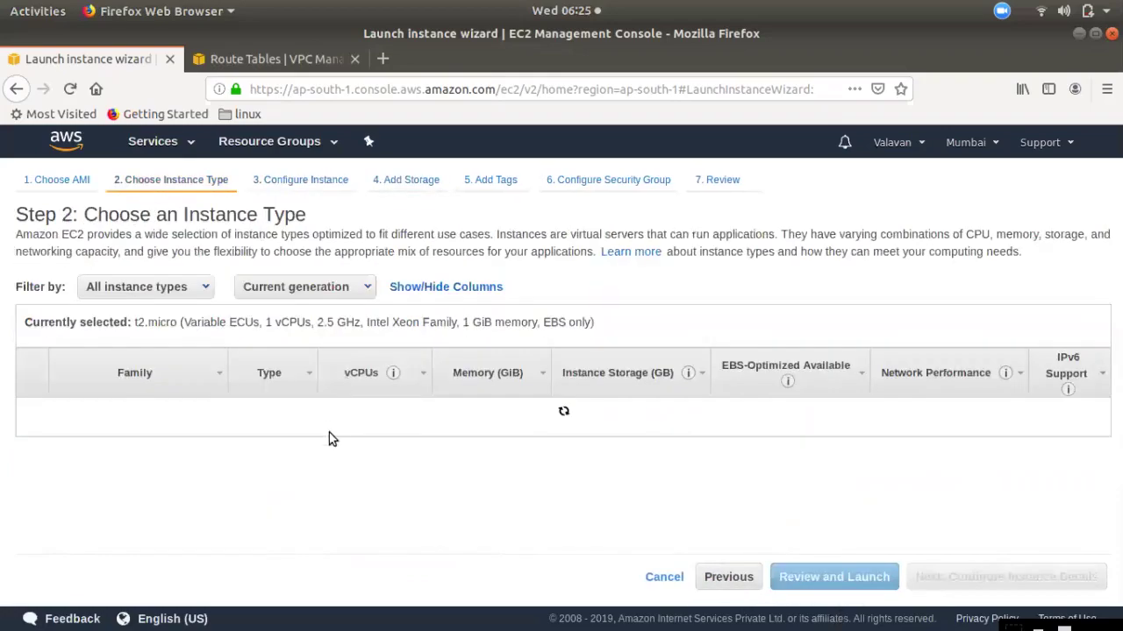
Change the third instance's type to t2.nano, accept the type change and proceed to the instance details.
scroll(325, 500, down, 2)
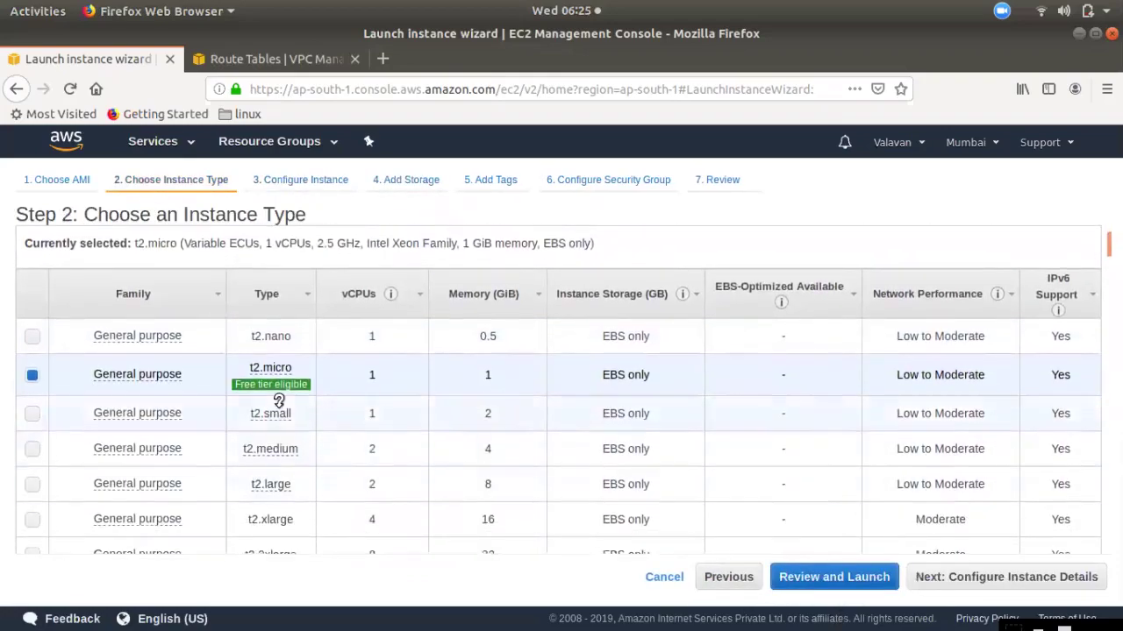
mouse_move(277, 392)
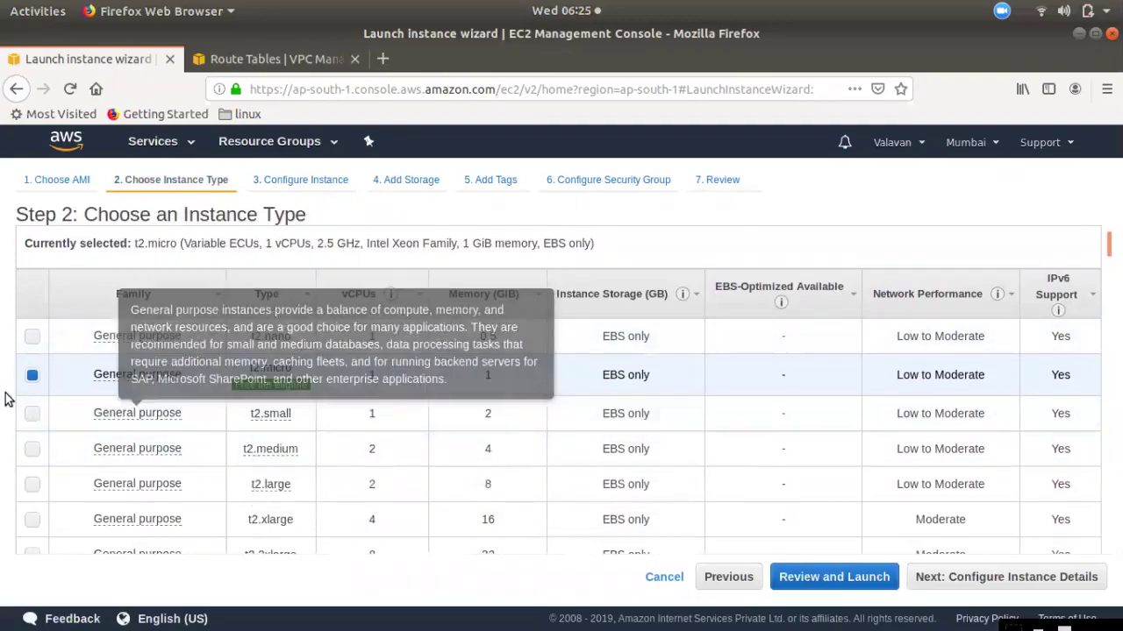
click(33, 338)
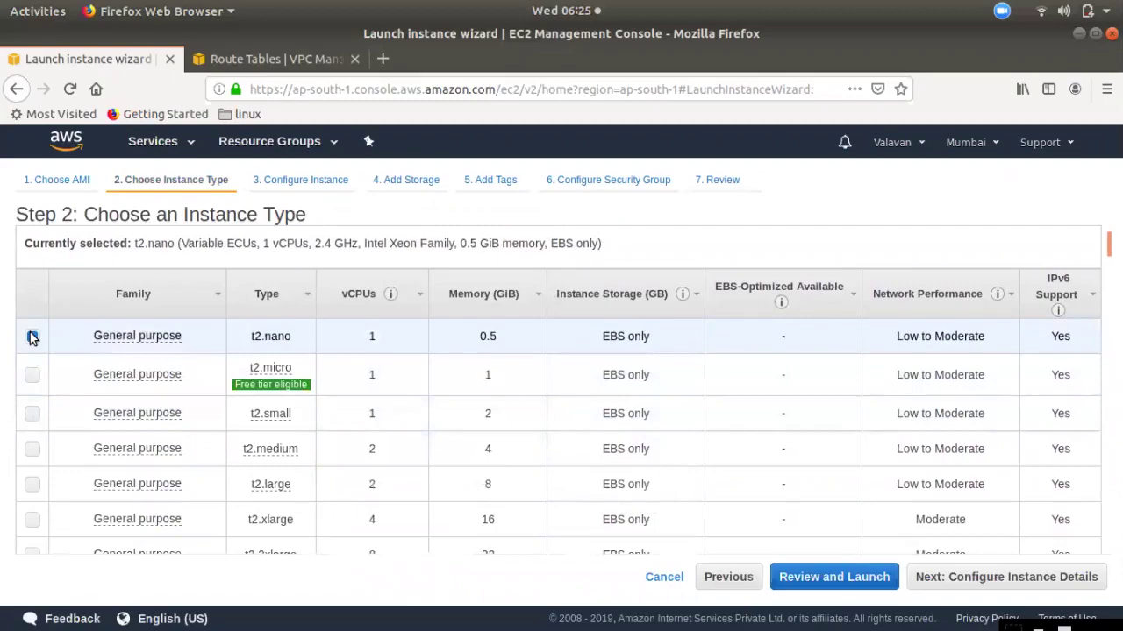
mouse_move(270, 384)
click(1024, 577)
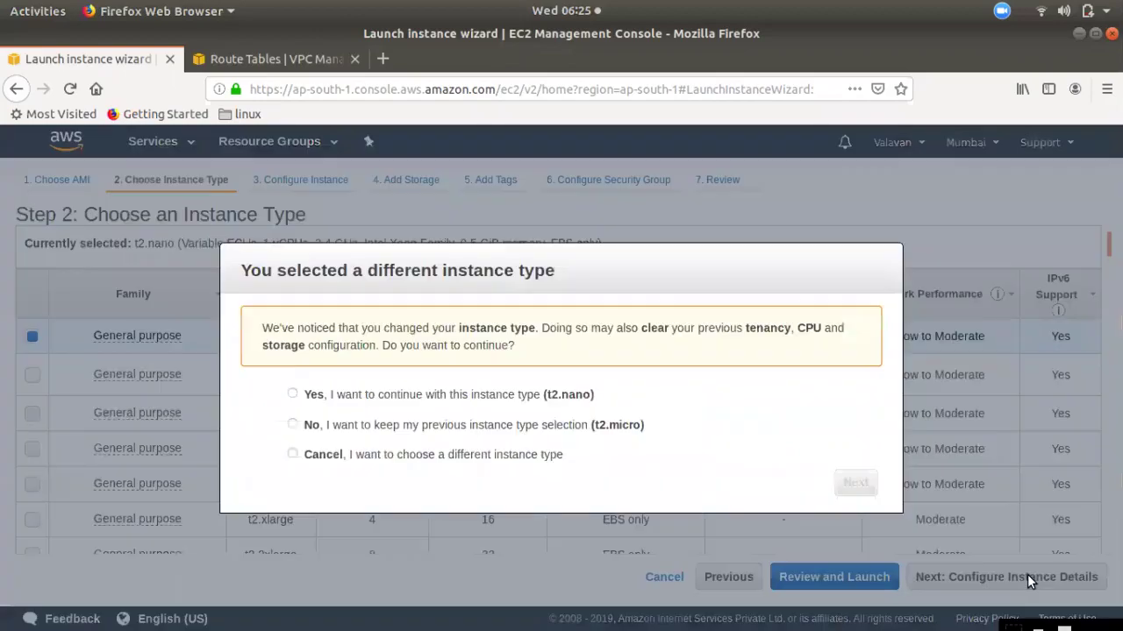
click(521, 399)
click(852, 486)
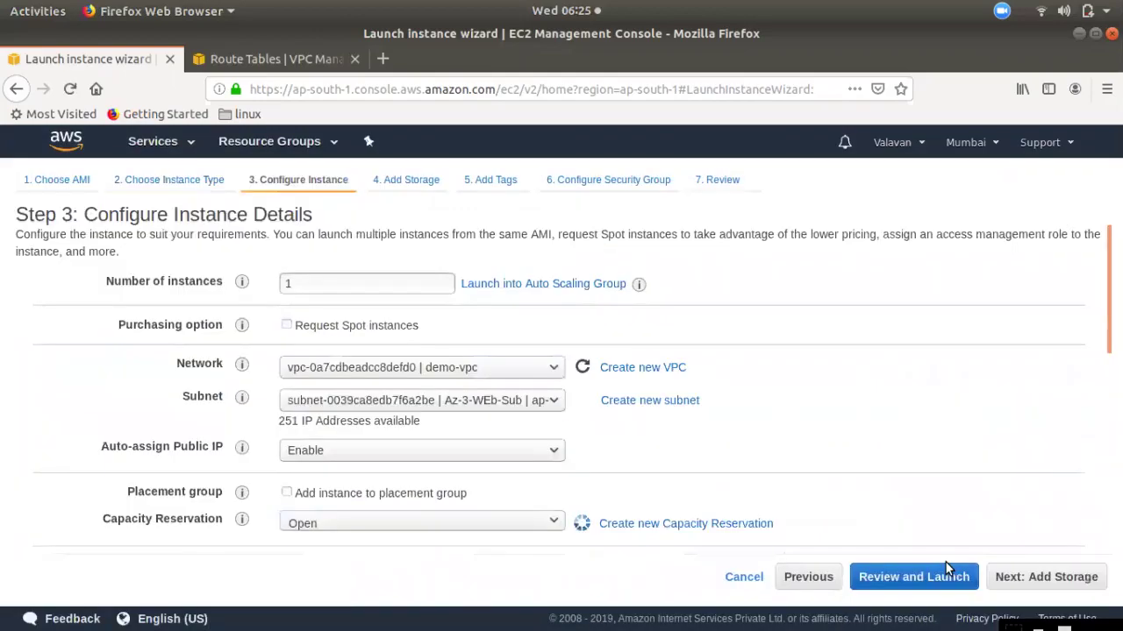
Keep the Az-3-WEb-Sub subnet, default storage, no tags and the default security group, and proceed to the launch review.
click(464, 392)
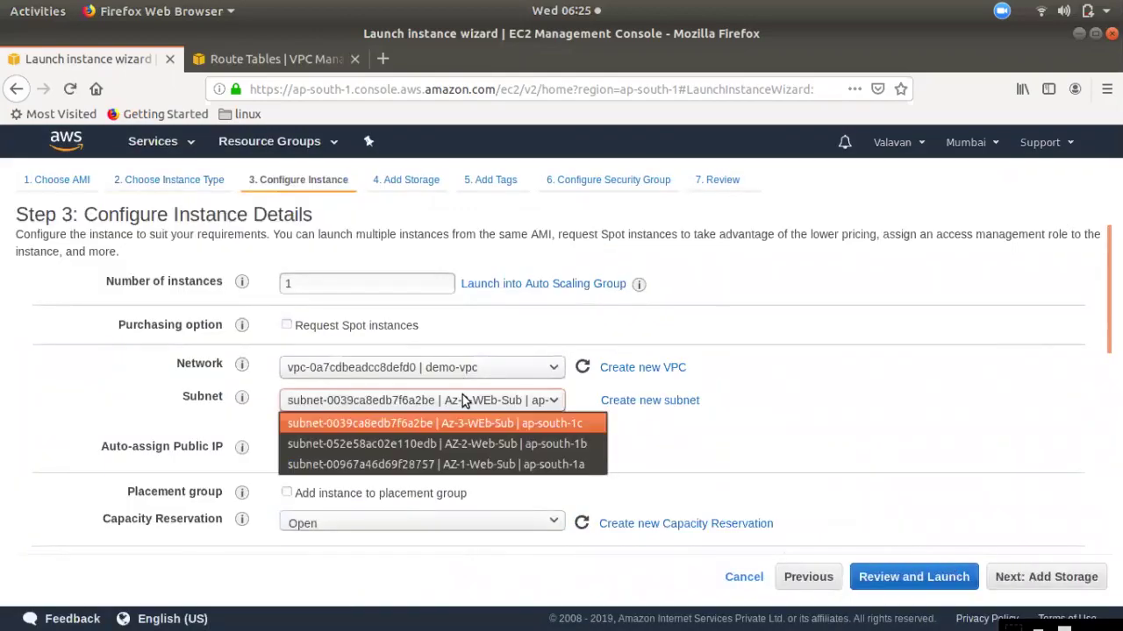
click(474, 417)
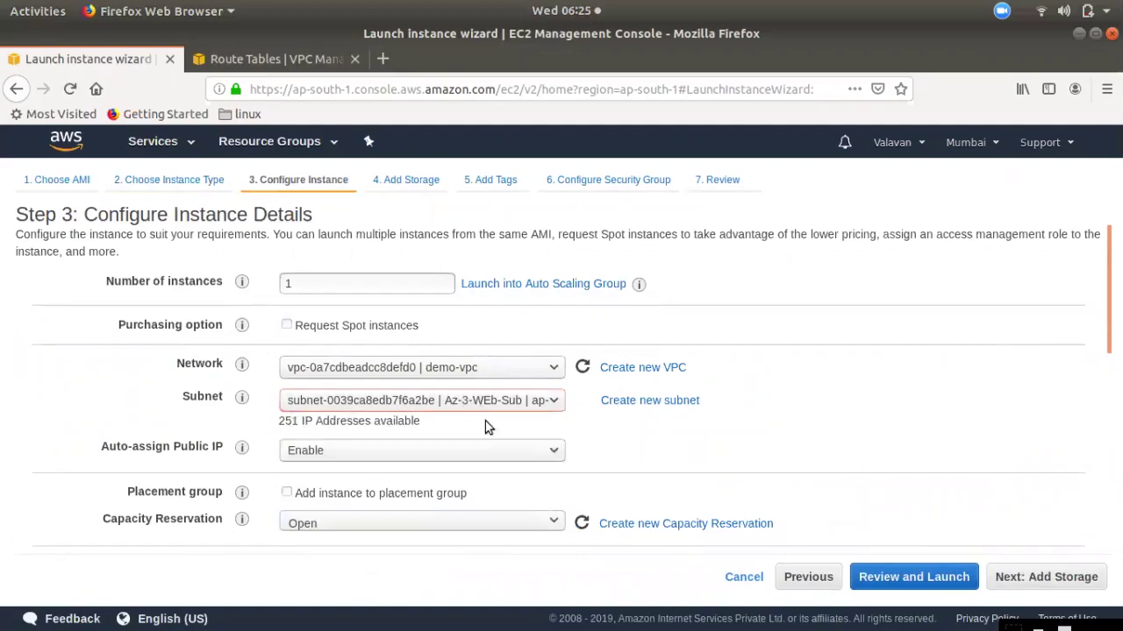
click(1067, 577)
click(1070, 577)
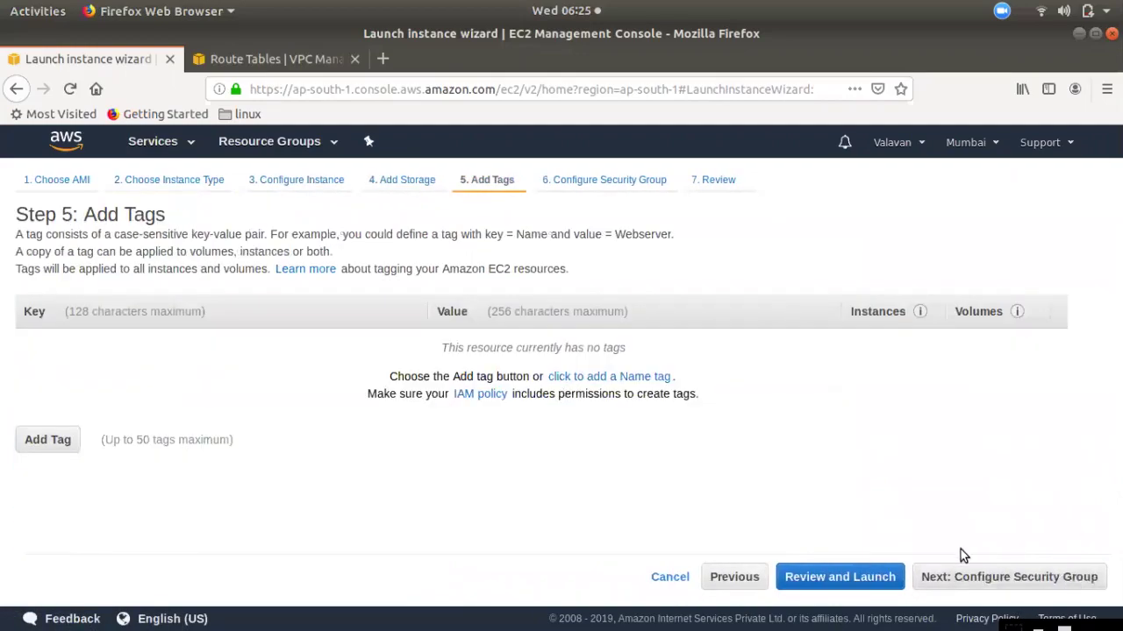
click(996, 577)
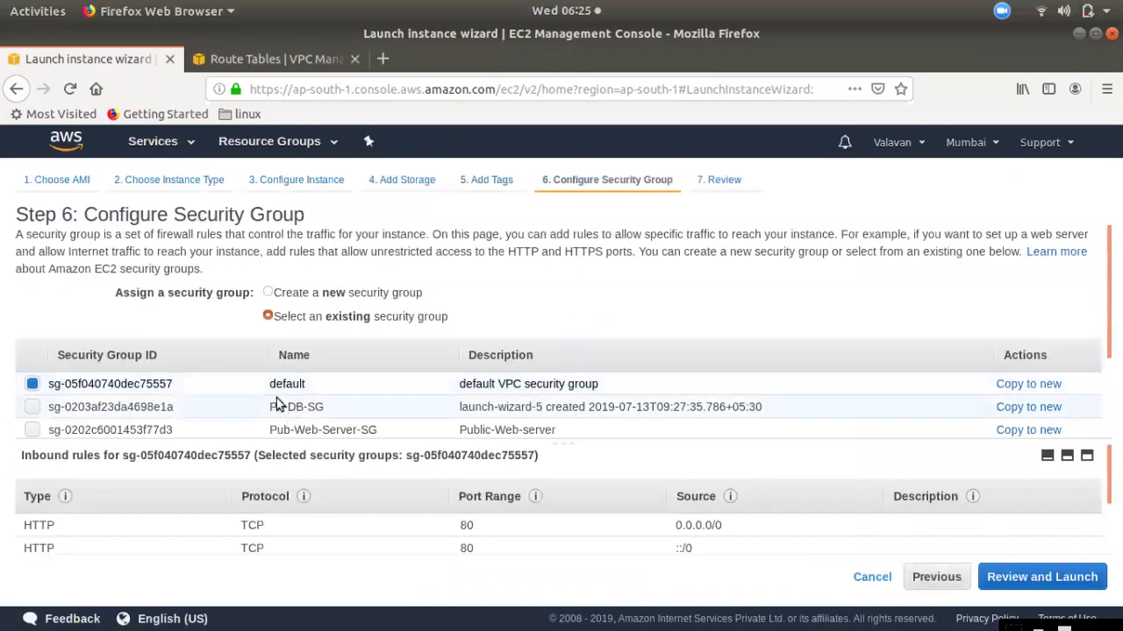
click(1052, 578)
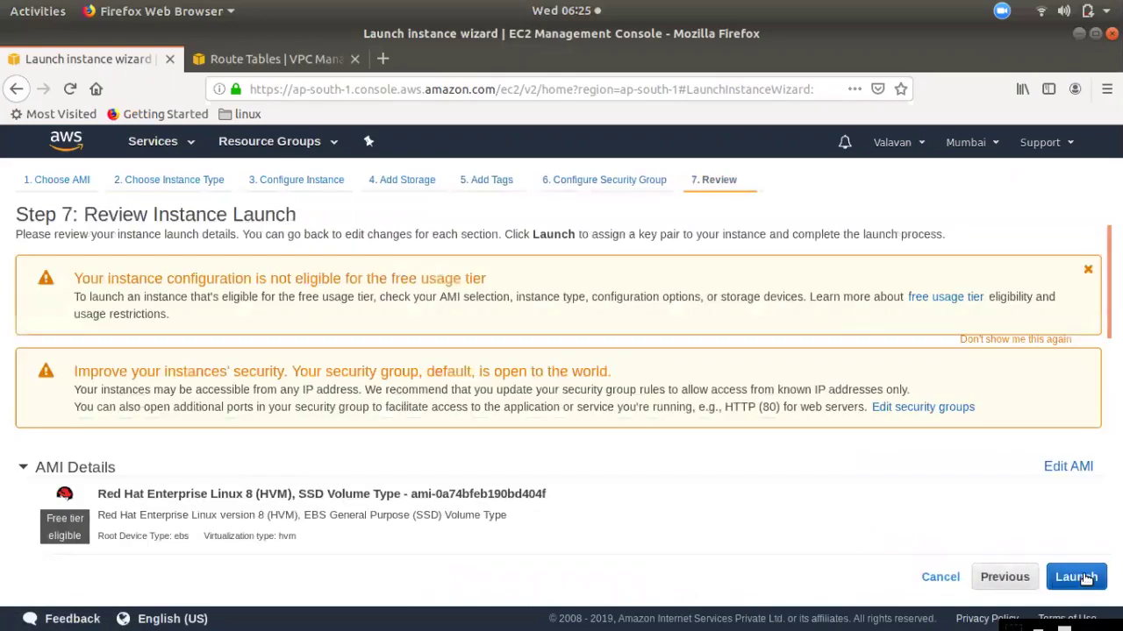
Try to launch the t2.nano instance with the existing newkey key pair, acknowledging private key access.
click(1057, 577)
click(317, 440)
click(330, 448)
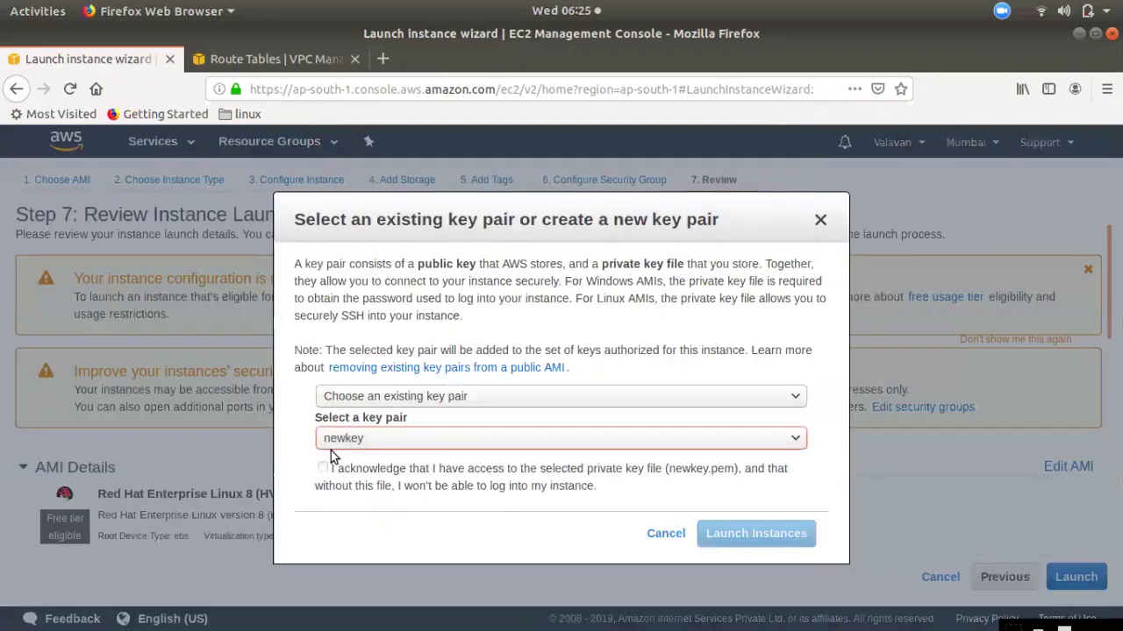
click(323, 468)
click(787, 538)
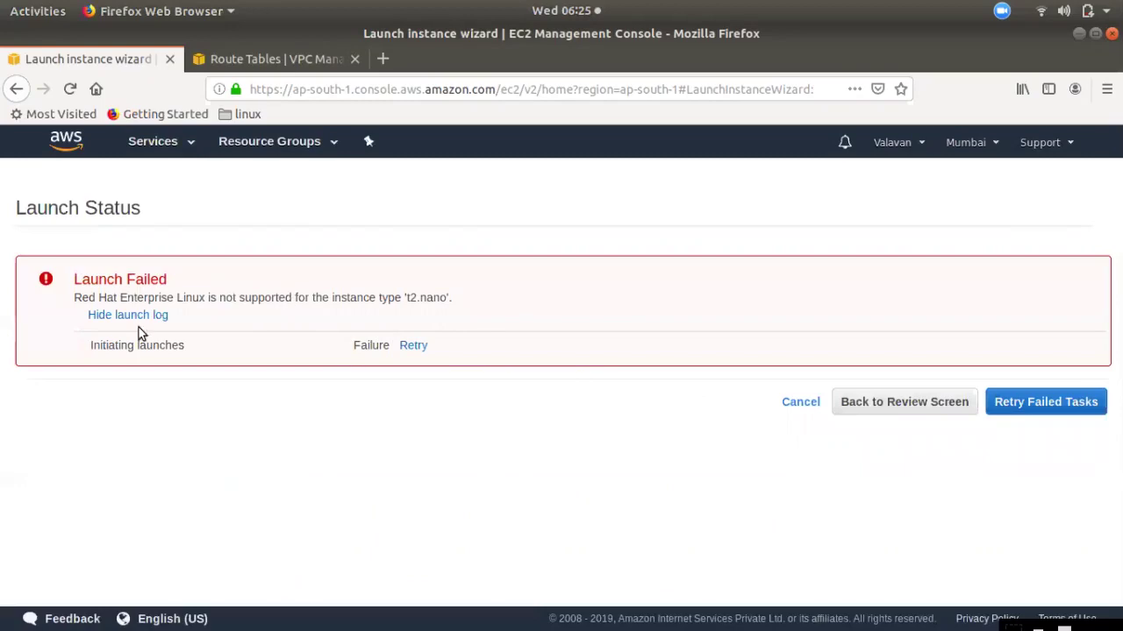
Go back to the launch review, change the instance type to t3.micro and accept the type change.
click(913, 406)
scroll(599, 403, down, 5)
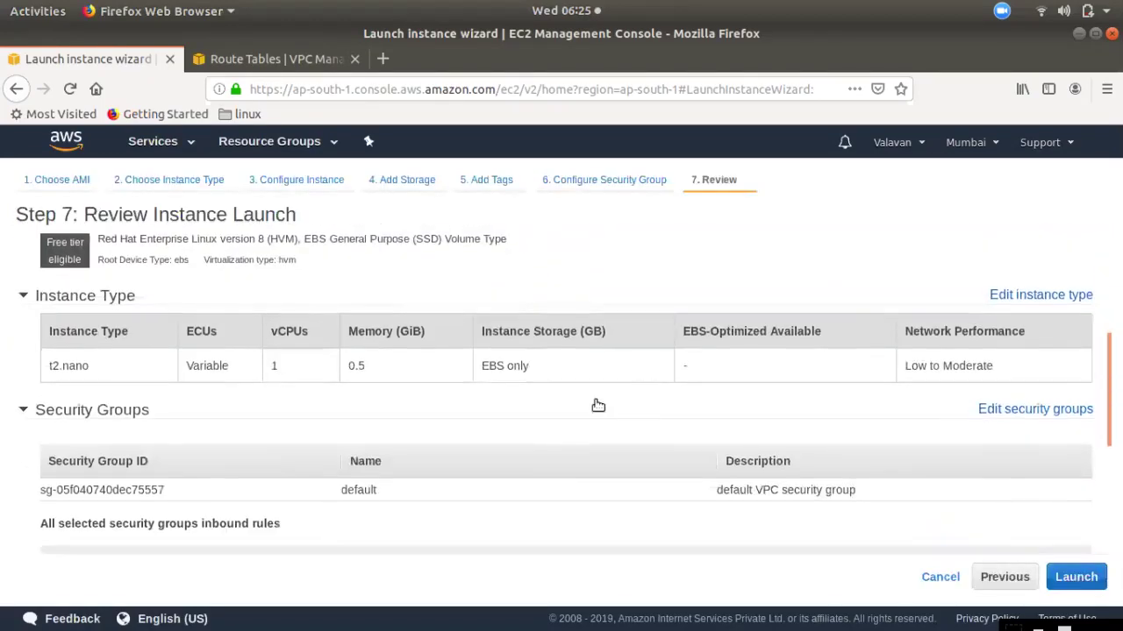
scroll(1043, 325, up, 2)
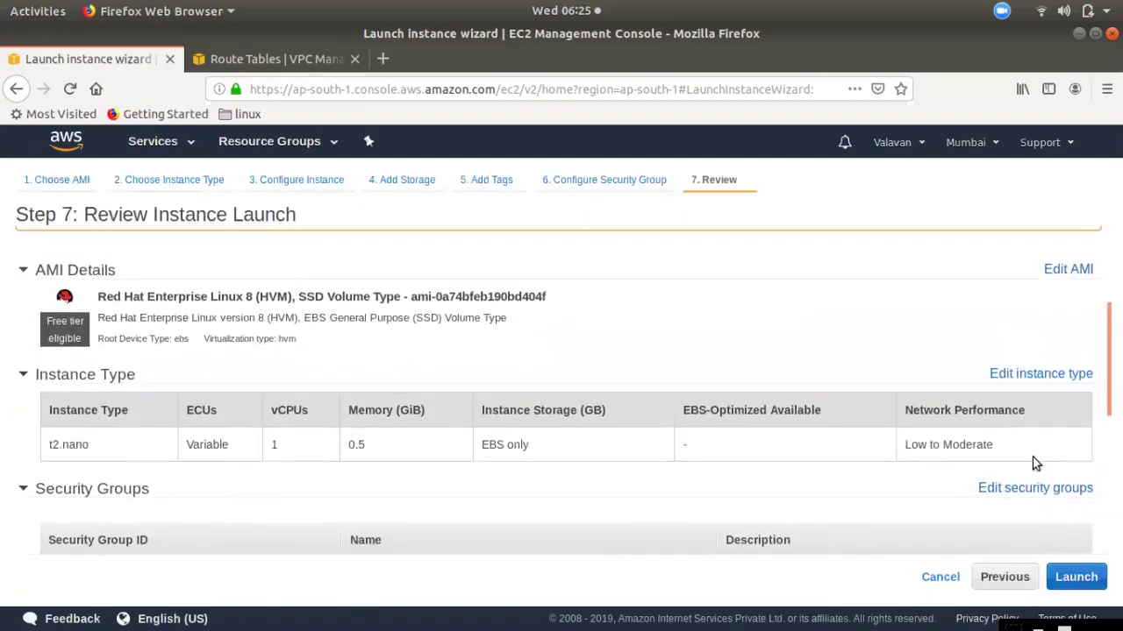
click(1041, 374)
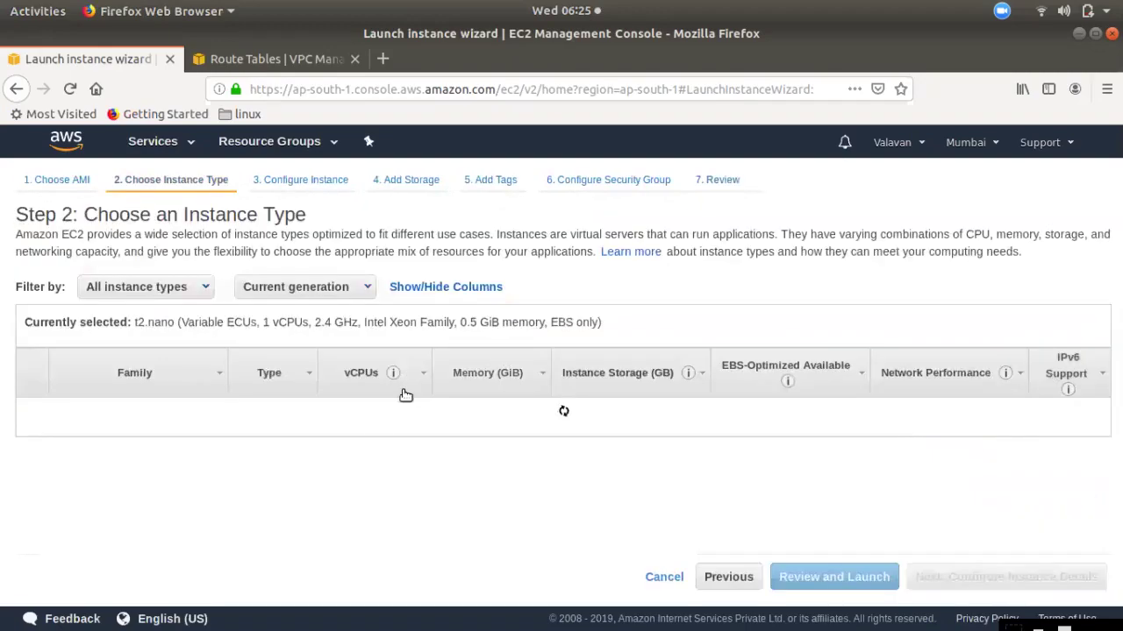
scroll(304, 479, down, 2)
scroll(173, 466, down, 5)
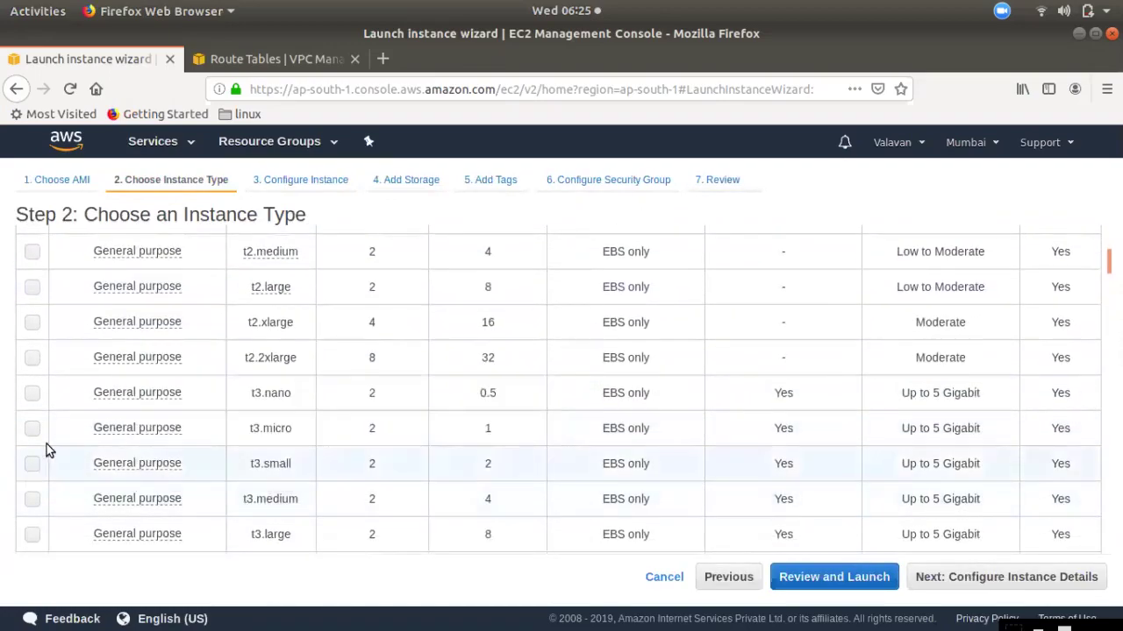
click(31, 428)
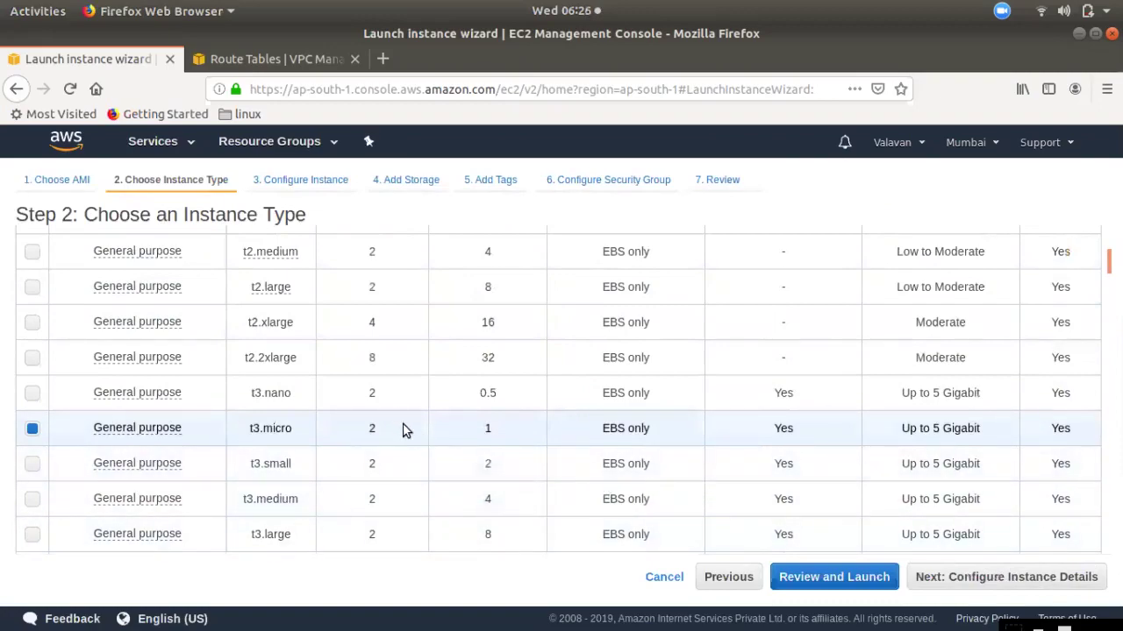
click(983, 582)
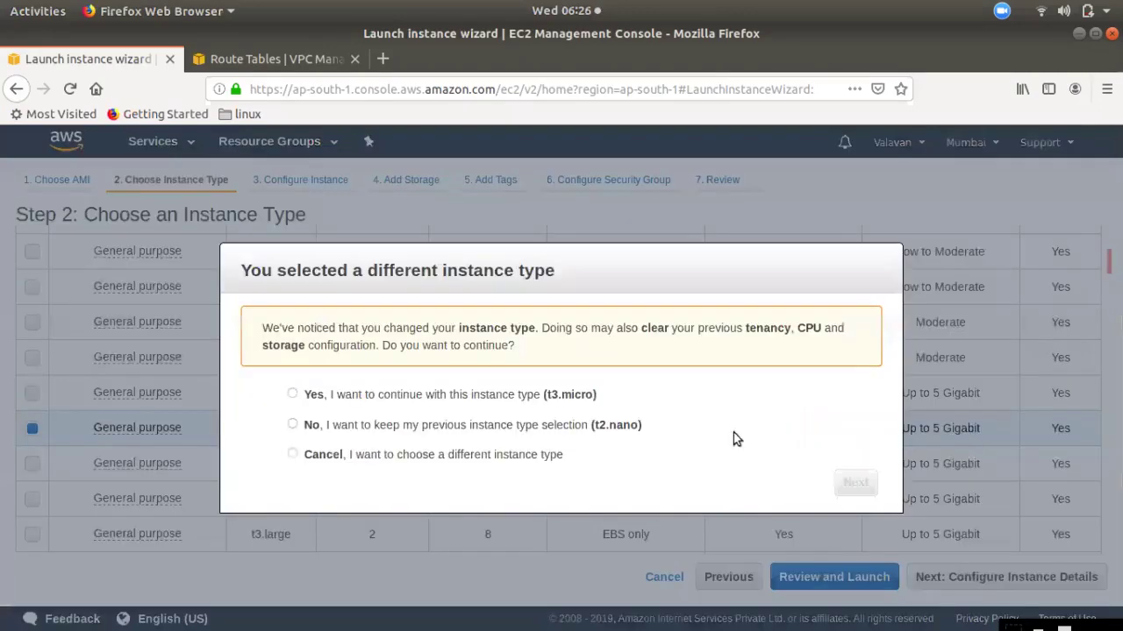
click(443, 395)
click(853, 483)
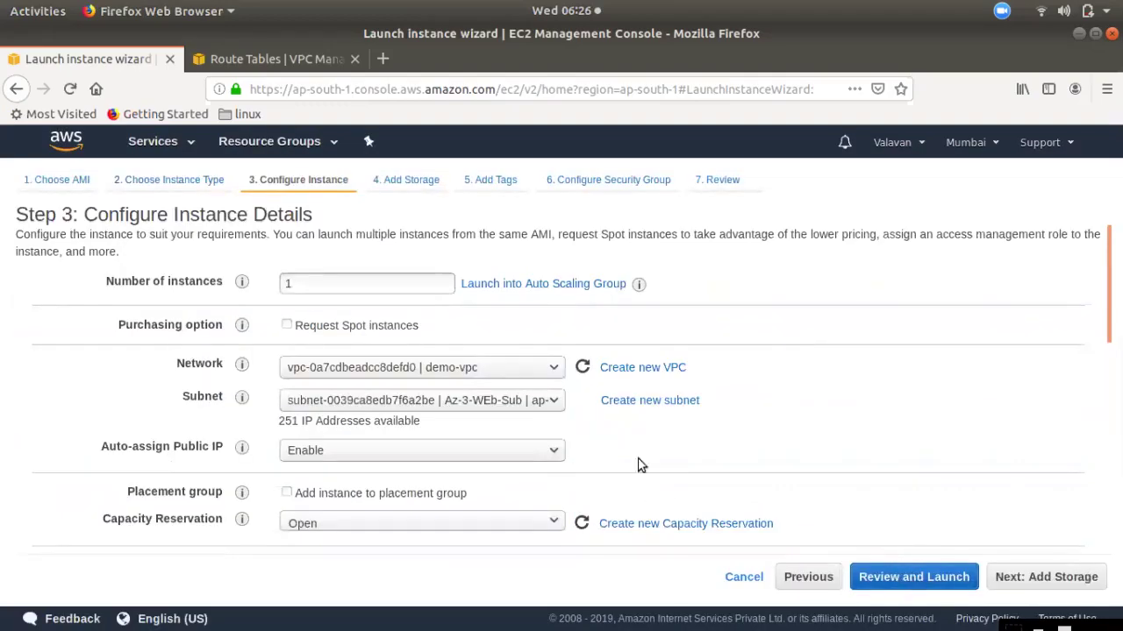
Launch the t3.micro instance with the existing newkey key pair, acknowledging private key access, and open it in the instance list.
click(932, 588)
click(1072, 579)
click(400, 470)
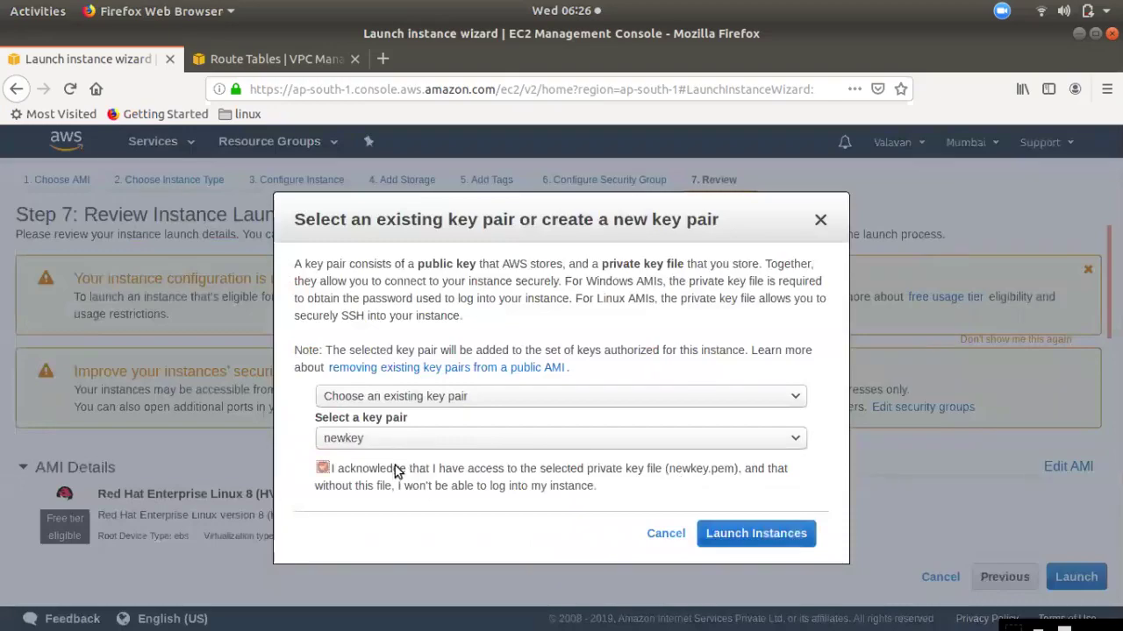
click(734, 533)
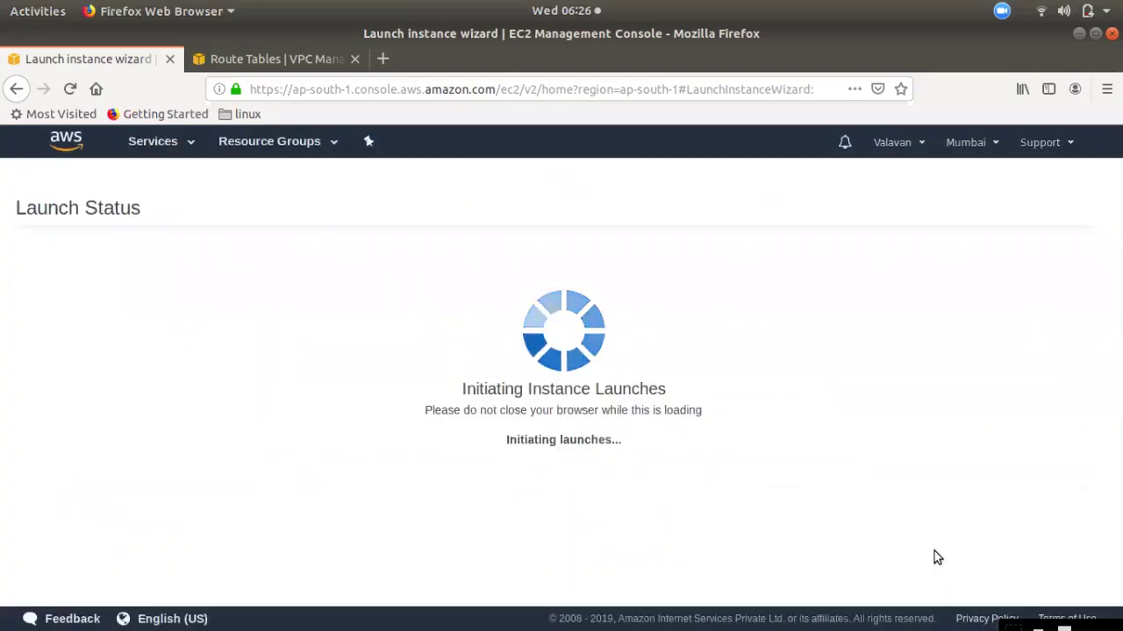
click(441, 298)
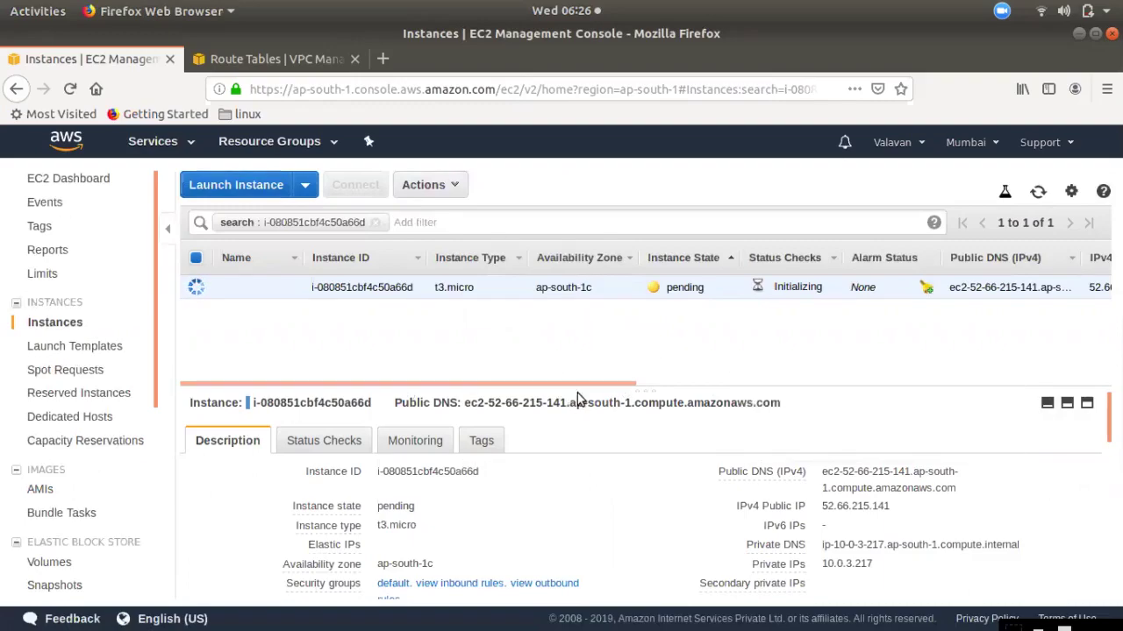
Remove the instance ID filter to list all instances and refresh the list.
mouse_move(761, 471)
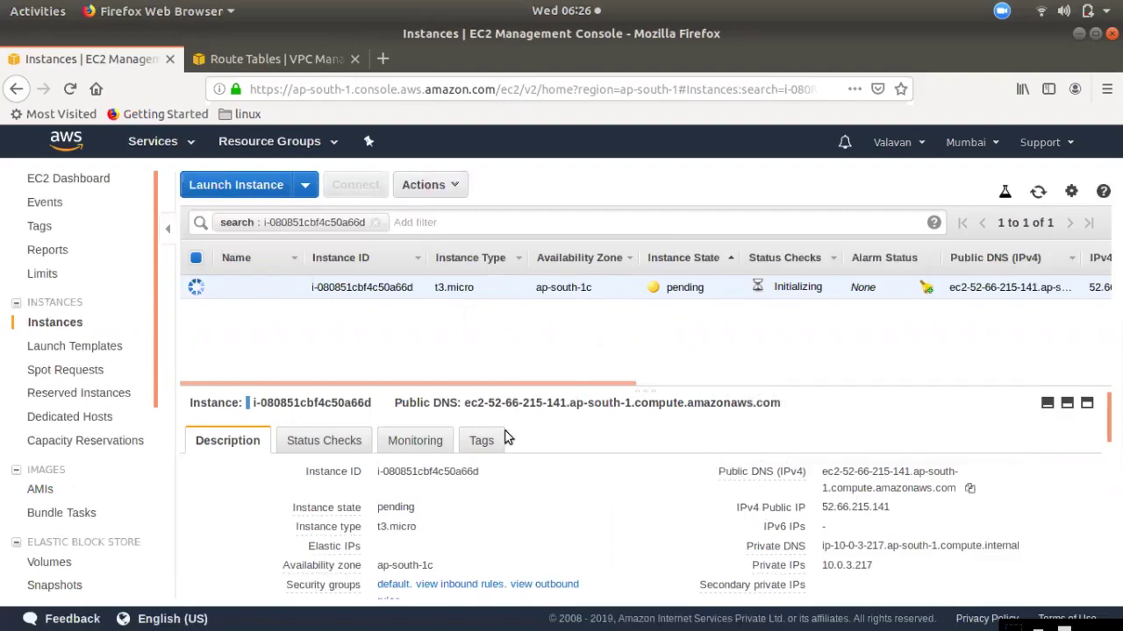
click(376, 223)
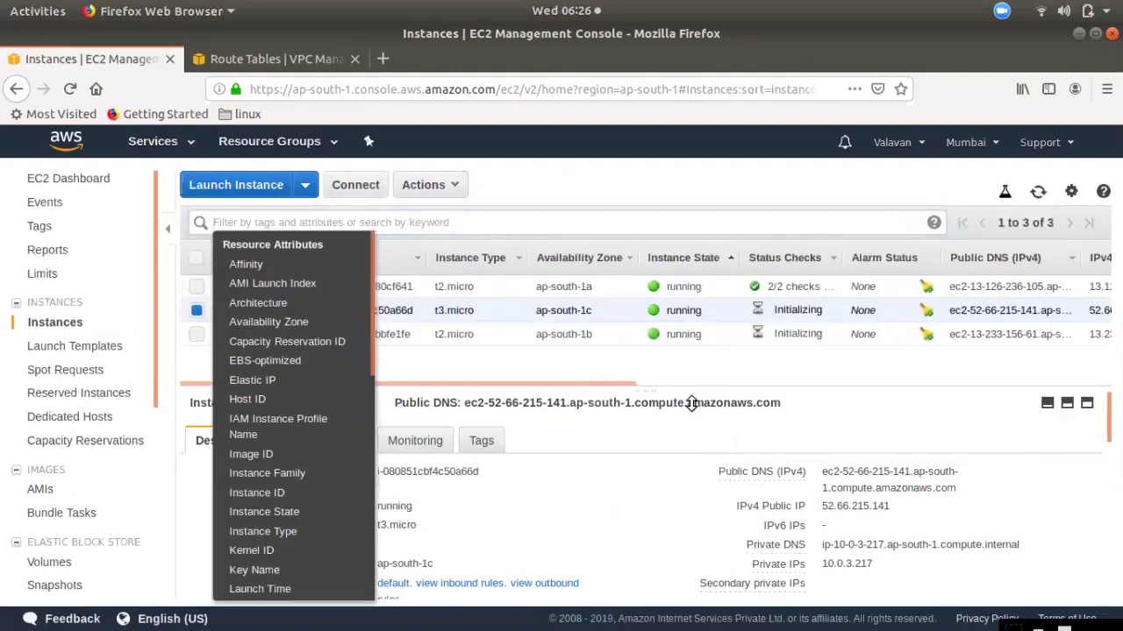
click(580, 382)
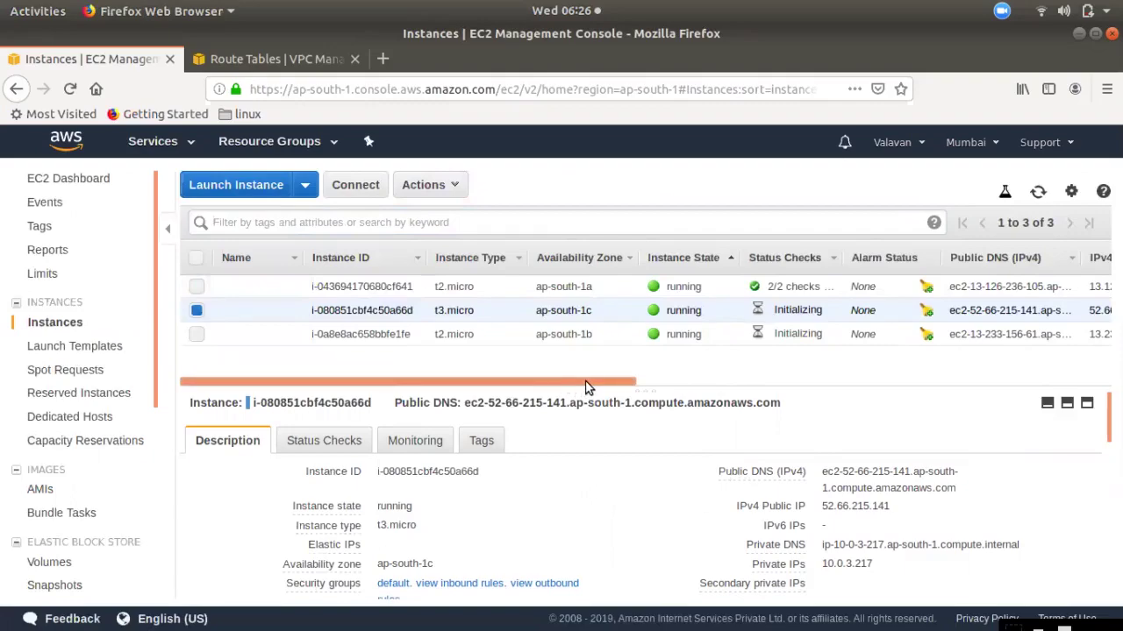
click(1038, 191)
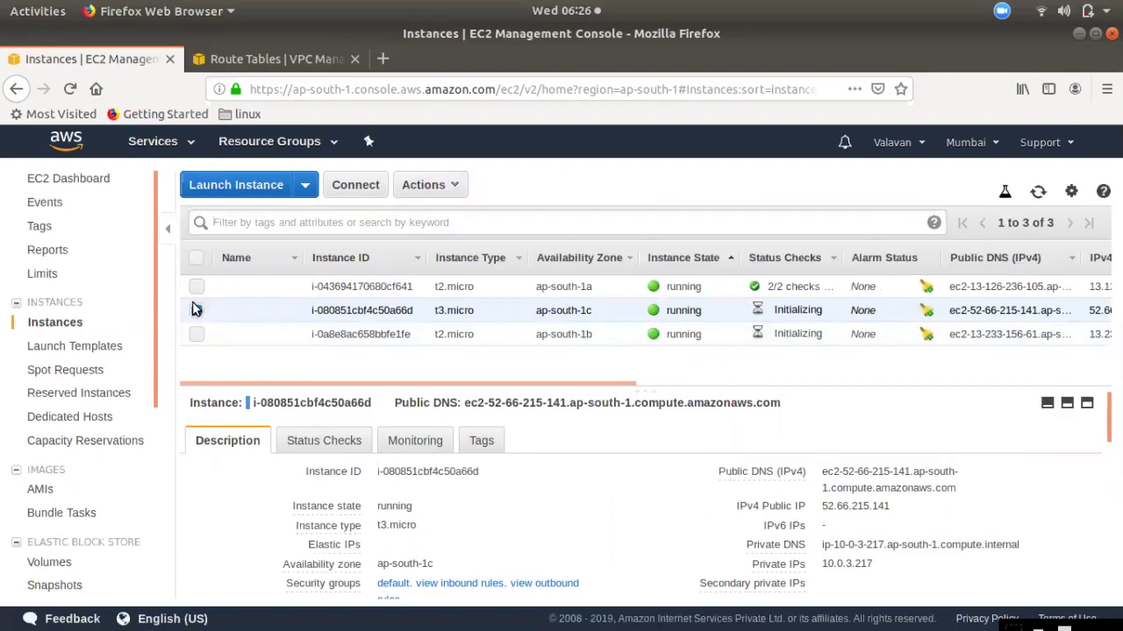
Select only the instance in ap-south-1a and copy its IPv4 public IP.
click(195, 287)
click(197, 308)
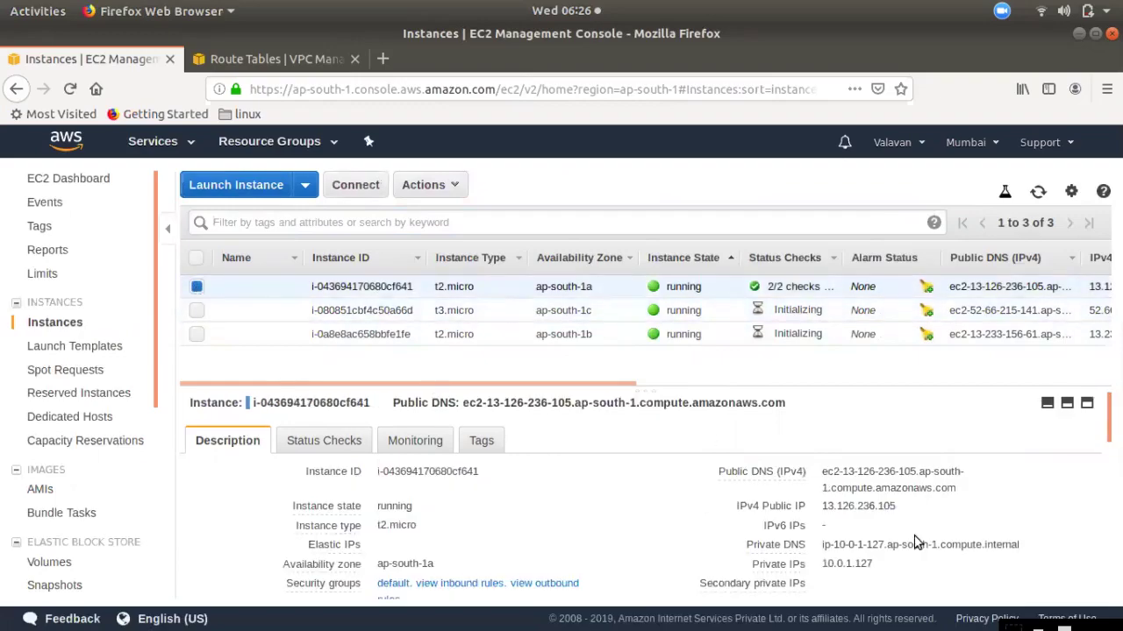
click(904, 511)
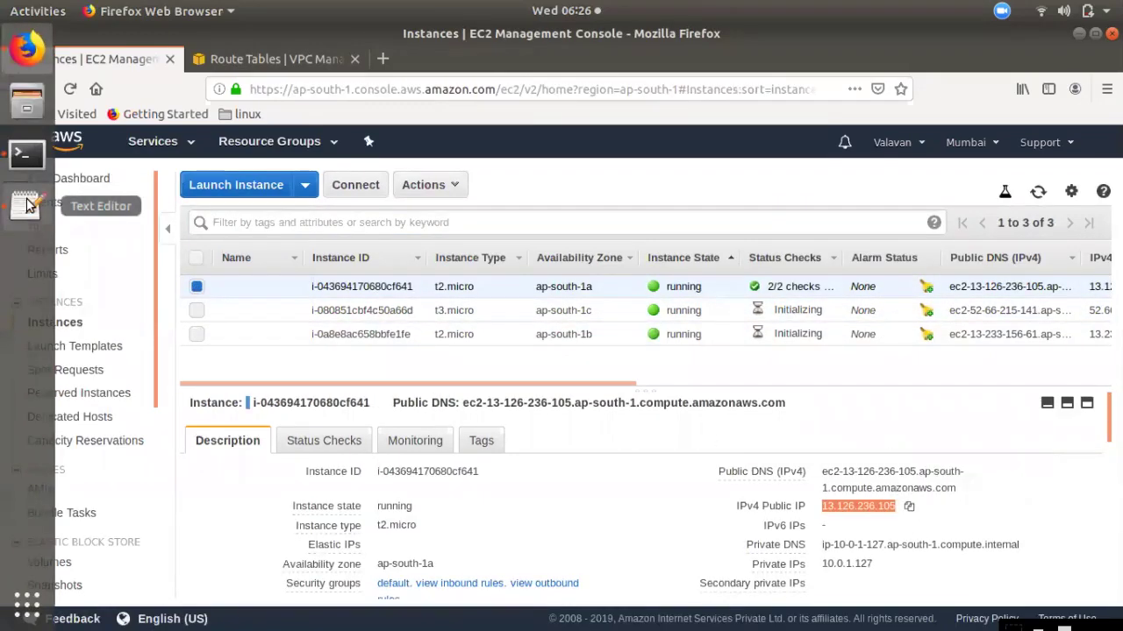
Switch to the Text Editor and review the Redhat-8 server launch and Httpd configuration items in the ELB demo notes.
click(19, 205)
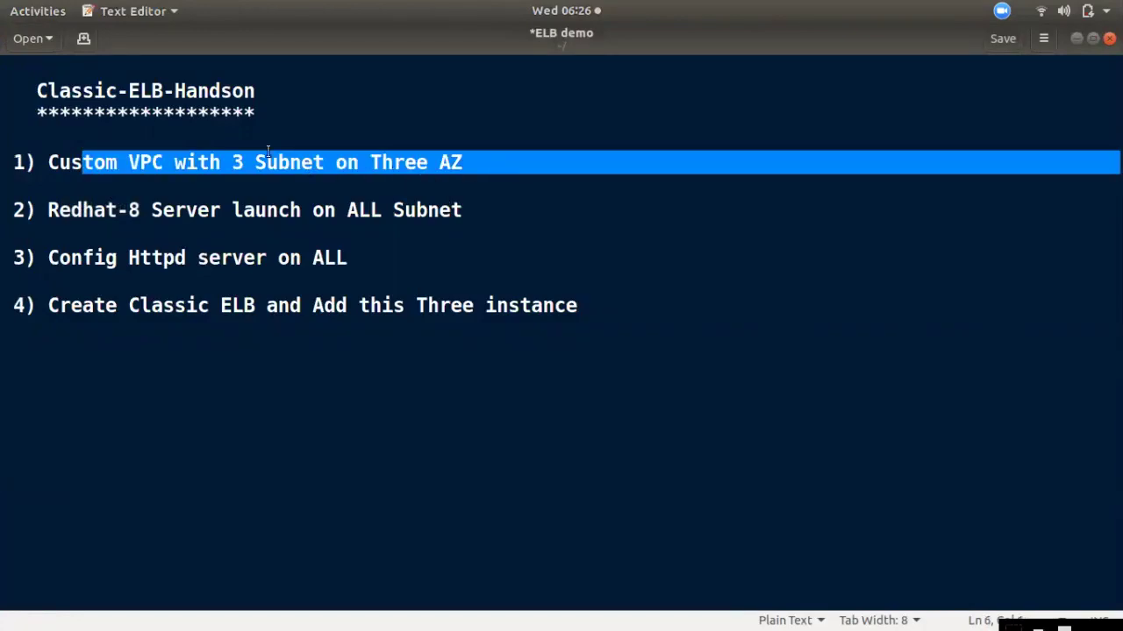
click(211, 215)
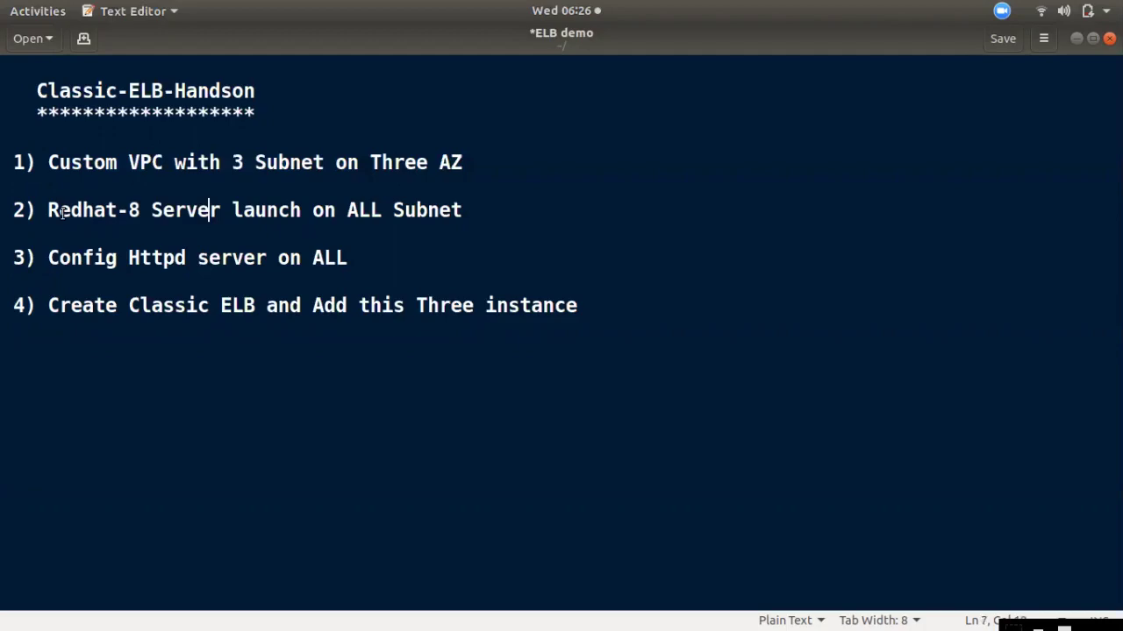
drag(71, 210, 441, 230)
click(224, 268)
drag(81, 260, 270, 262)
mouse_move(9, 433)
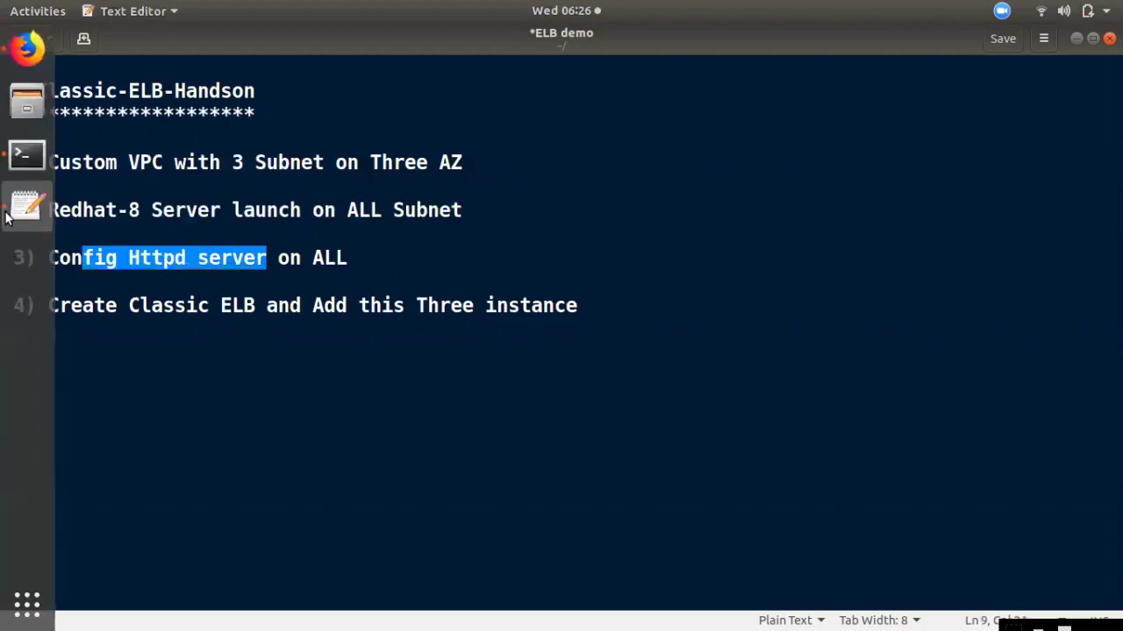
click(23, 152)
click(45, 55)
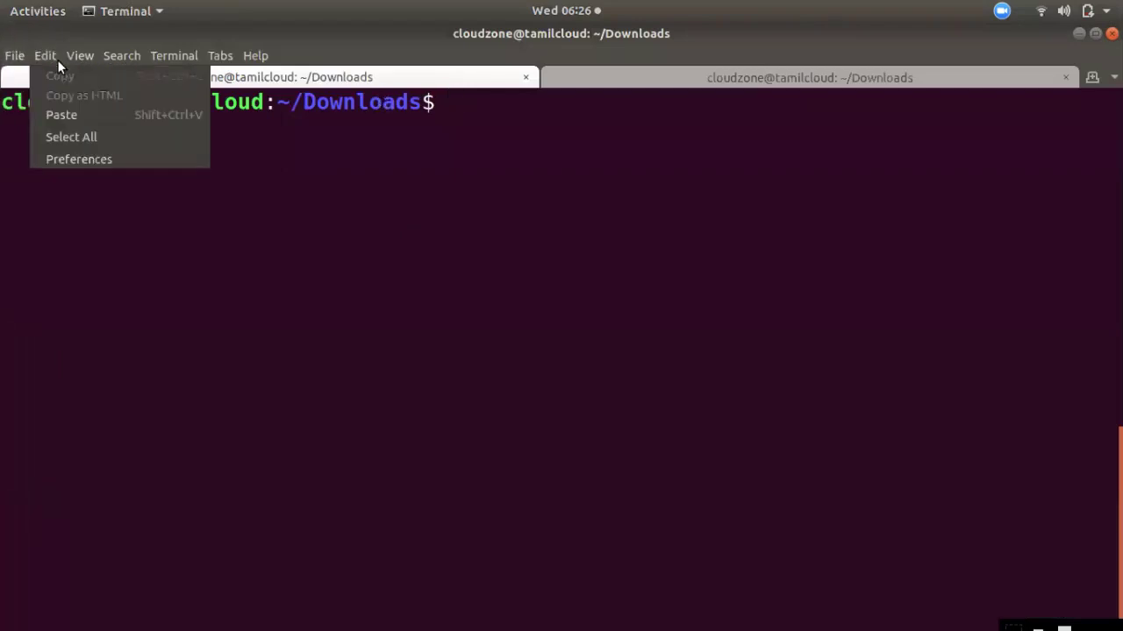
click(252, 83)
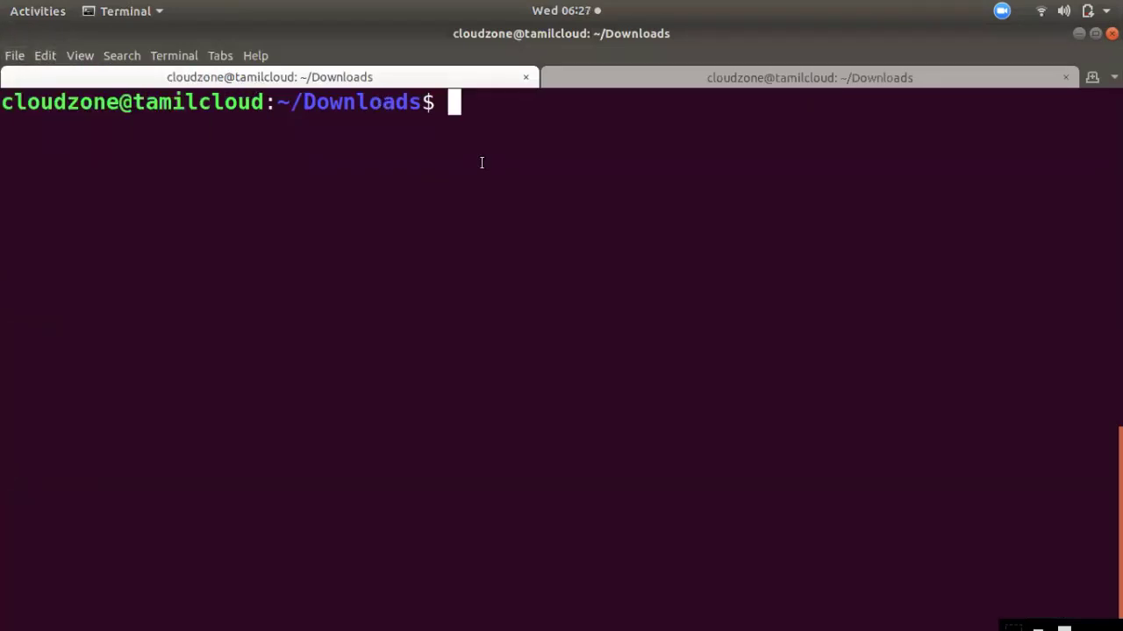
text(ssh)
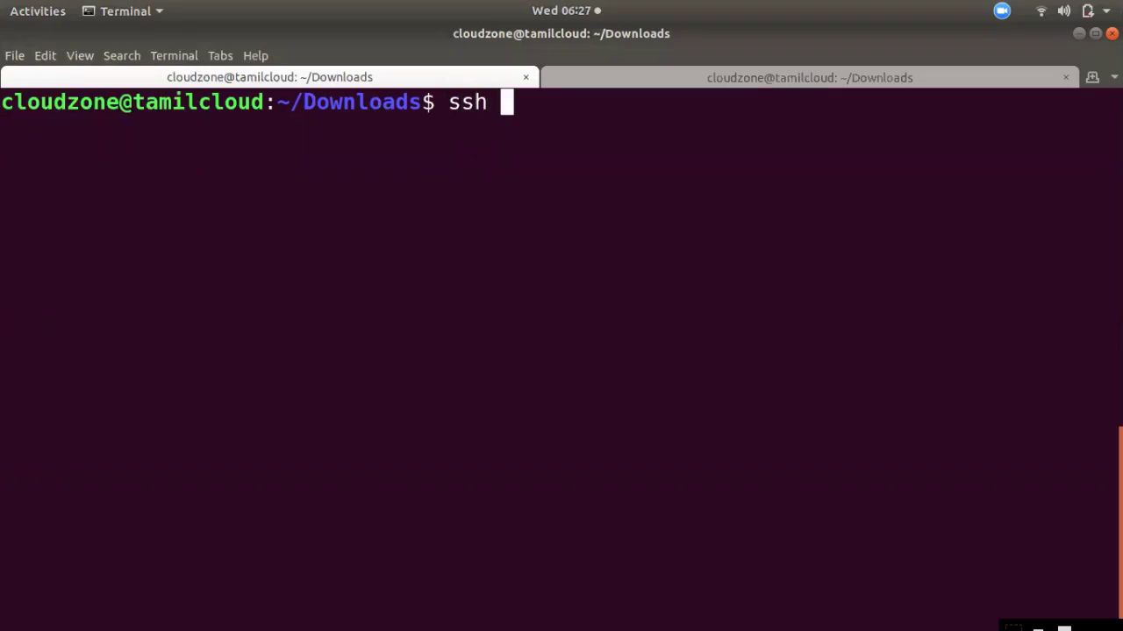
text( -i )
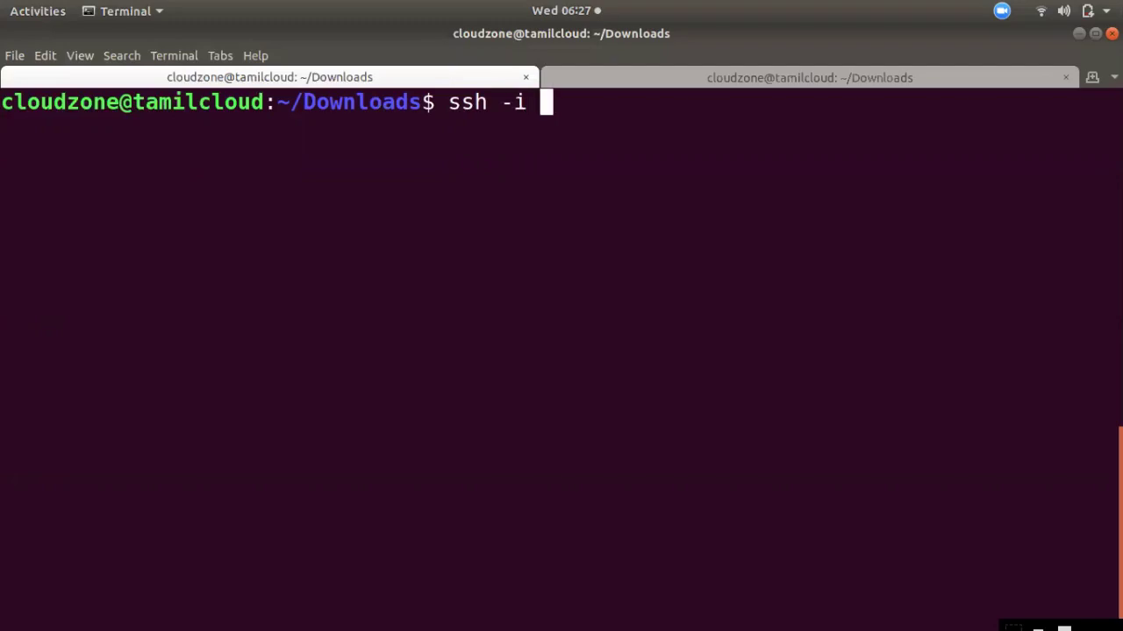
text(ec)
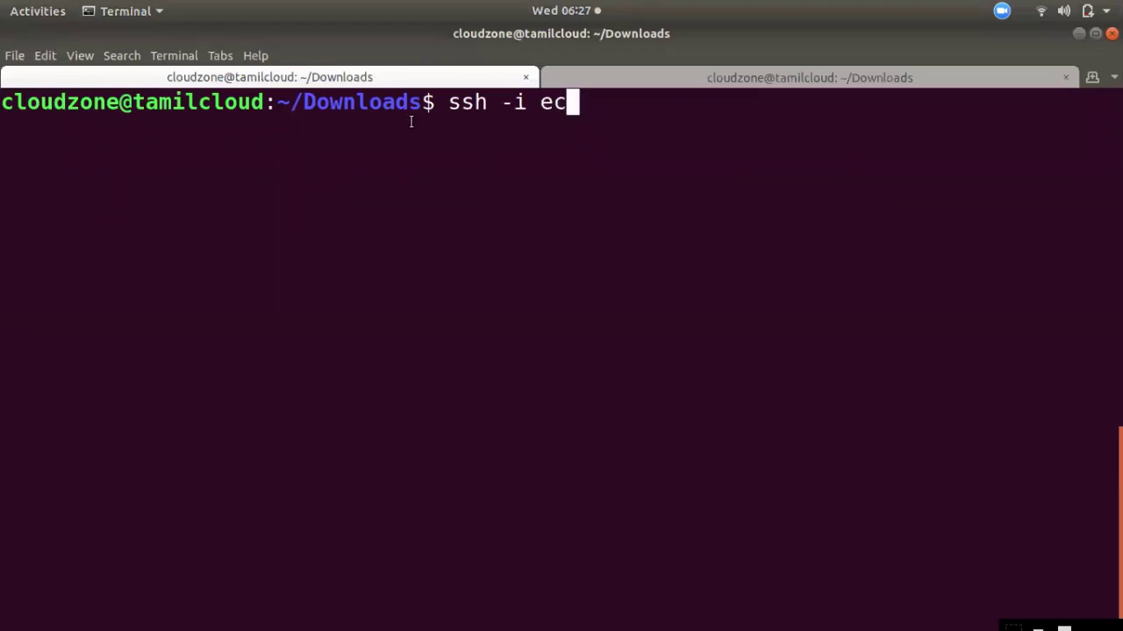
text(2-user@)
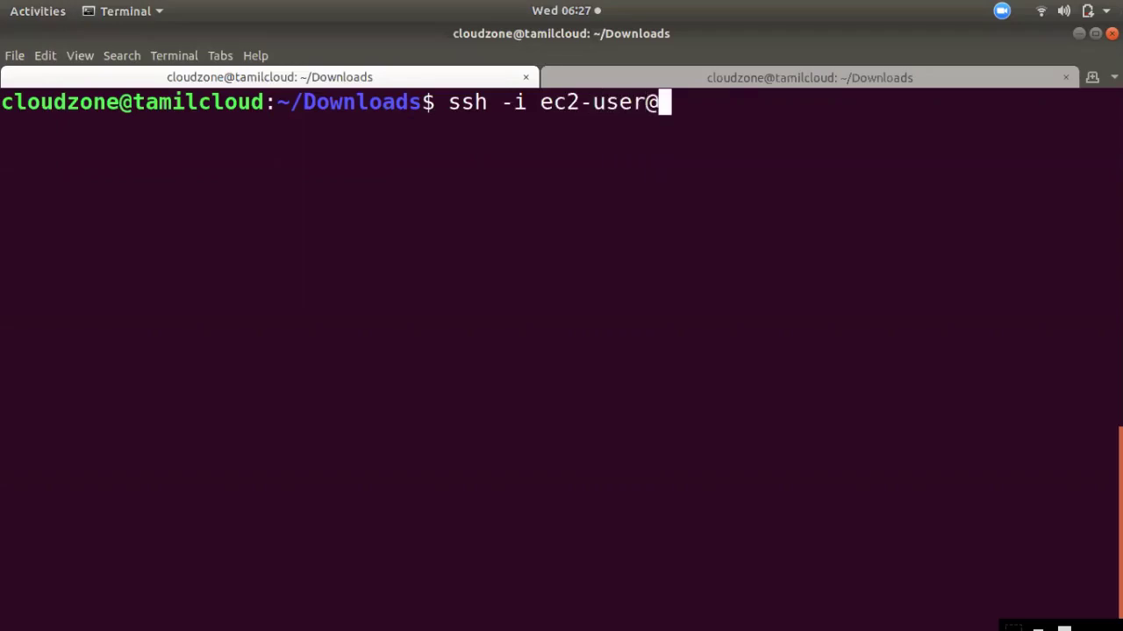
key(ctrl+shift+v)
key(Return)
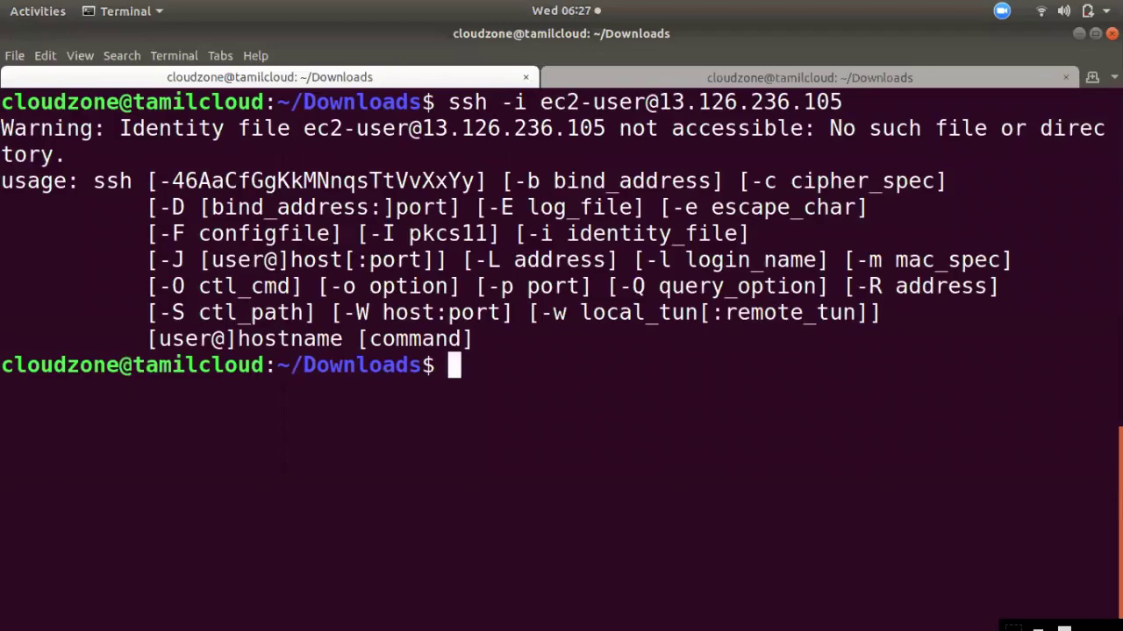
key(Up)
key(Left)
key(Left)
key(Left)
key(Left)
key(Left)
key(Left)
key(Left)
key(Left)
key(Left)
key(Left)
key(Left)
key(Left)
key(Left)
key(Left)
key(Left)
key(Left)
key(Left)
key(Left)
key(Left)
key(Left)
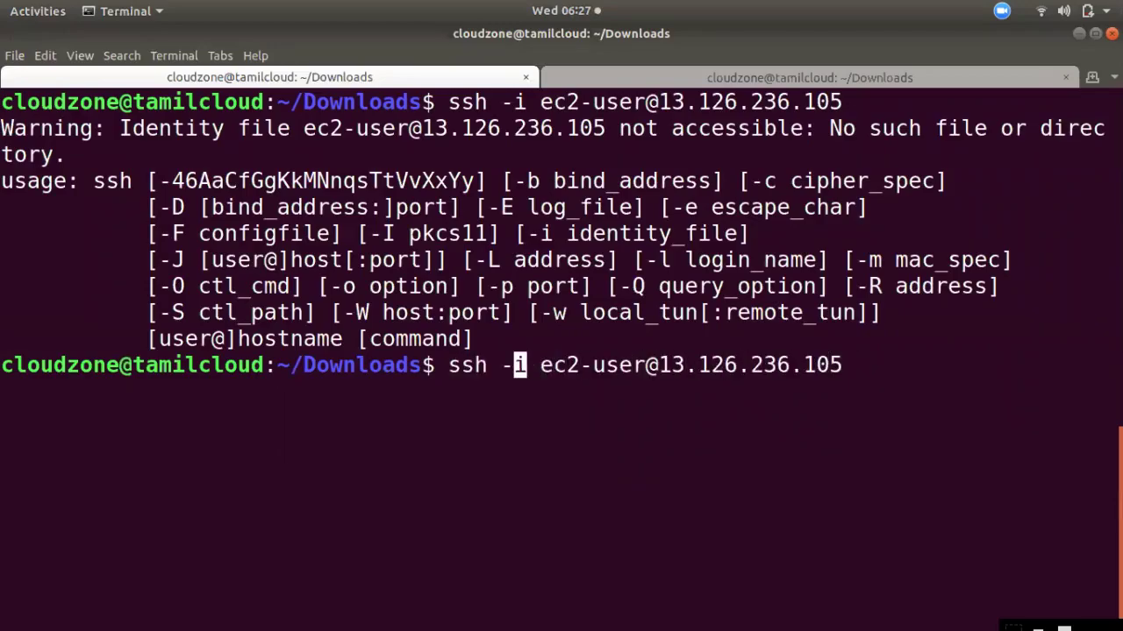
key(Right)
text(newkey.pem)
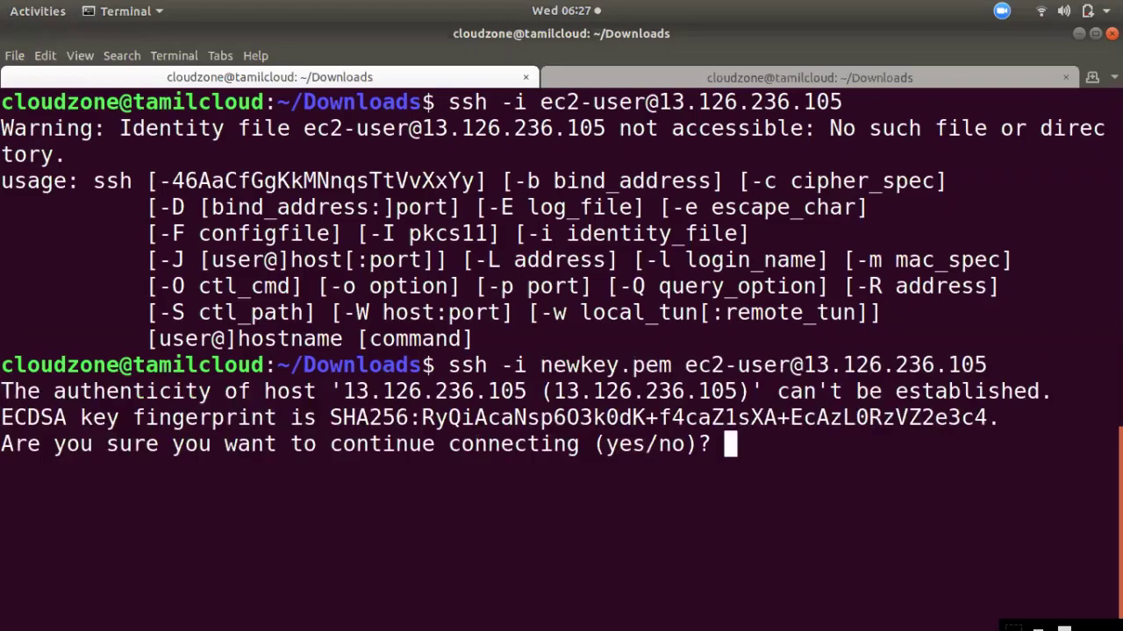
text(yes)
key(Return)
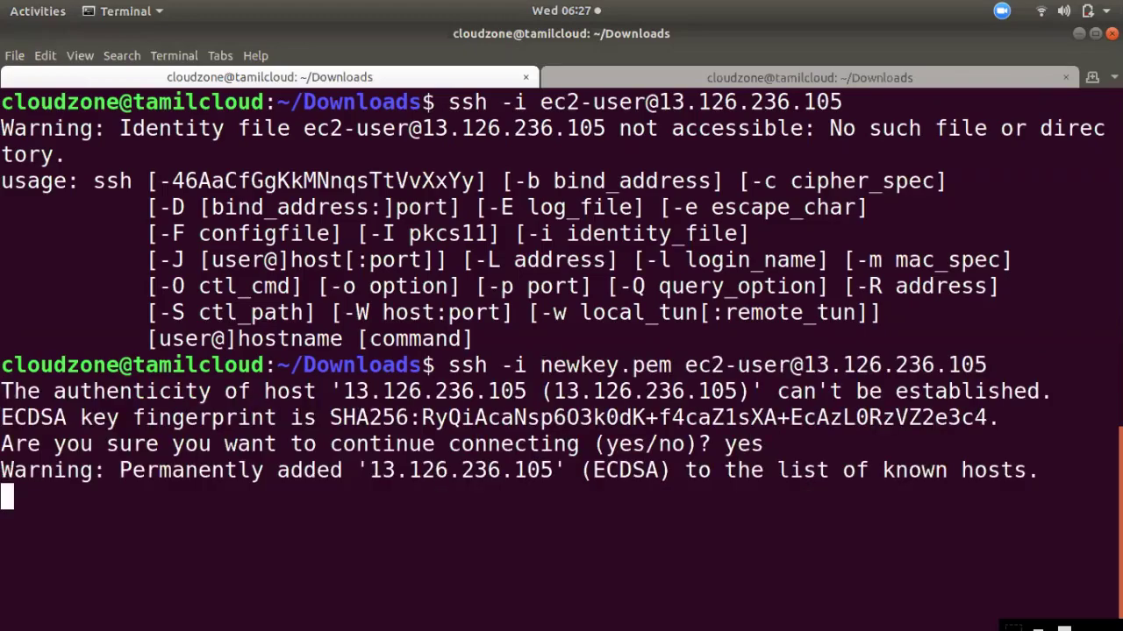
key(ctrl+l)
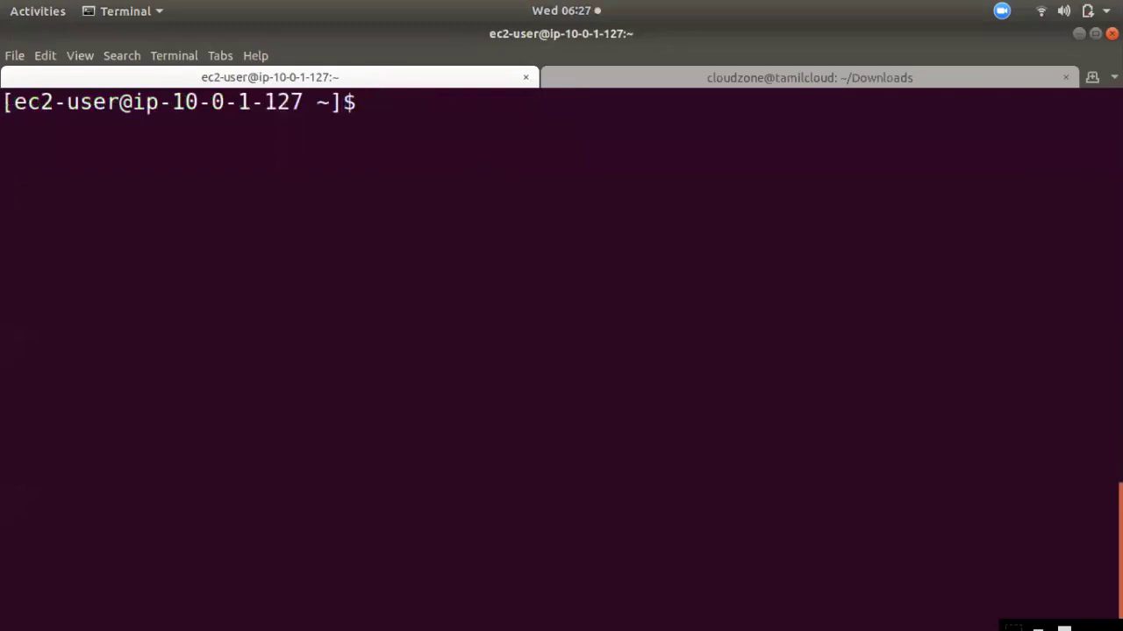
Try to run yum update on the ap-south-1a instance as the regular ec2-user.
text(yum)
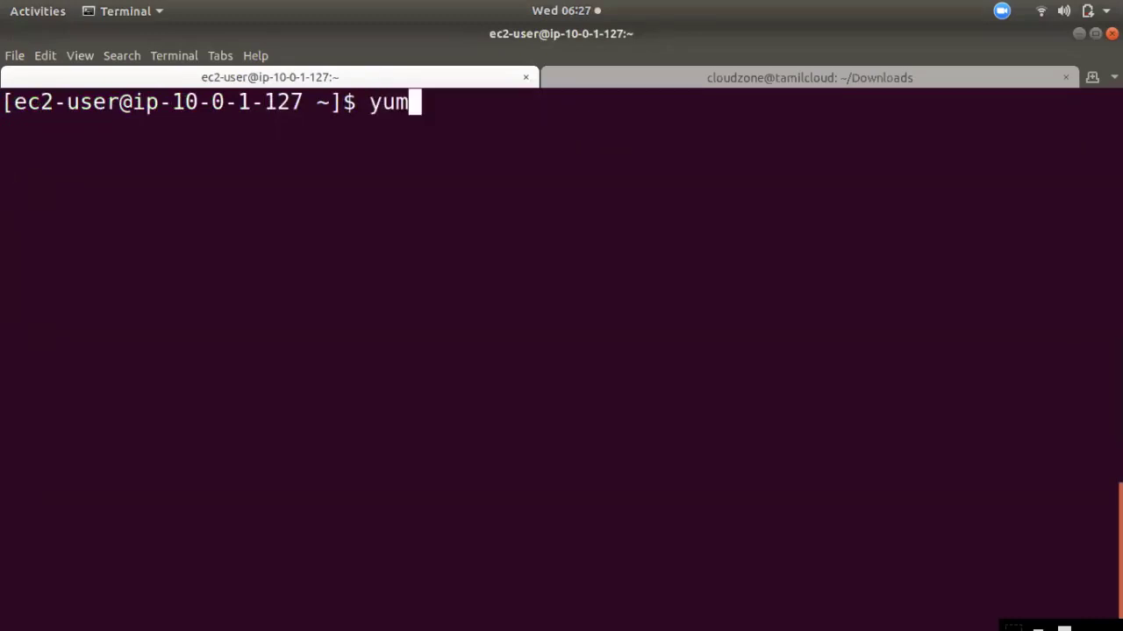
text( u)
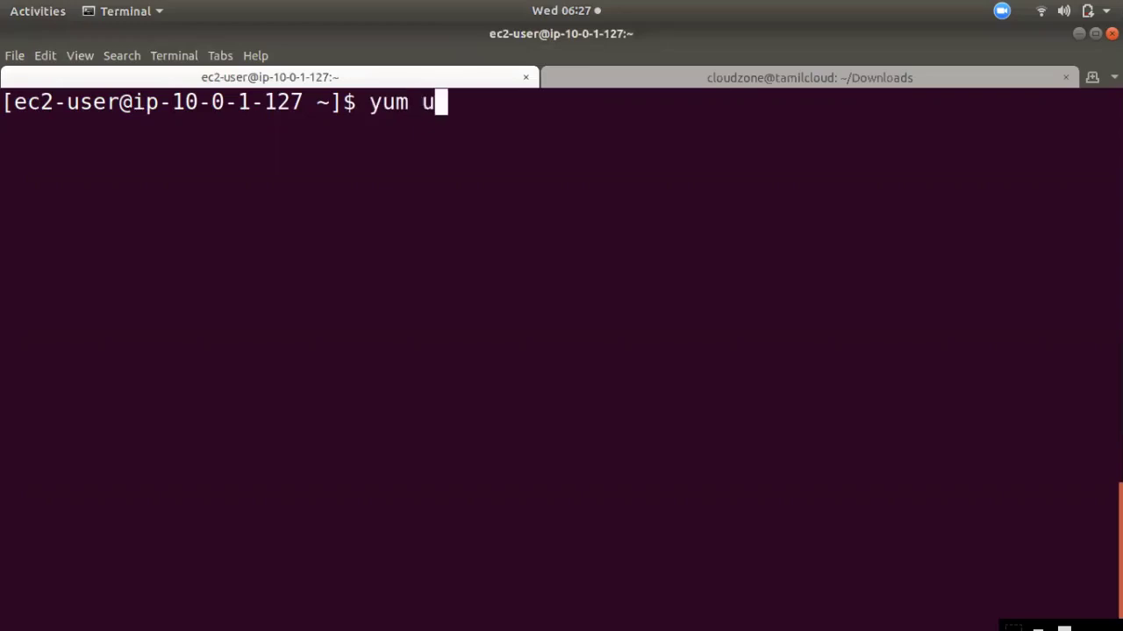
text(pdate)
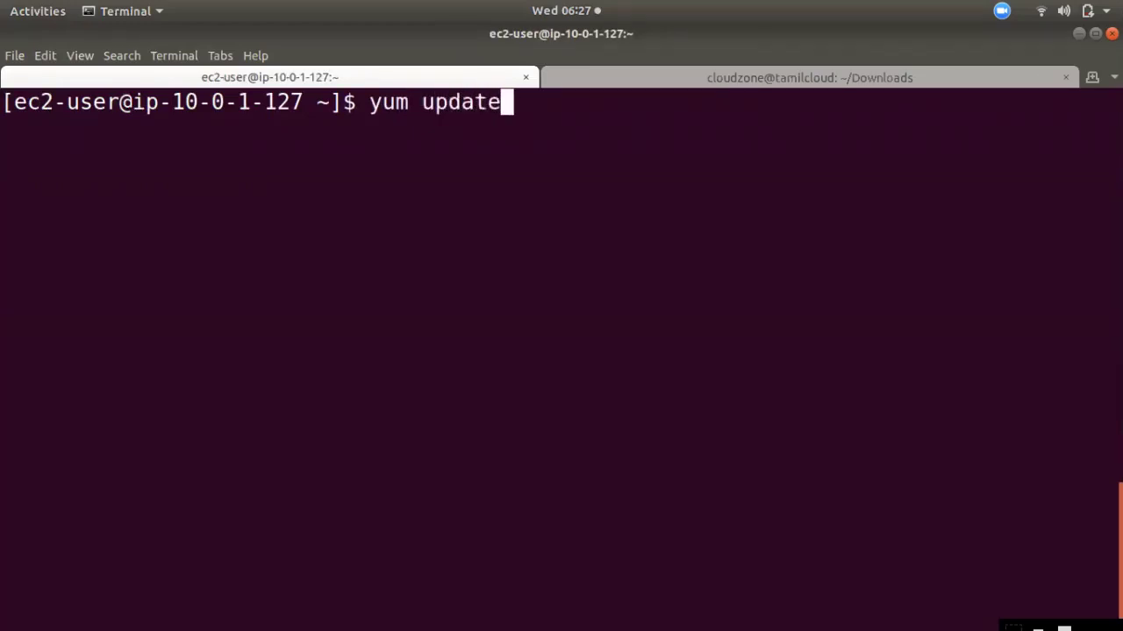
key(Return)
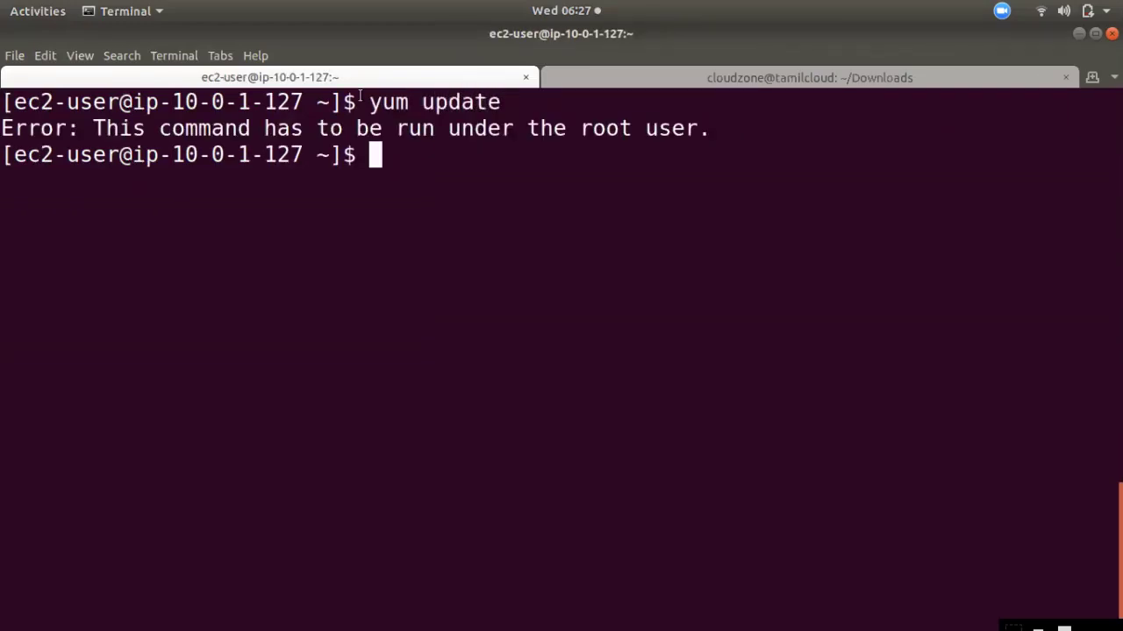
Rerun the package update with root privileges as sudo yum update.
key(Up)
key(Left)
key(Left)
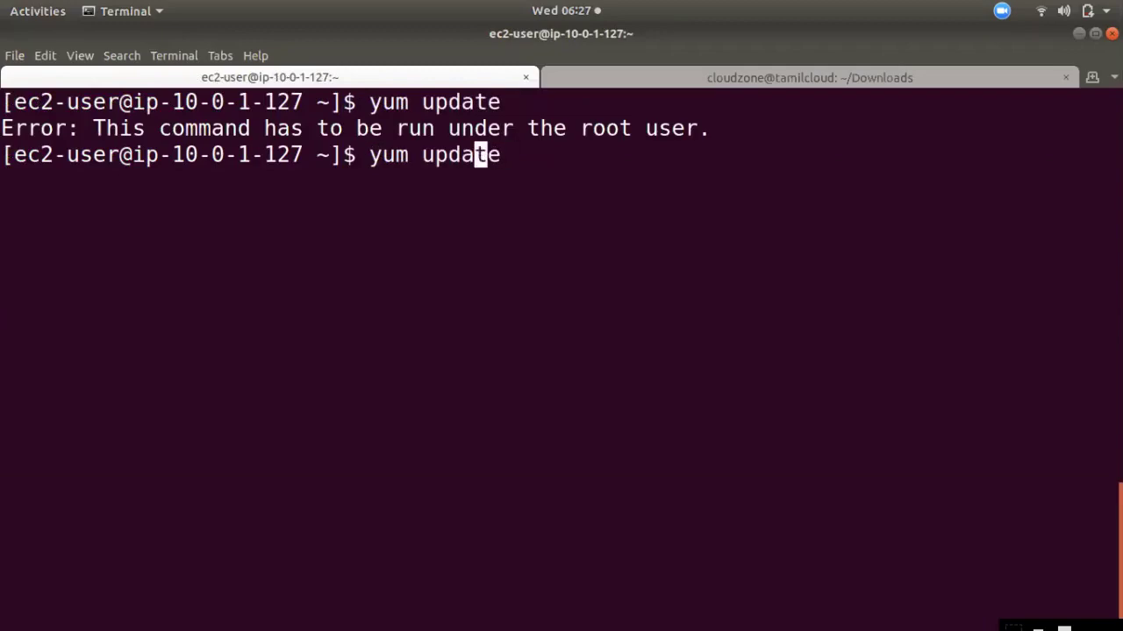
key(Home)
text(sudo)
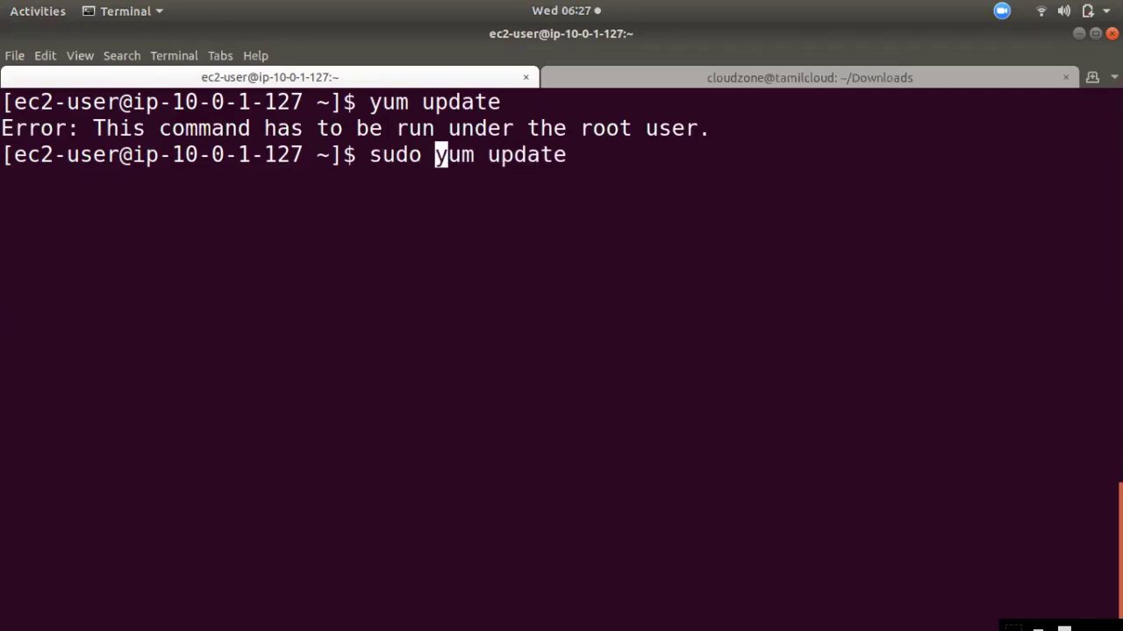
key(Return)
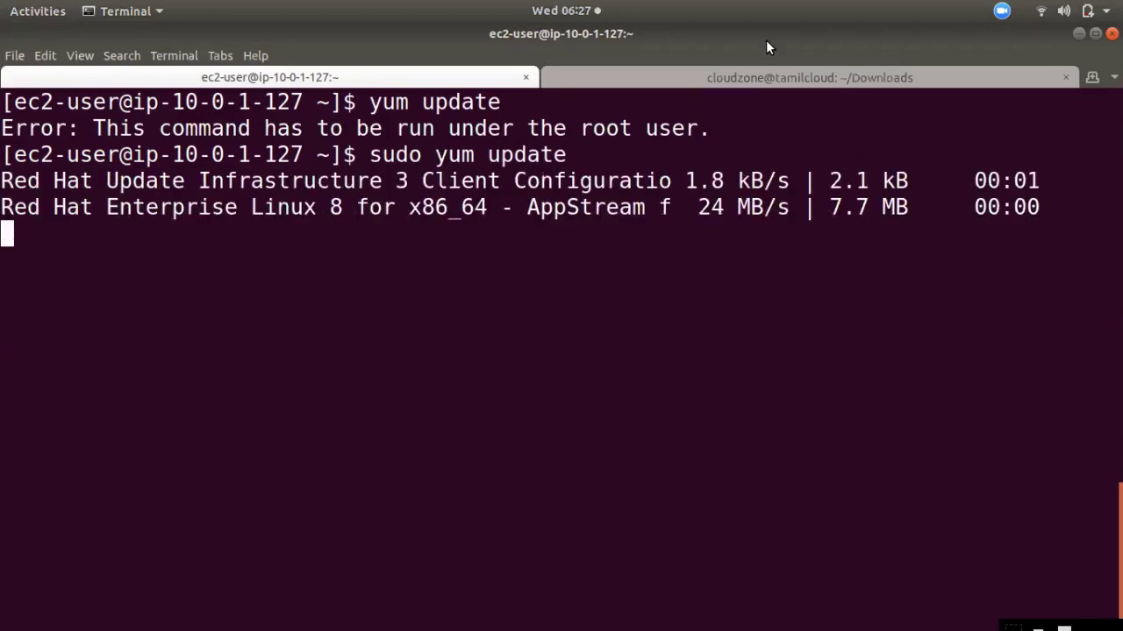
Switch to Firefox, select only the instance in ap-south-1b, and copy its IPv4 public IP.
click(7, 58)
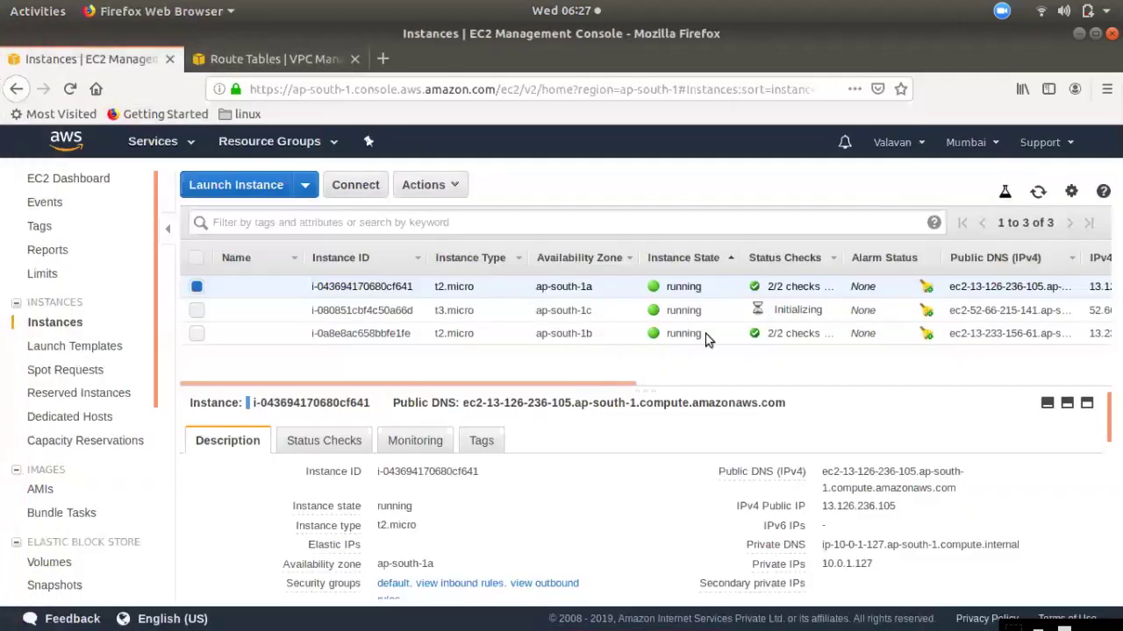
click(195, 282)
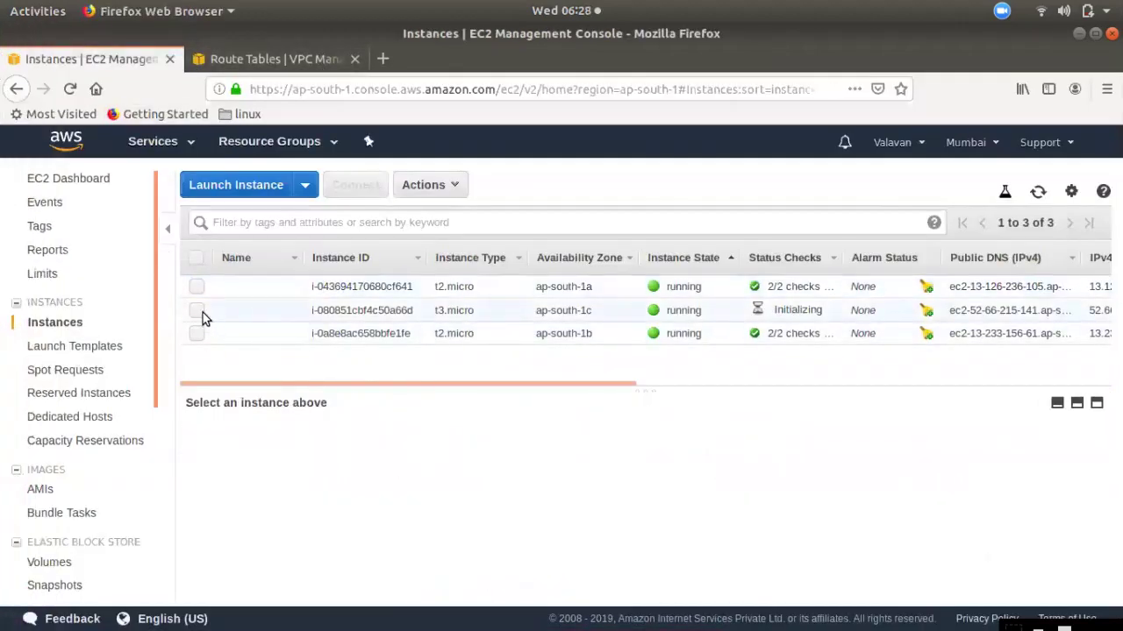
click(197, 335)
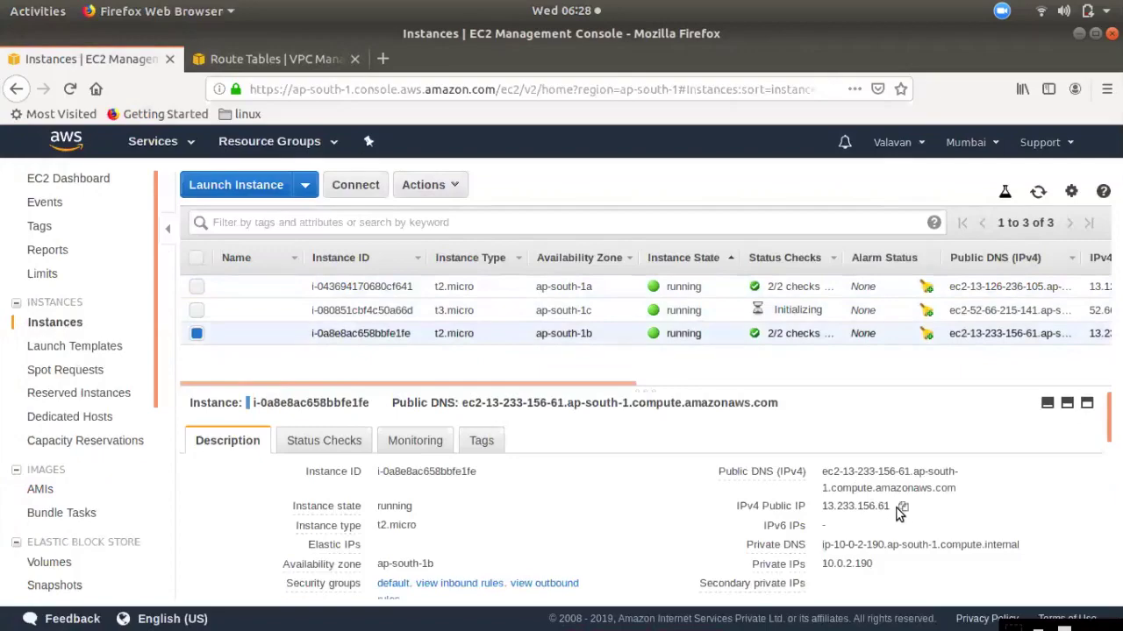
click(902, 507)
Return to the Terminal and approve the pending package upgrade on the ap-south-1a instance with y.
mouse_move(12, 155)
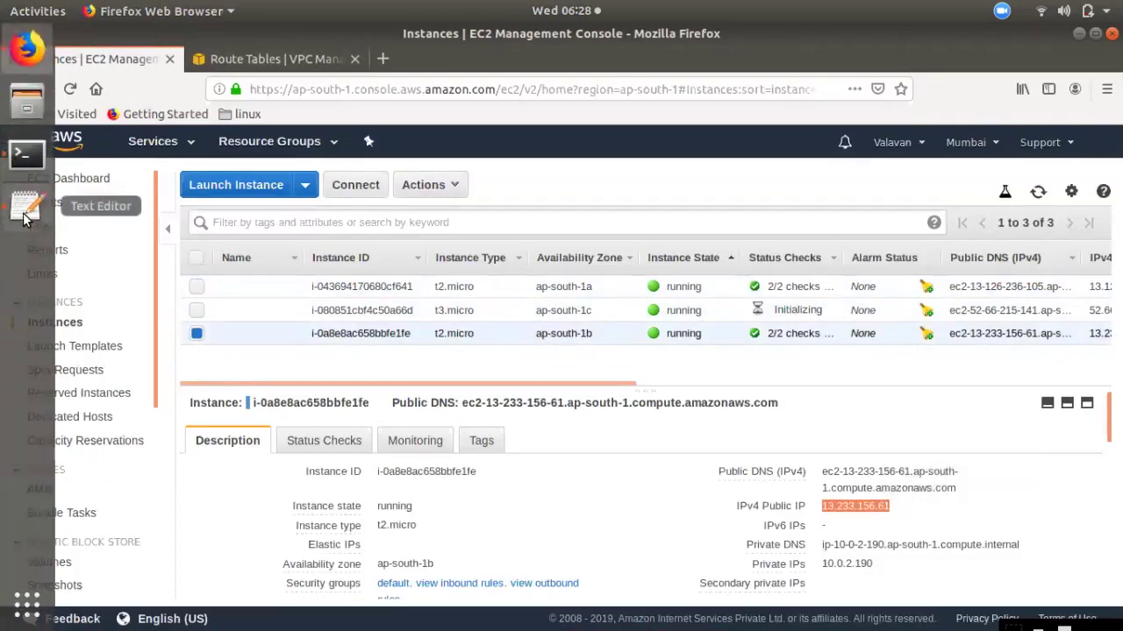
click(25, 211)
click(27, 155)
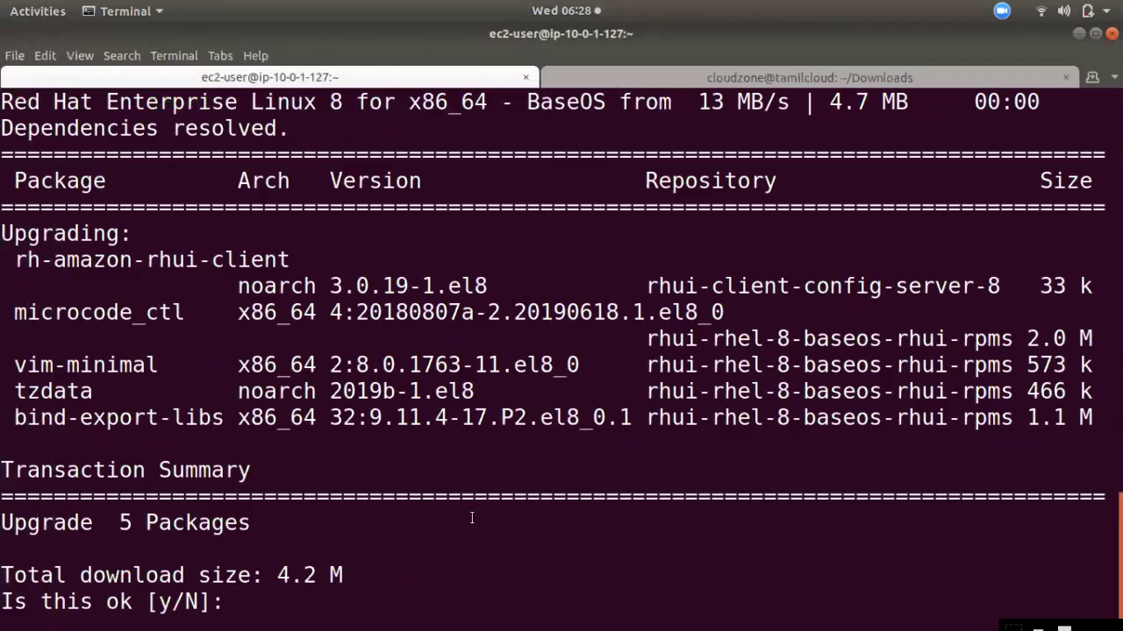
text(y)
key(Return)
click(728, 79)
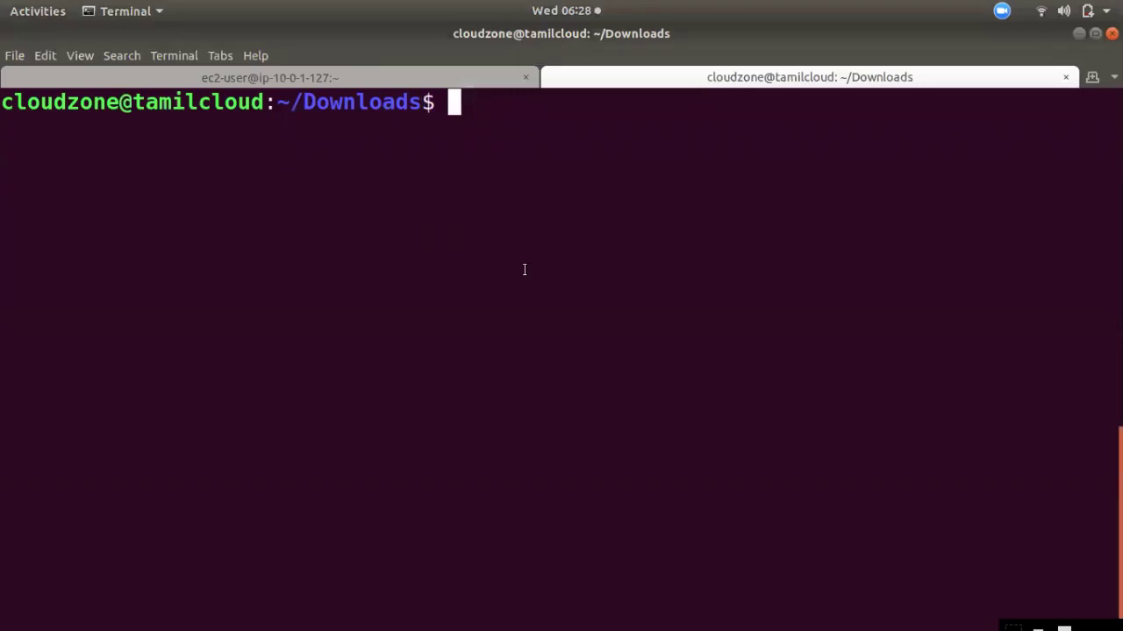
text(ssh -i ne)
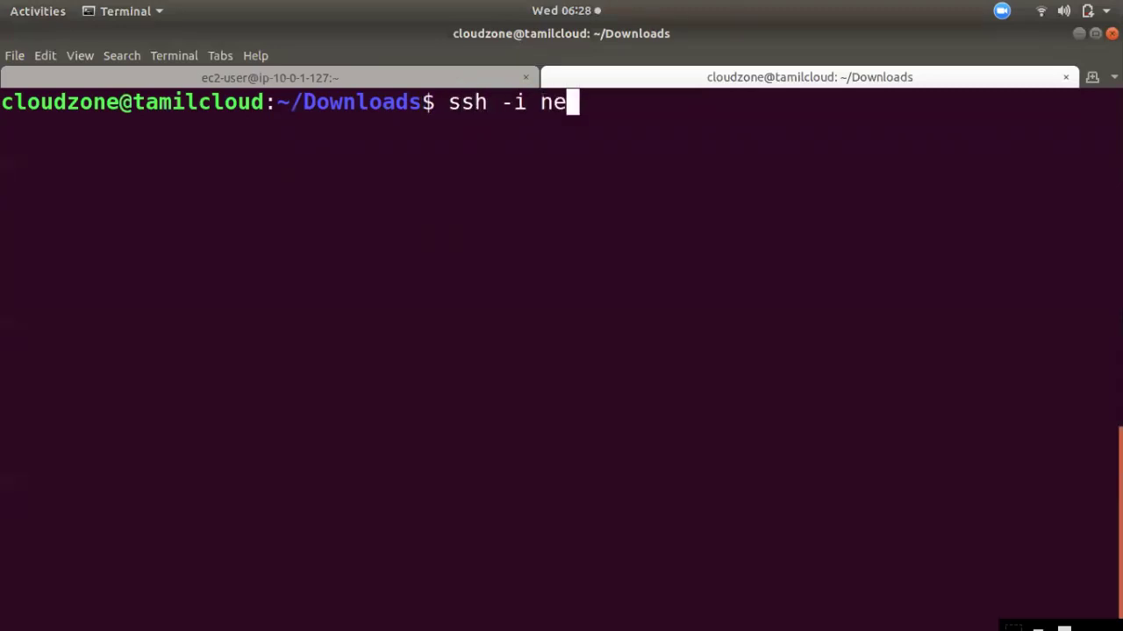
key(Tab)
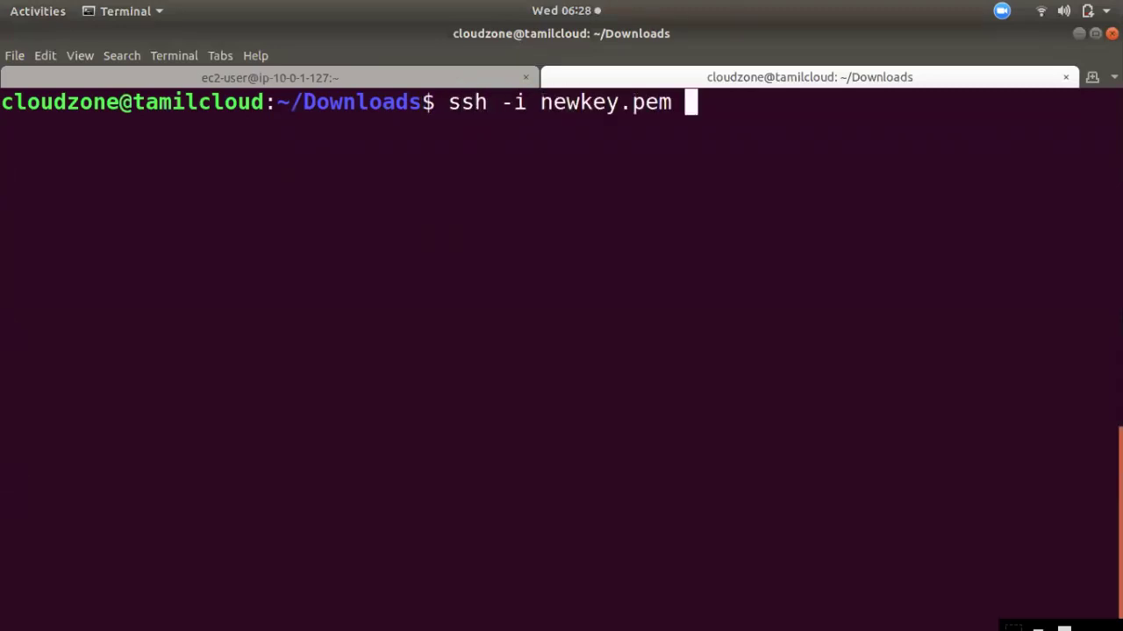
text(ec2-is)
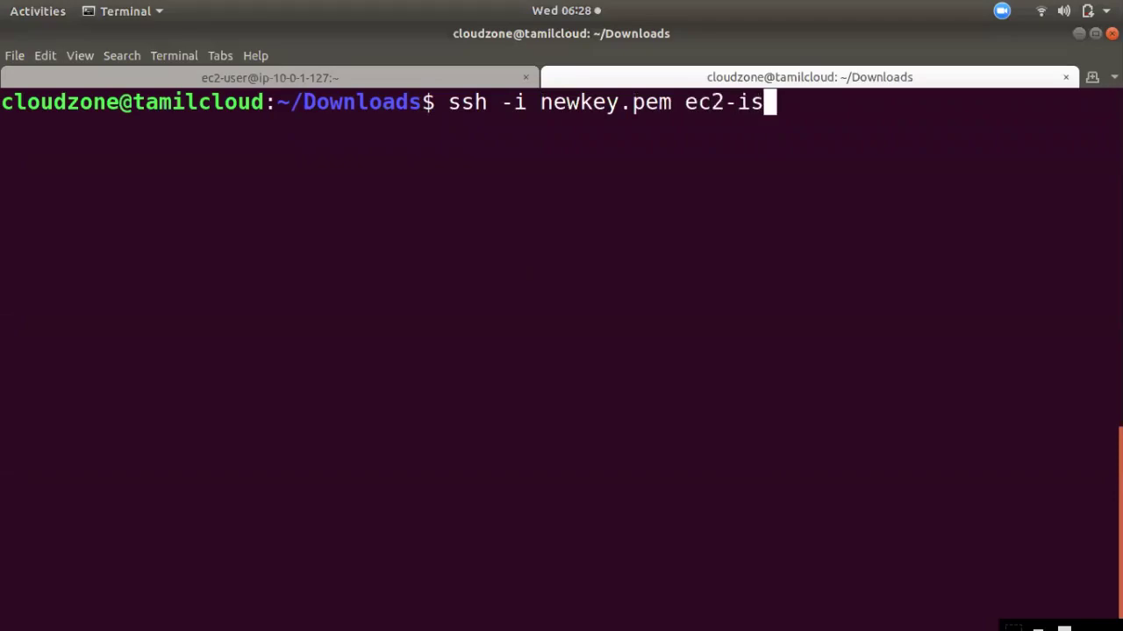
key(BackSpace)
key(BackSpace)
text(is)
key(BackSpace)
key(BackSpace)
text(user@)
key(ctrl+shift+v)
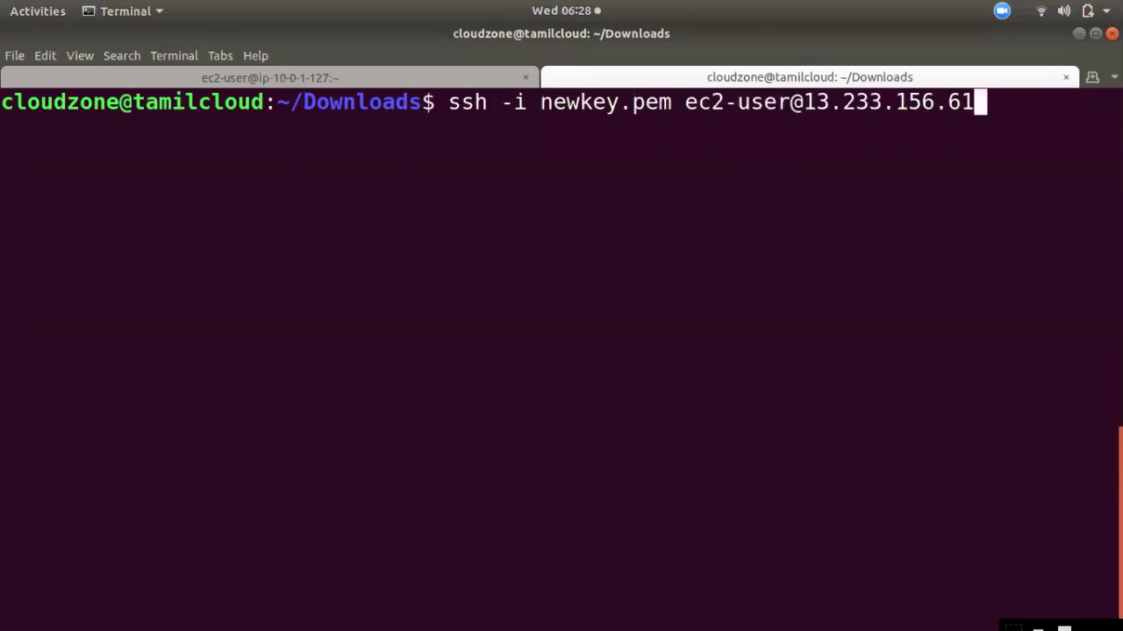
key(Return)
text(yes)
key(Return)
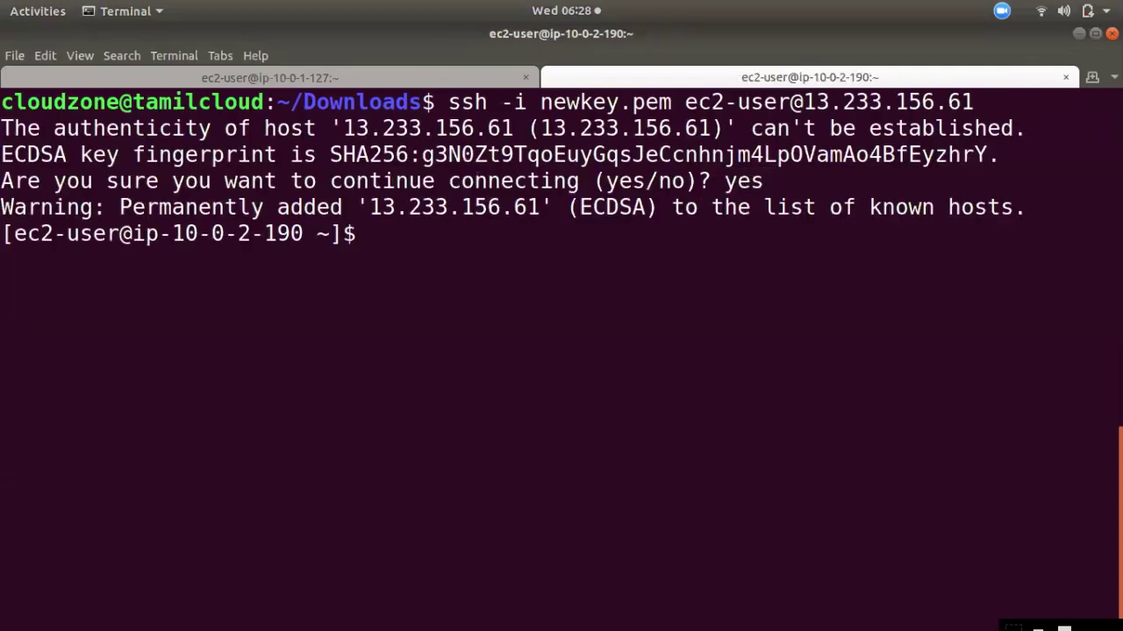
Update the packages on the ap-south-1b instance with sudo yum update.
text(sudp)
key(BackSpace)
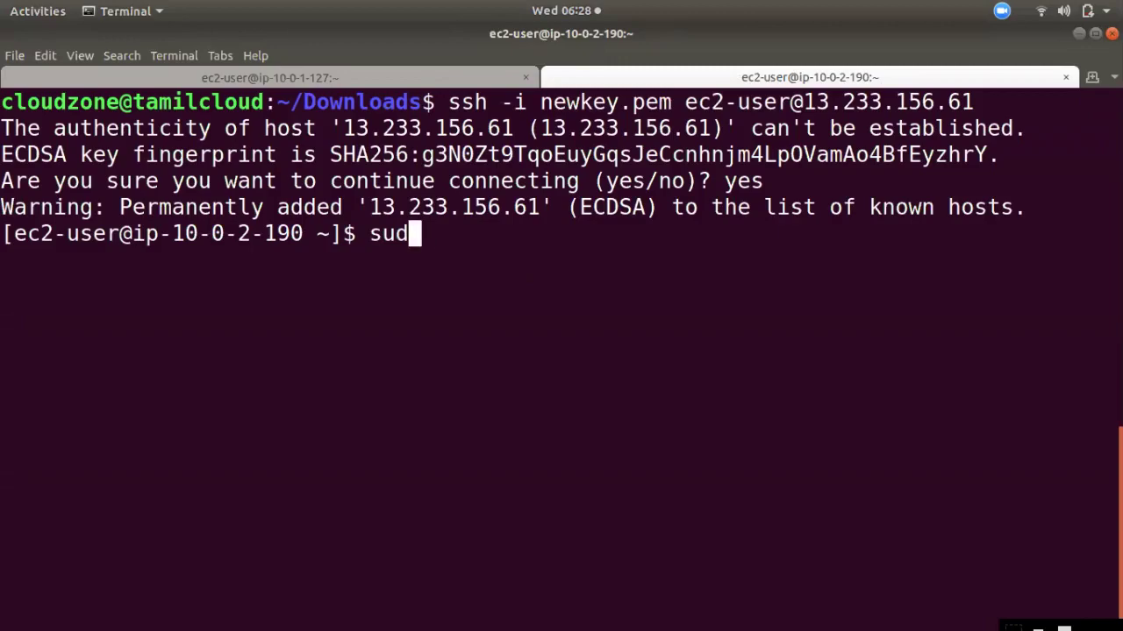
text(o yhum)
key(BackSpace)
key(BackSpace)
key(BackSpace)
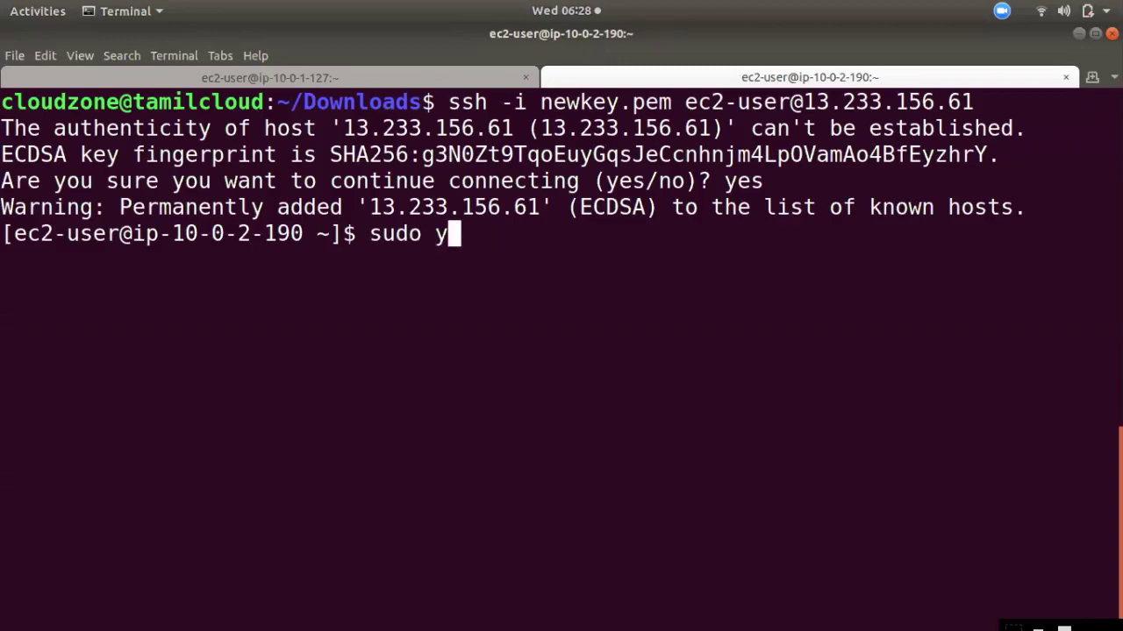
text(i)
key(BackSpace)
text(u)
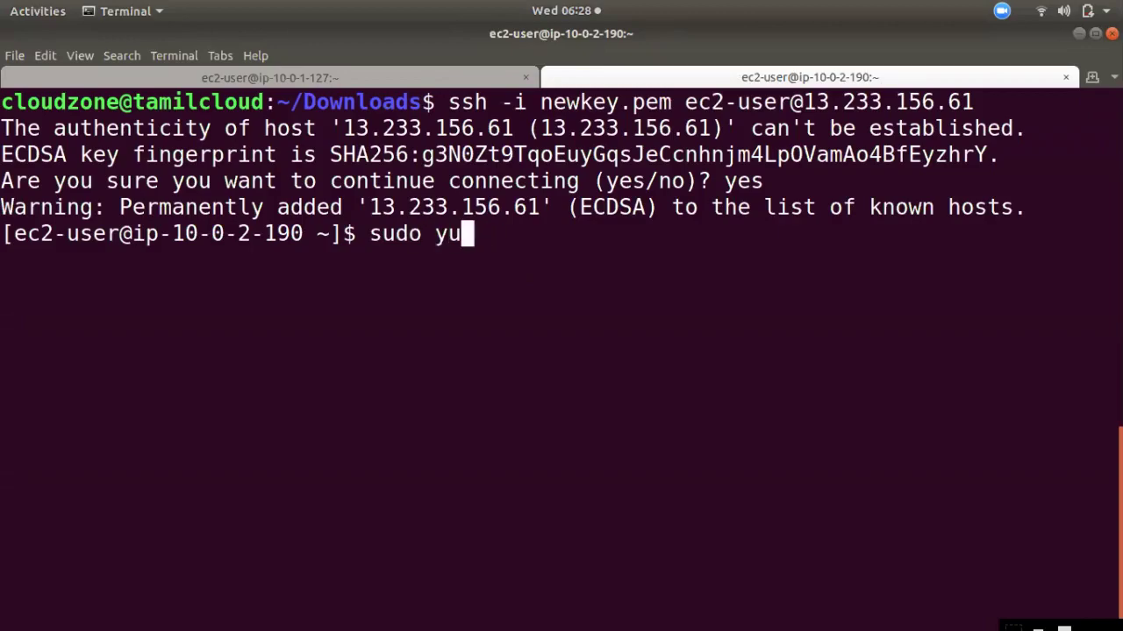
text(m updatr)
key(BackSpace)
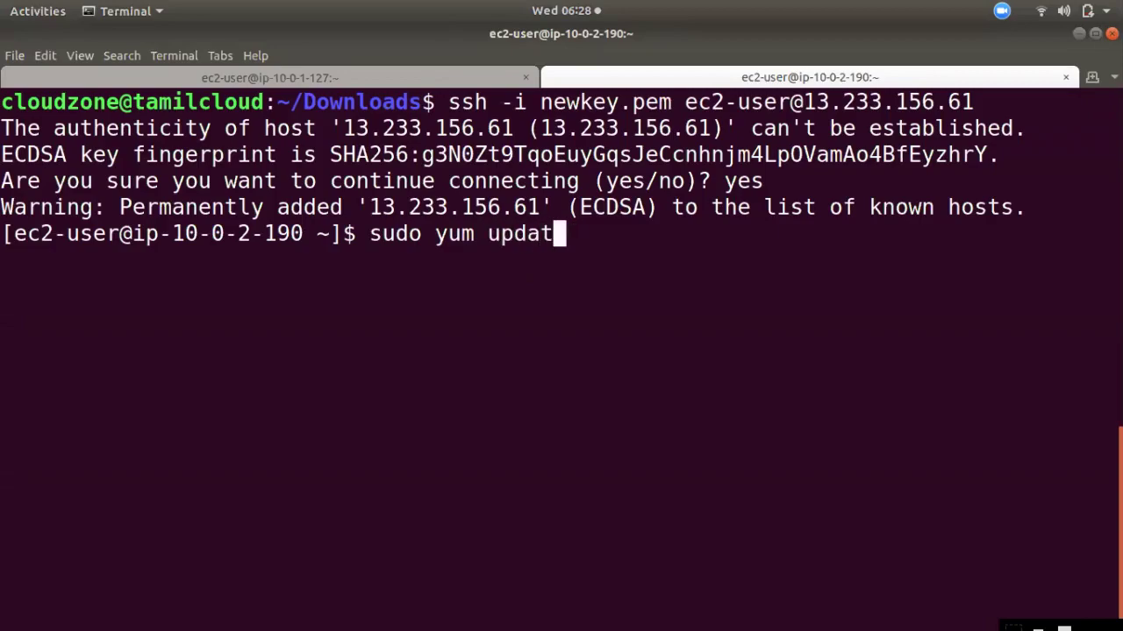
text(e)
key(Return)
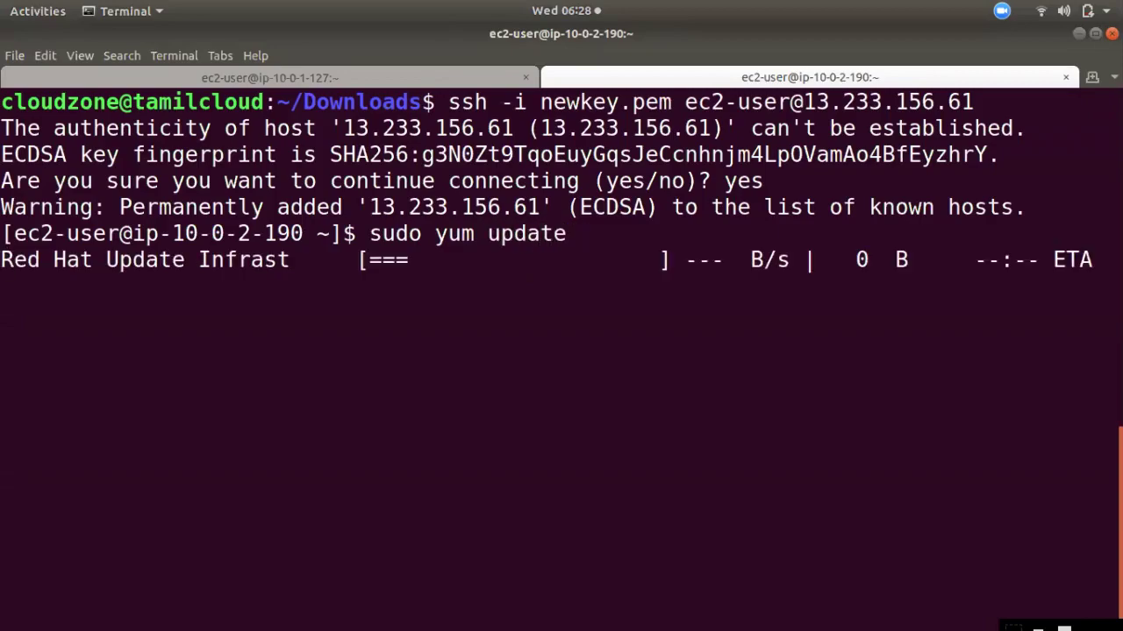
Open a third local terminal session, clear it, and begin the SSH command ssh -i newkey.pem ec2-user@ without the host address.
click(15, 55)
click(39, 76)
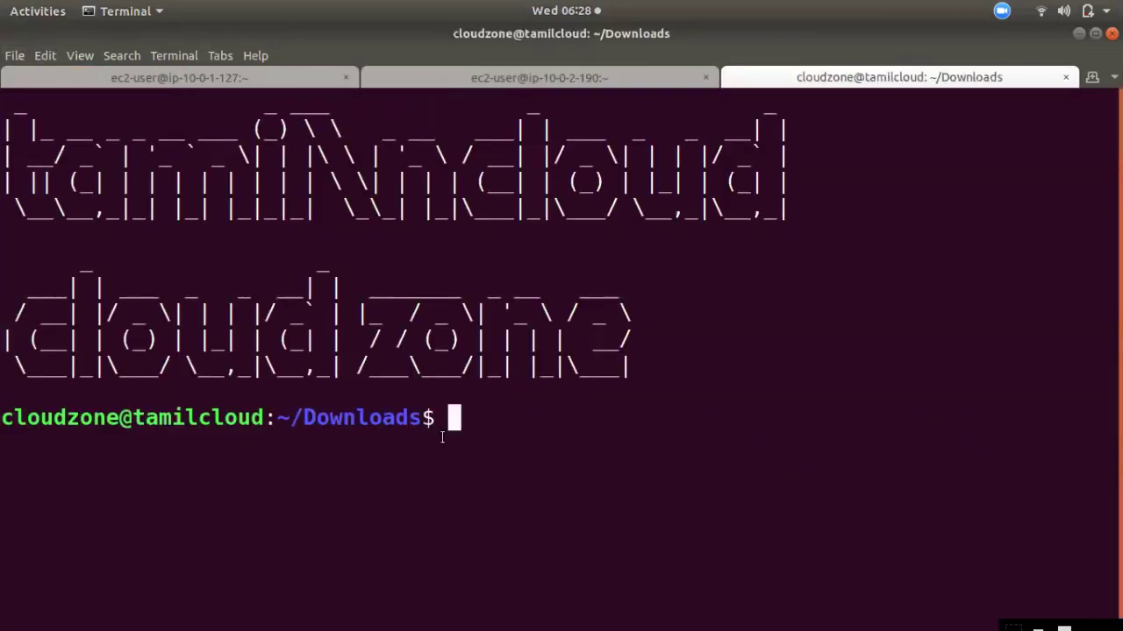
key(ctrl+l)
text(c)
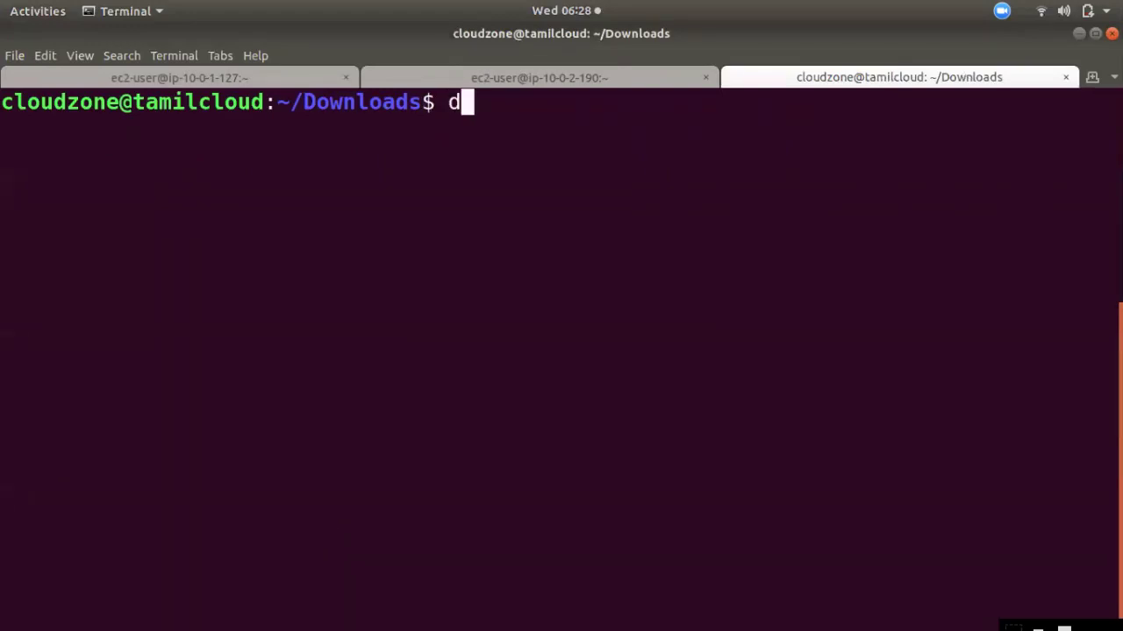
text(d)
key(BackSpace)
key(BackSpace)
text(ss)
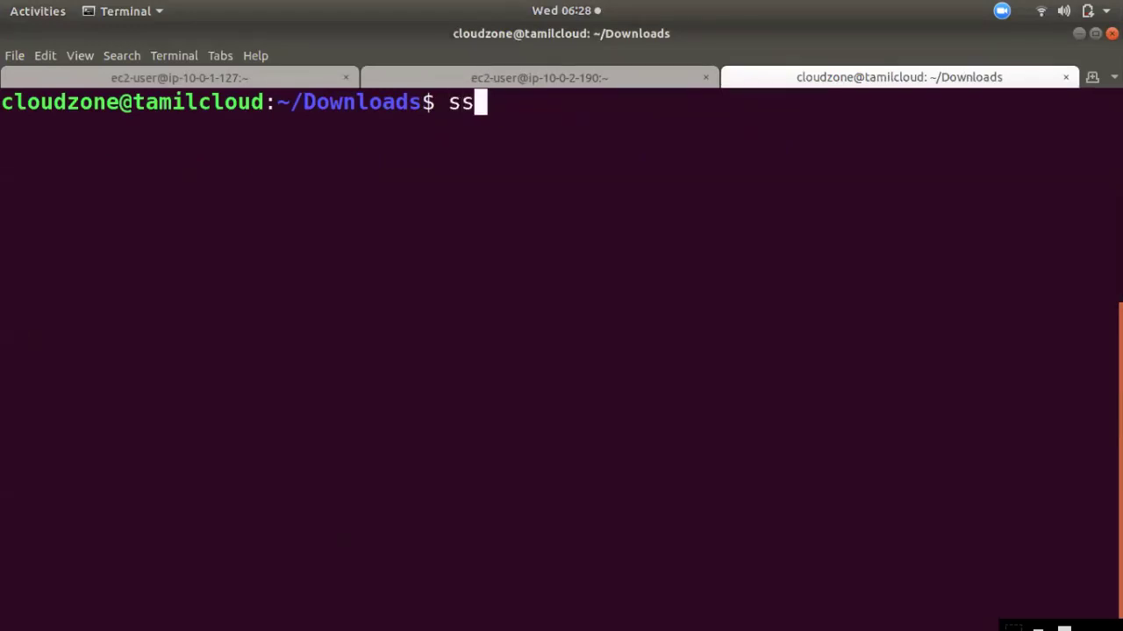
text(h -i )
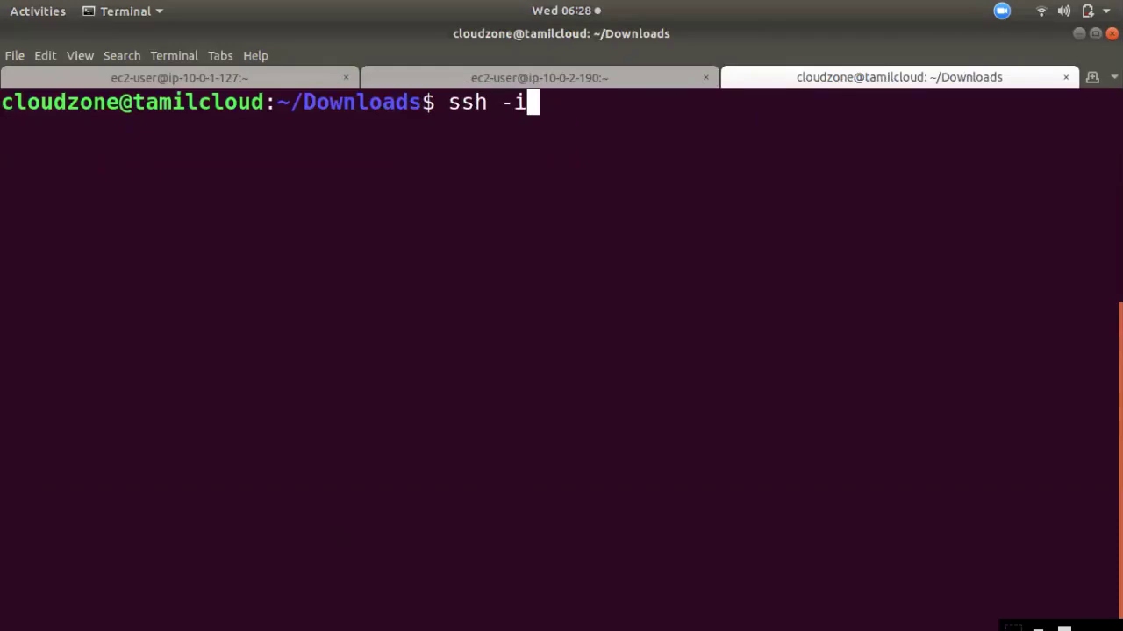
text(n)
key(Tab)
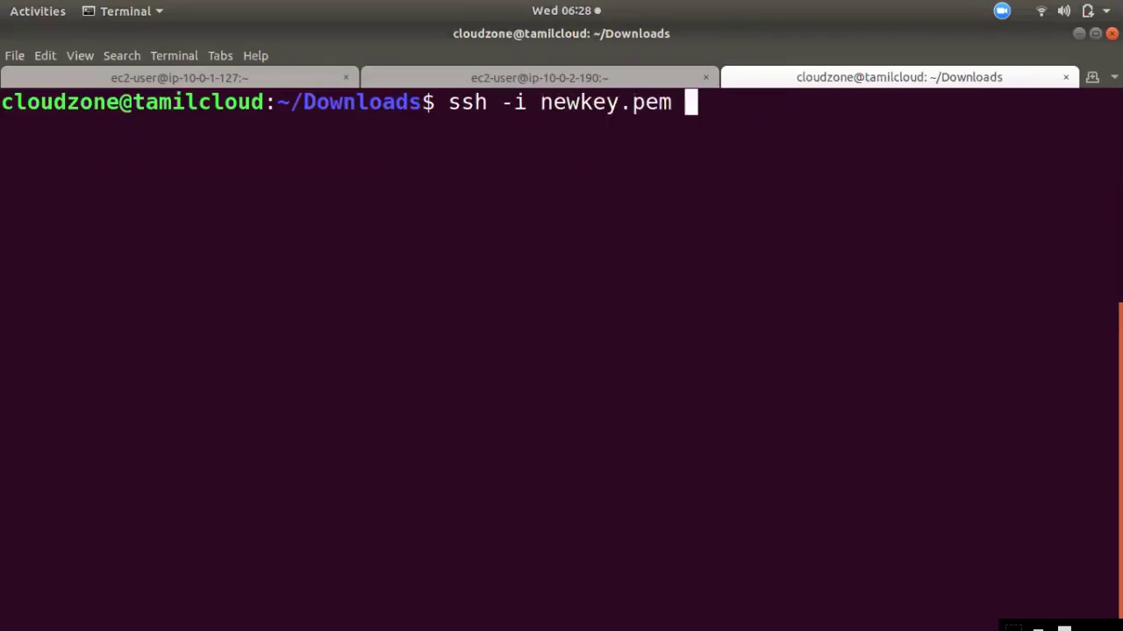
text(ec-)
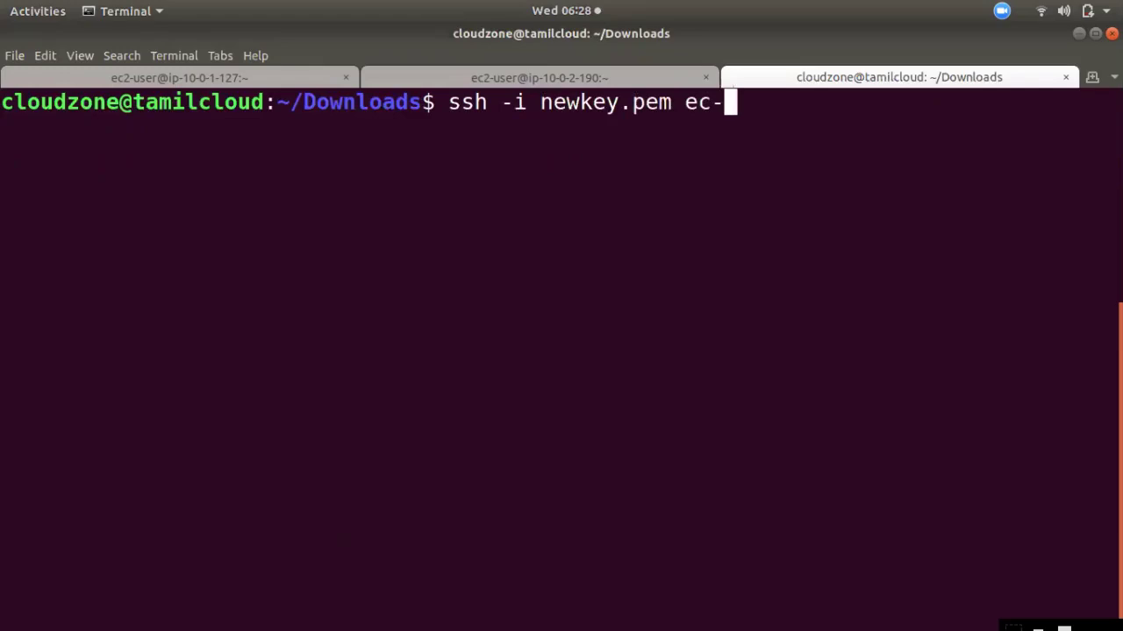
key(BackSpace)
text(2-user@)
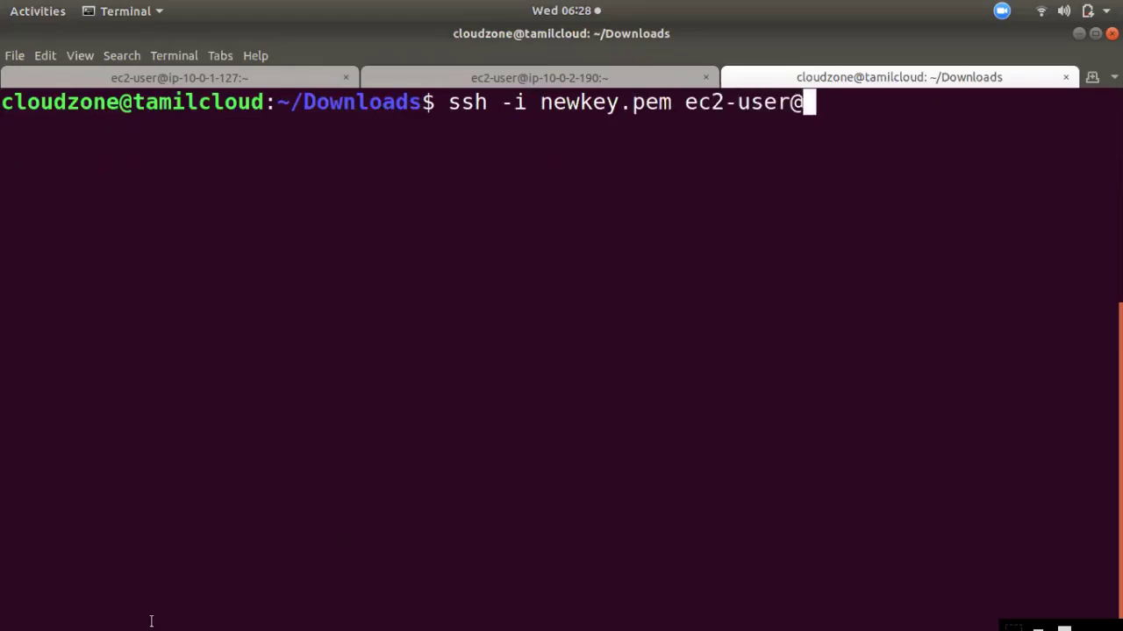
Switch to Firefox, select only the instance in ap-south-1c, and copy its IPv4 public IP.
mouse_move(12, 158)
click(26, 48)
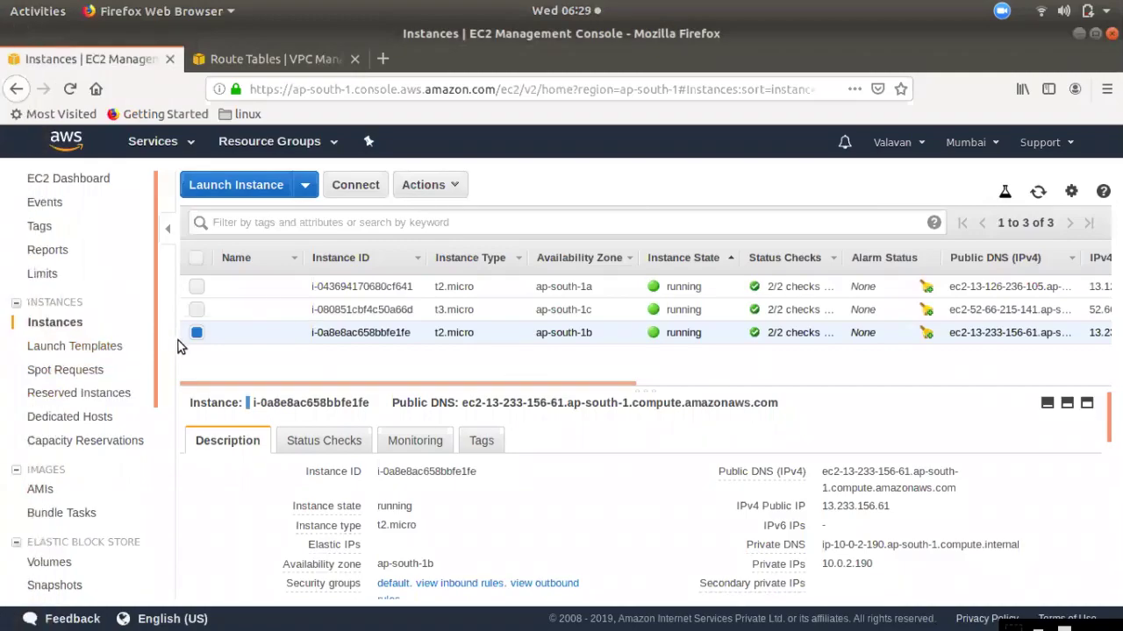
click(196, 333)
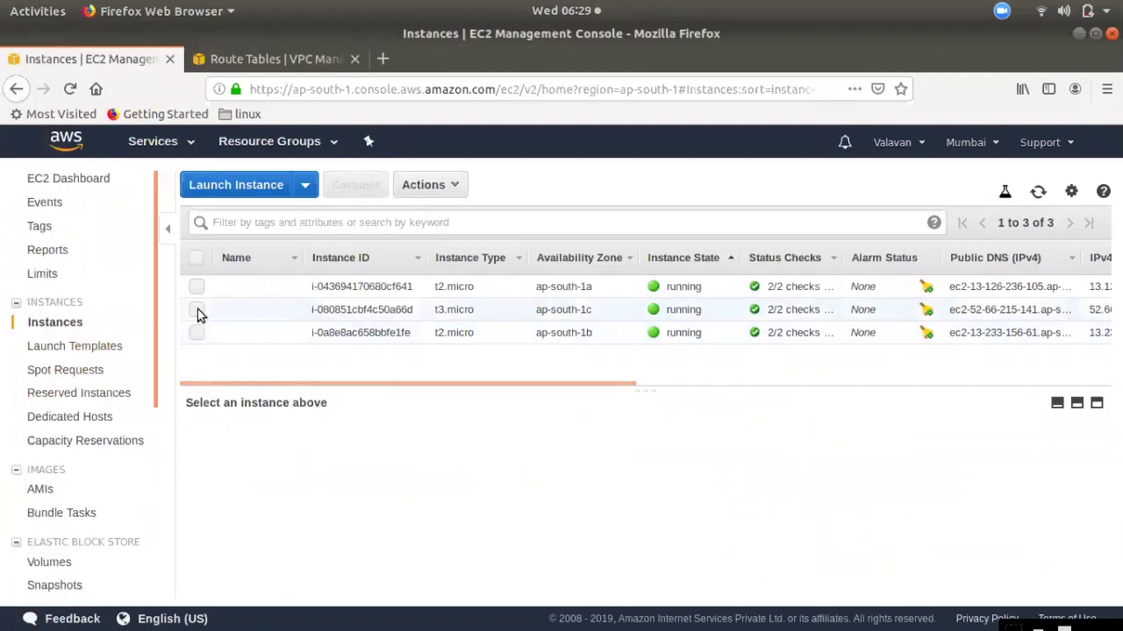
click(197, 311)
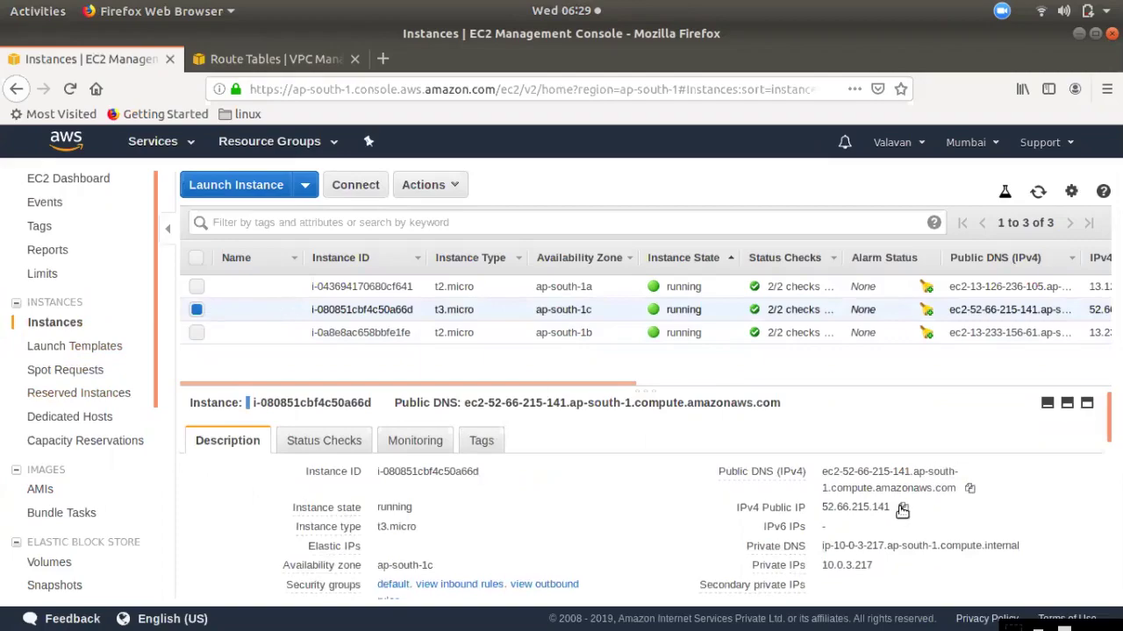
click(904, 506)
mouse_move(1, 228)
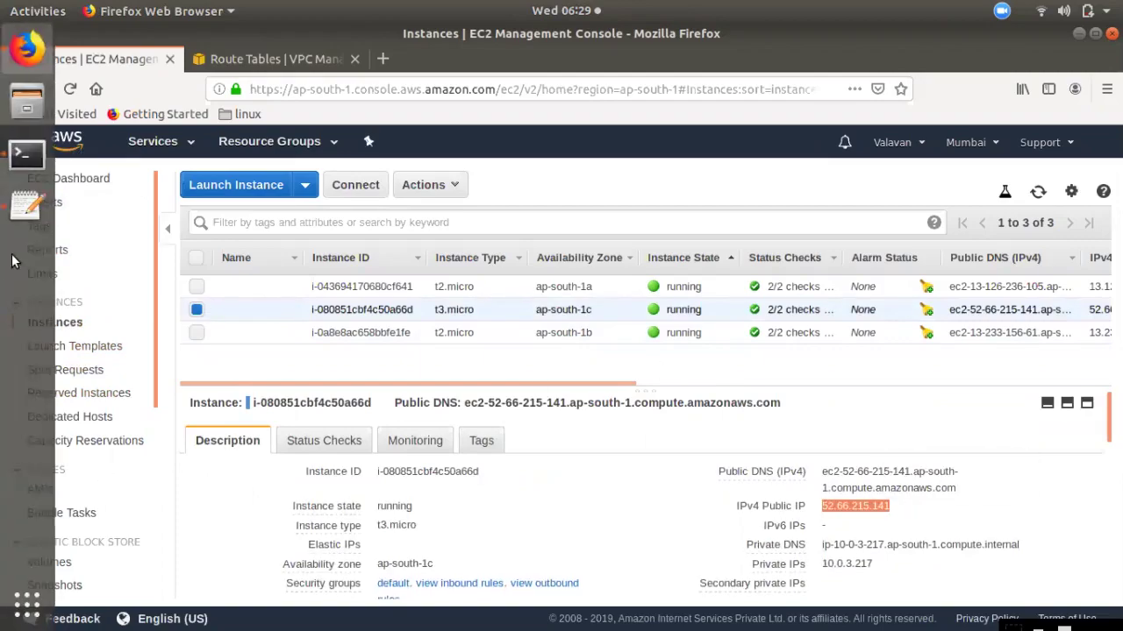
click(27, 206)
click(27, 48)
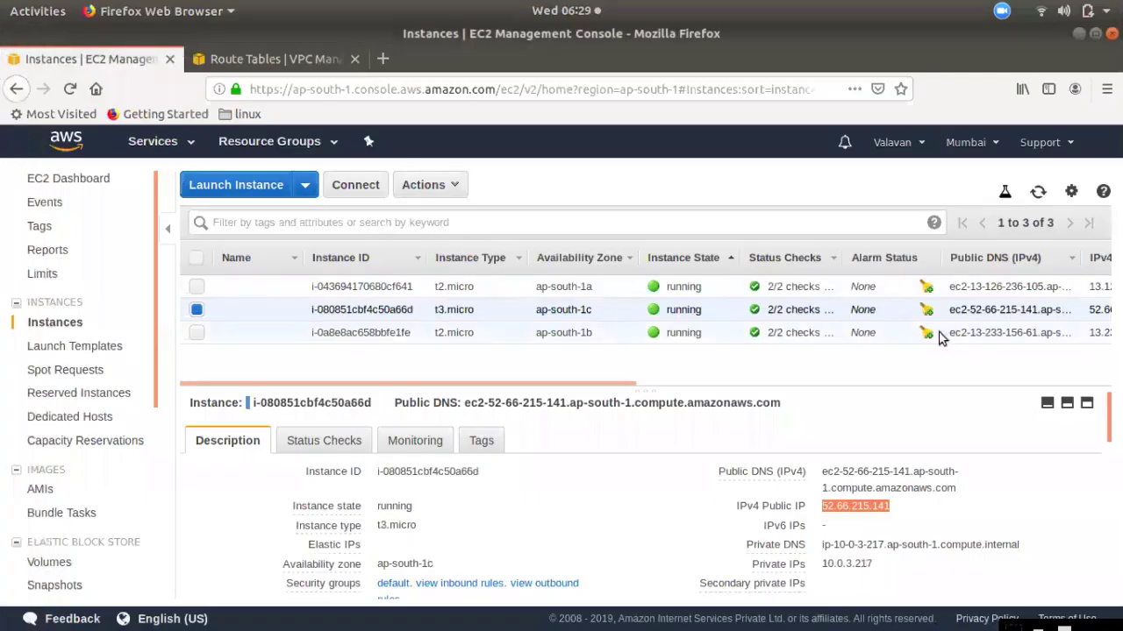
click(230, 63)
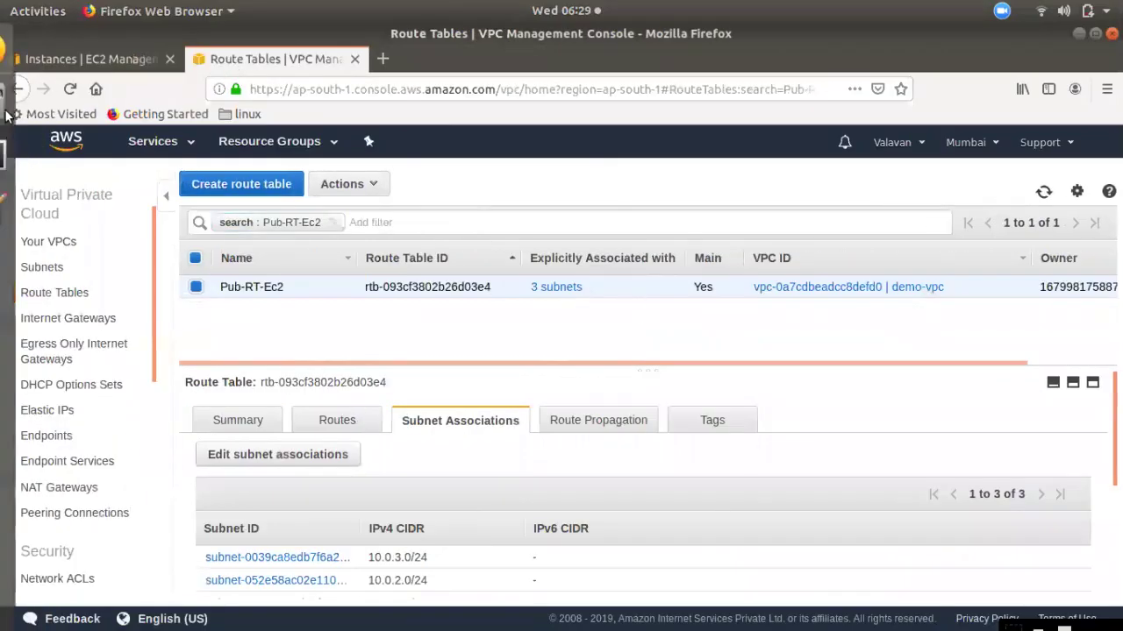
Return to the Terminal, complete the SSH command with the copied address 52.66.215.141, connect, and accept the host key with yes.
mouse_move(7, 200)
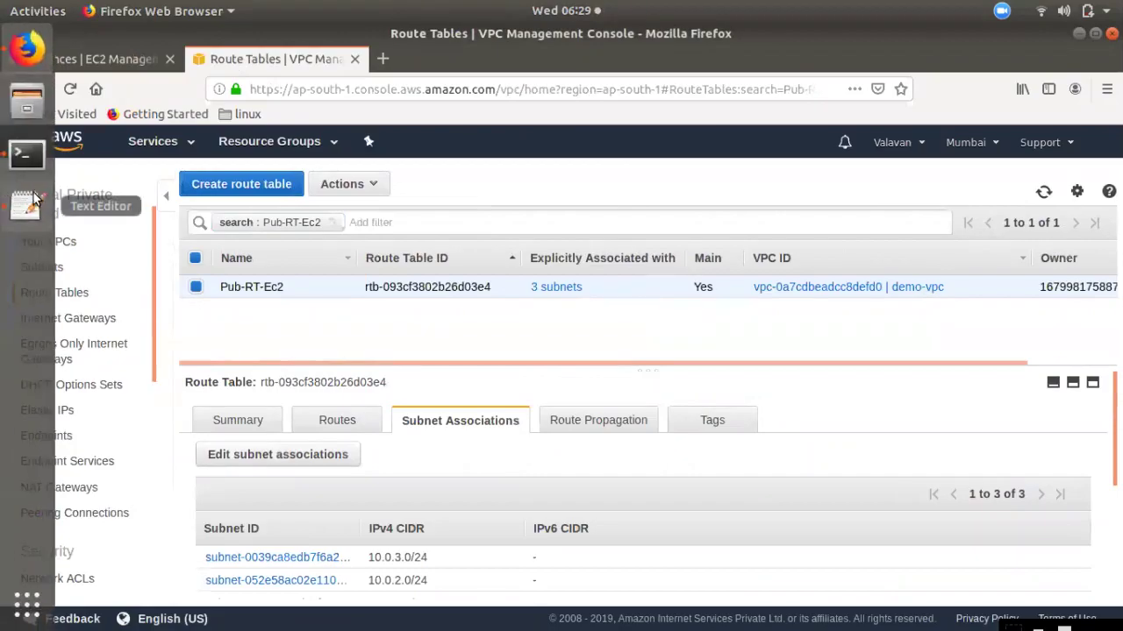
click(25, 154)
right_click(916, 214)
click(944, 259)
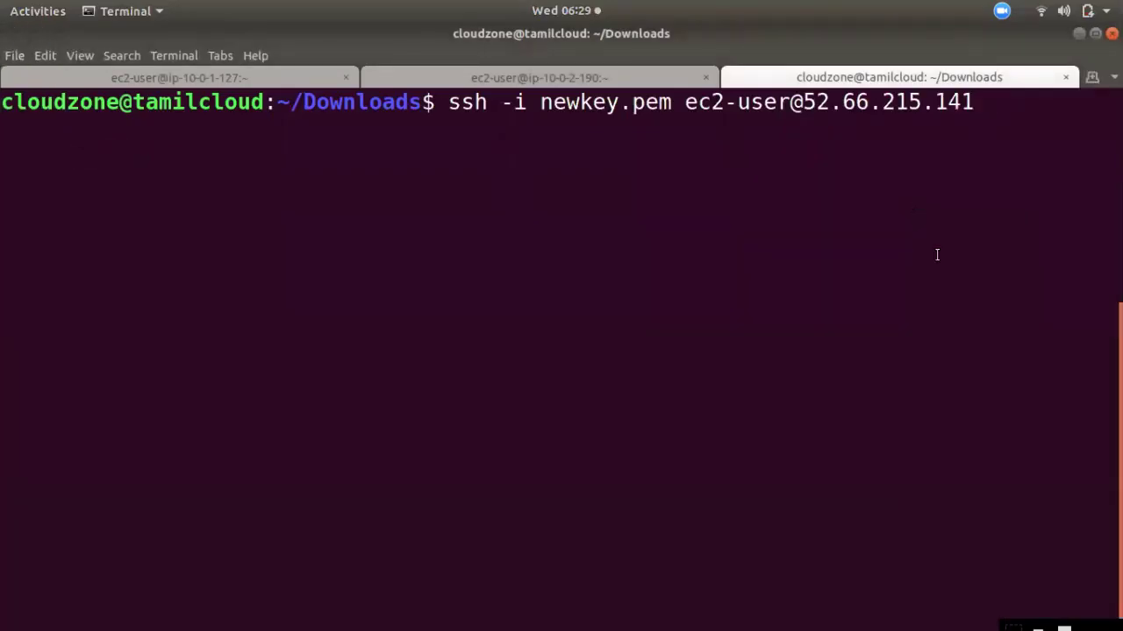
key(Return)
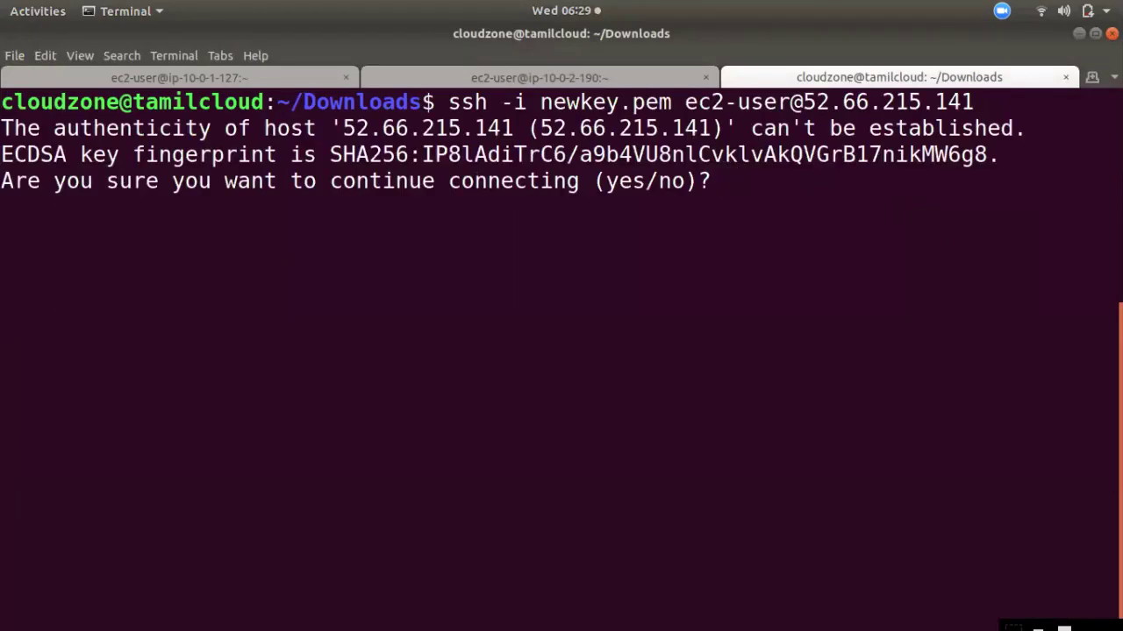
text(yes)
key(Return)
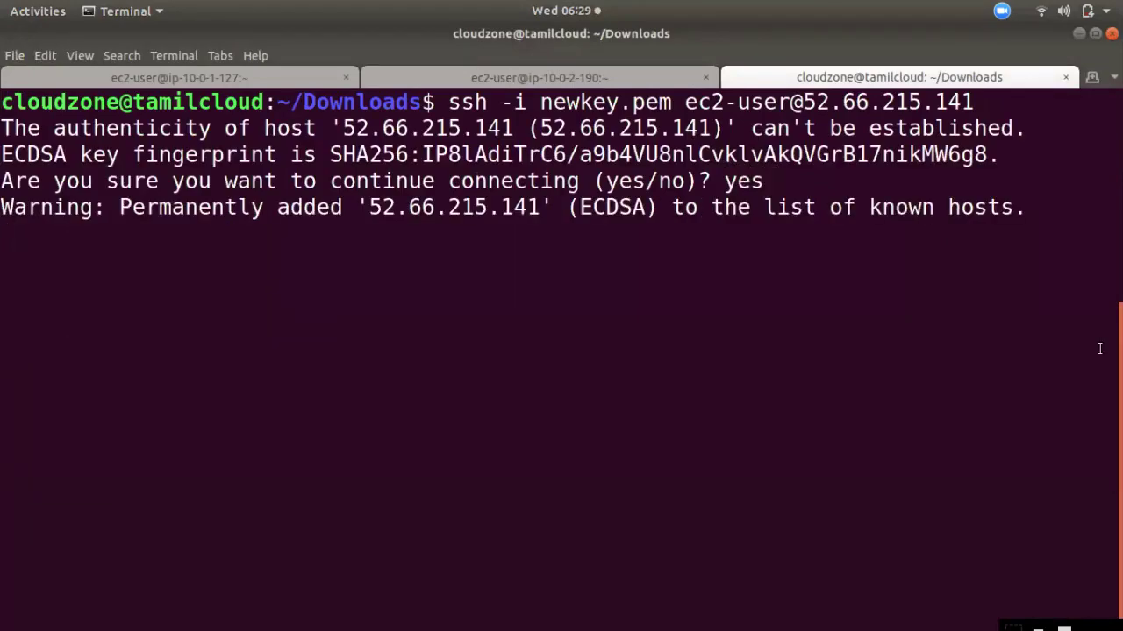
Approve the pending package upgrade on the ap-south-1b instance with y.
click(270, 76)
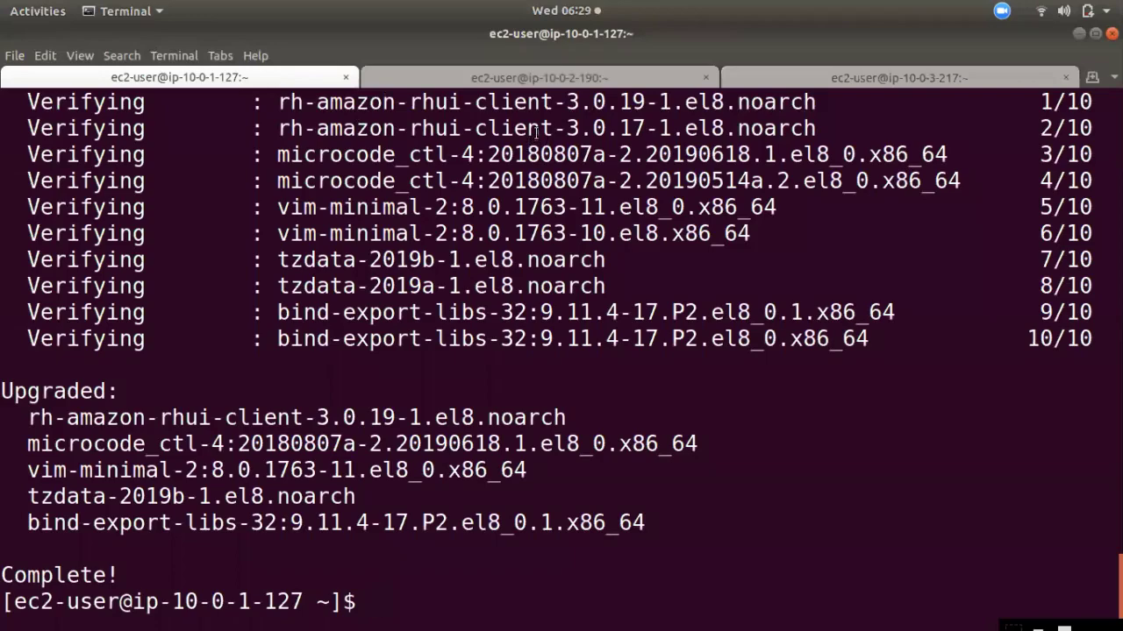
click(403, 79)
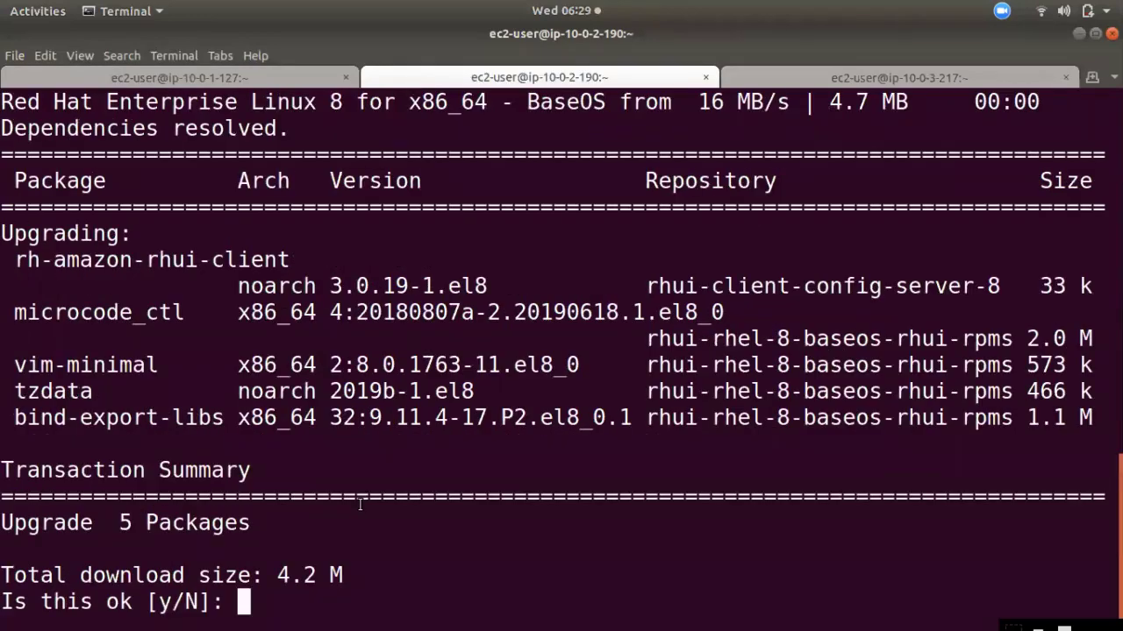
text(y)
key(Return)
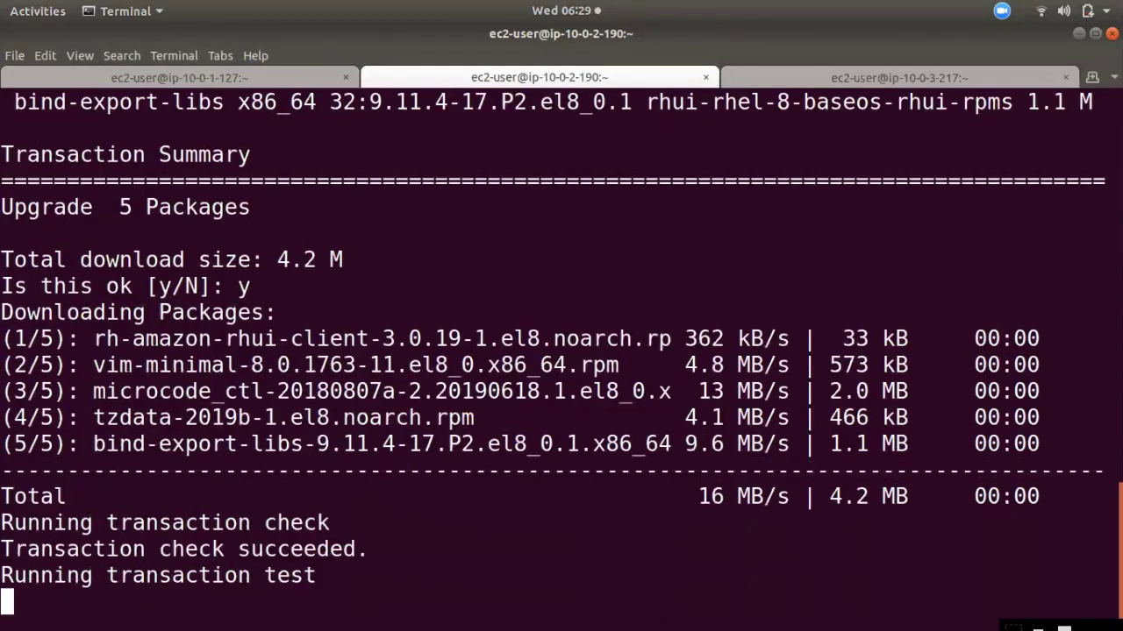
In the ap-south-1c instance's session, start the package update with sudo yum update.
click(838, 75)
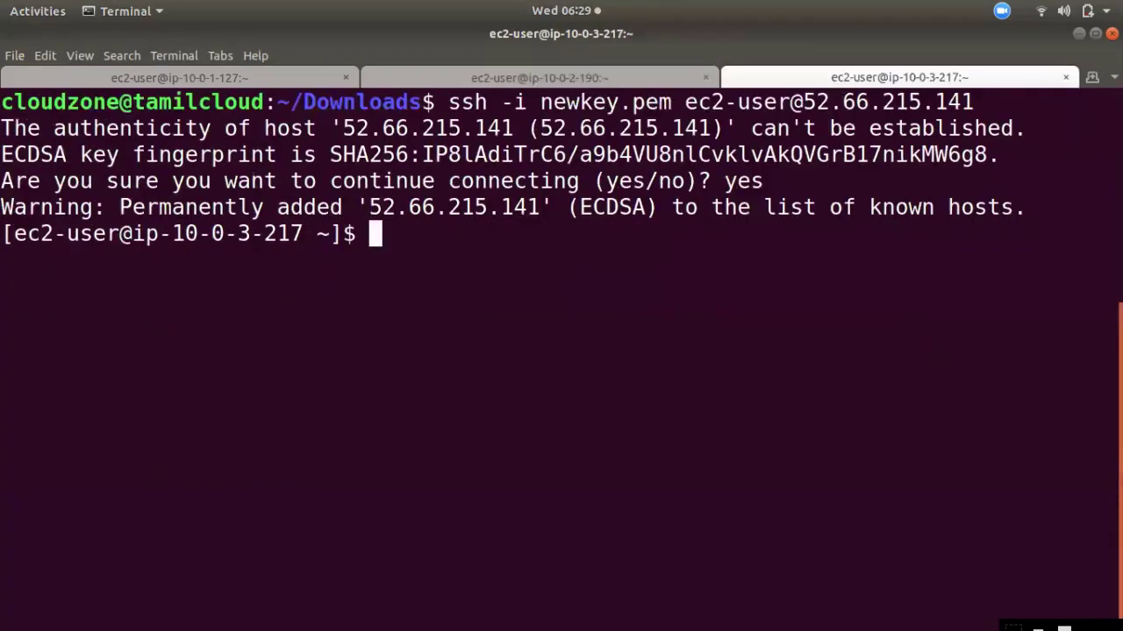
text(sudo)
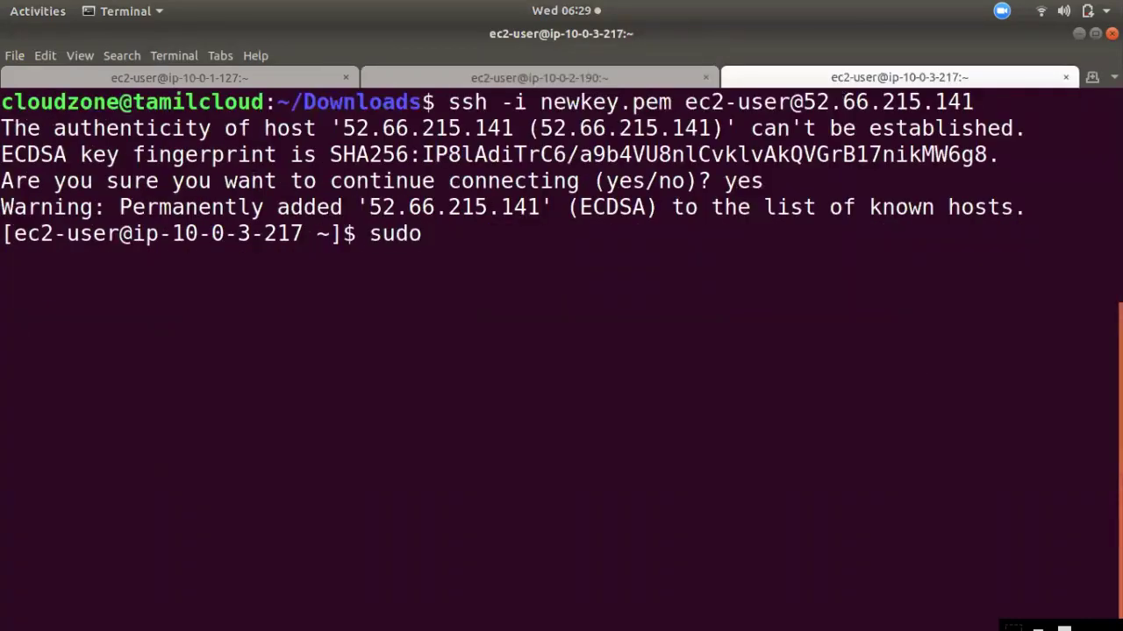
text( yum u)
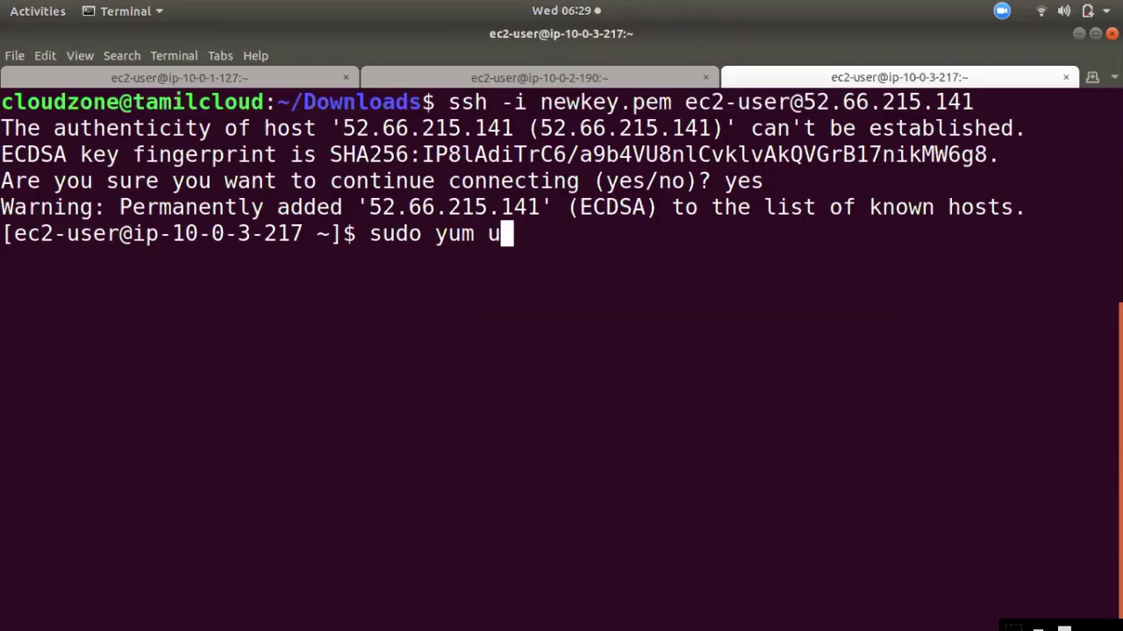
text(pdate)
key(Return)
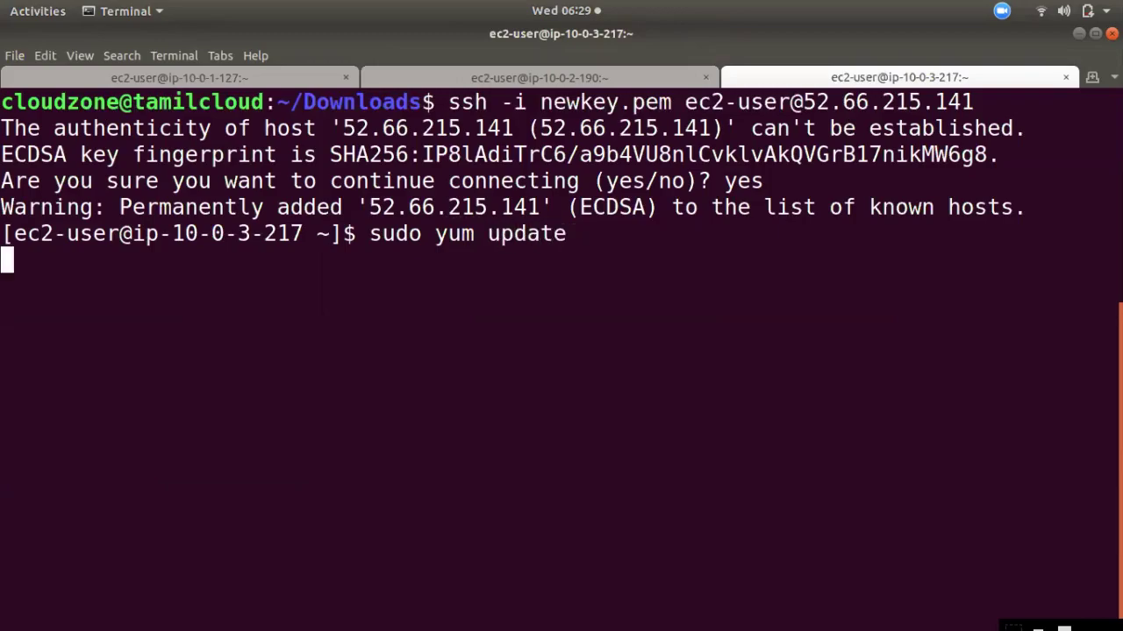
Approve the pending package upgrade on the ap-south-1c instance with y.
click(256, 75)
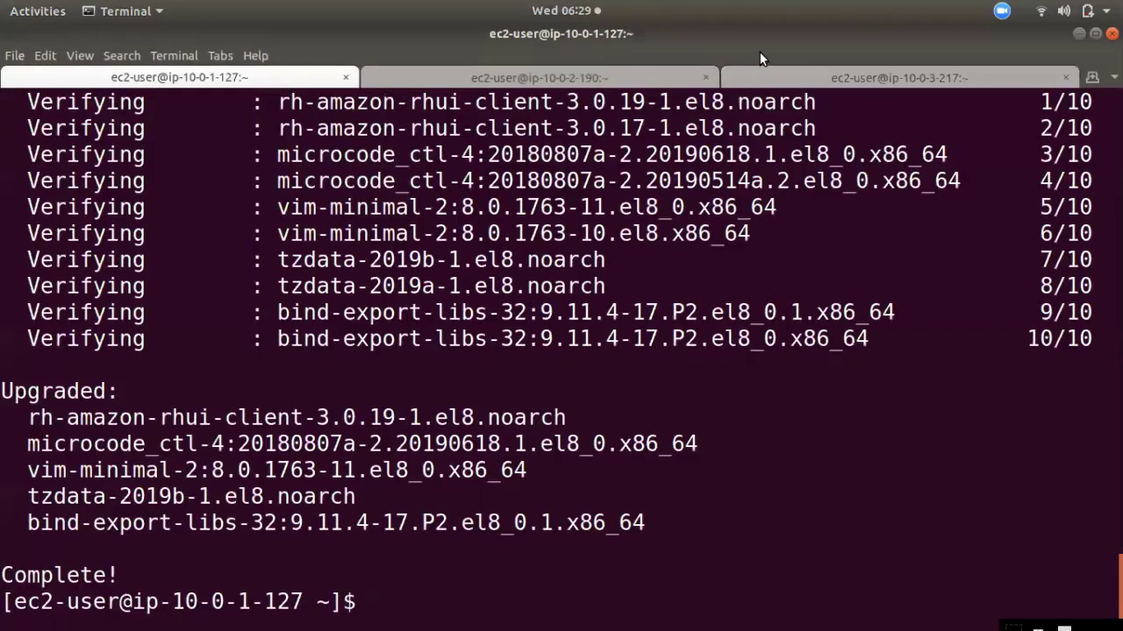
click(818, 77)
text(y)
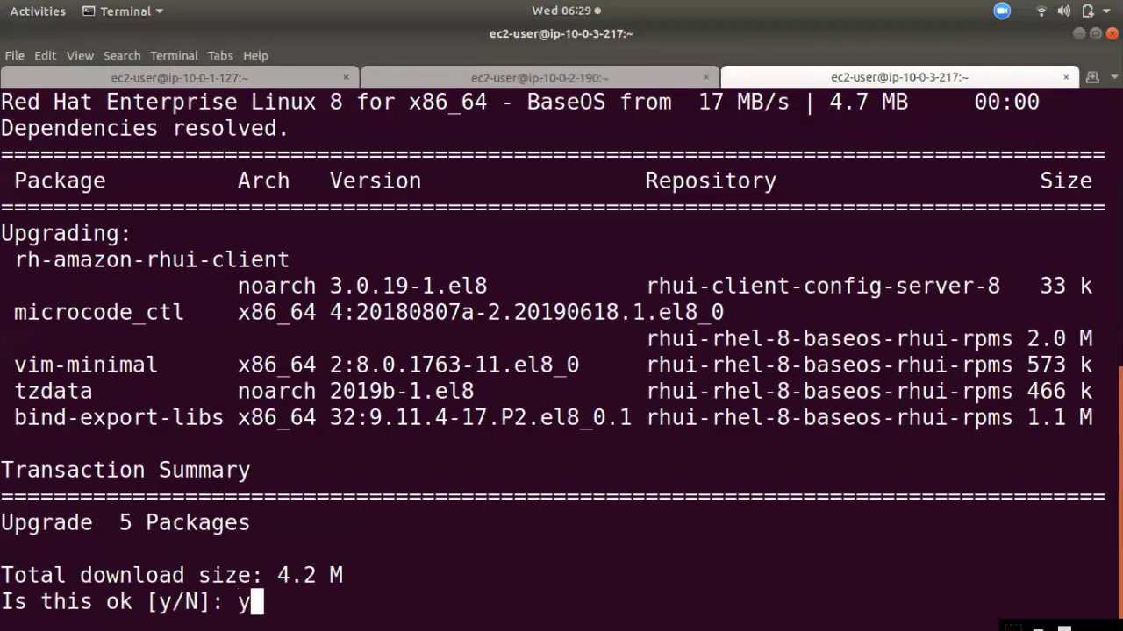
key(Return)
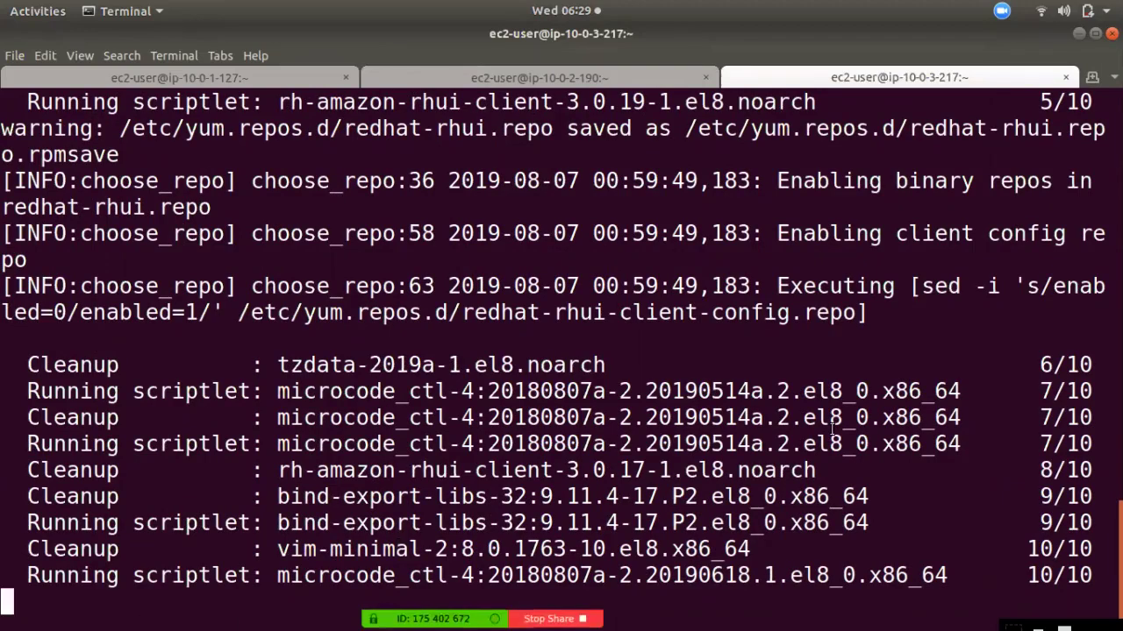
In the ip-10-0-1-127 session, clear the screen, become root with sudo su, and start yum install httpd.
click(152, 77)
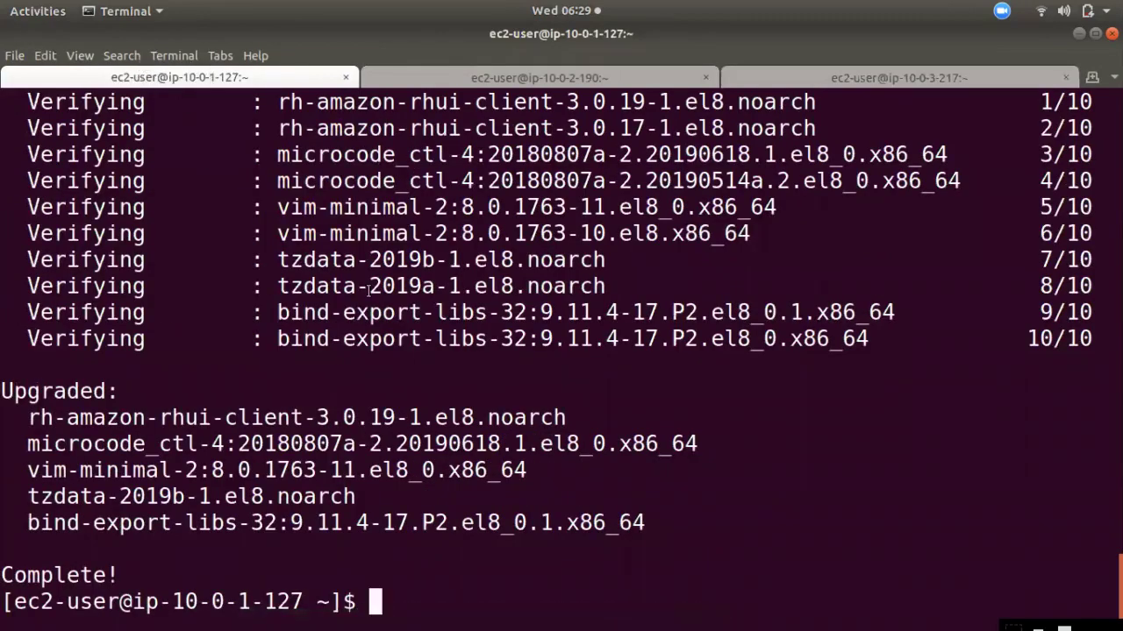
key(ctrl+l)
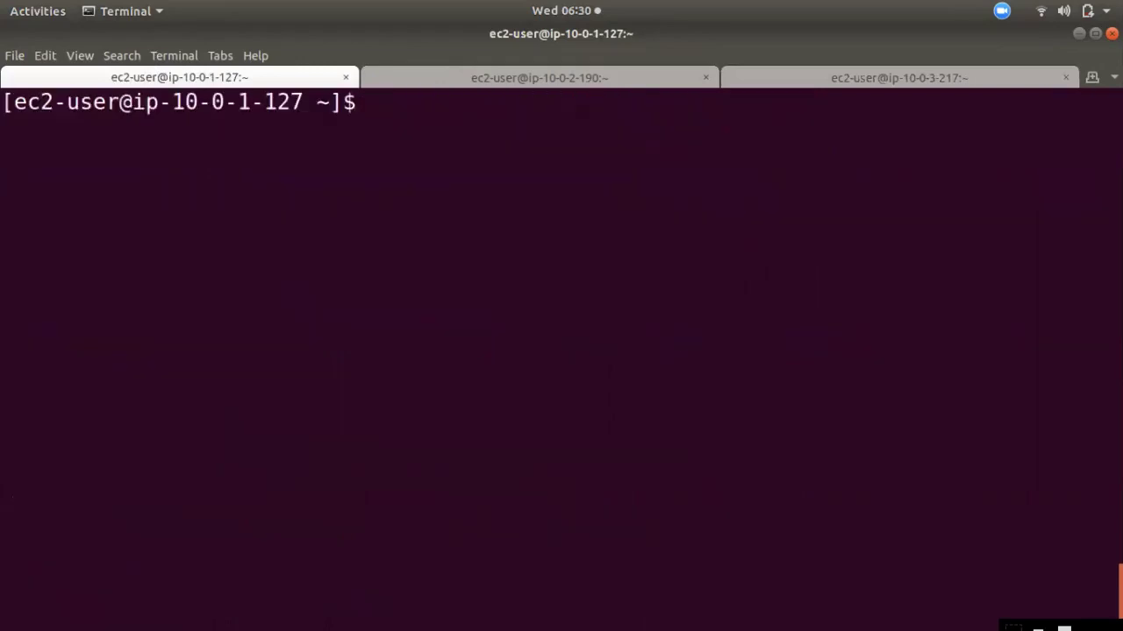
text(sudo su)
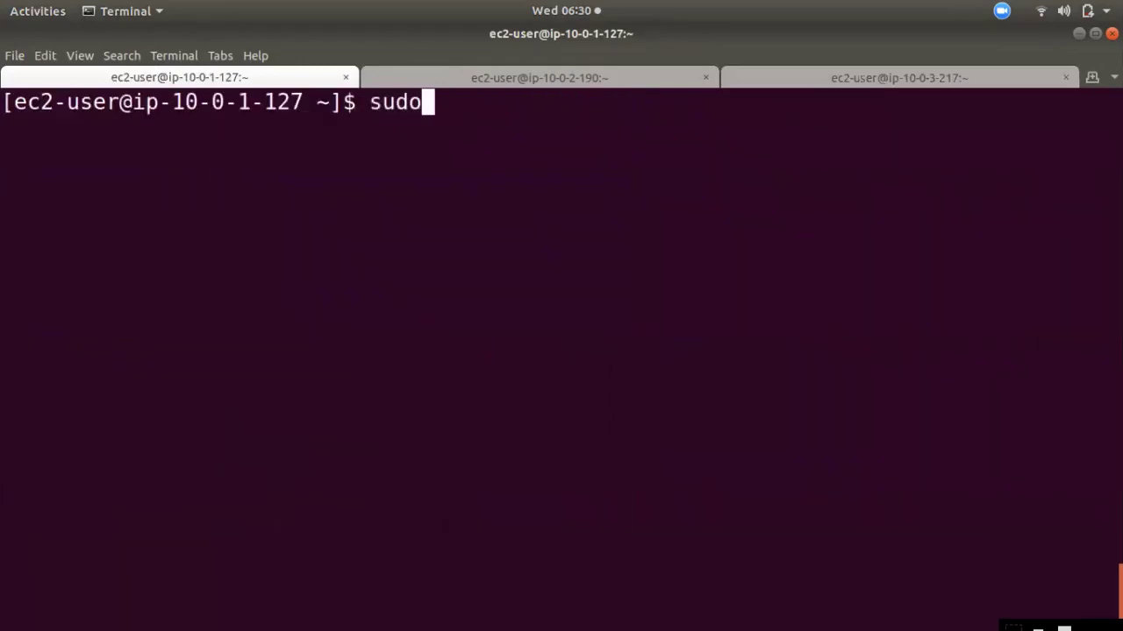
key(Return)
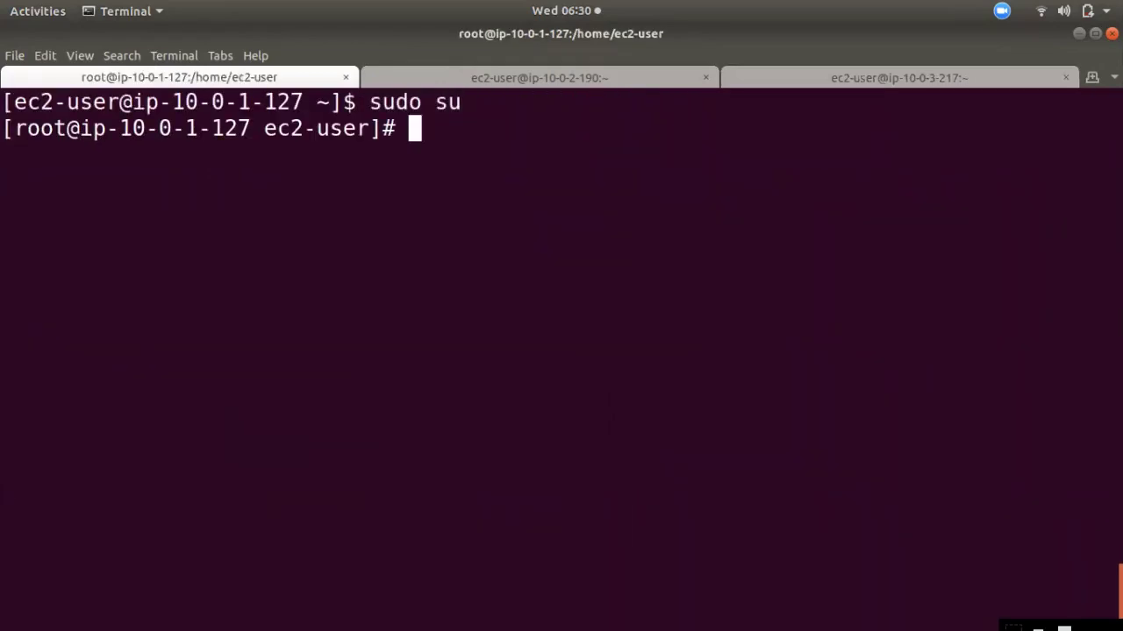
text(yum inst)
text(all httpd)
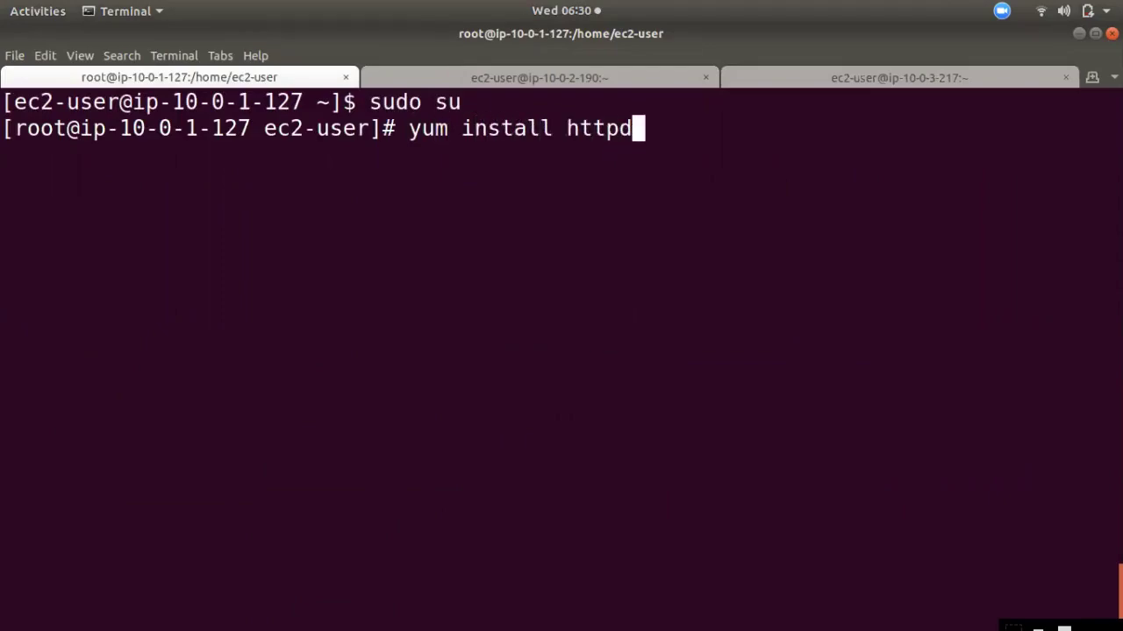
key(Return)
In the ip-10-0-2-190 session, clear the screen and try to run yum install httpd as ec2-user.
click(475, 77)
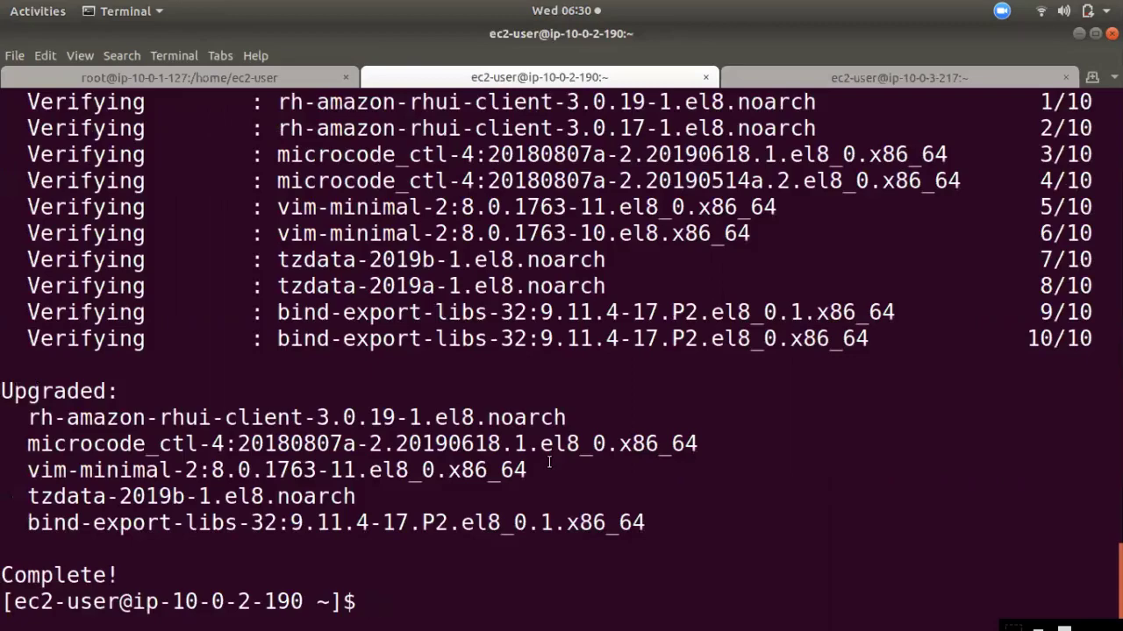
key(ctrl+l)
text(yum )
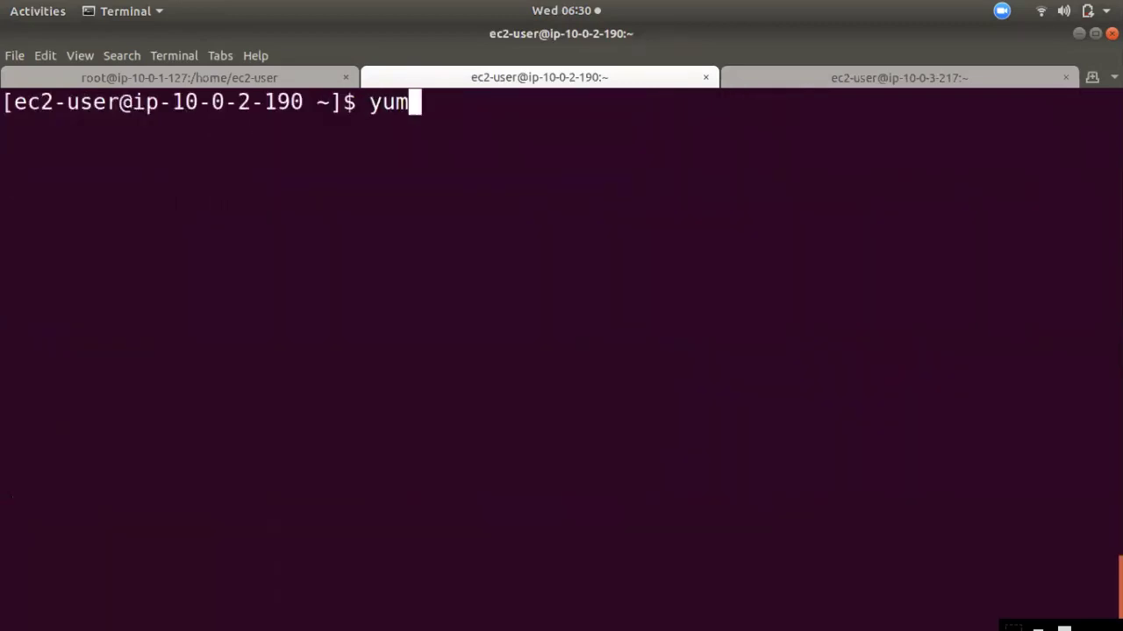
text(install )
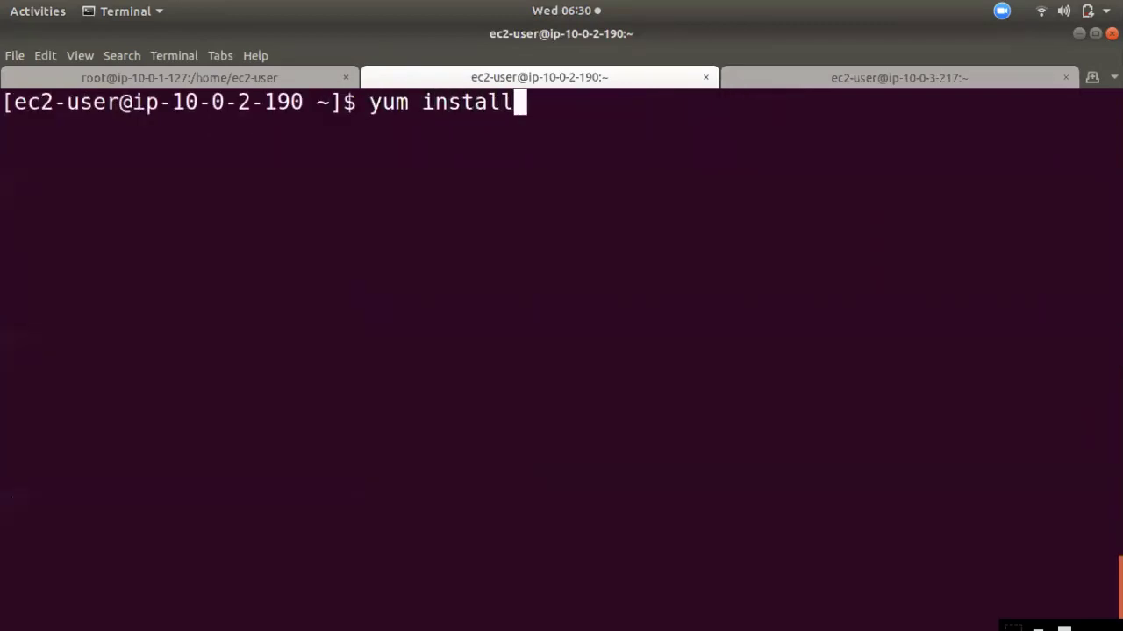
text(httpd)
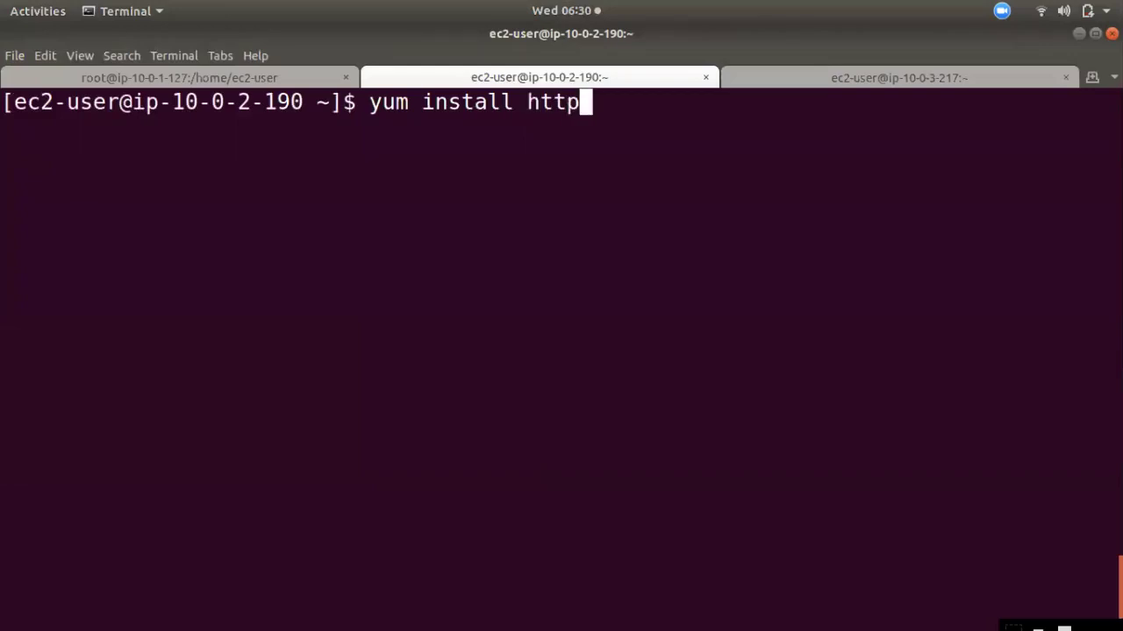
key(Return)
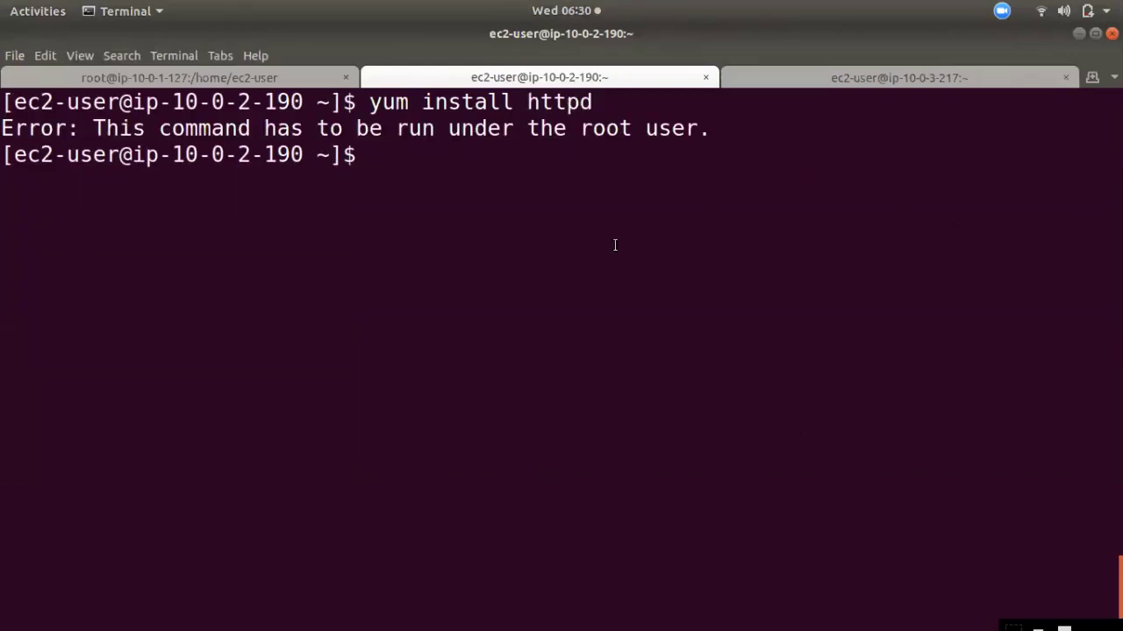
Recall the httpd install command on ip-10-0-2-190 and rerun it as sudo yum install httpd.
key(Up)
key(Left)
key(Left)
key(Left)
key(Left)
key(Left)
key(Left)
key(Left)
key(Left)
key(Left)
key(Left)
key(Left)
key(Left)
key(Left)
key(Left)
key(Left)
key(Left)
key(Left)
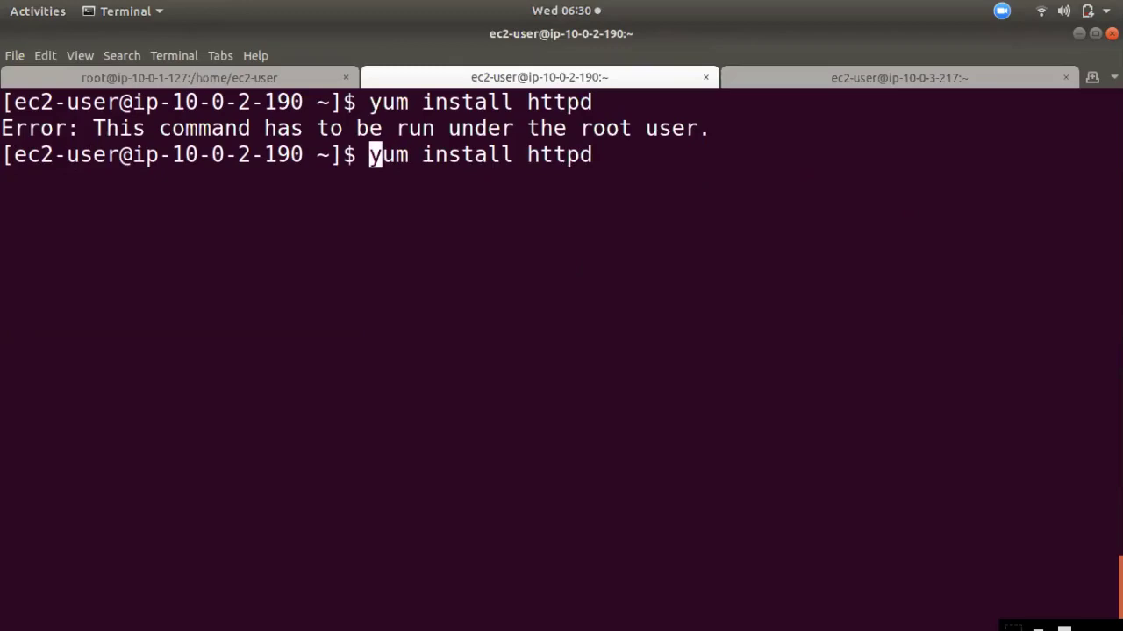
text(sudo)
key(Return)
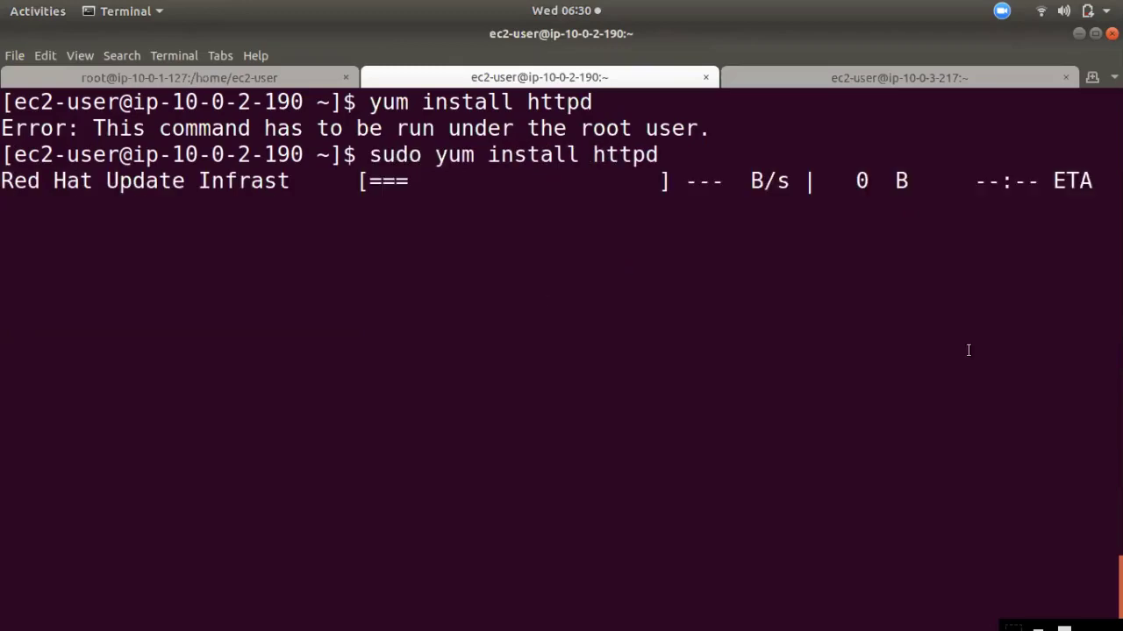
In the ip-10-0-3-217 session, clear the screen, become root with sudo su, and start yum install httpd.
click(820, 78)
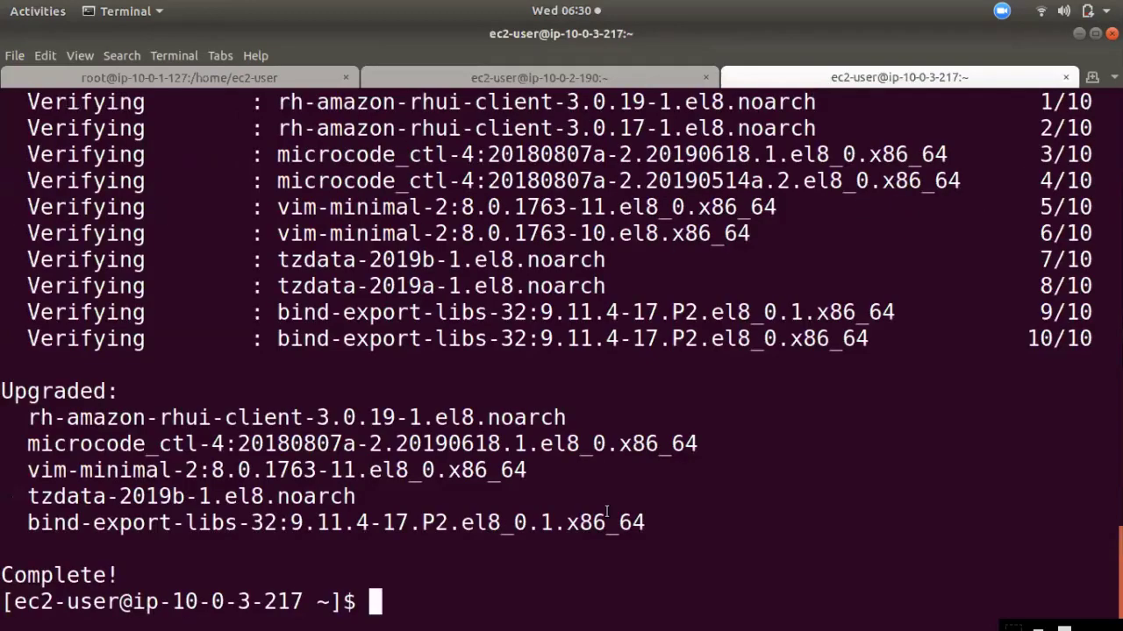
key(ctrl+l)
text(sudo su)
key(Return)
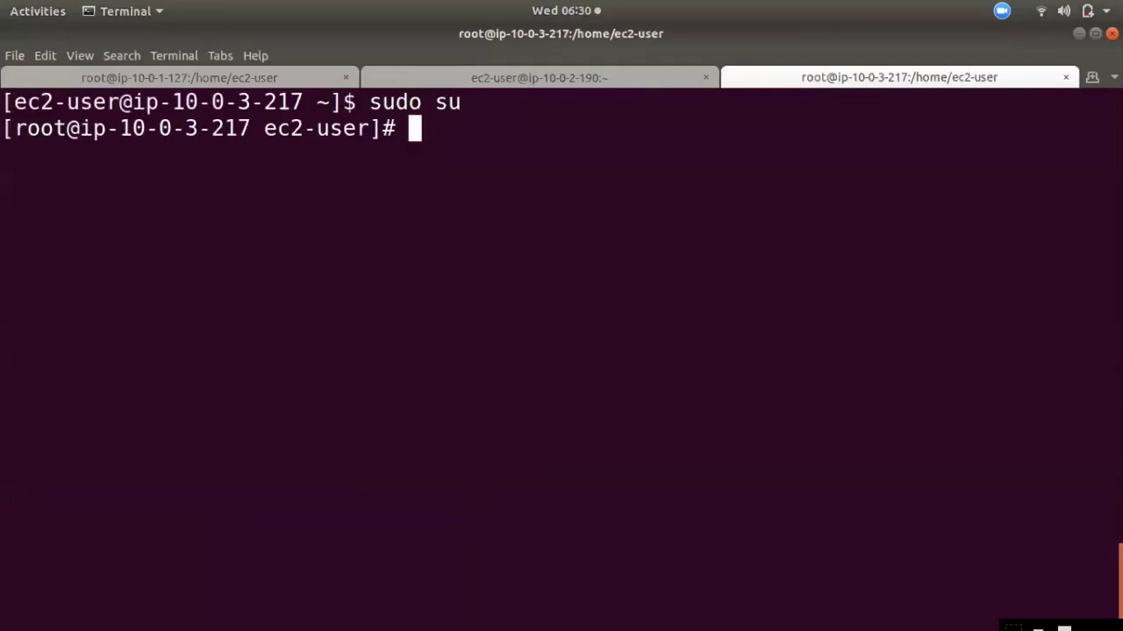
text(yum install )
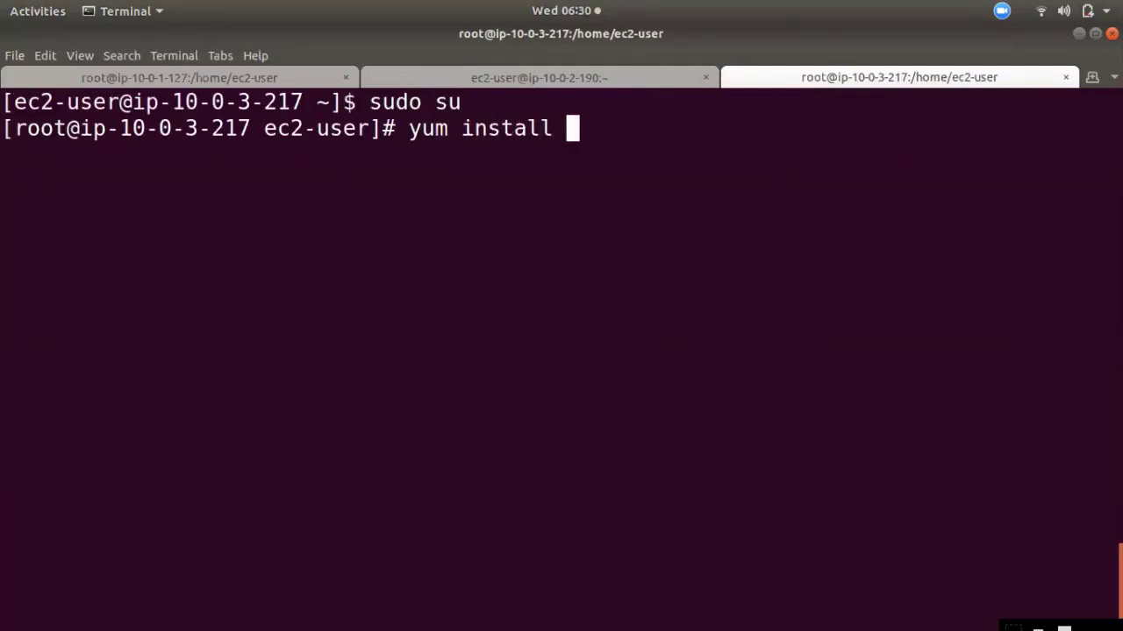
text(httpd)
key(Return)
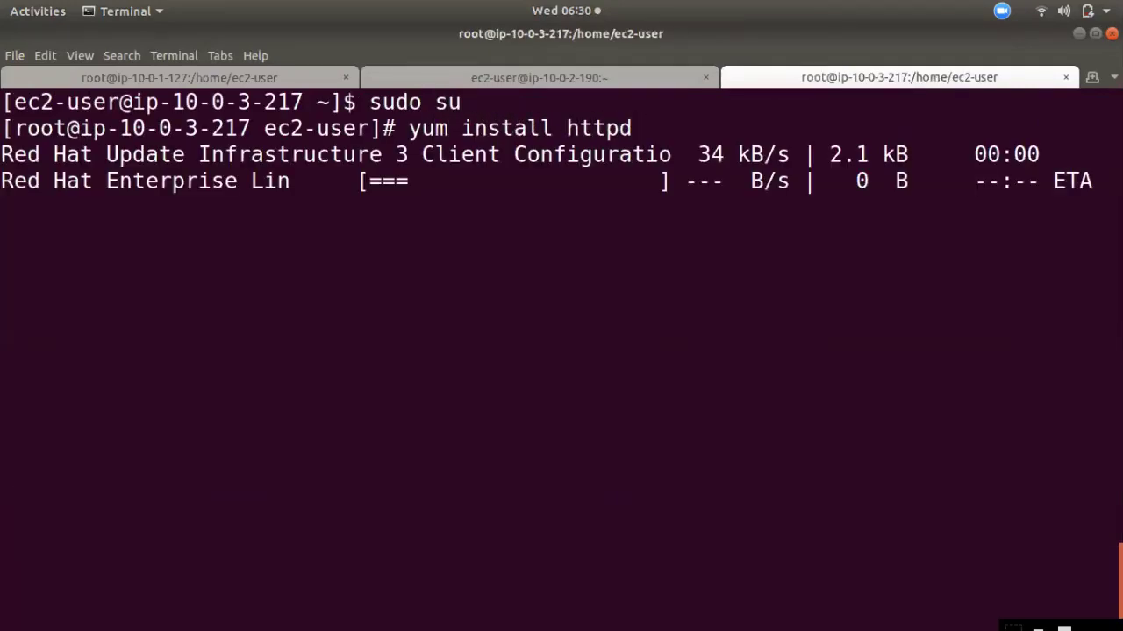
Approve the pending httpd installation on the ip-10-0-2-190 instance with y.
click(490, 75)
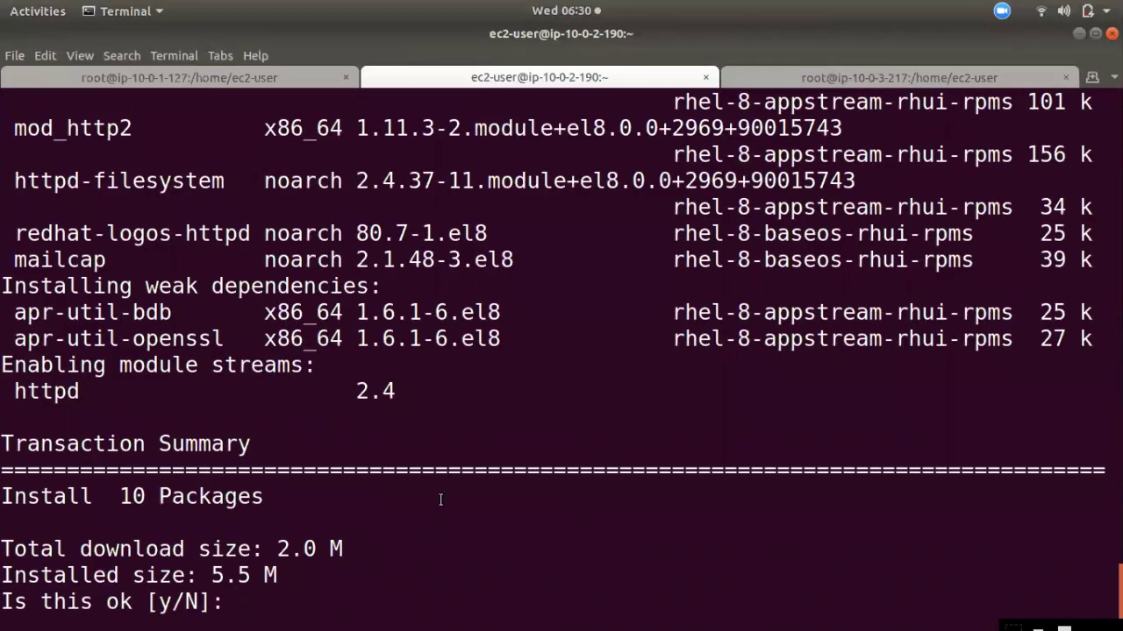
text(y)
key(Return)
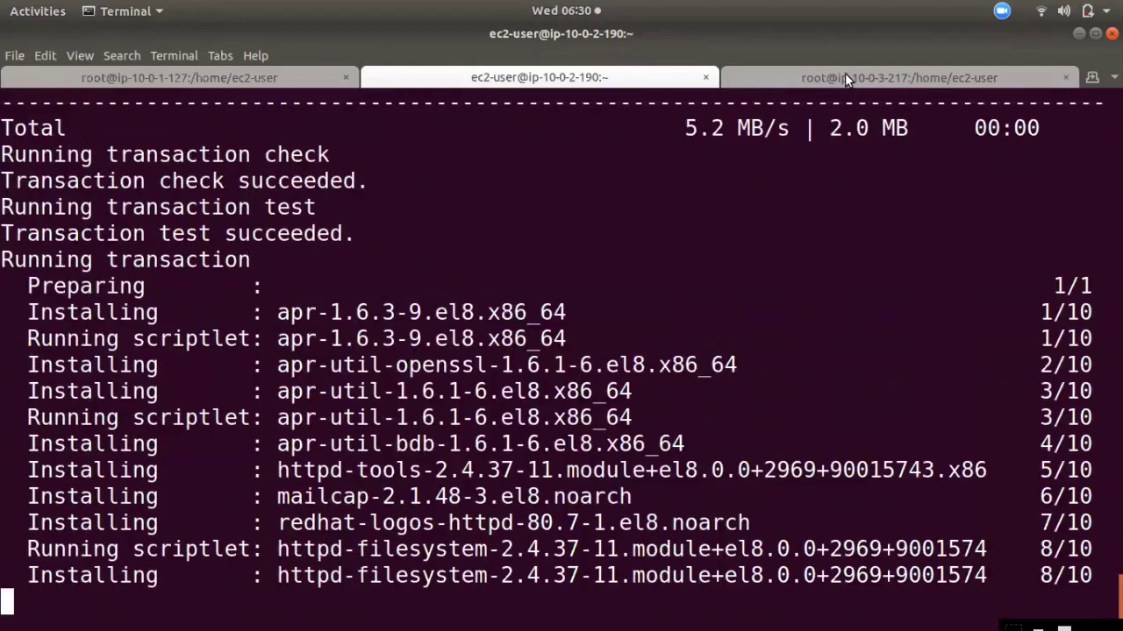
Approve the pending httpd installation on the ip-10-0-3-217 instance with y.
click(844, 77)
text(y)
key(Return)
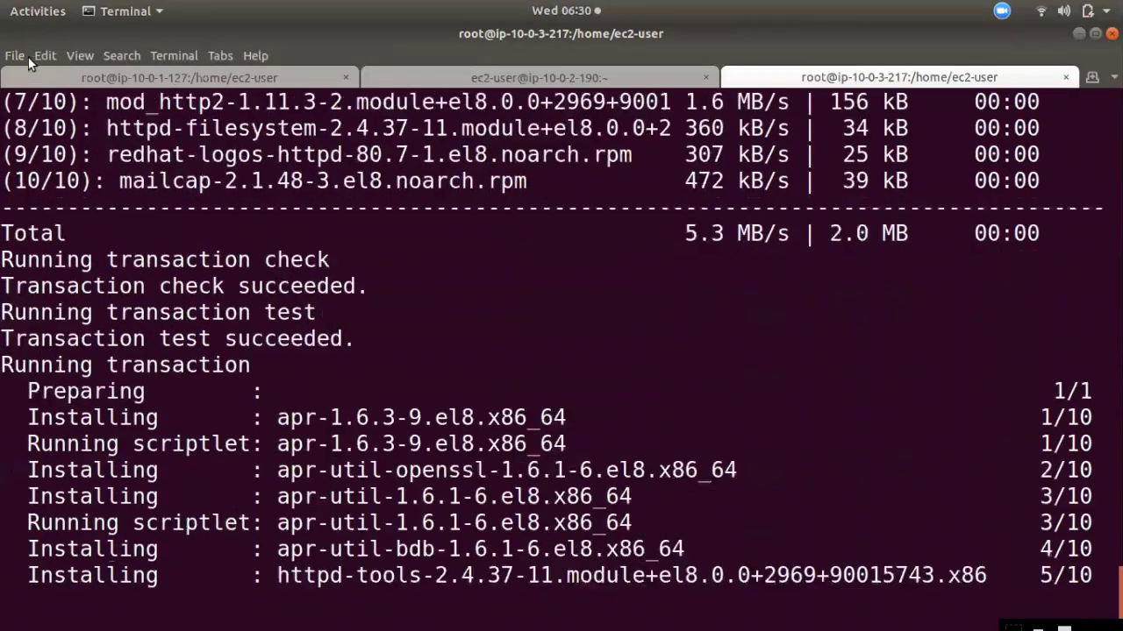
Approve the pending httpd installation on the ip-10-0-1-127 instance with y.
click(158, 76)
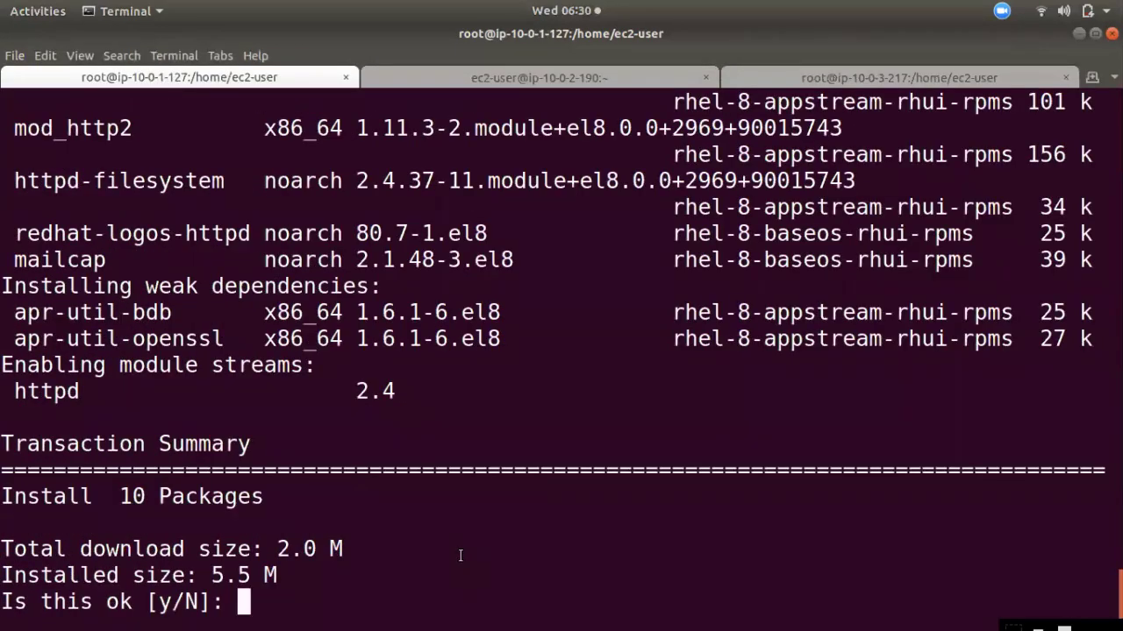
text(y)
key(Return)
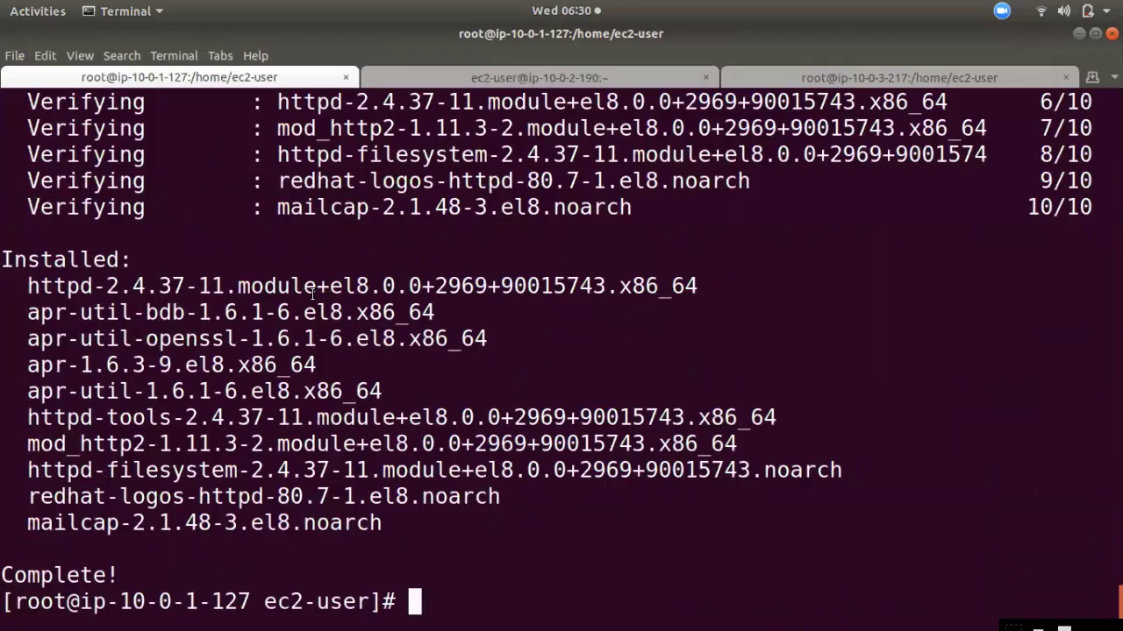
On ip-10-0-1-127, clear the screen and write "This is our webserver1" into /var/www/html/index.html with echo.
key(ctrl+l)
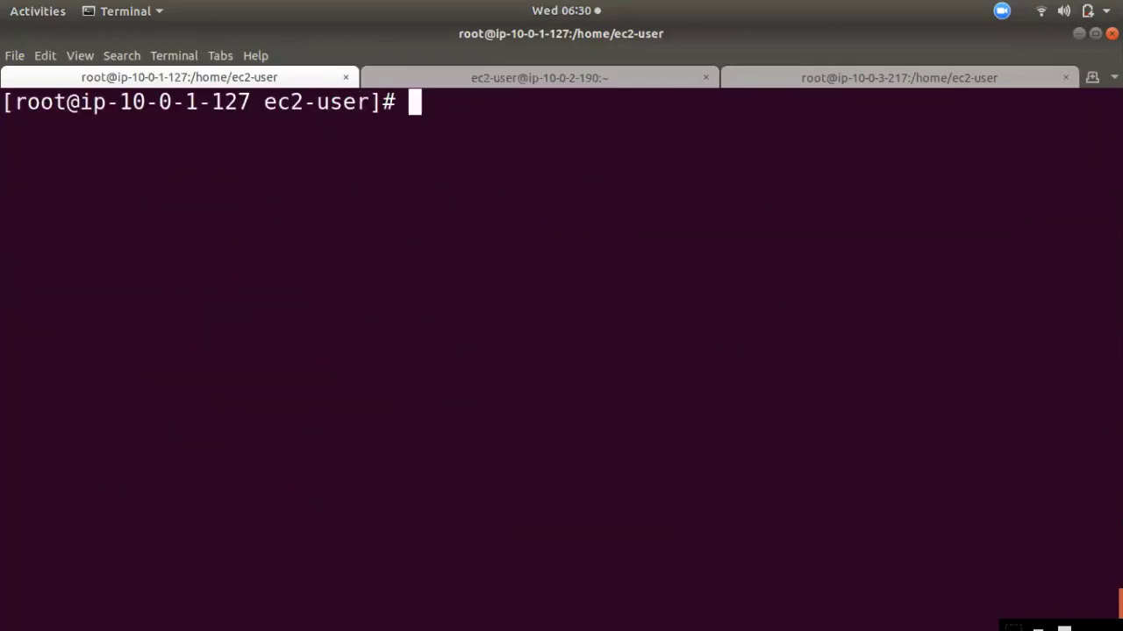
text(echo )
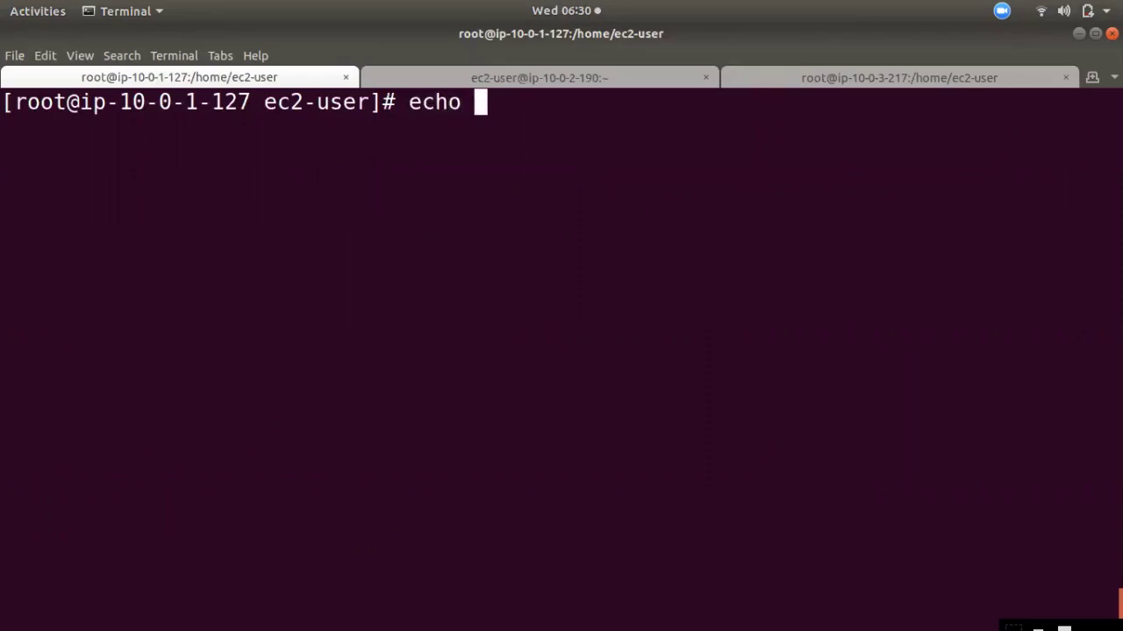
text("This is)
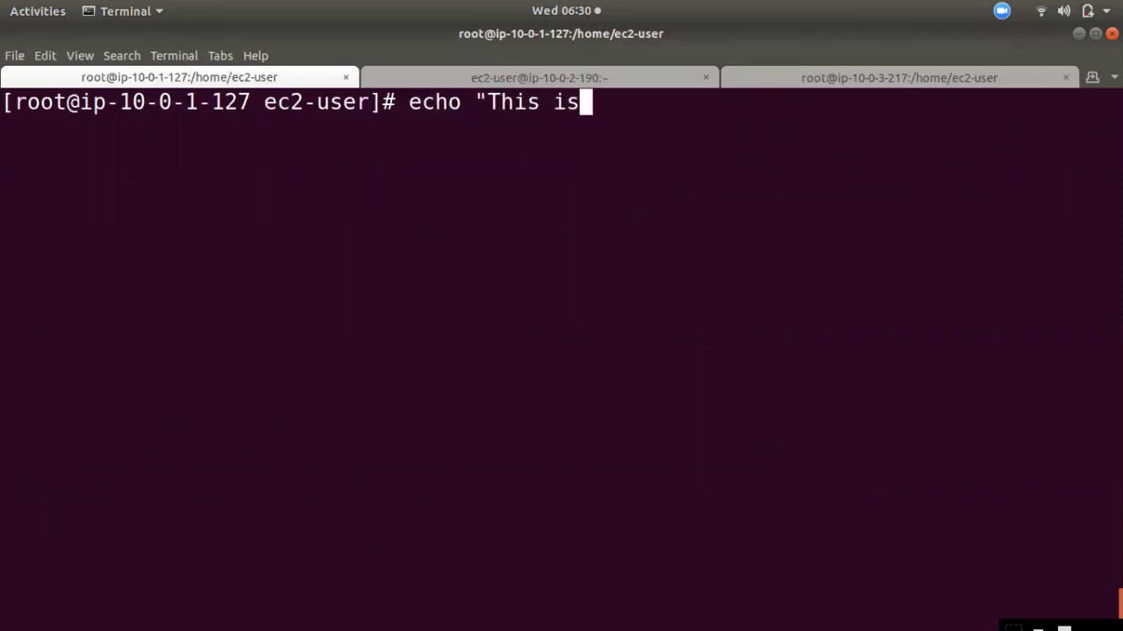
text( our )
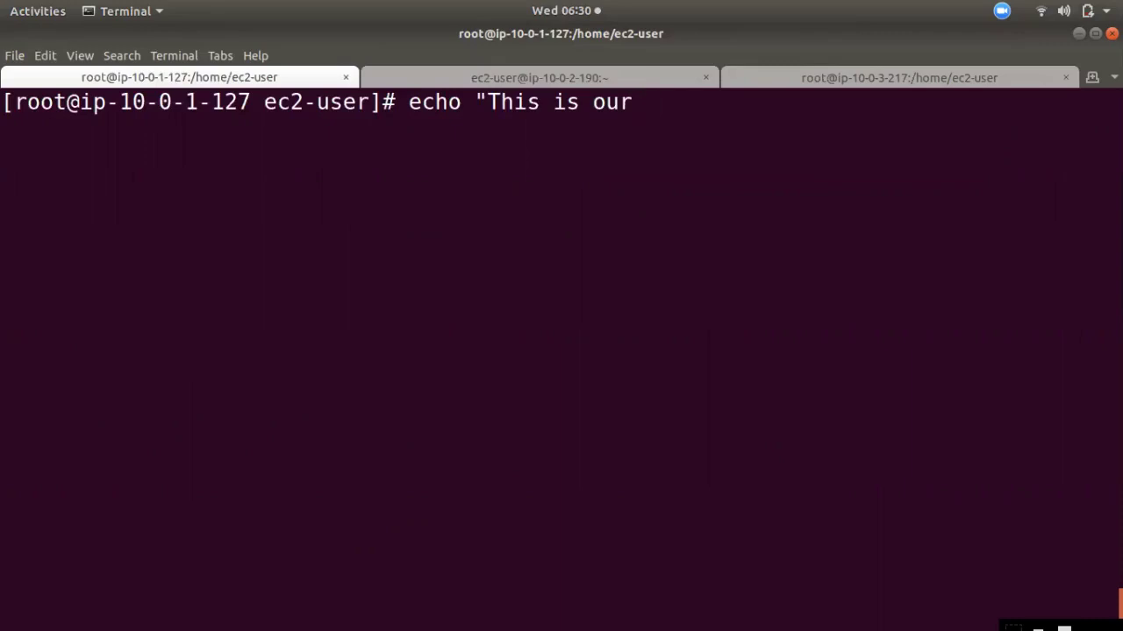
text(webserver2)
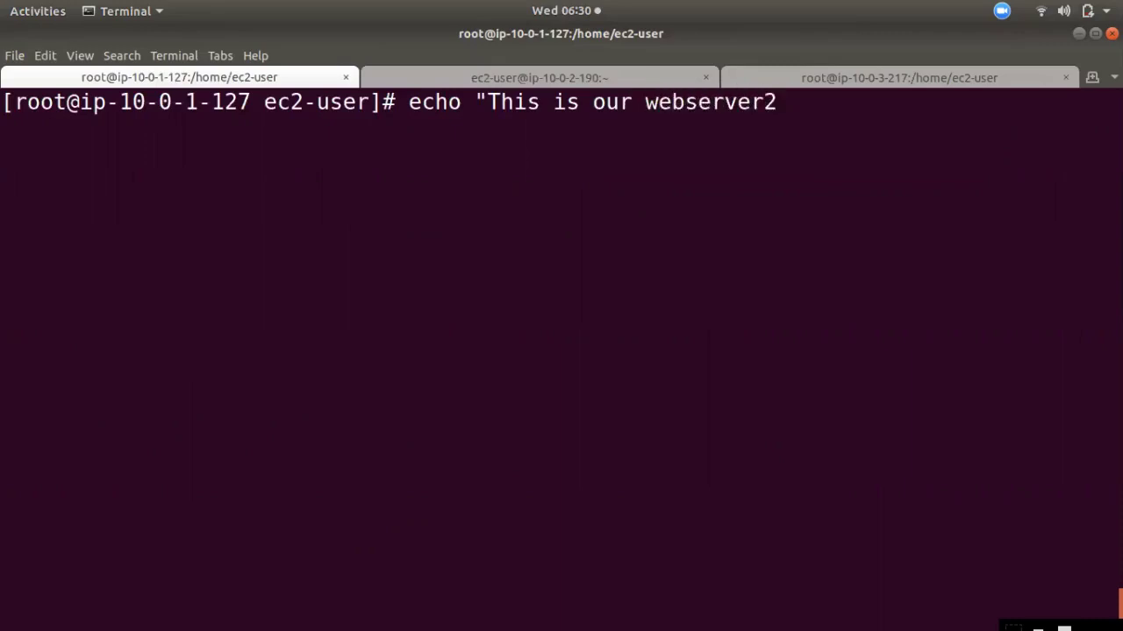
key(BackSpace)
text(1" > /var/)
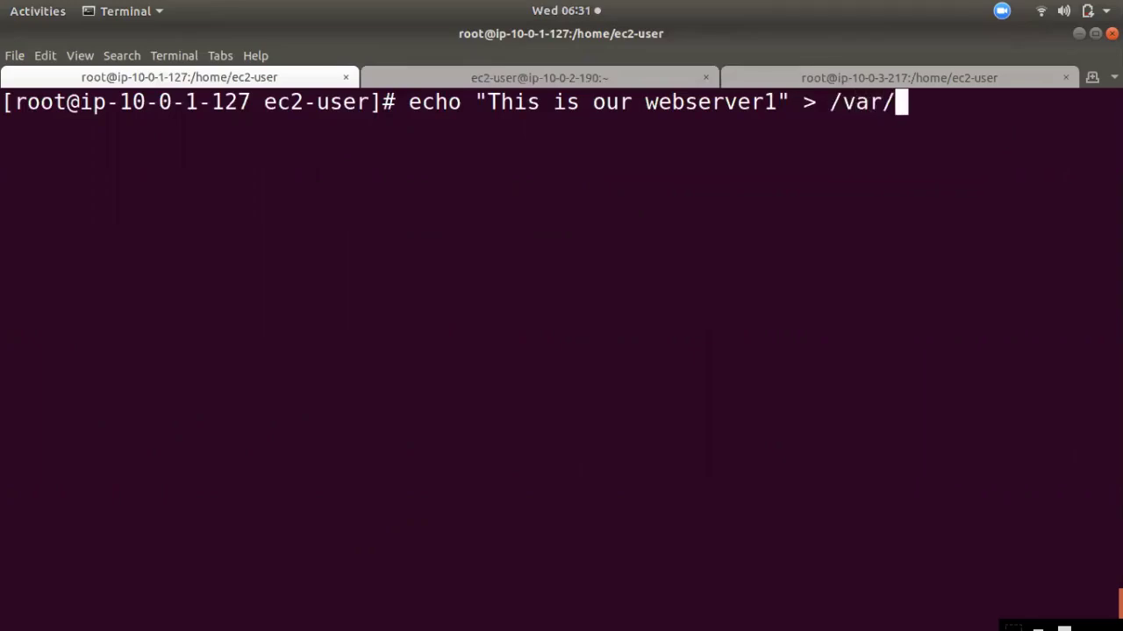
text(www/html/)
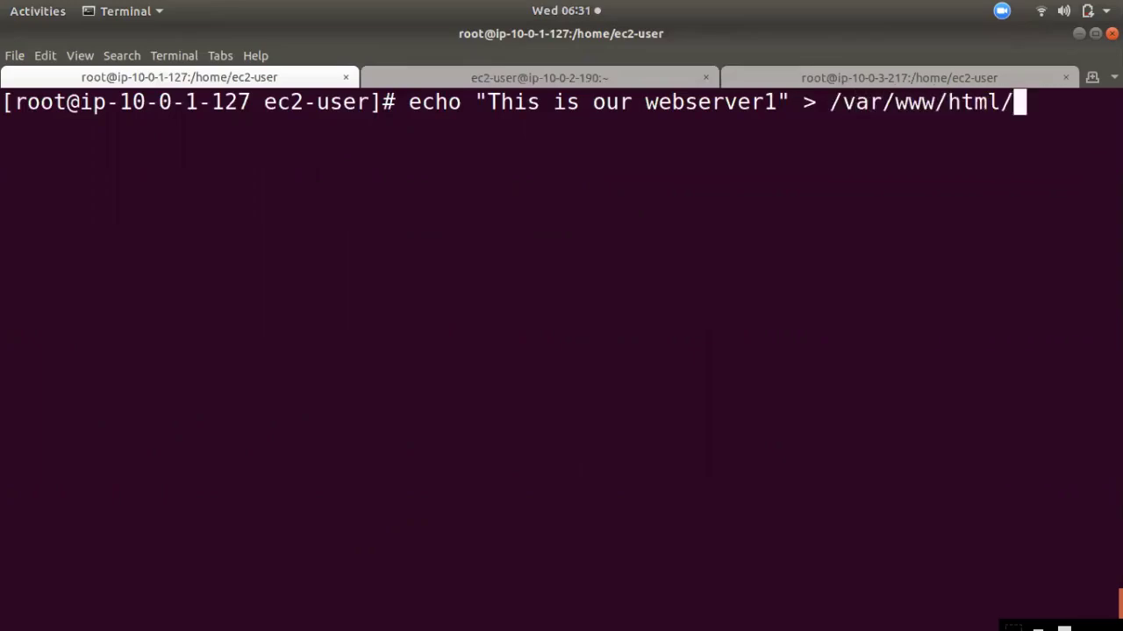
text(index)
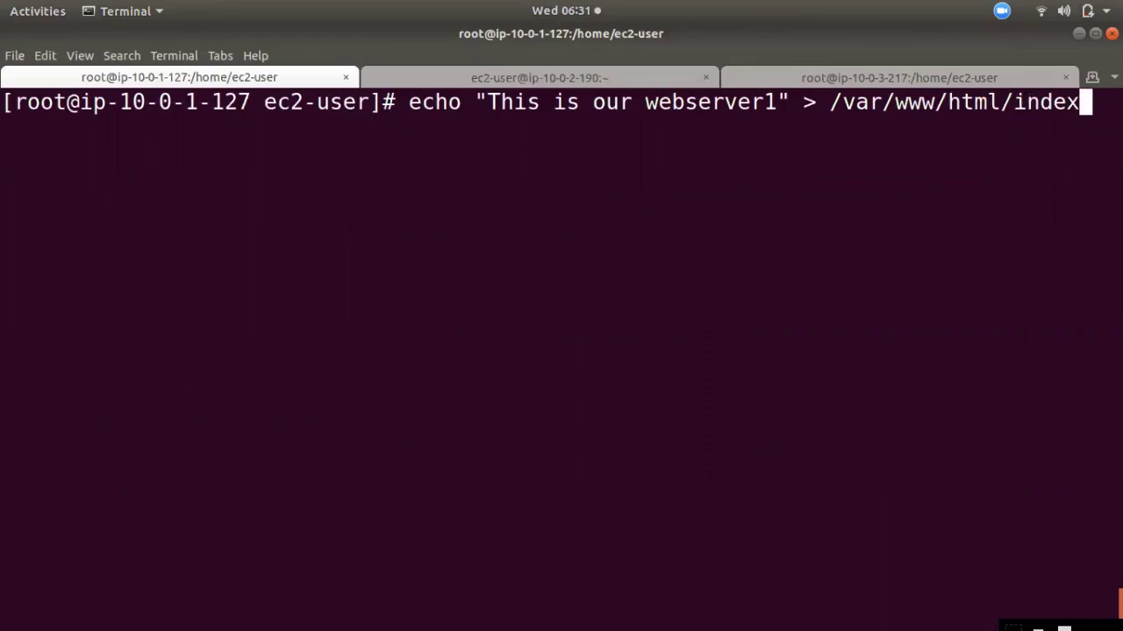
text(.html)
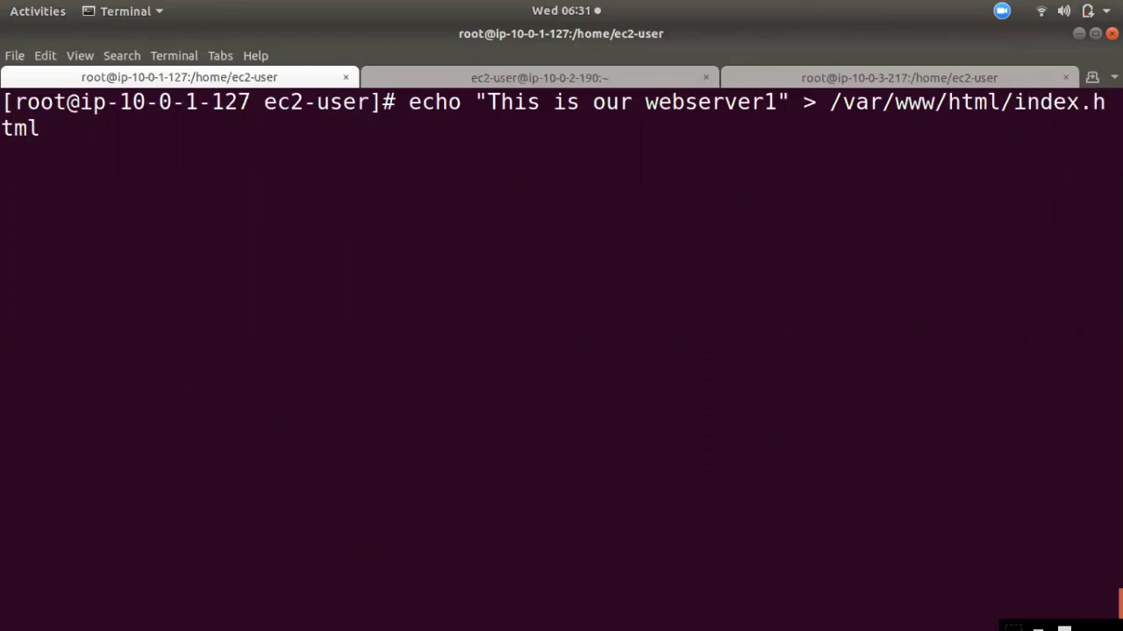
key(Return)
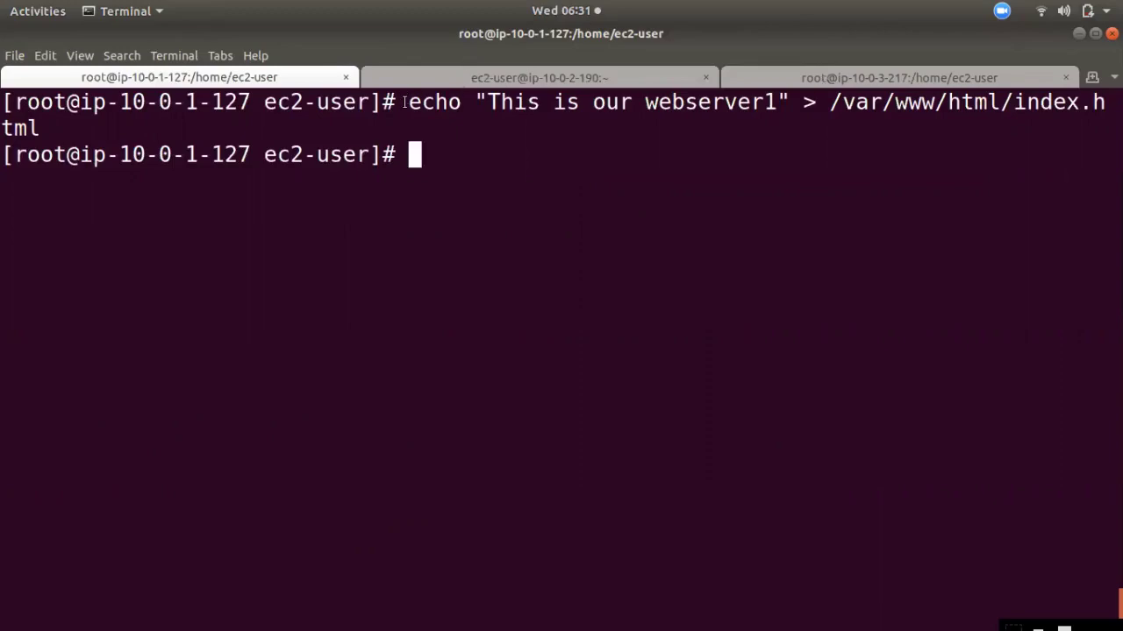
Copy the whole echo command and paste it at a cleared prompt in the ip-10-0-2-190 session.
drag(409, 102, 35, 128)
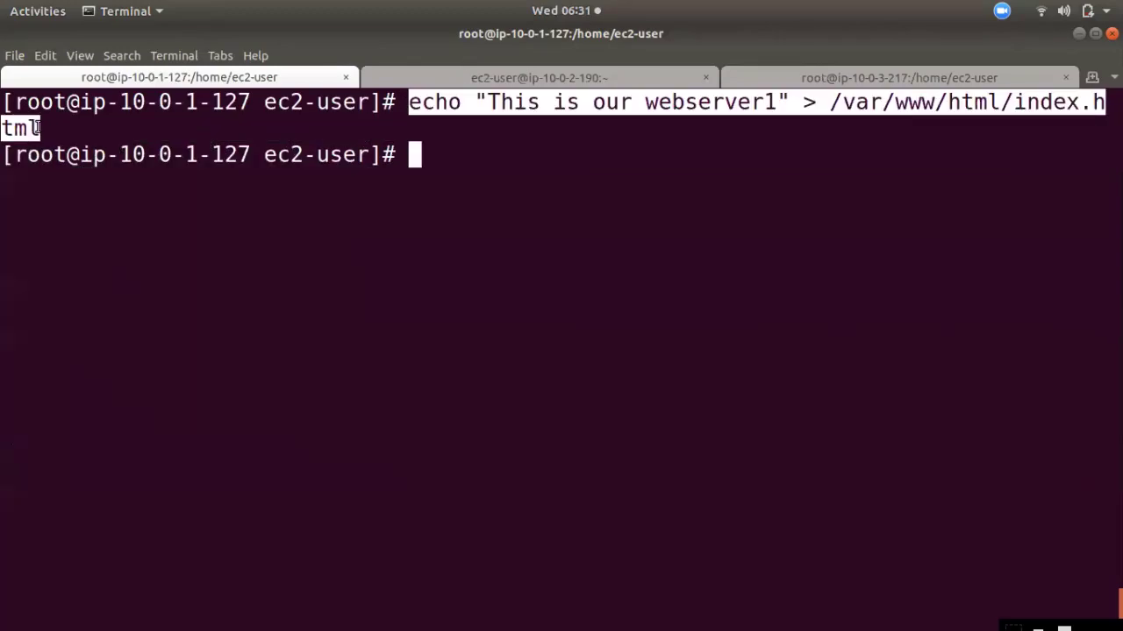
right_click(36, 128)
click(62, 178)
click(426, 75)
key(ctrl+l)
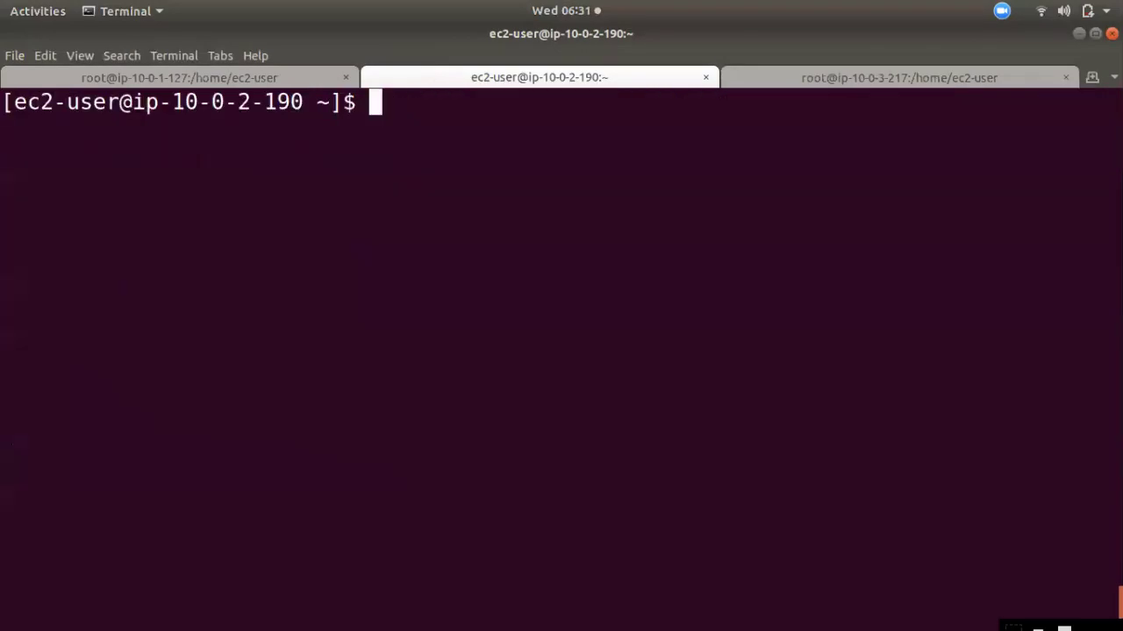
right_click(433, 132)
click(467, 174)
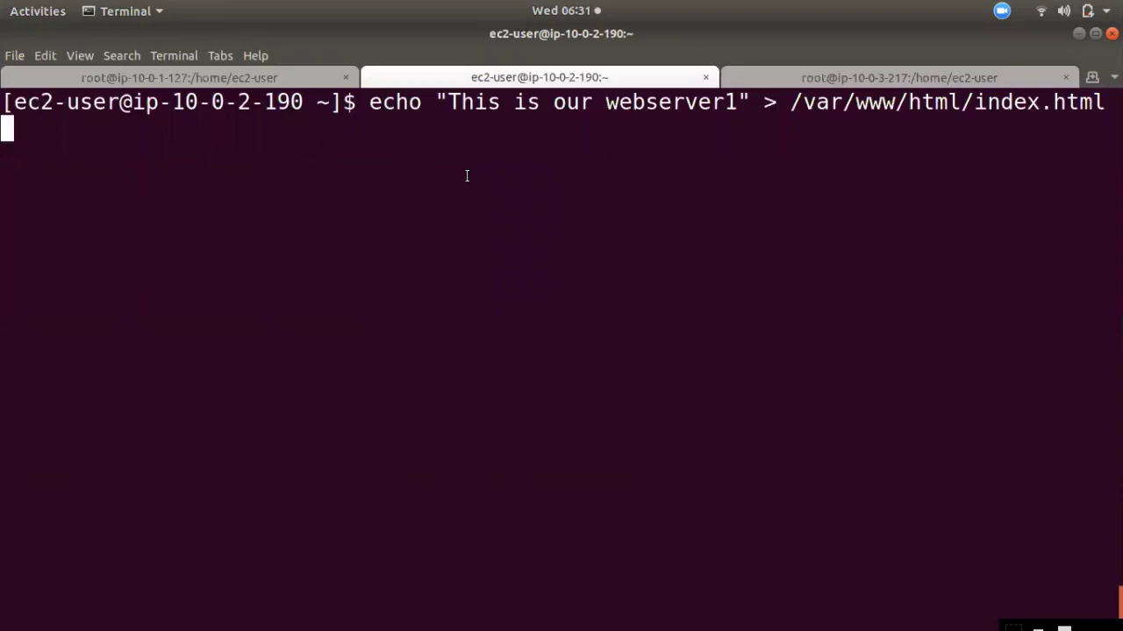
Try to write "This is our webserver2" into /var/www/html/index.html on ip-10-0-2-190 by editing the pasted echo command.
key(Left)
key(Left)
key(Left)
key(Left)
key(Left)
key(Left)
key(Left)
key(Left)
key(Left)
key(Left)
key(Left)
key(Left)
key(Left)
key(Left)
key(Left)
key(Left)
key(Left)
key(Left)
key(Left)
key(Left)
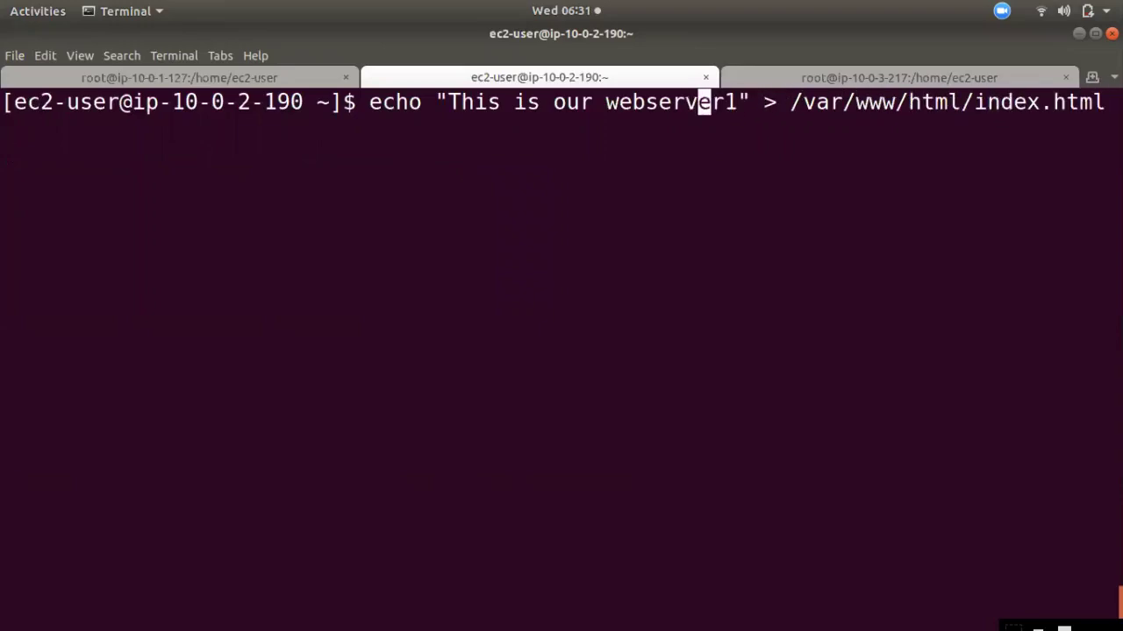
key(Right)
key(Right)
key(Right)
key(Left)
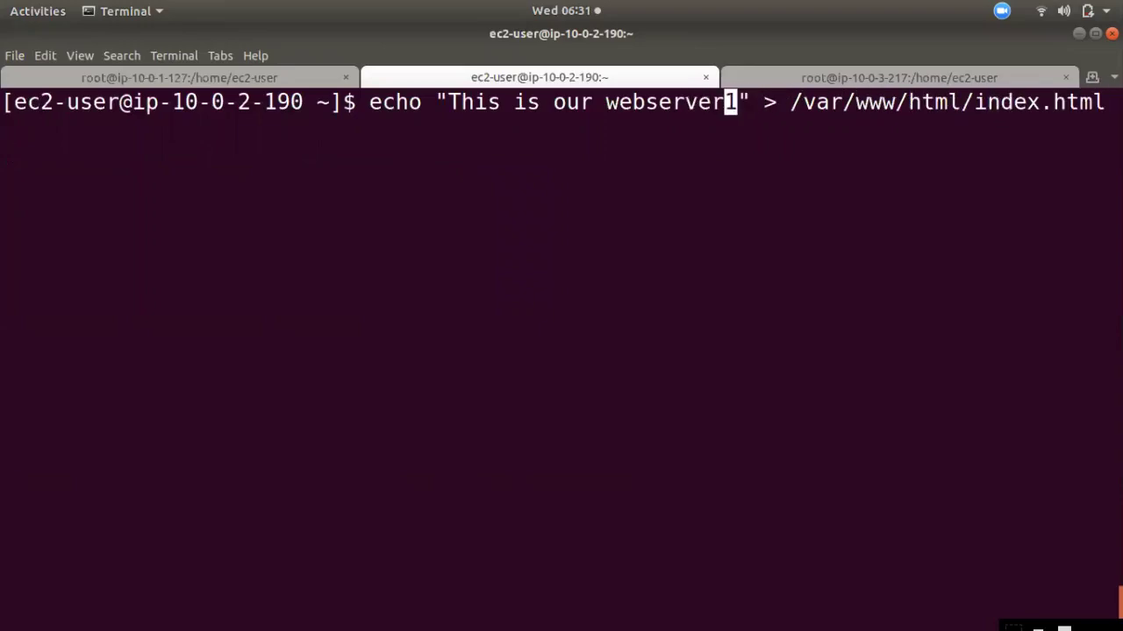
key(Delete)
text(2)
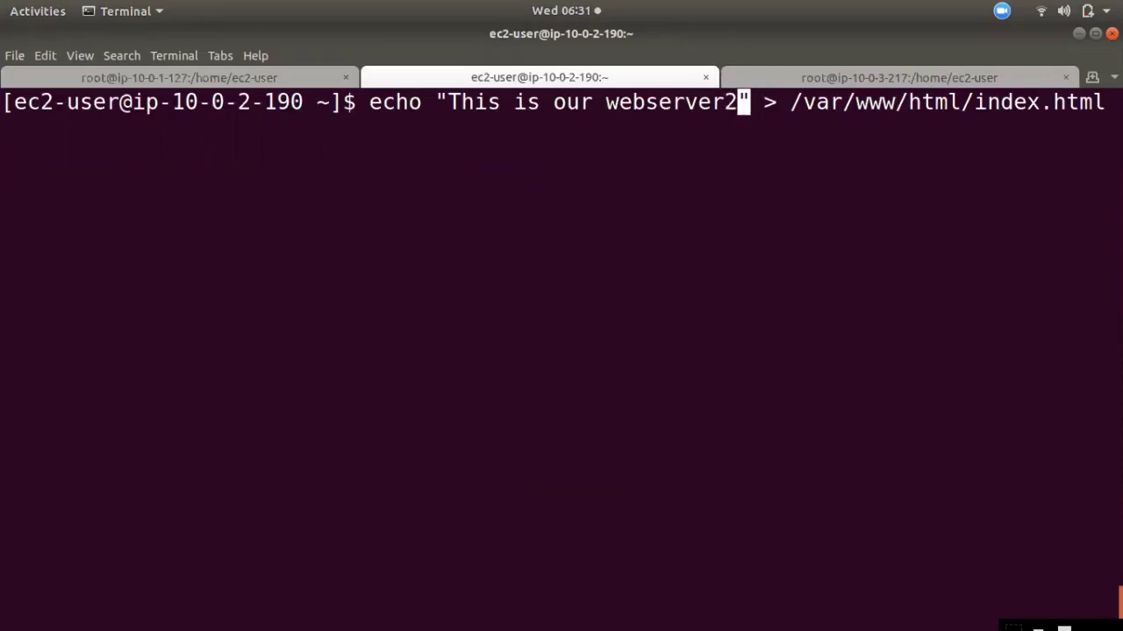
key(Return)
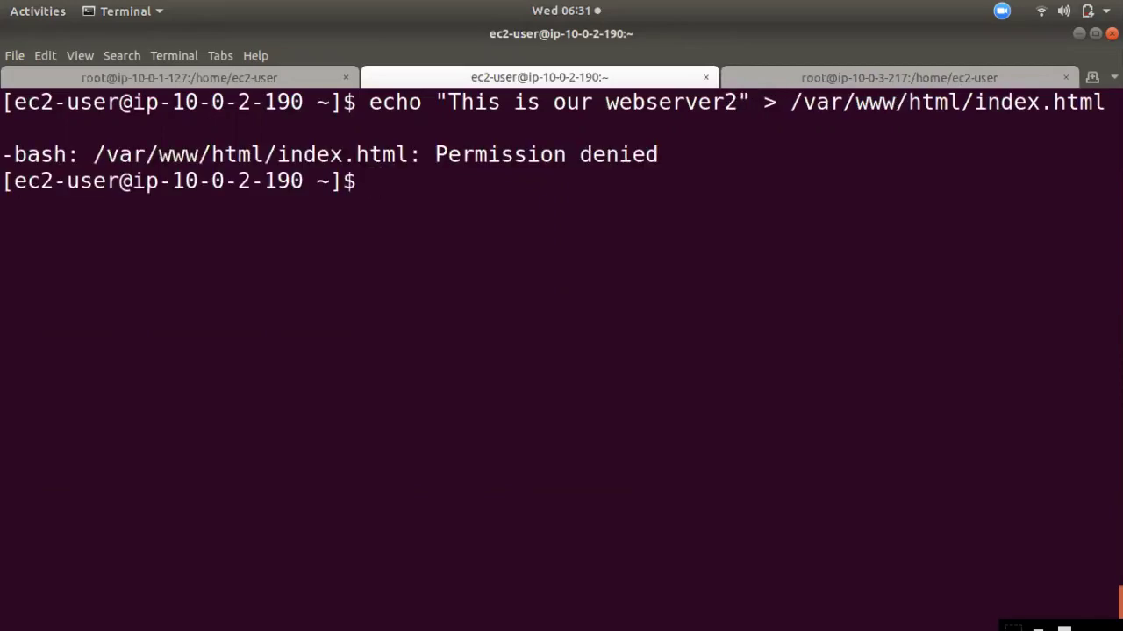
Try the webserver2 echo command again on ip-10-0-2-190 with sudo in front of it.
key(Up)
key(Home)
text(s)
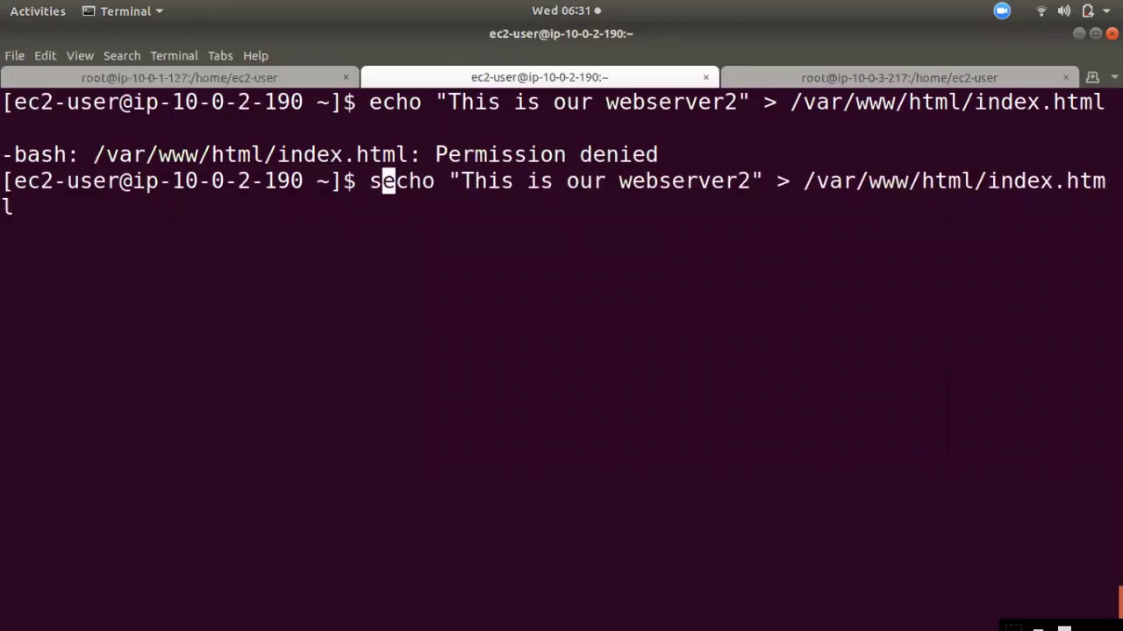
text(y)
key(BackSpace)
text(udo)
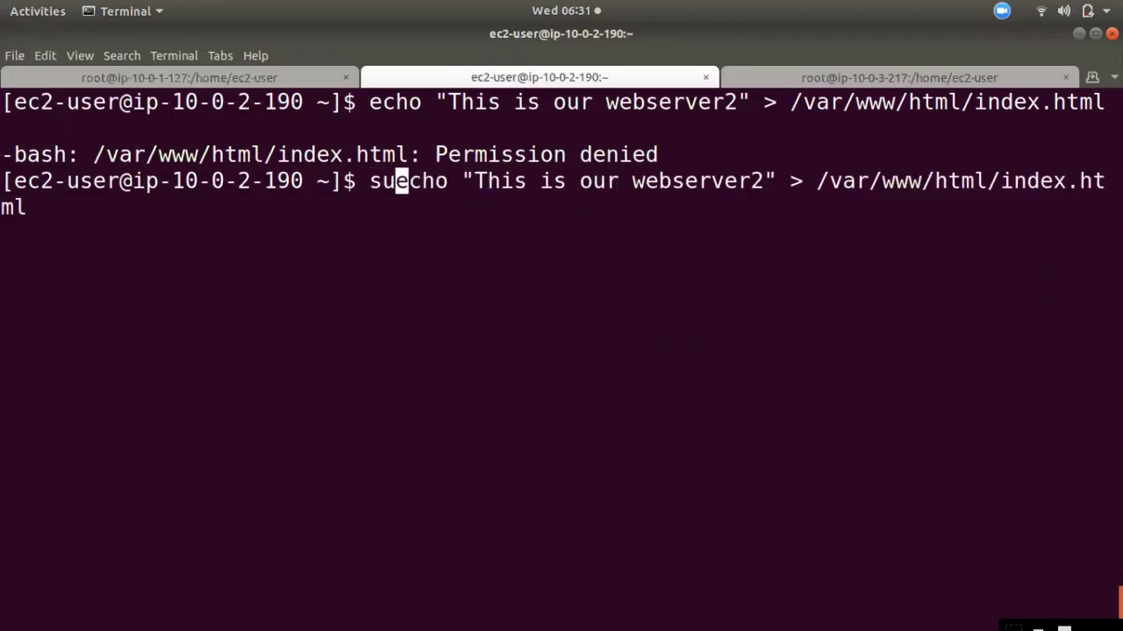
key(Return)
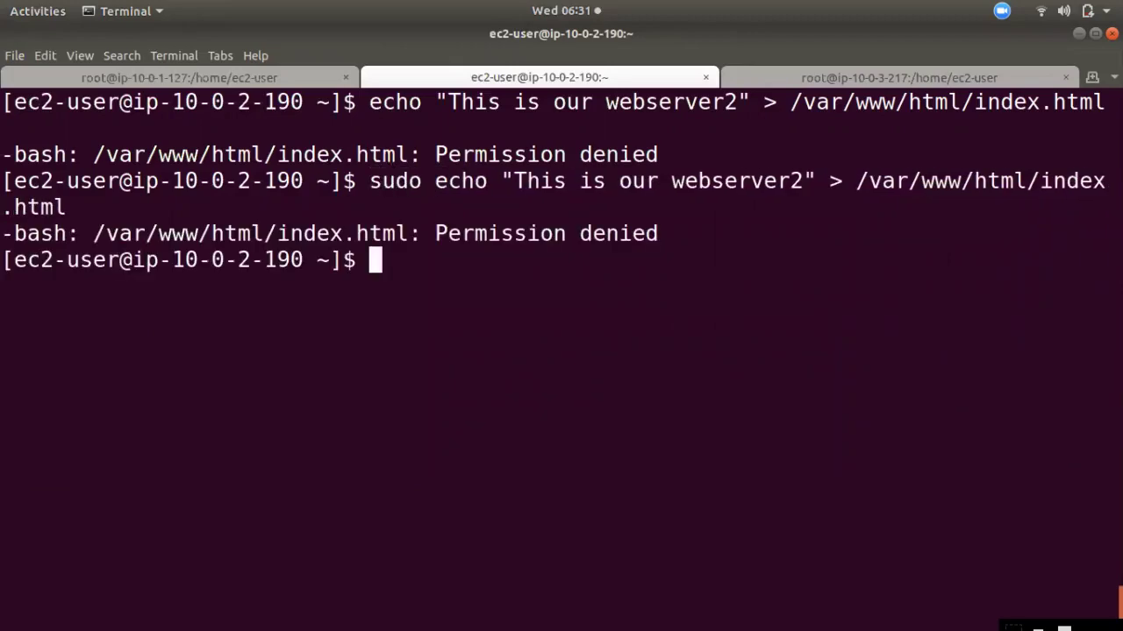
Become root on ip-10-0-2-190 with sudo su and write "This is our webserver2" into /var/www/html/index.html with echo.
text(sudo su)
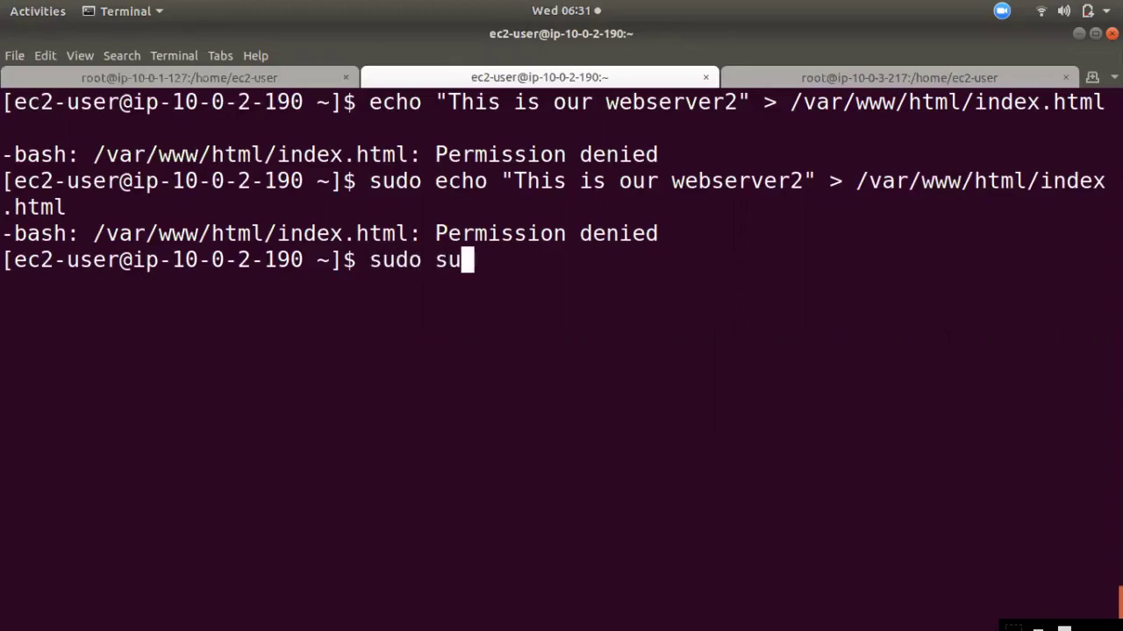
key(Return)
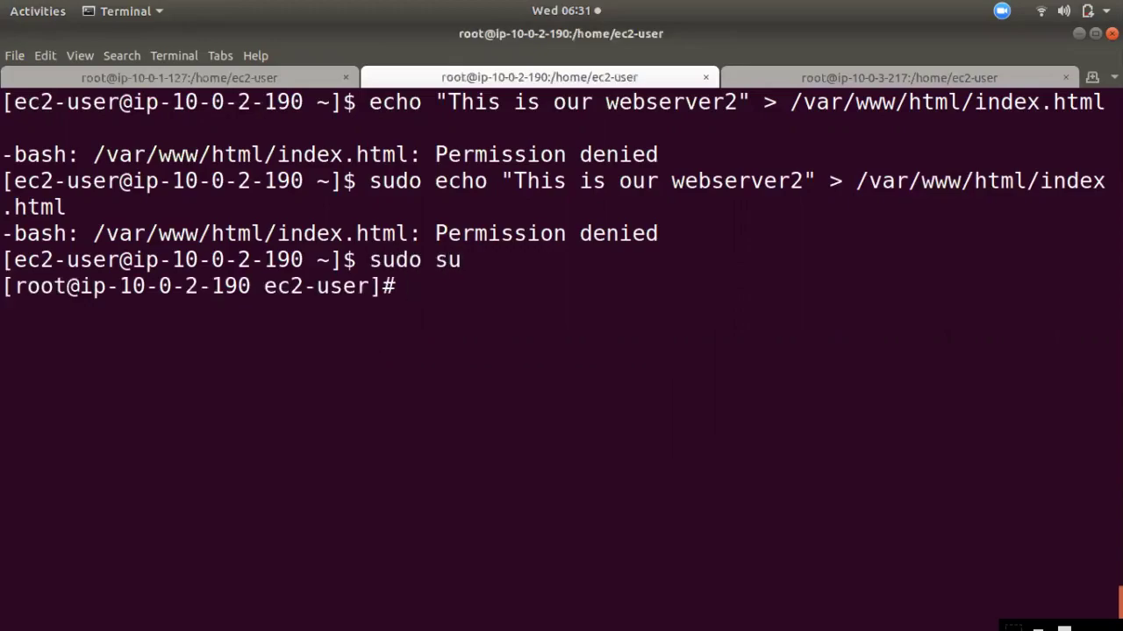
key(ctrl+shift+v)
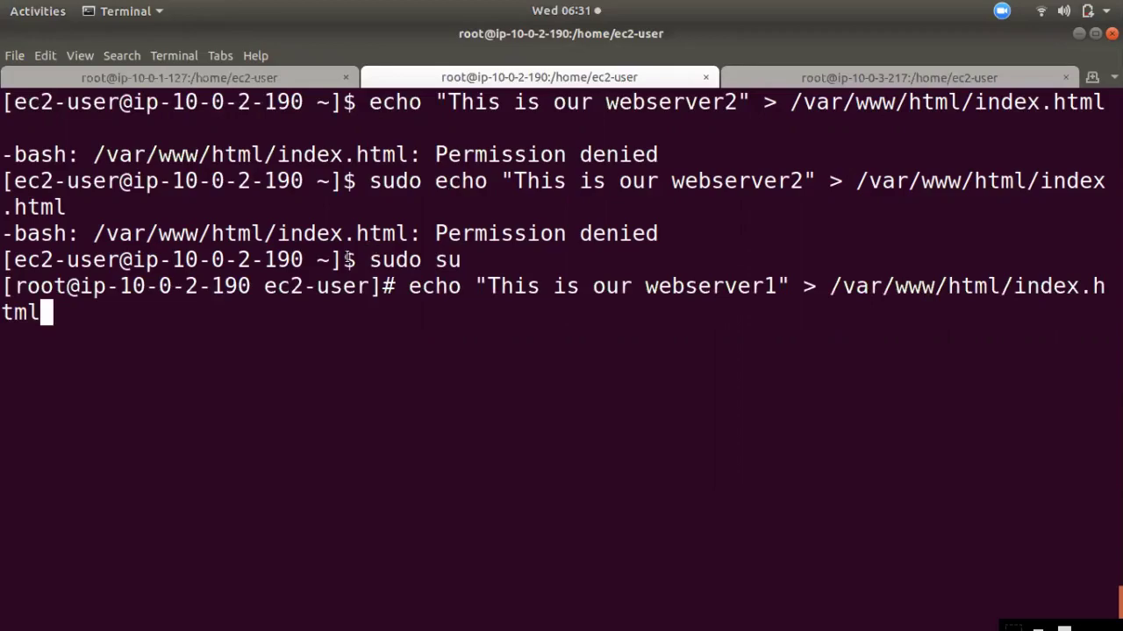
key(Left)
key(Left)
key(Left)
key(Left)
key(Left)
key(Left)
key(Left)
key(Left)
key(Left)
key(Left)
key(Left)
key(Left)
key(Left)
key(Left)
key(Left)
key(Left)
key(Left)
key(Left)
key(Left)
key(Left)
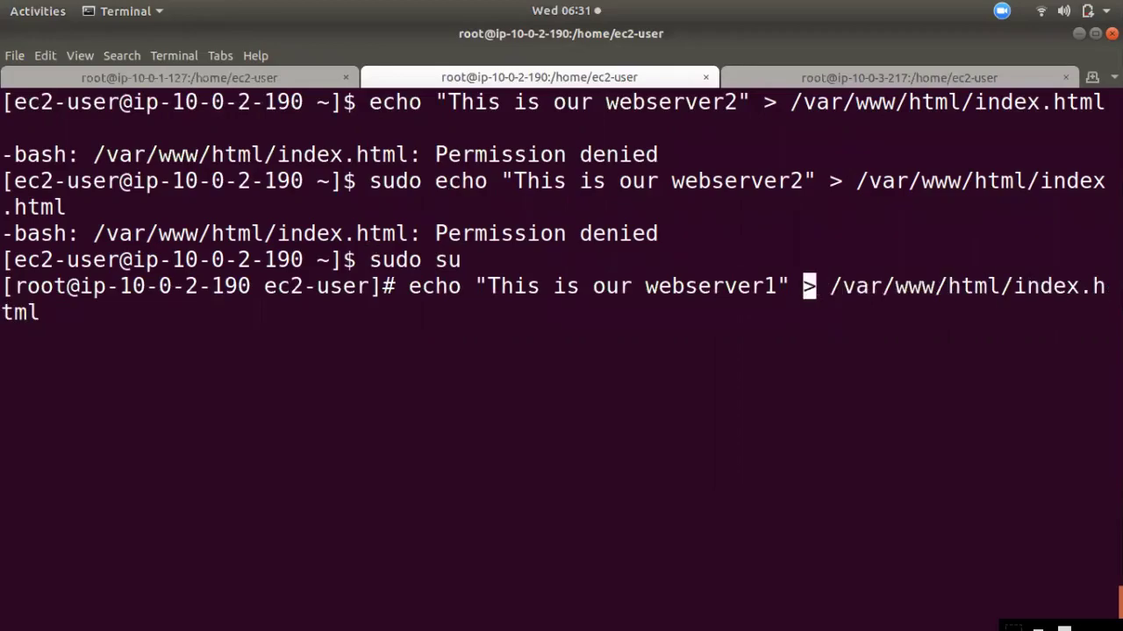
key(Left)
key(Left)
key(Left)
key(Delete)
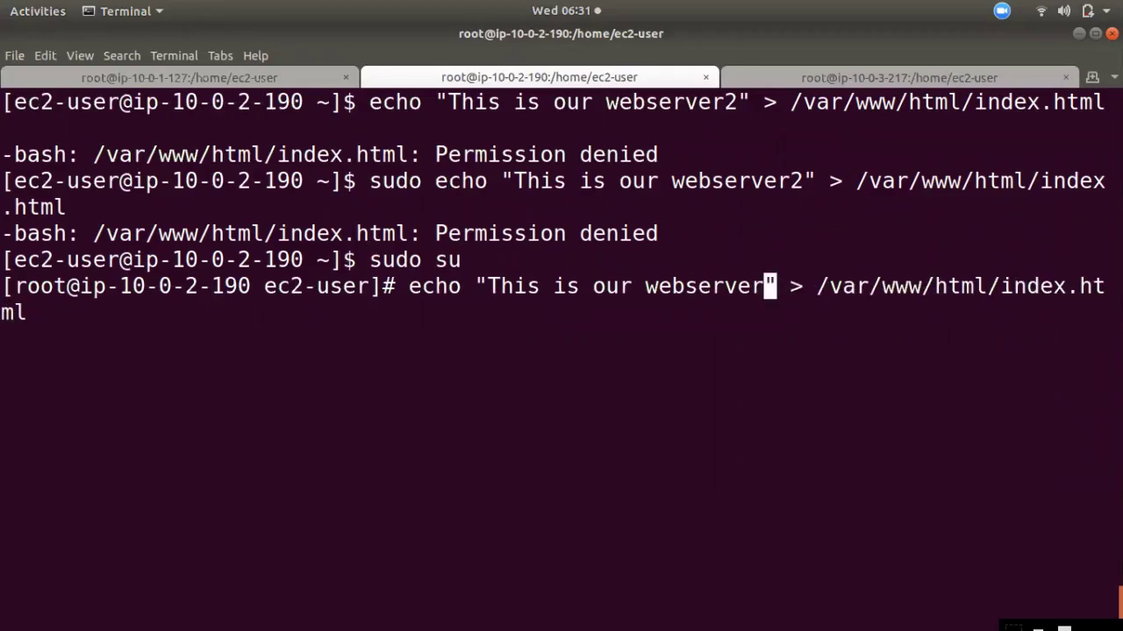
text(2)
key(Return)
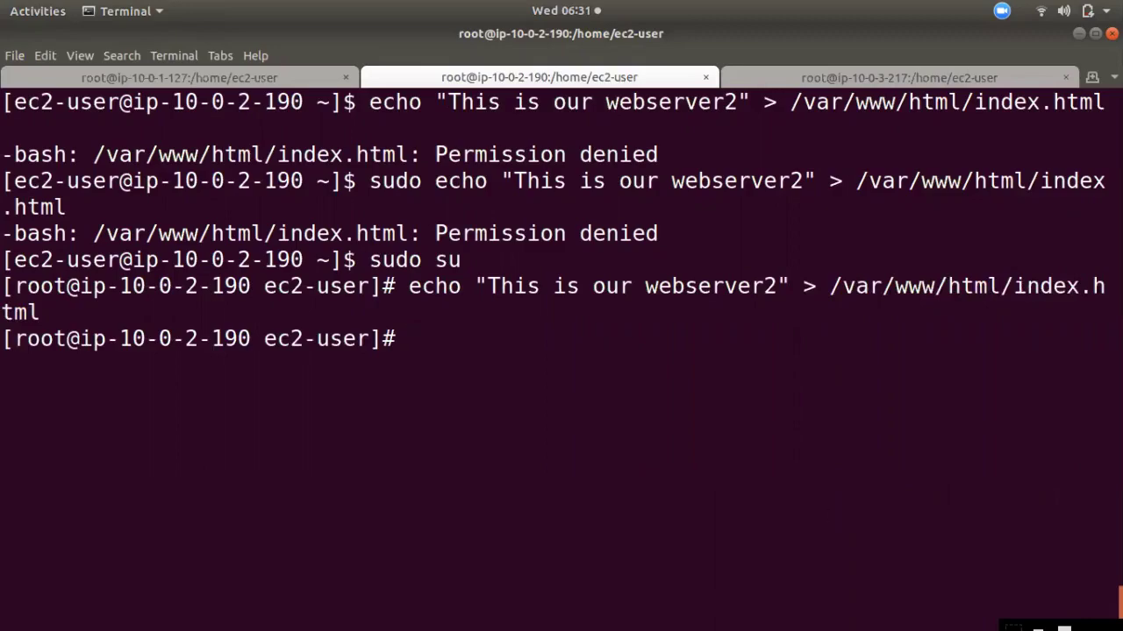
On ip-10-0-3-217, clear the screen and write "This is our webserver3" into /var/www/html/index.html with echo.
click(847, 76)
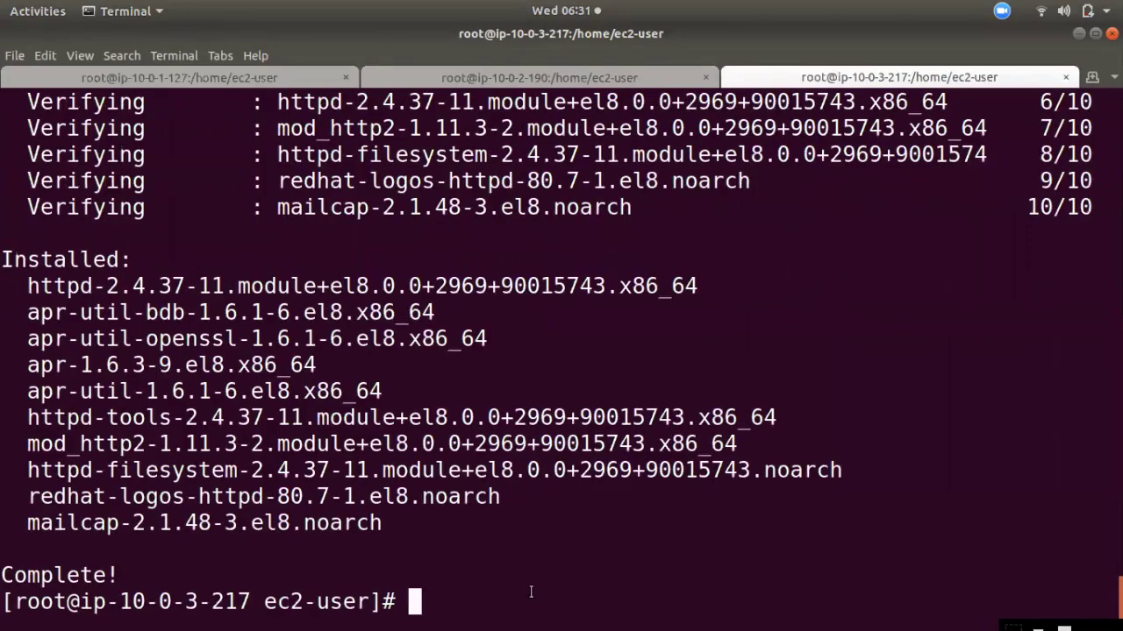
key(ctrl+l)
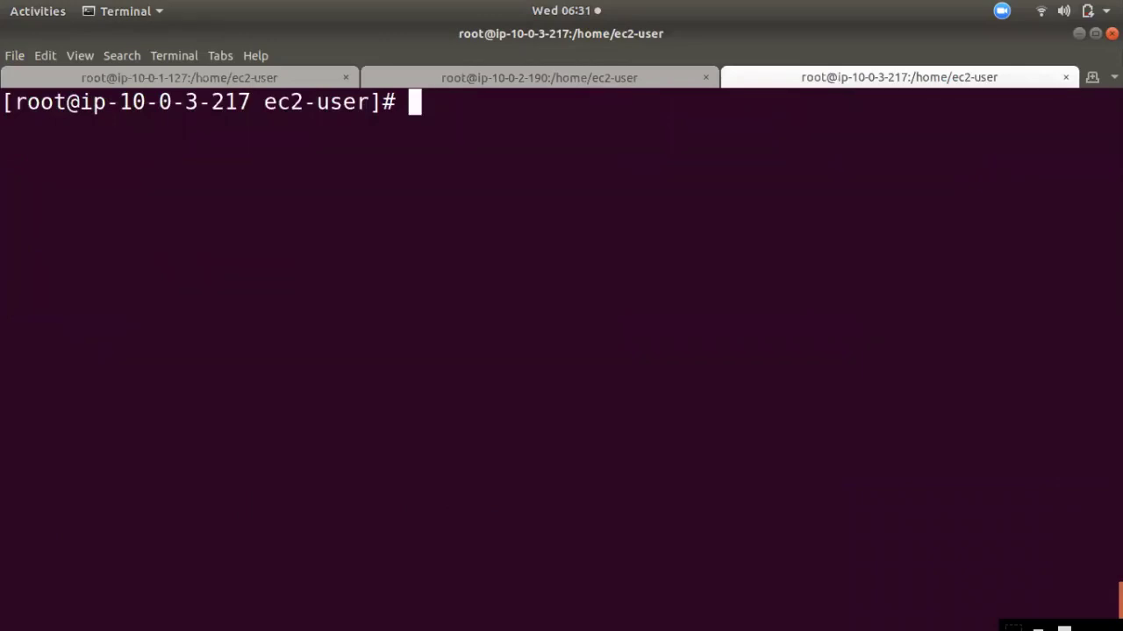
text(echo "This is our webserver1" > /var/www/html/index.html)
key(Left)
key(Left)
key(Left)
key(Left)
key(Left)
key(Left)
key(Left)
key(Left)
key(Left)
key(Left)
key(Left)
key(Left)
key(Left)
key(Left)
key(Left)
key(Left)
key(Left)
key(Left)
key(Left)
key(Left)
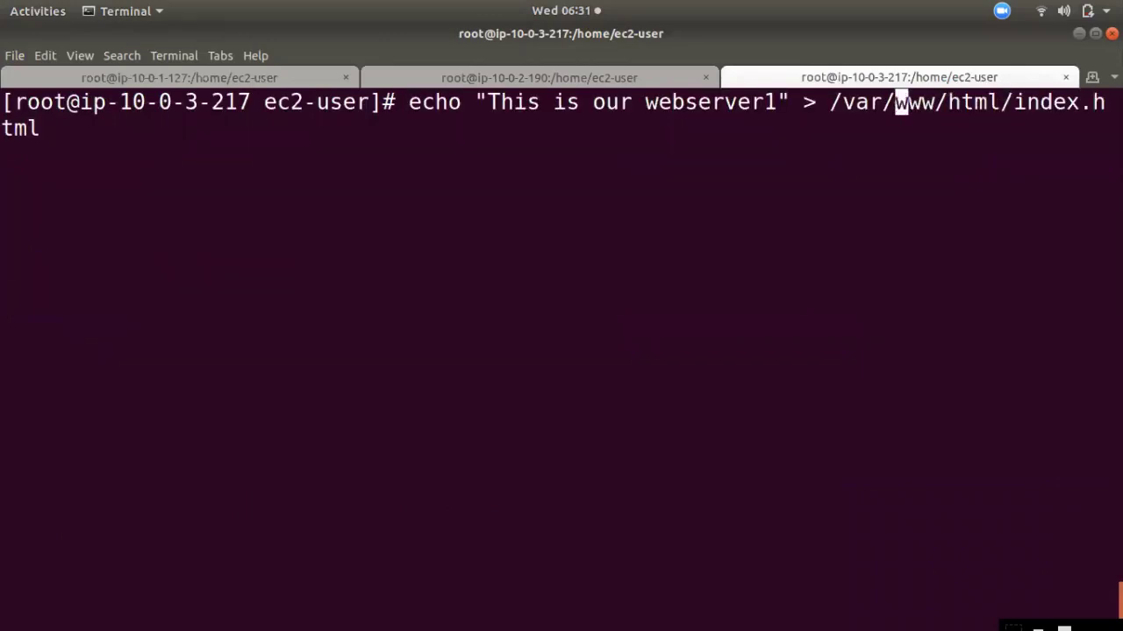
key(Right)
key(Delete)
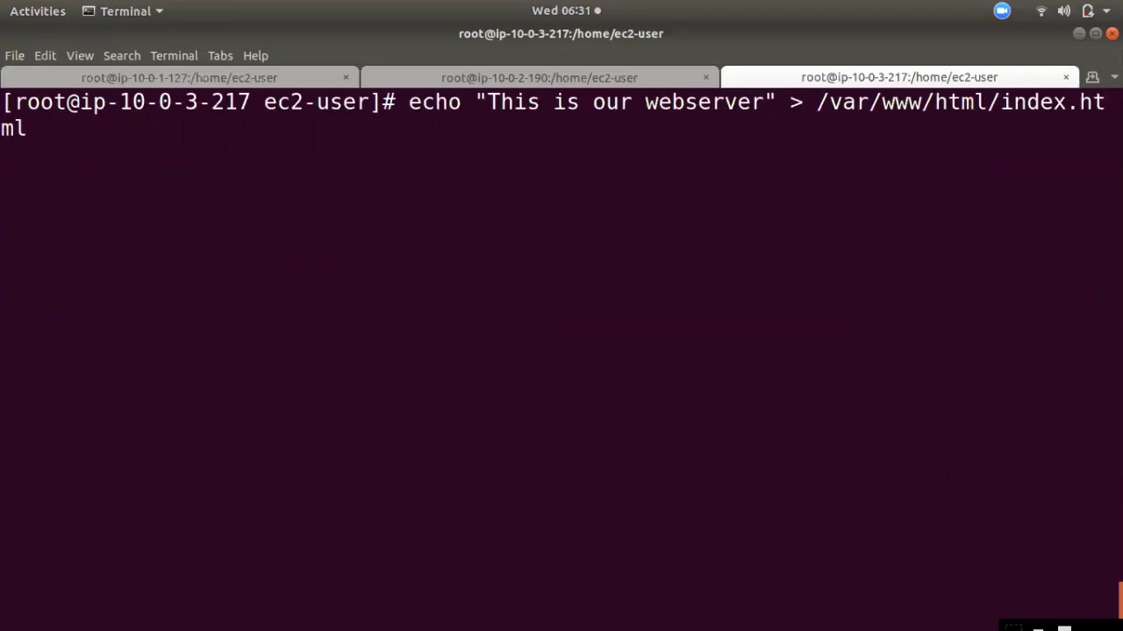
text(3)
key(Return)
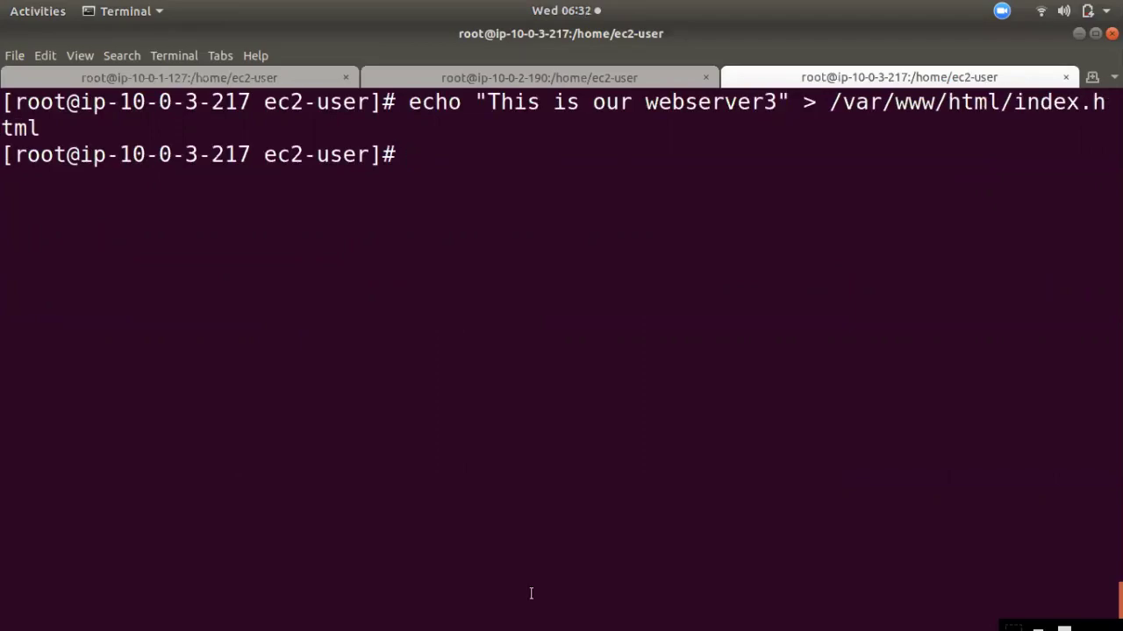
Restart the httpd service on ip-10-0-1-127 with systemctl.
click(492, 78)
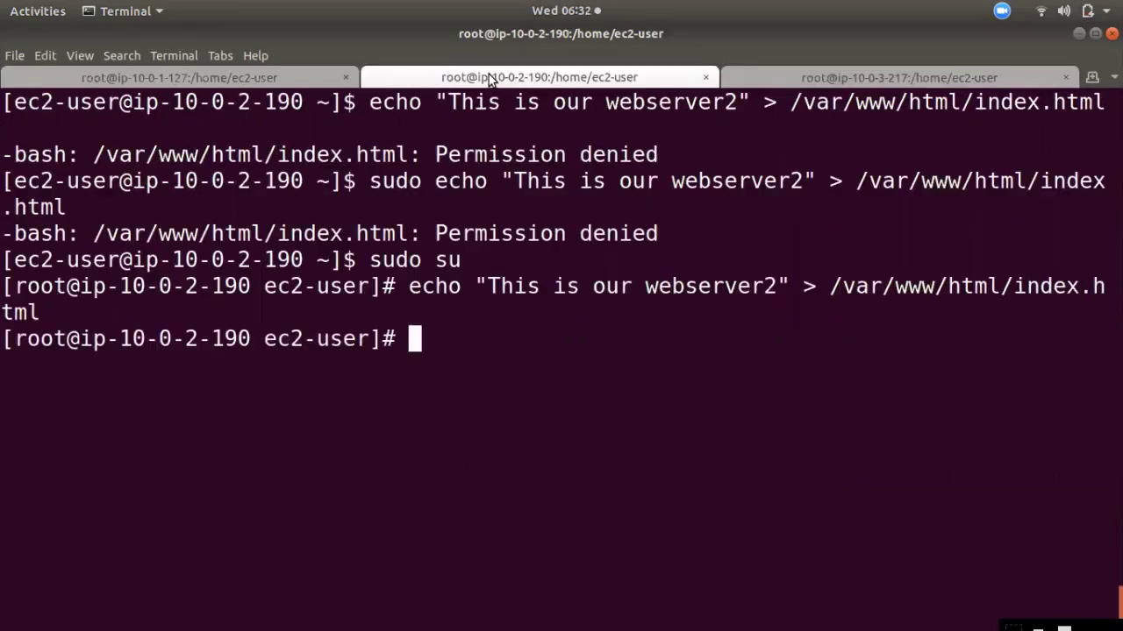
click(204, 60)
click(180, 78)
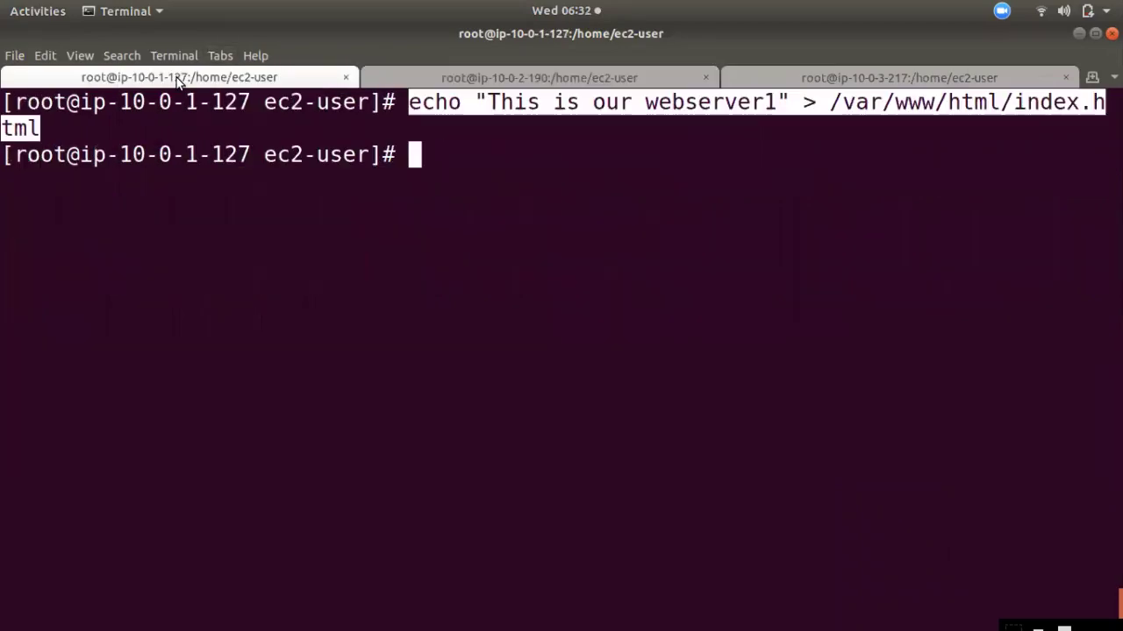
click(839, 155)
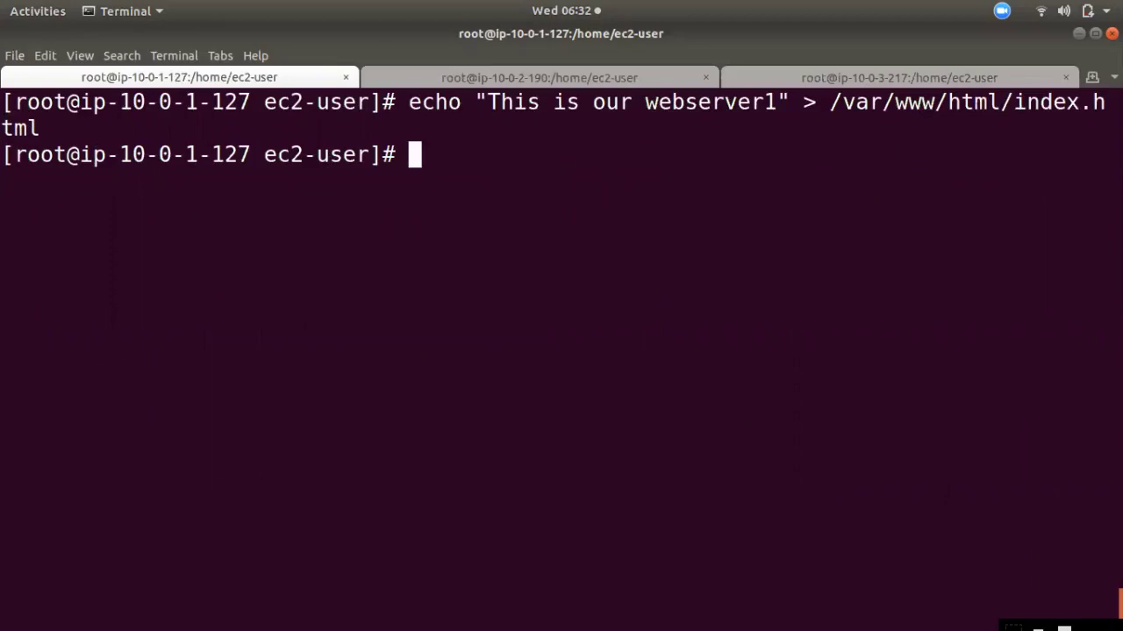
text(systemctl )
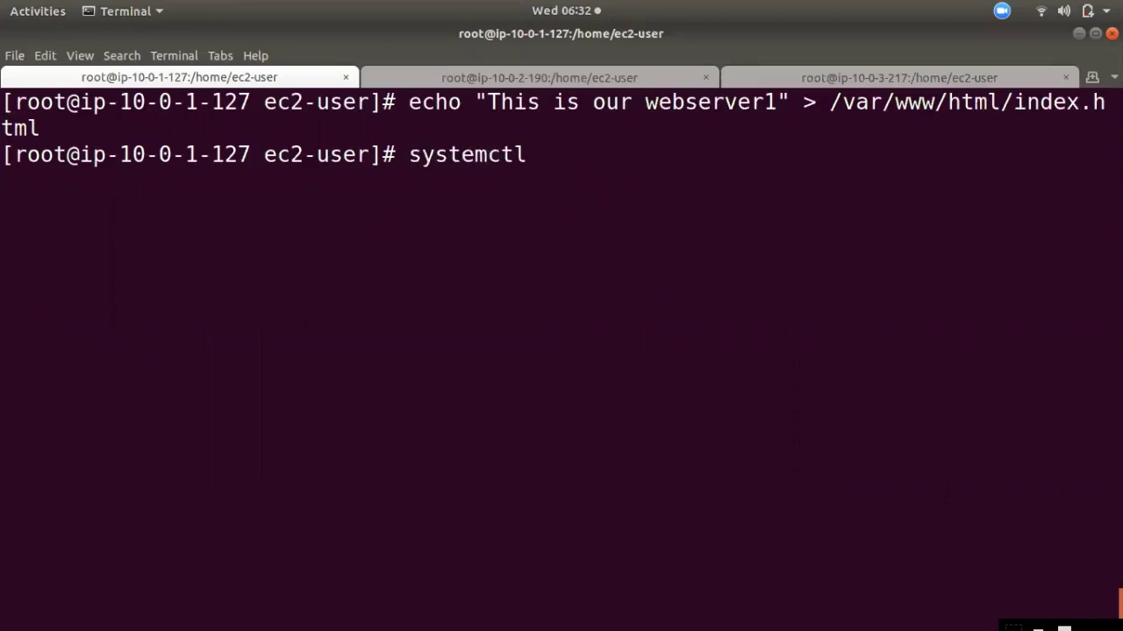
text(restart)
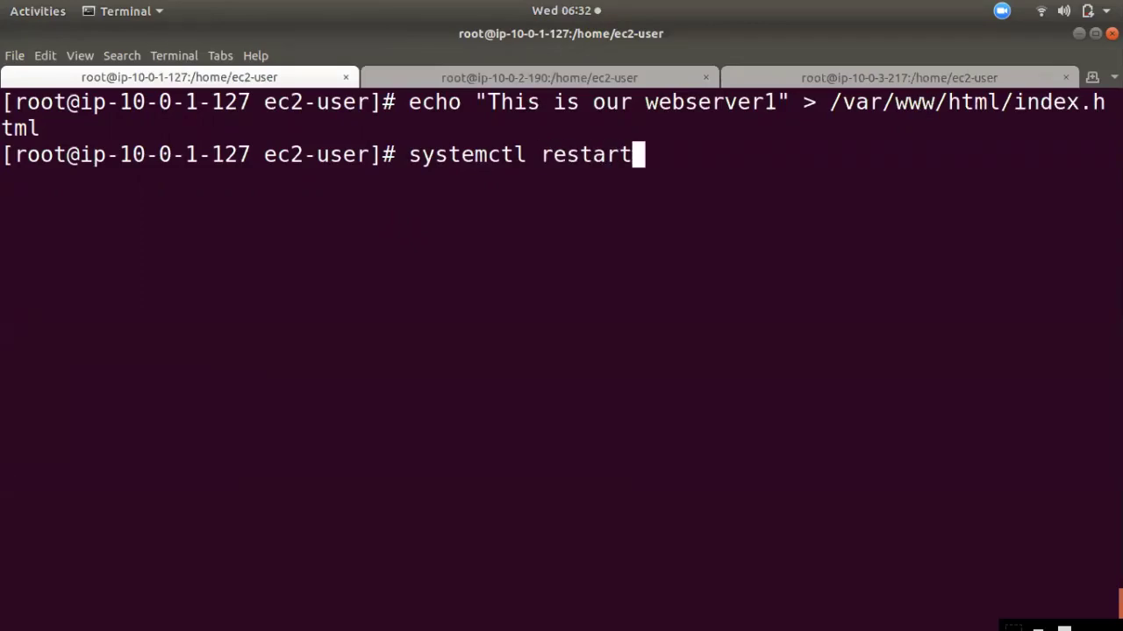
text( httpd)
key(Return)
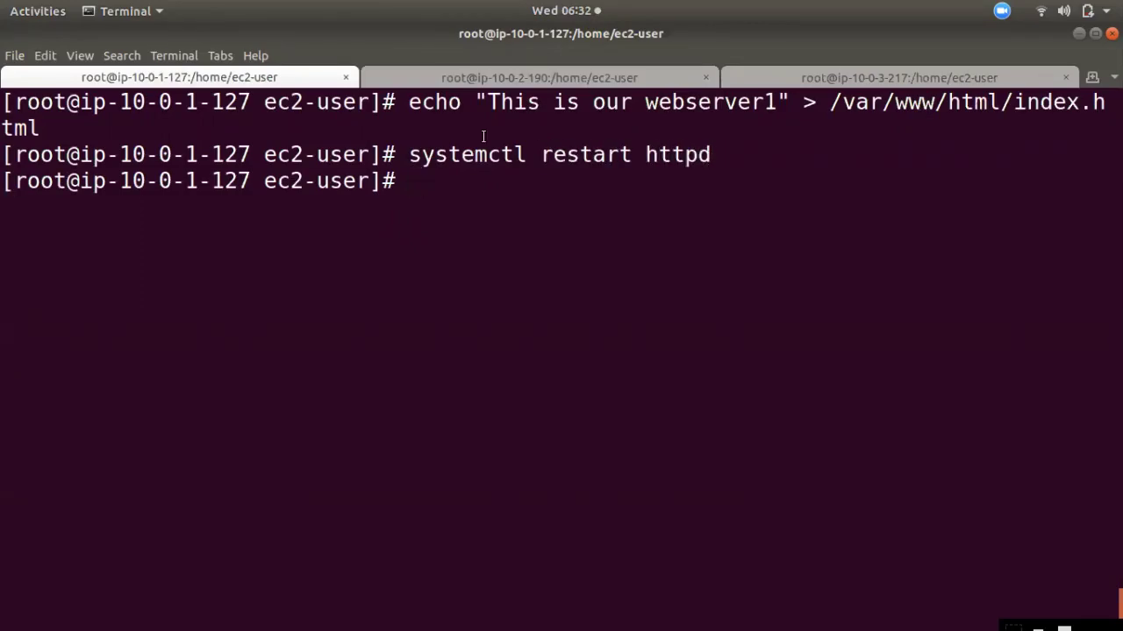
Restart the httpd service on ip-10-0-2-190 with systemctl.
click(519, 79)
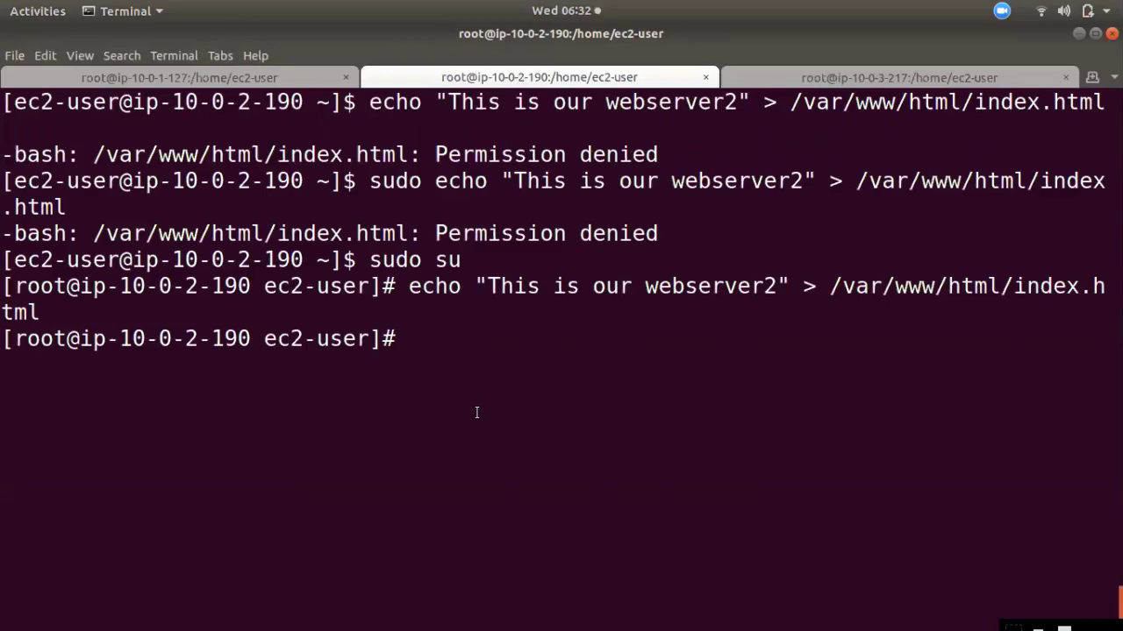
text(systemctl)
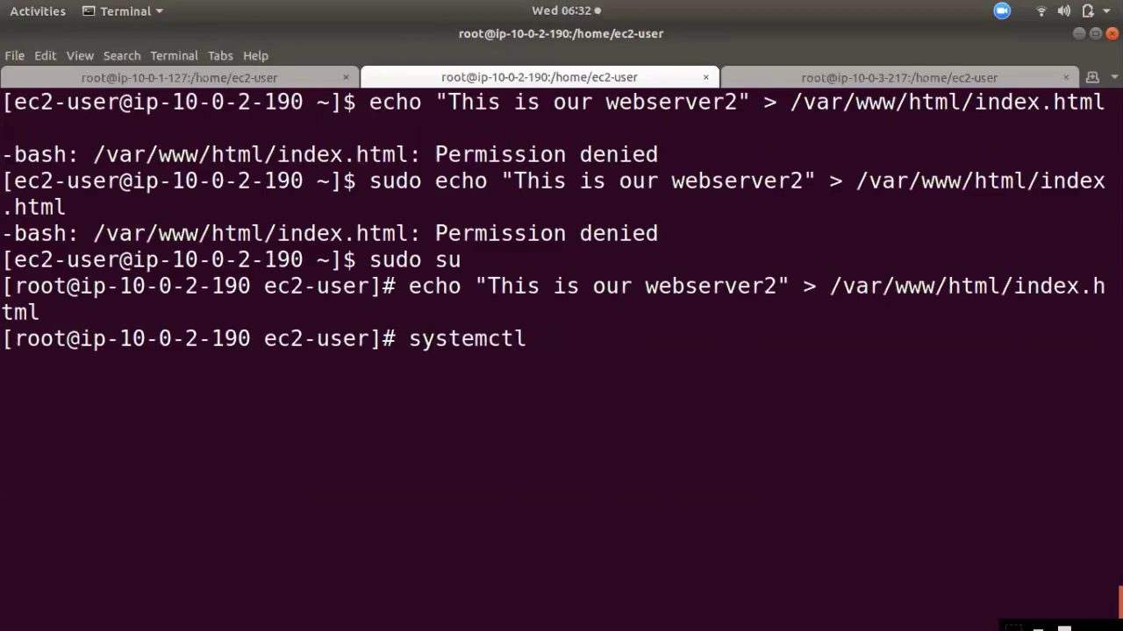
text( restart httpd)
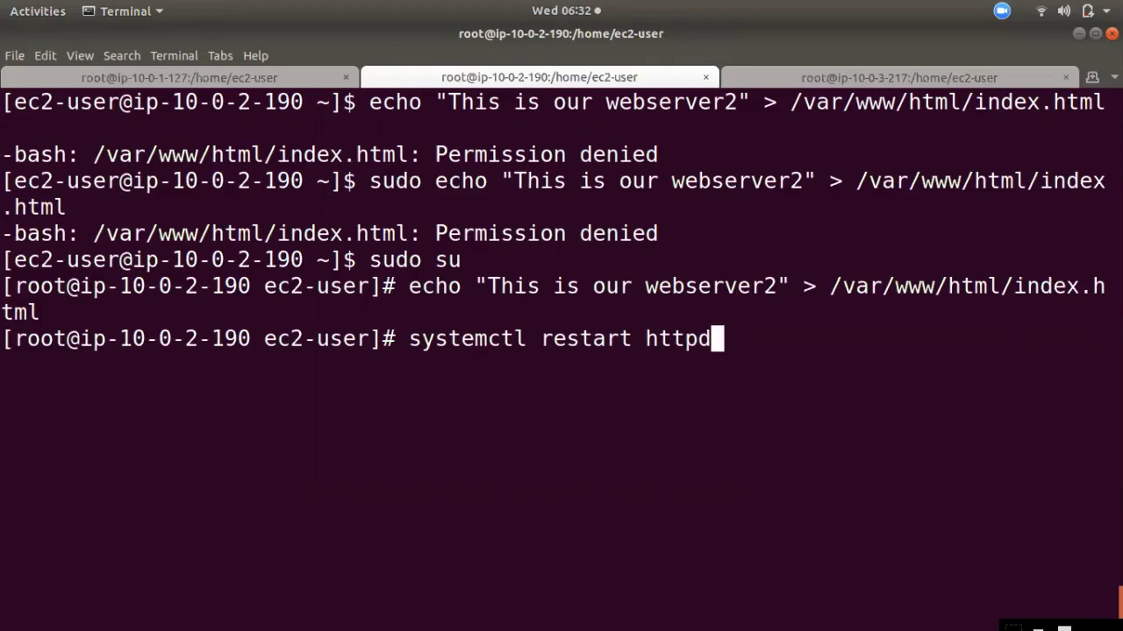
key(Return)
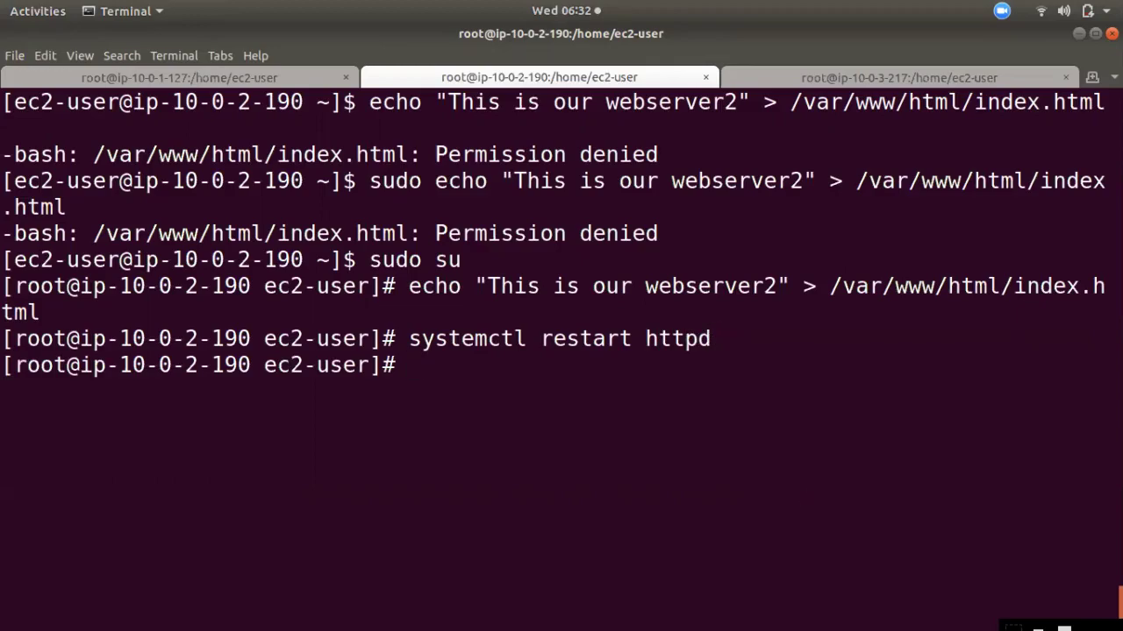
Restart the httpd service on ip-10-0-3-217 with systemctl.
click(936, 75)
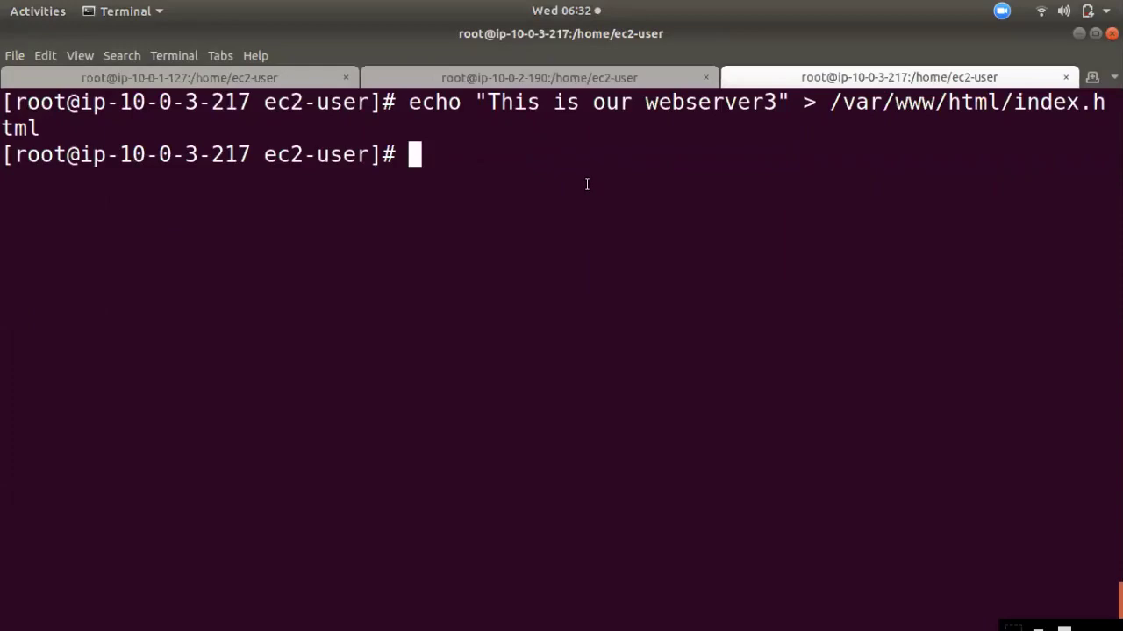
text(systemctl )
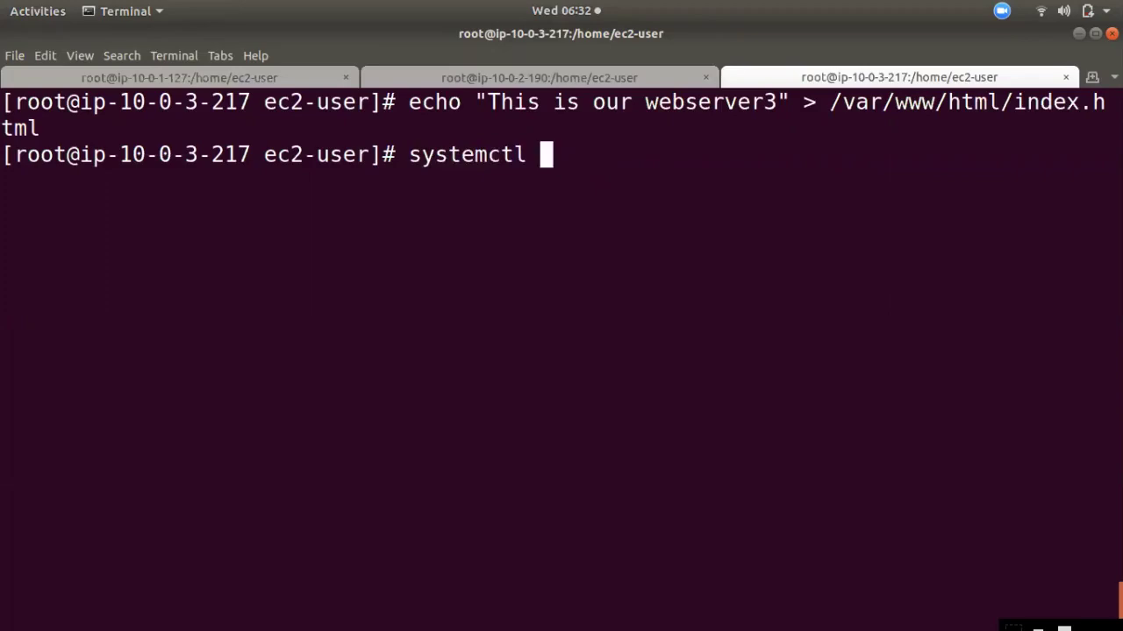
text(restart )
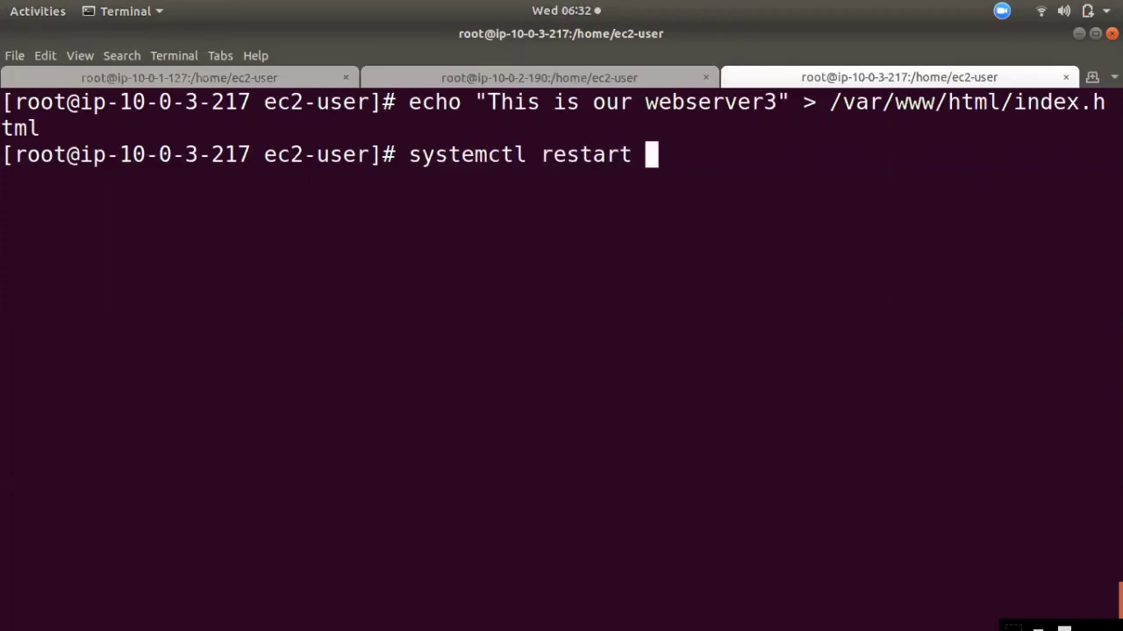
text(httpd)
key(Return)
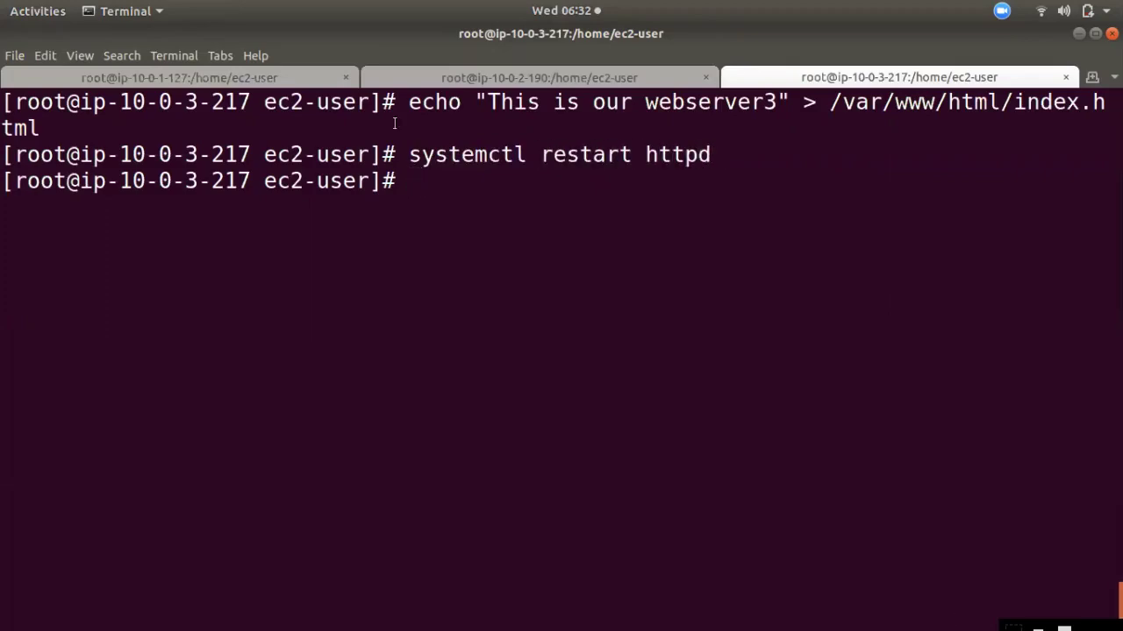
Switch to the EC2 instances list in Firefox and select only the ap-south-1a instance to show its details.
click(27, 48)
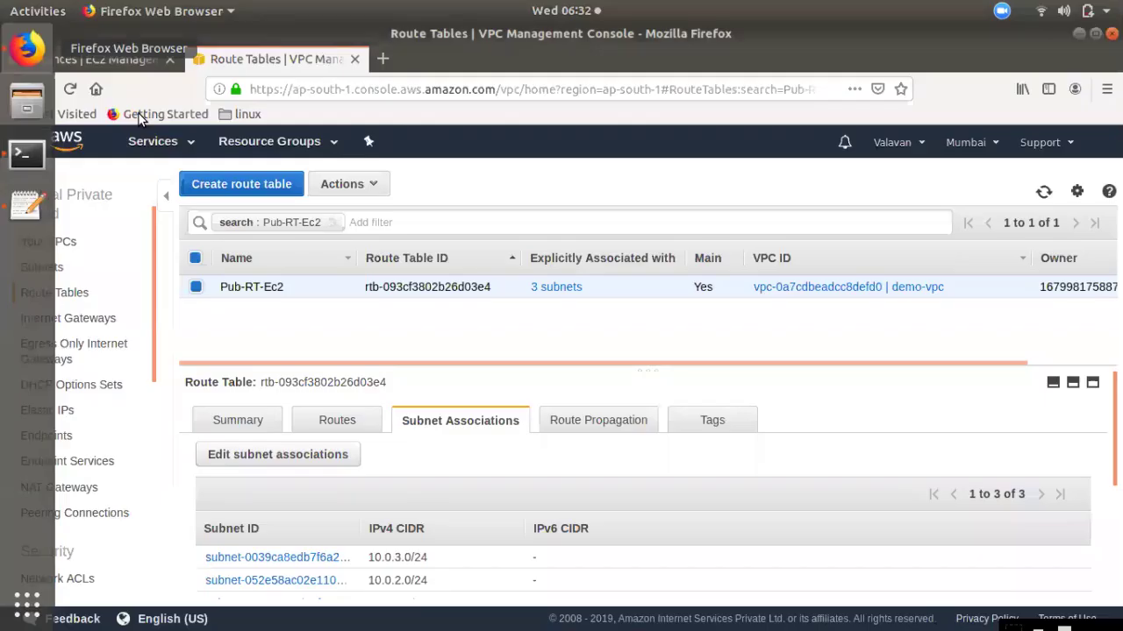
click(96, 59)
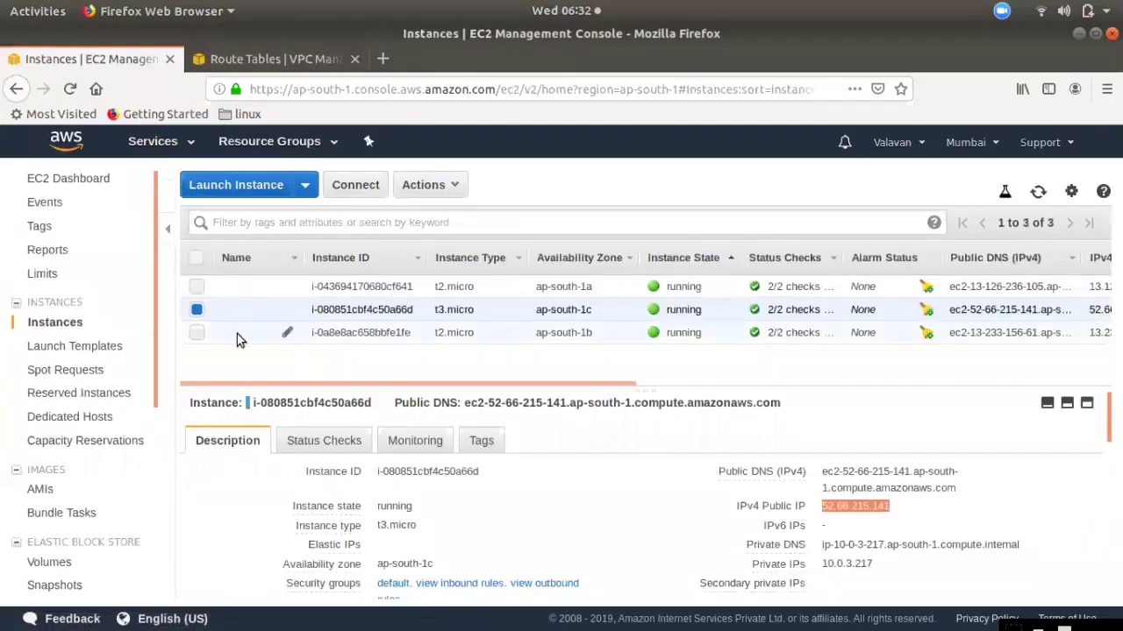
click(197, 309)
click(197, 285)
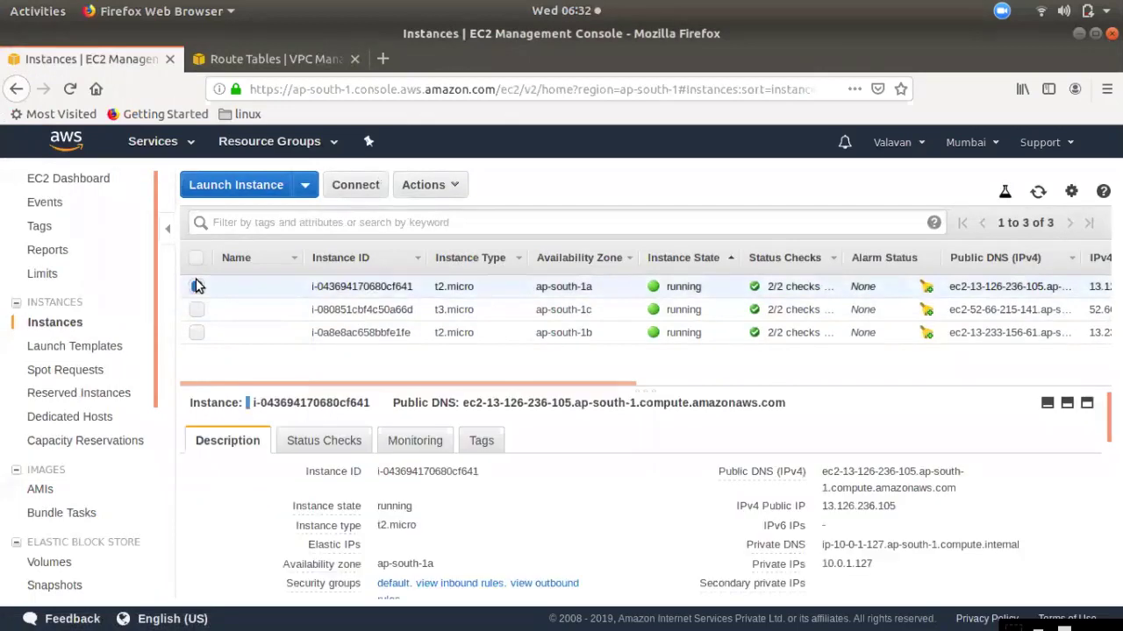
Copy the ap-south-1a instance's public IP 13.126.236.105 and open it in a new browser tab to check its web page.
click(197, 286)
click(198, 287)
click(904, 507)
click(383, 58)
key(ctrl+v)
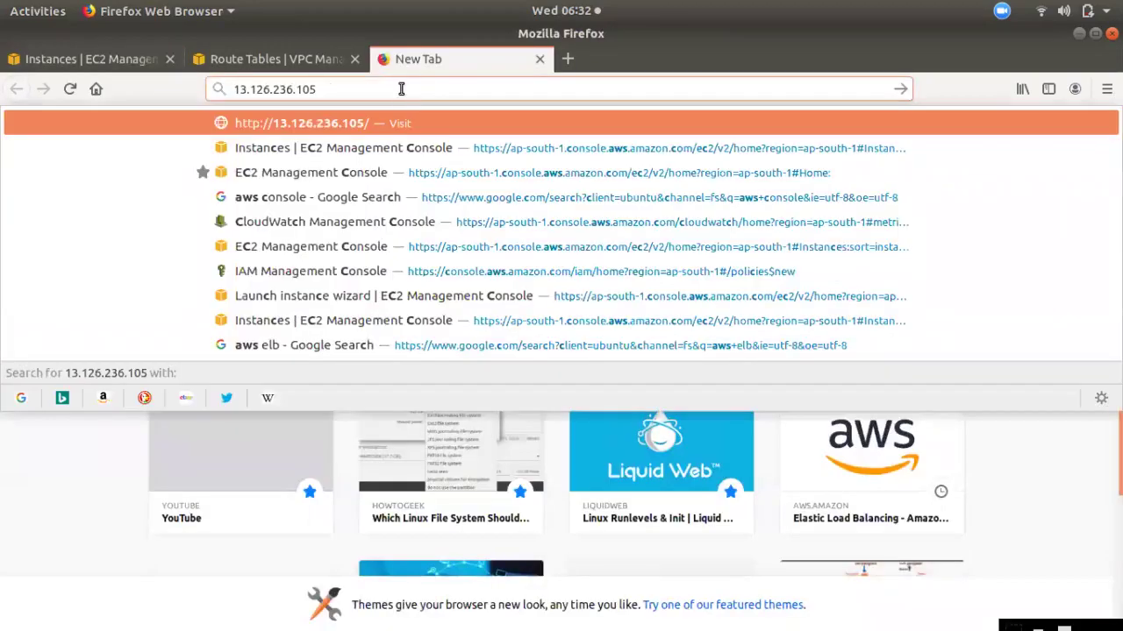
key(Return)
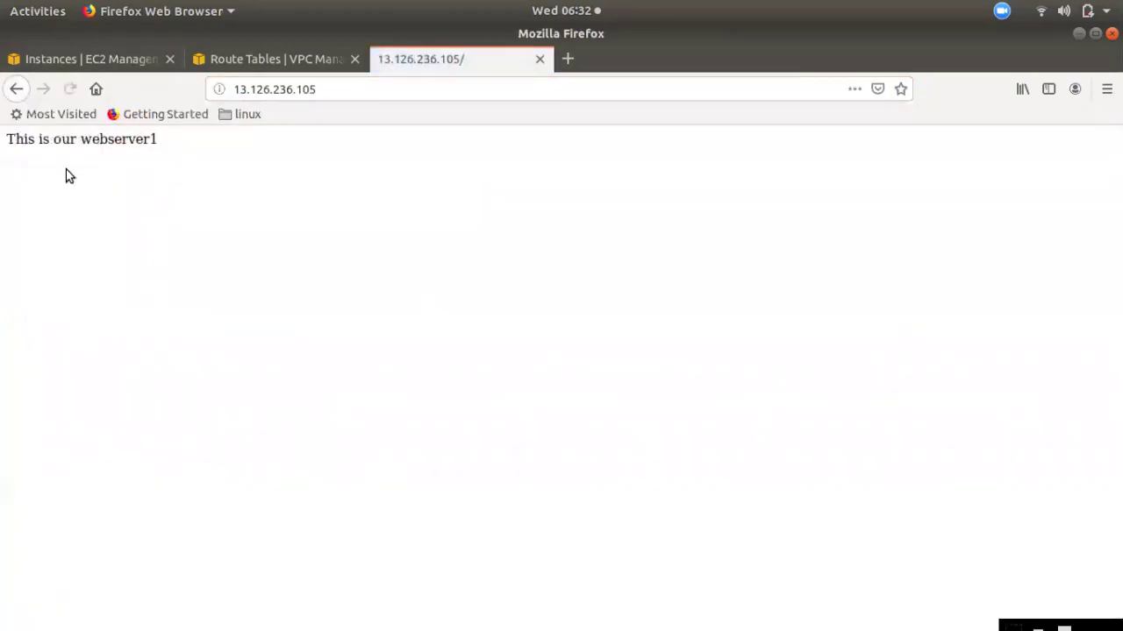
key(ctrl+plus)
key(ctrl+plus)
key(ctrl+plus)
double_click(46, 147)
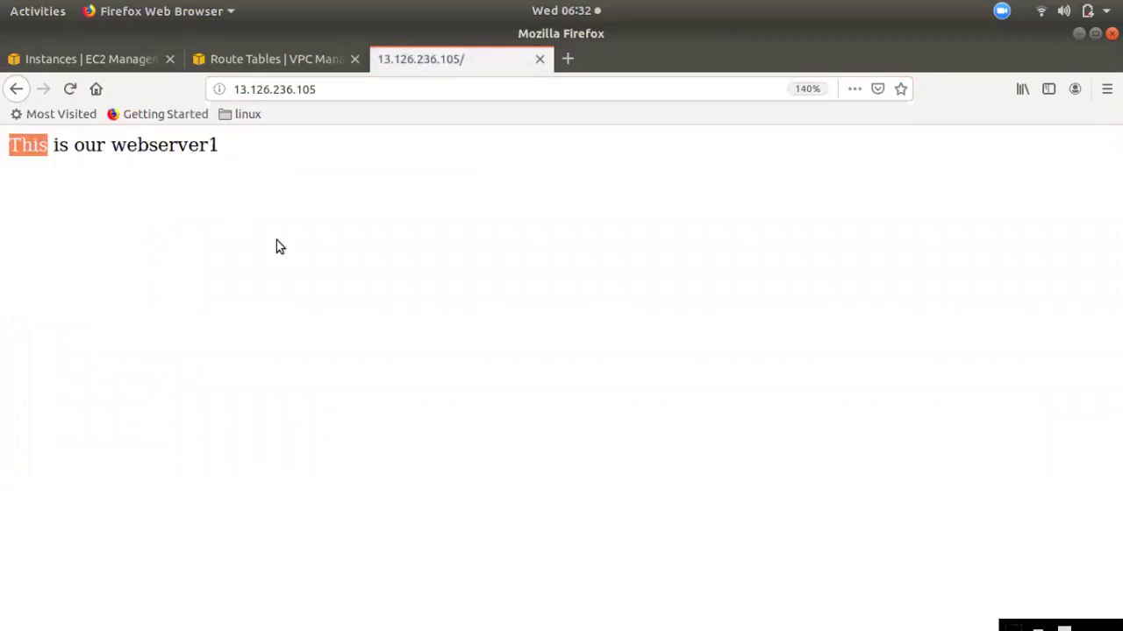
click(240, 188)
Copy the ap-south-1c instance's public IP 52.66.215.141 and open it in a new browser tab to check its web page.
click(88, 59)
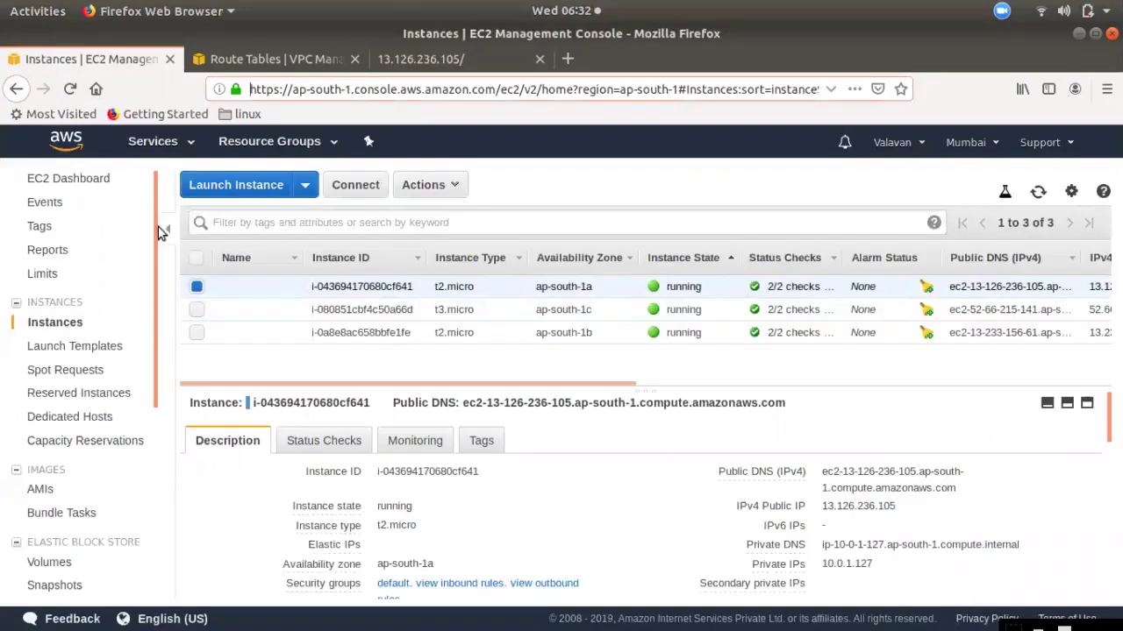
click(195, 288)
key(Down)
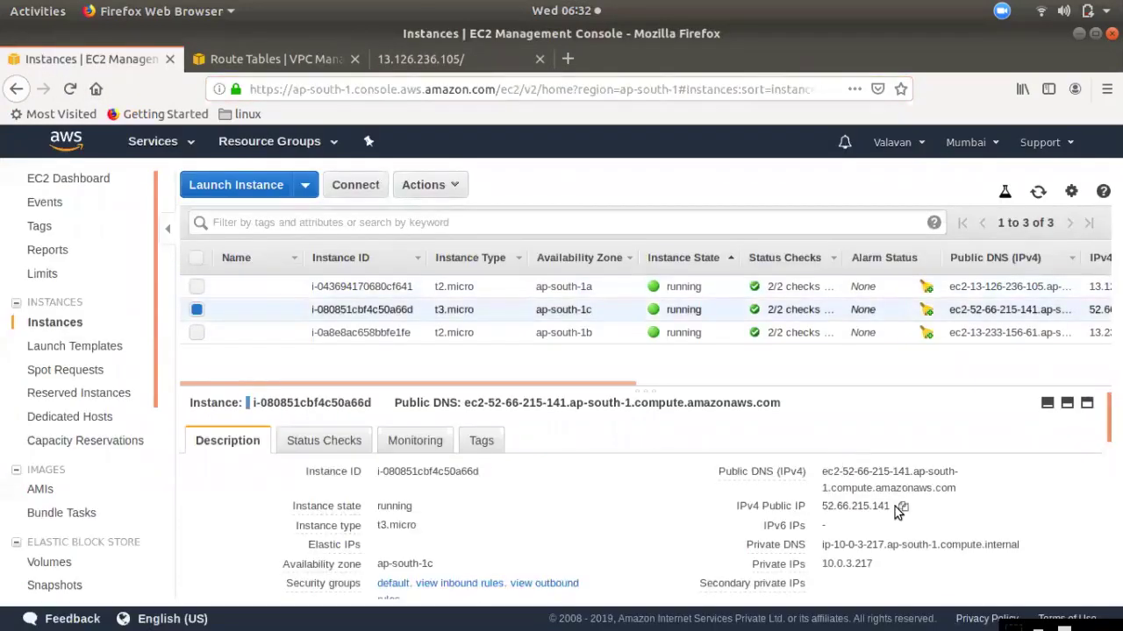
click(900, 507)
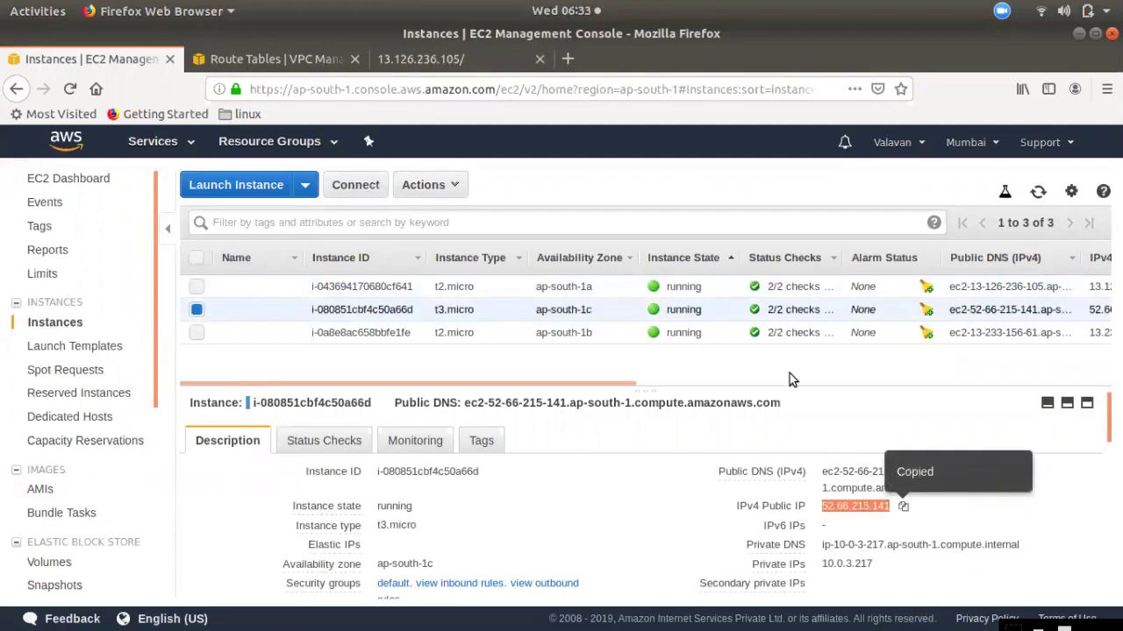
click(567, 58)
key(ctrl+v)
key(Return)
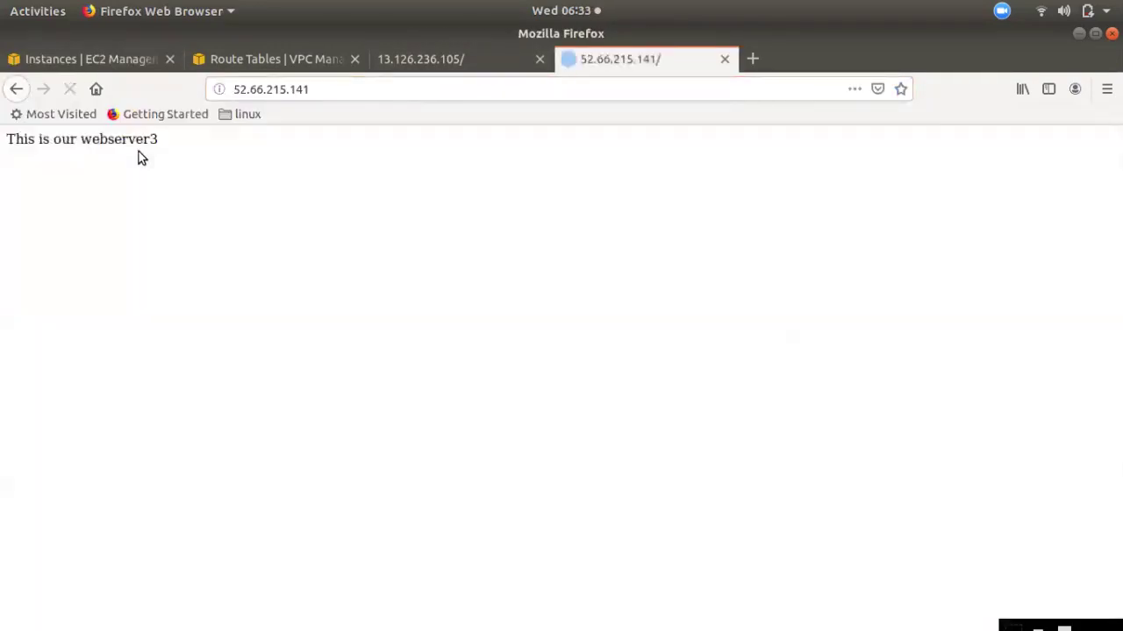
drag(91, 139, 162, 141)
Copy the ap-south-1b instance's public IP 13.233.156.61 and open it in a new browser tab to check its web page.
click(87, 58)
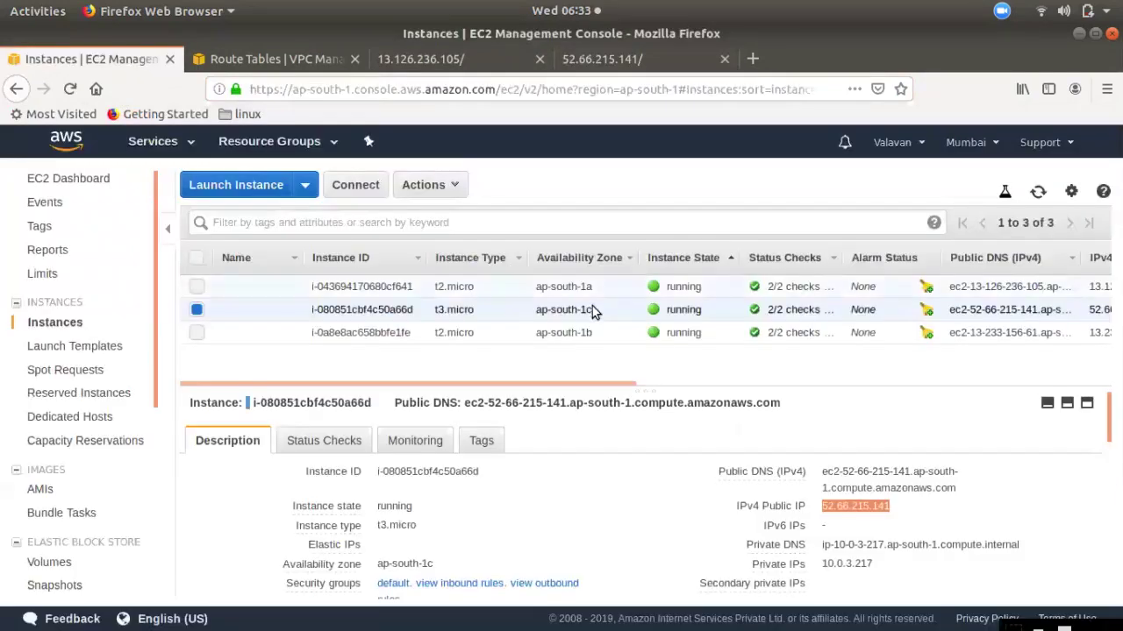
click(197, 333)
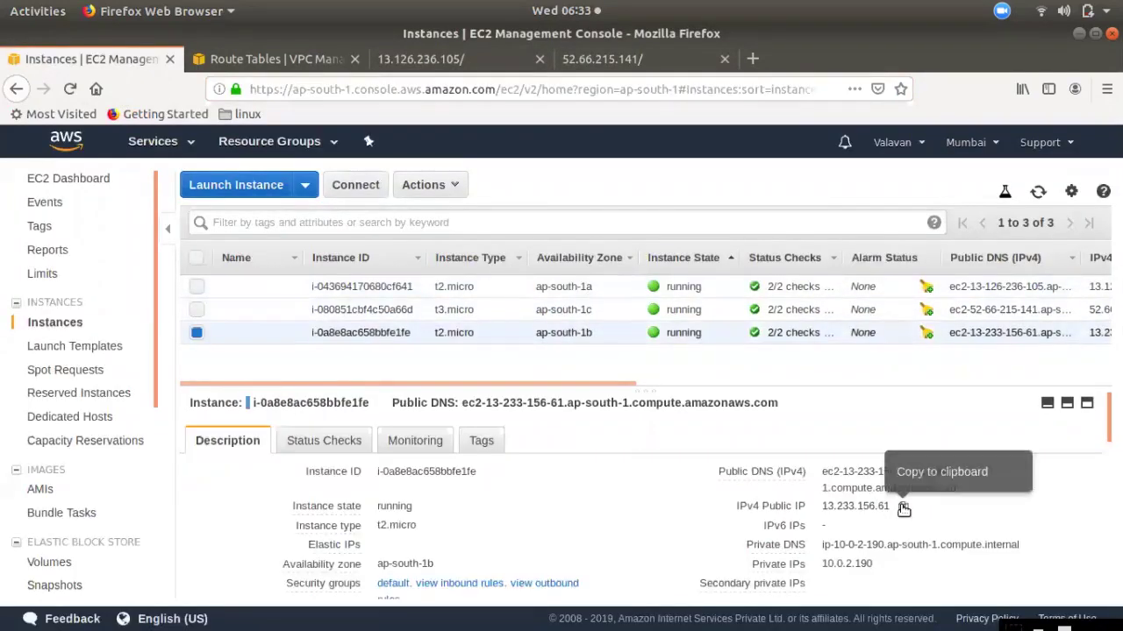
click(903, 508)
click(753, 59)
key(ctrl+v)
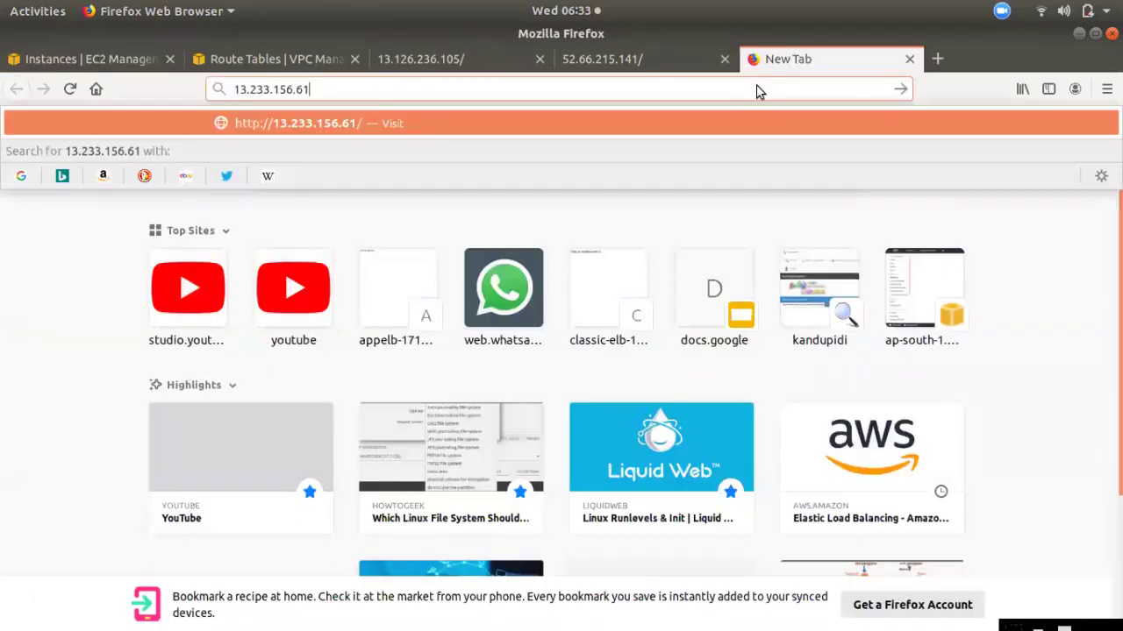
key(Return)
drag(92, 140, 246, 162)
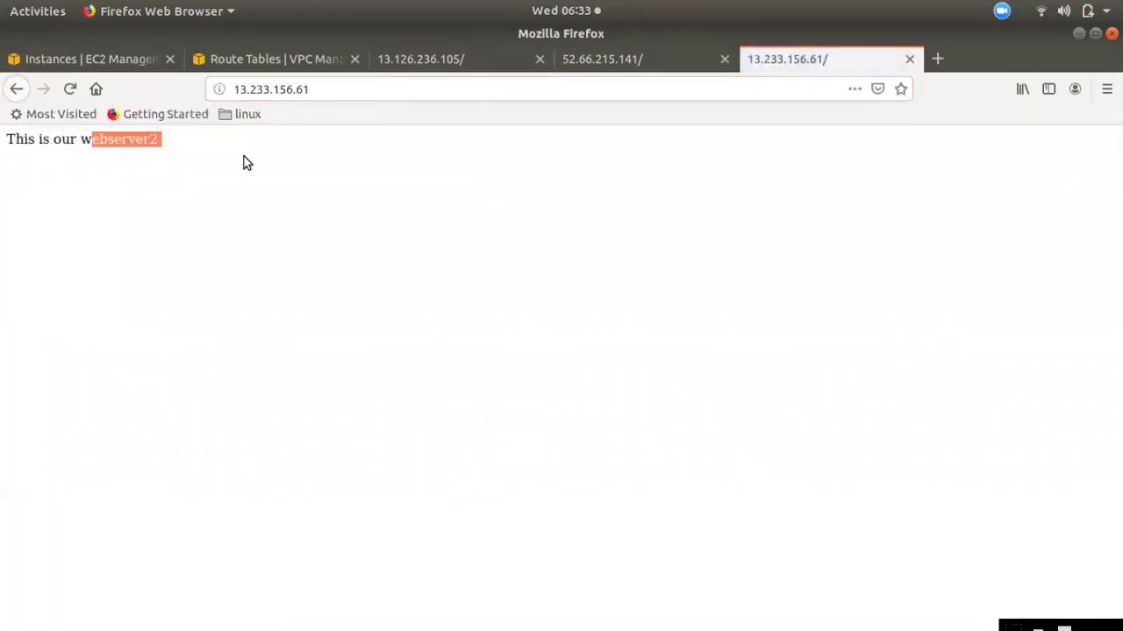
key(ctrl+plus)
key(ctrl+plus)
key(ctrl+plus)
click(141, 173)
double_click(119, 153)
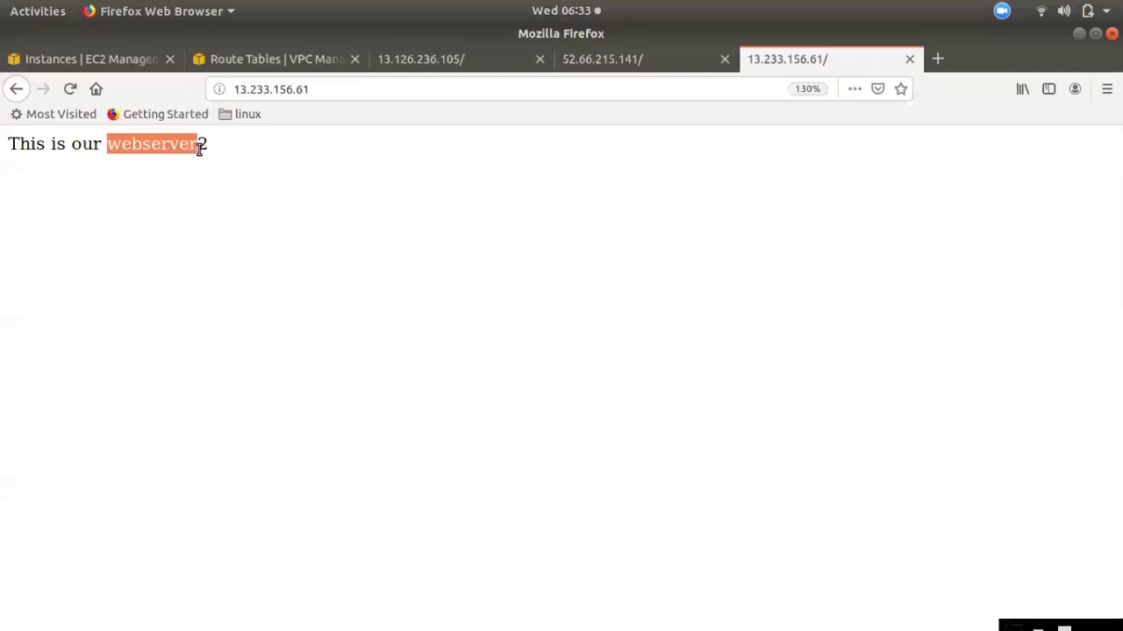
click(359, 188)
Review the Classic-ELB-Handson task list in Text Editor, and return to the EC2 console in Firefox.
click(129, 58)
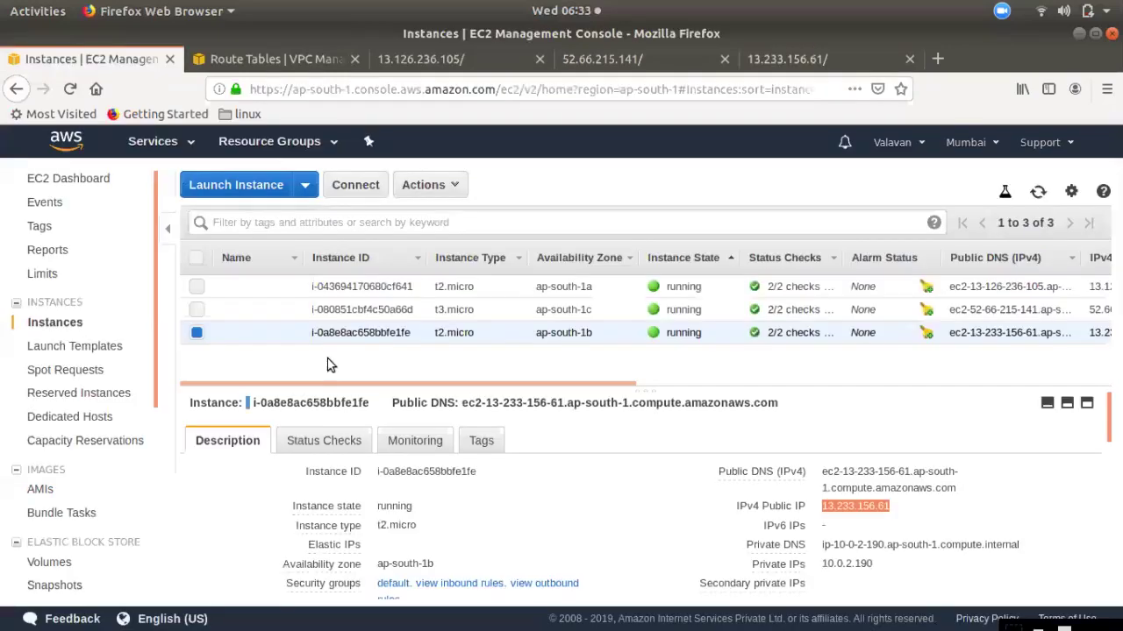
click(19, 207)
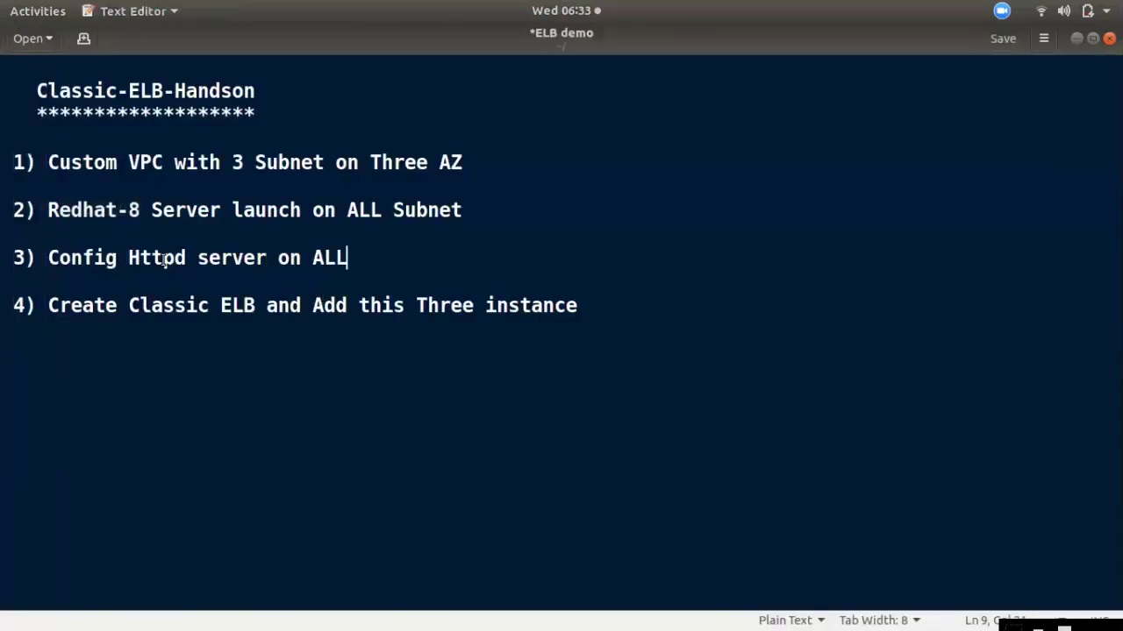
key(Home)
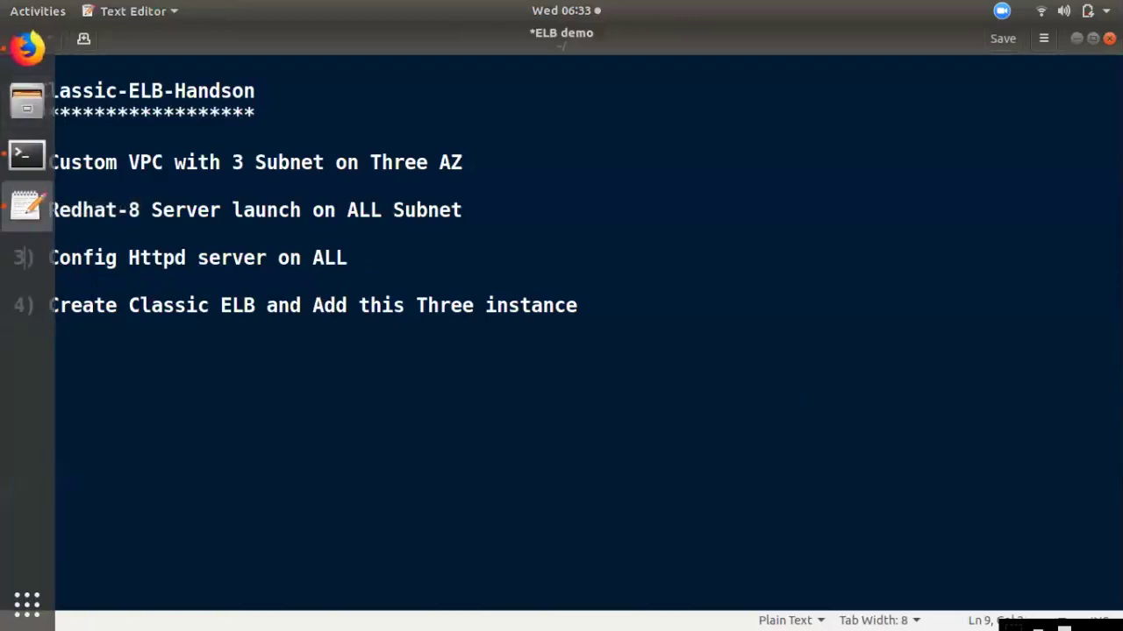
click(14, 56)
click(24, 49)
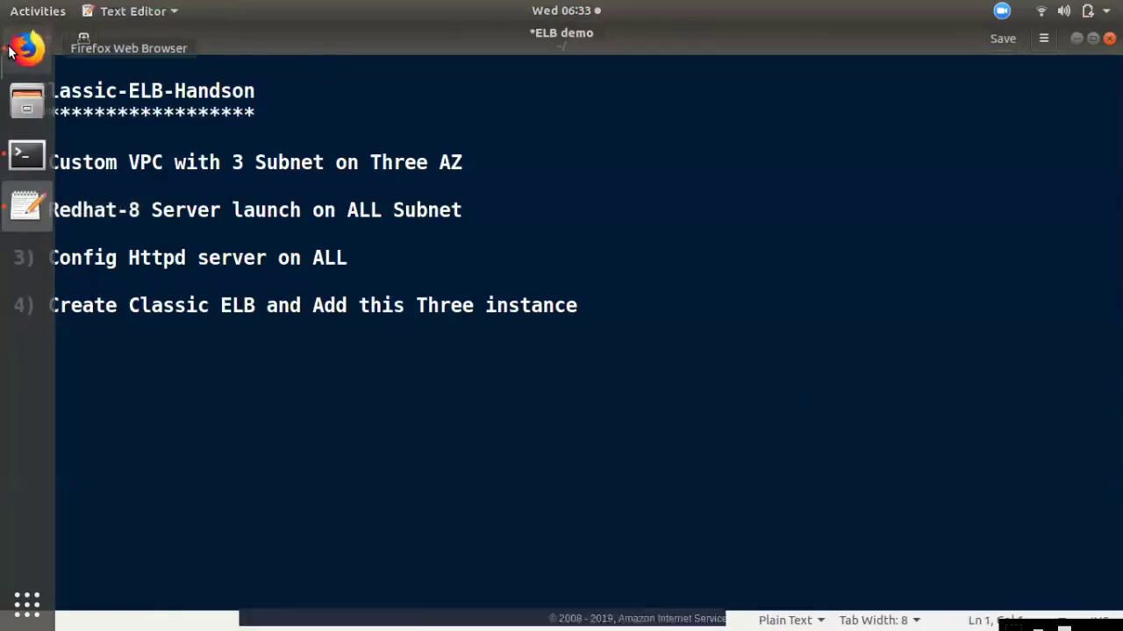
Start creating a new Classic Load Balancer from the EC2 Load Balancers page.
scroll(44, 513, down, 3)
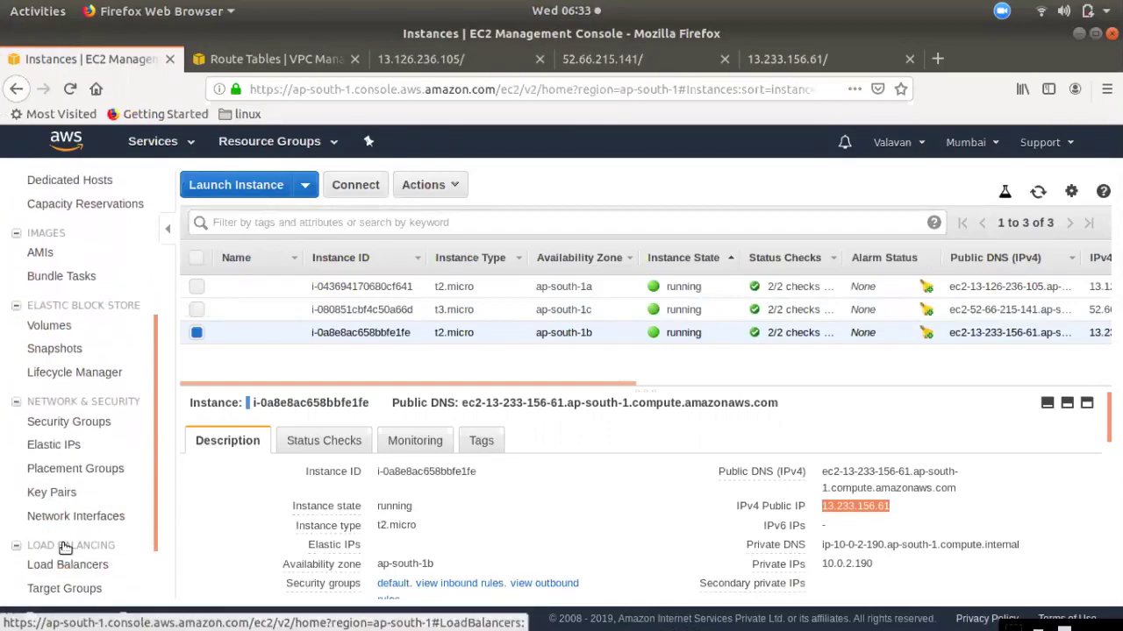
click(63, 565)
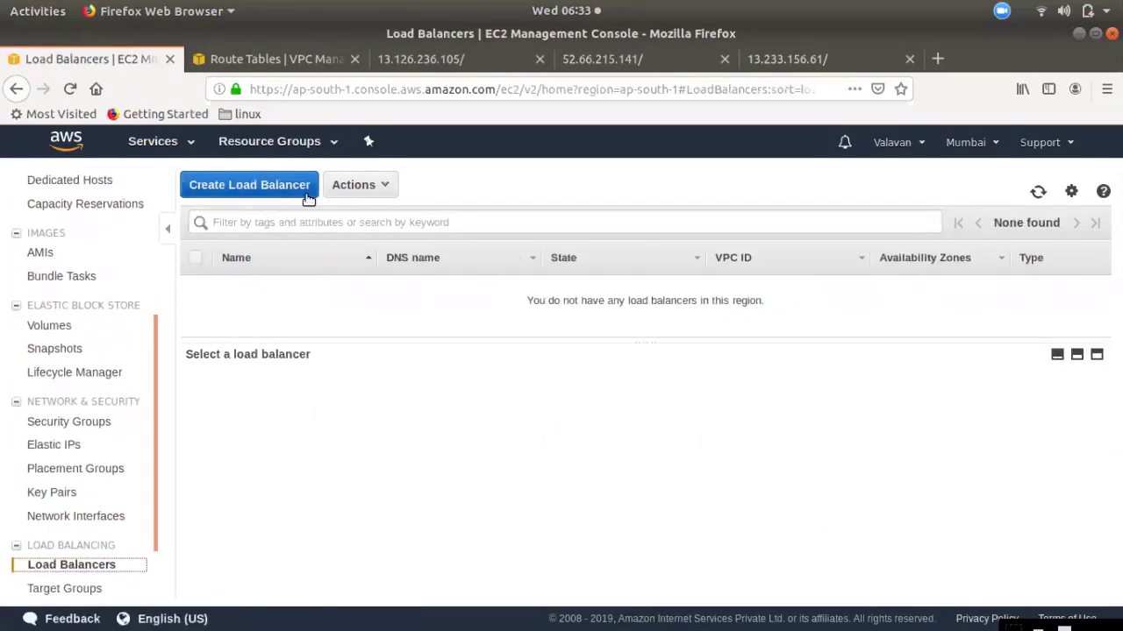
click(233, 185)
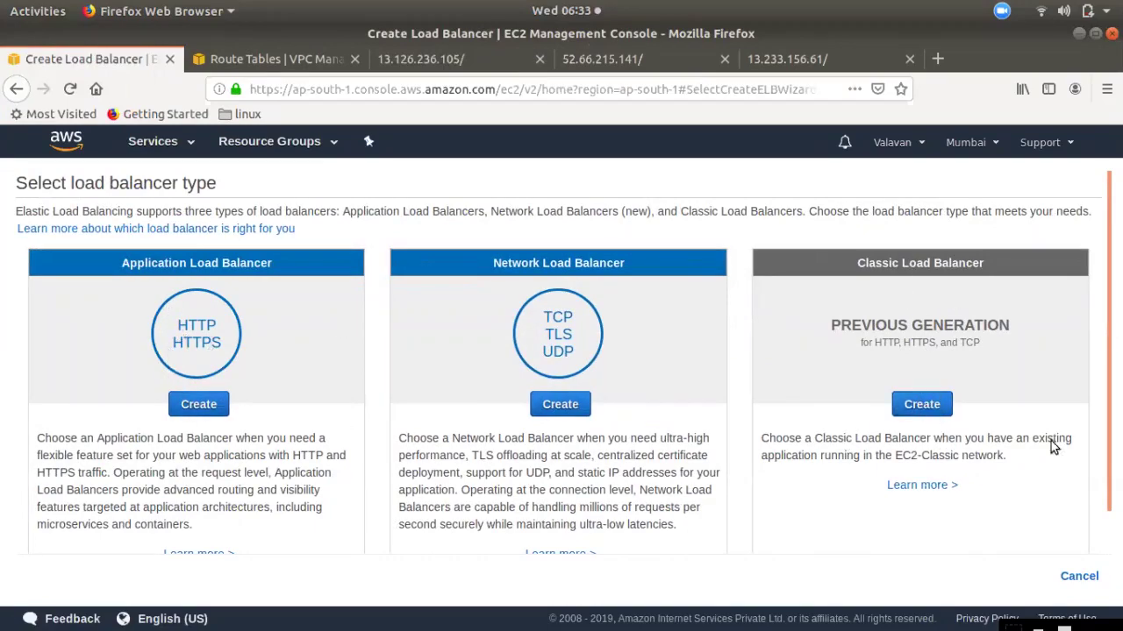
click(922, 404)
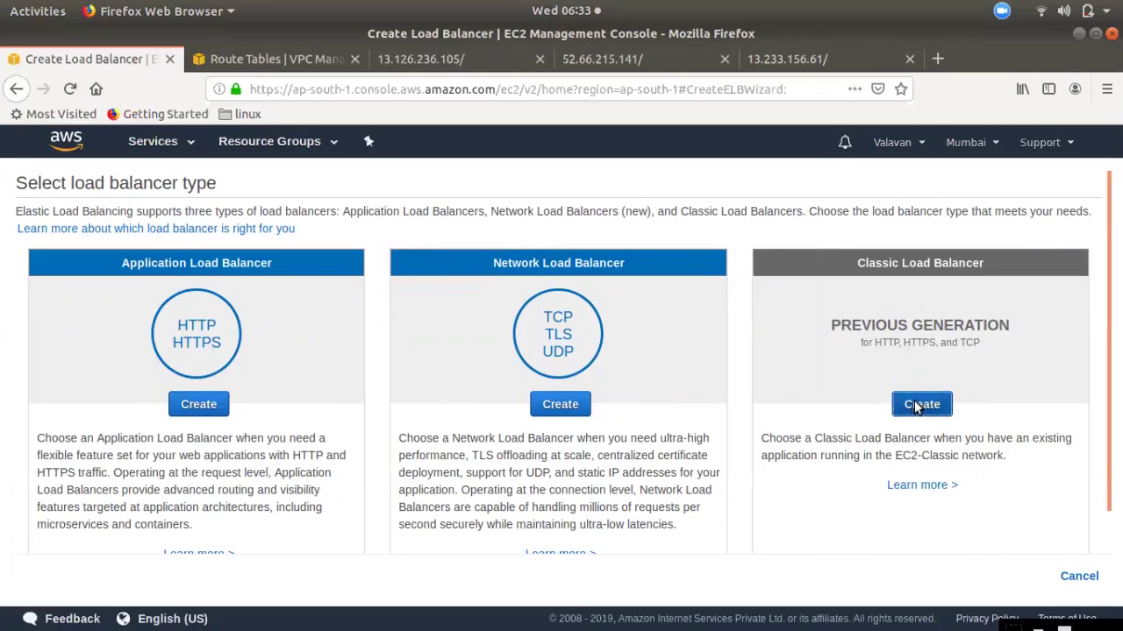
Name the load balancer Demo-Classic and place it inside demo-vpc (10.0.0.0/16).
click(315, 339)
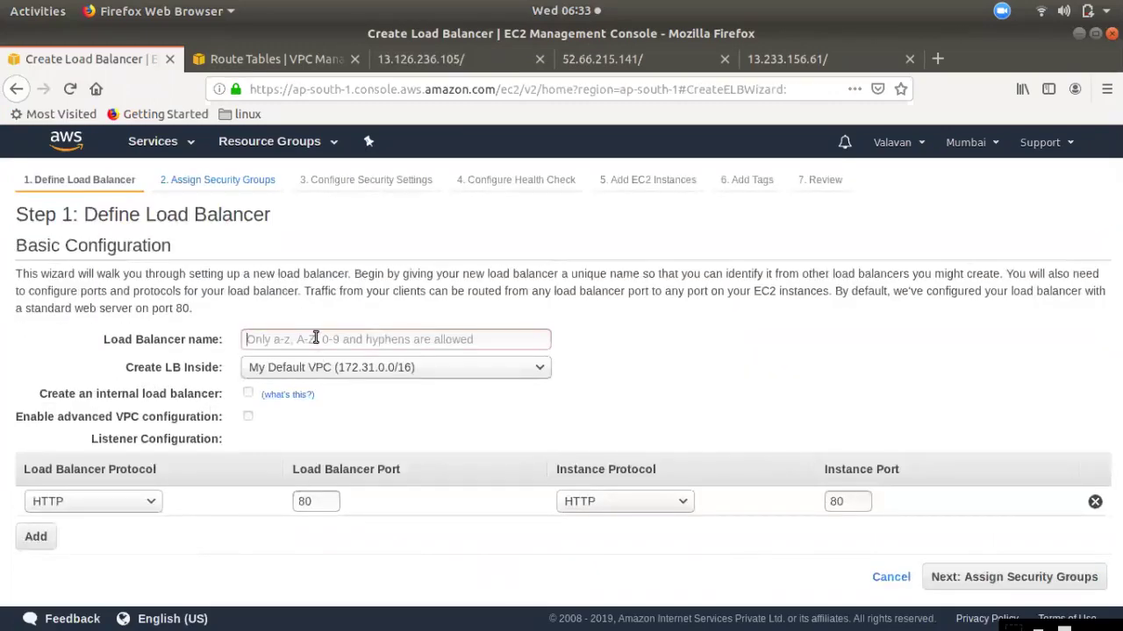
text(Demo)
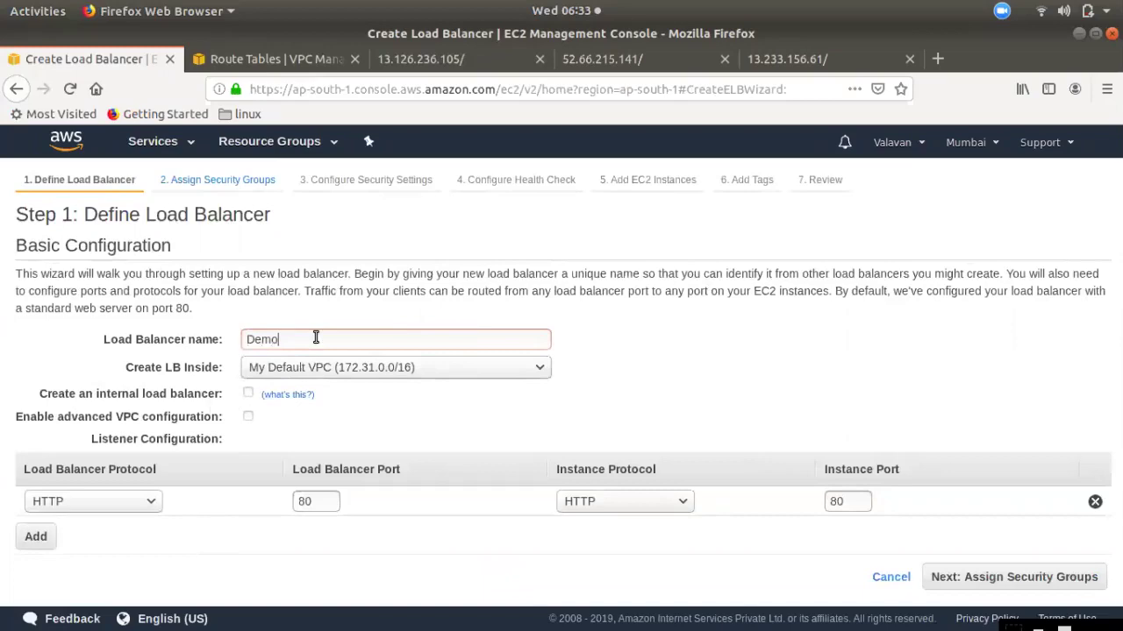
text(-Classic)
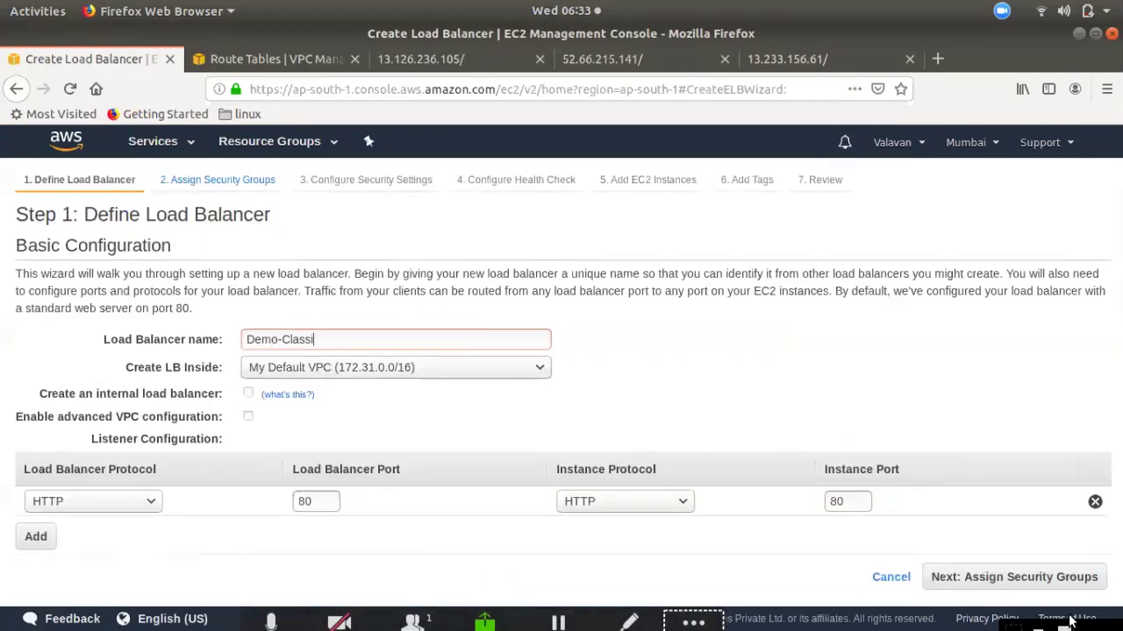
click(339, 368)
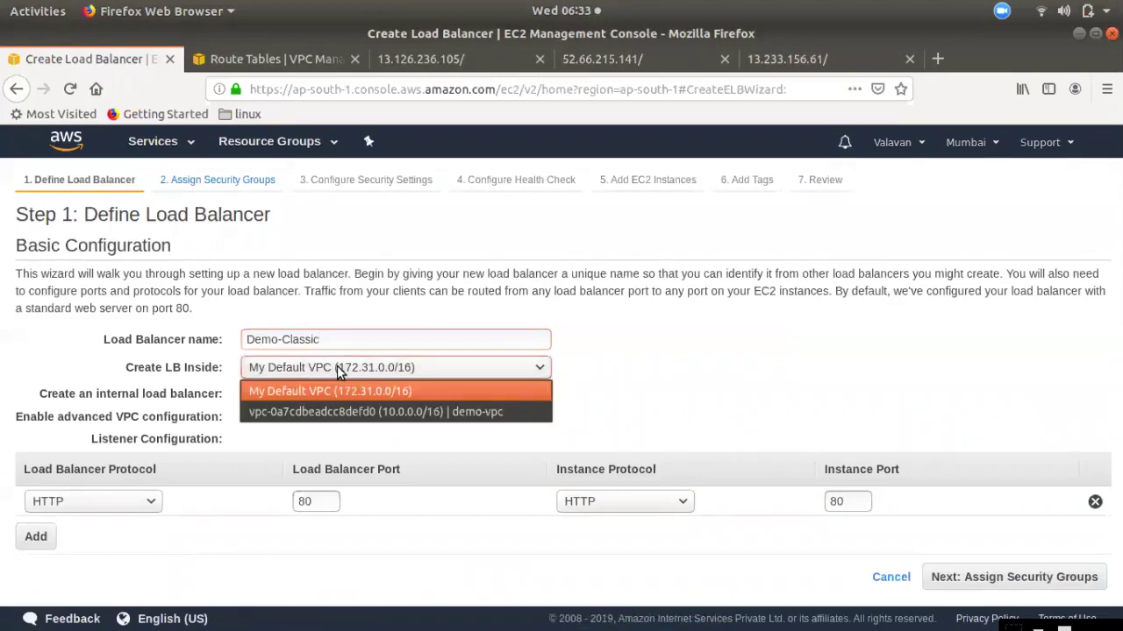
click(458, 412)
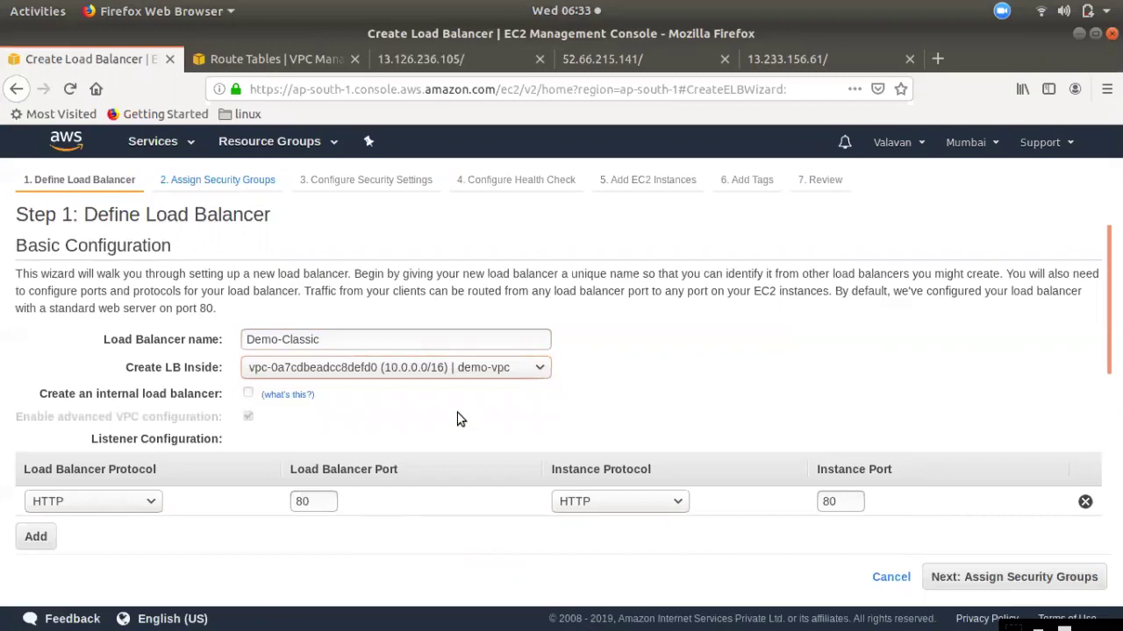
Add the subnets AZ-1-Web-Sub, AZ-2-Web-Sub and Az-3-WEb-Sub to the load balancer.
scroll(458, 418, down, 3)
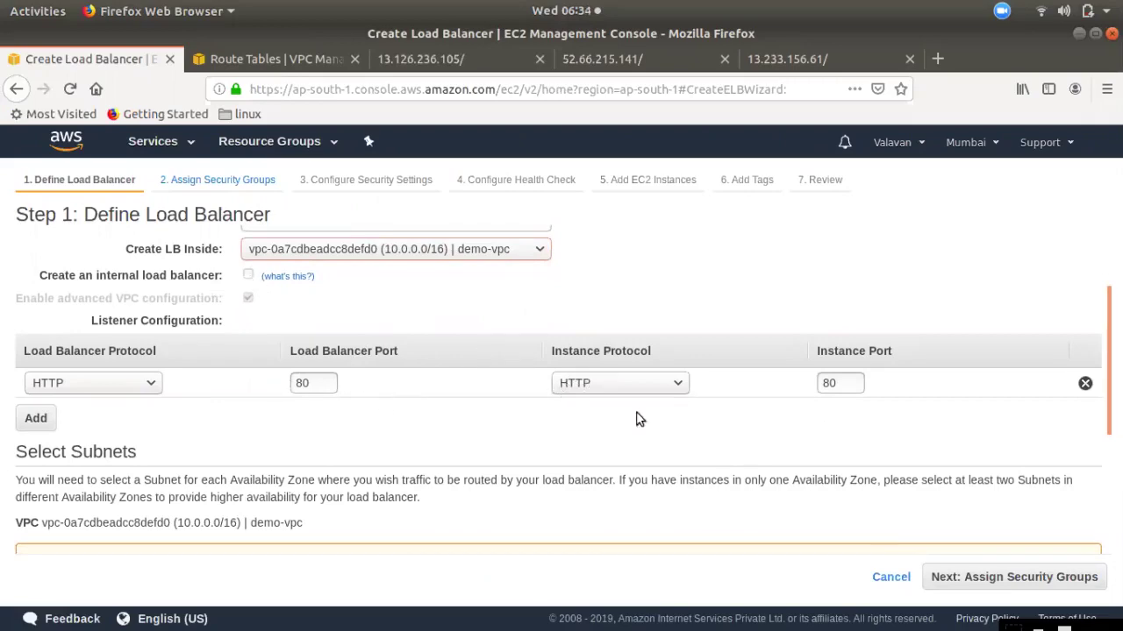
scroll(608, 427, down, 5)
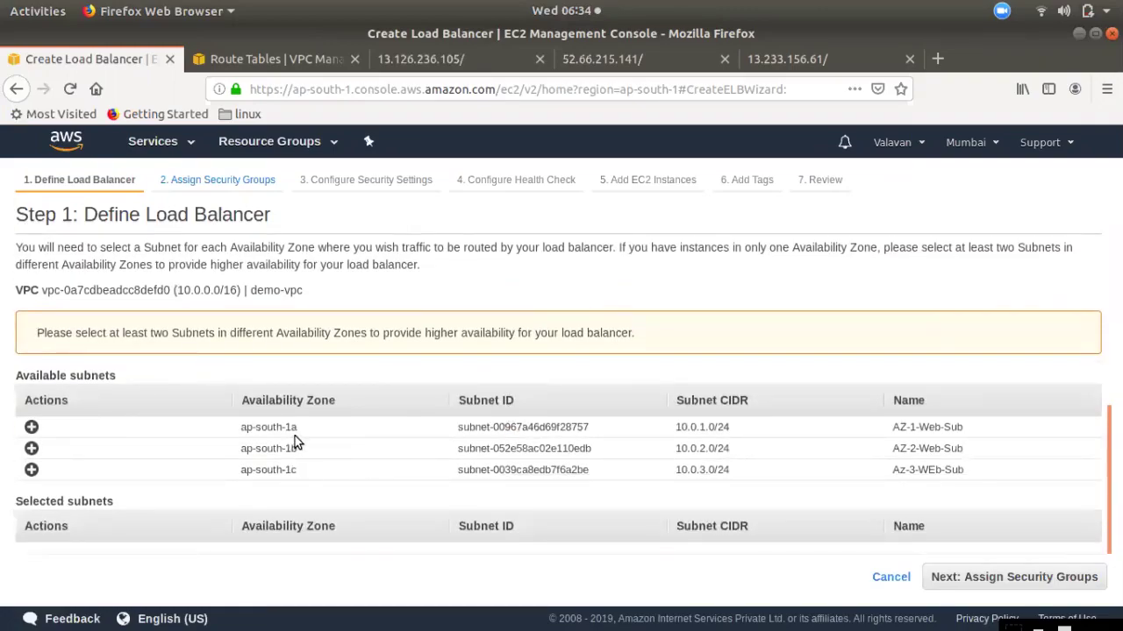
click(31, 428)
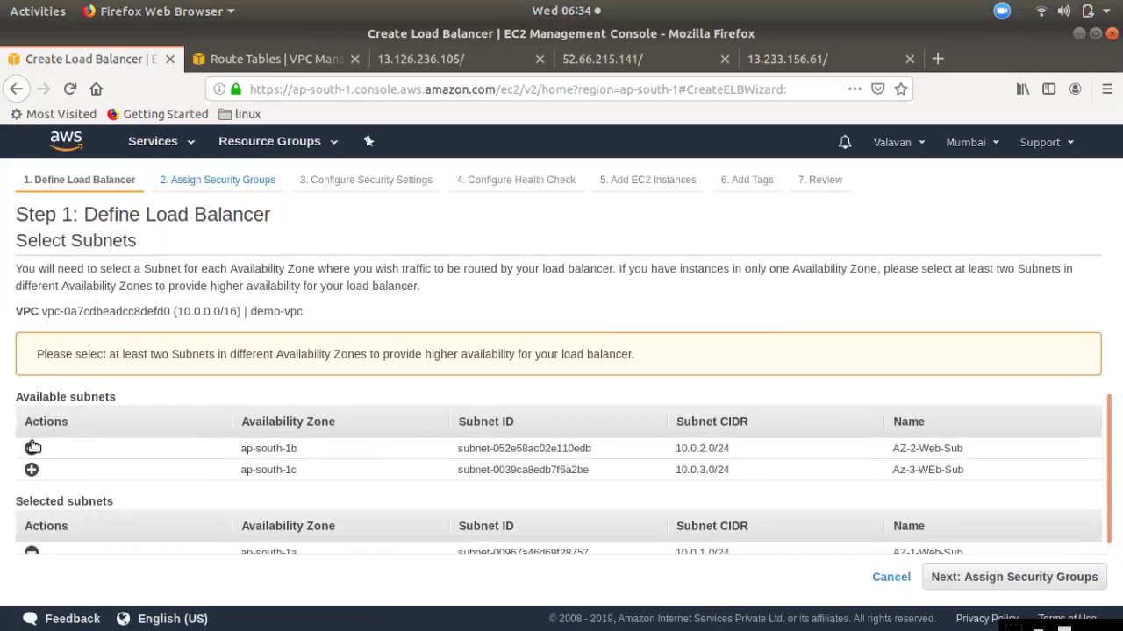
click(31, 444)
click(31, 445)
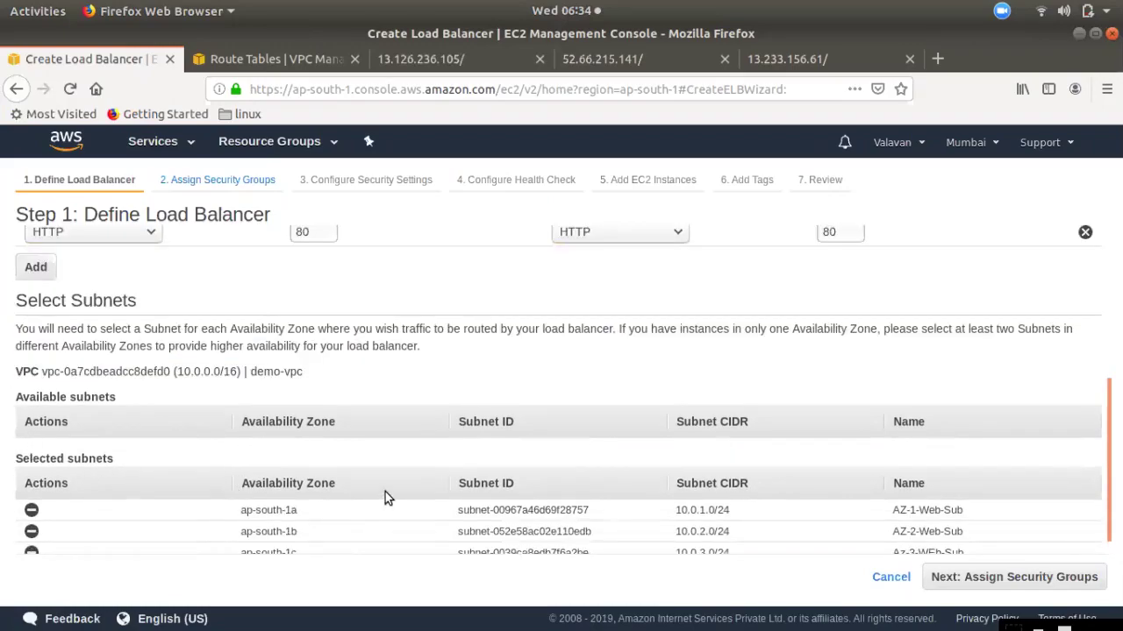
scroll(385, 492, down, 1)
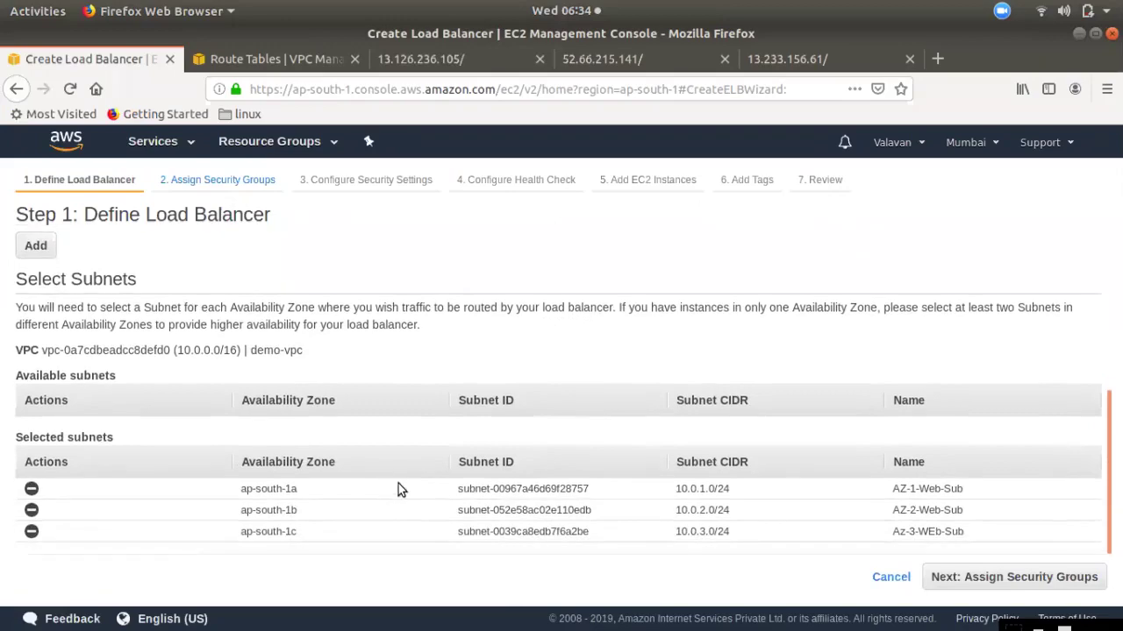
Accept the default VPC security group and the current security settings, continuing to the health check configuration.
click(1030, 581)
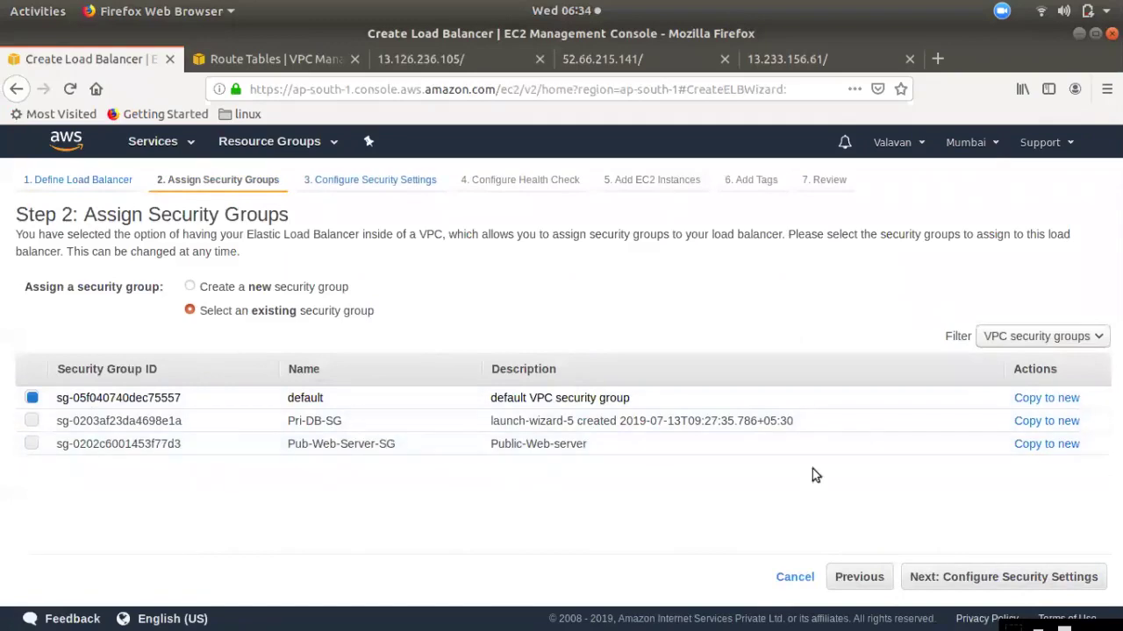
click(955, 581)
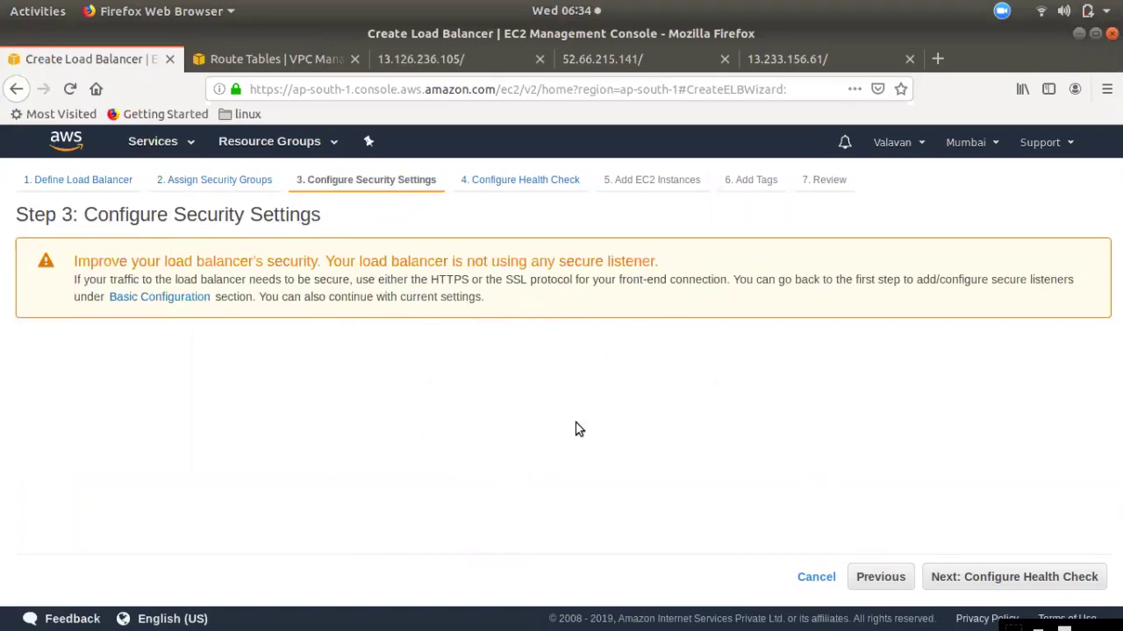
click(1070, 586)
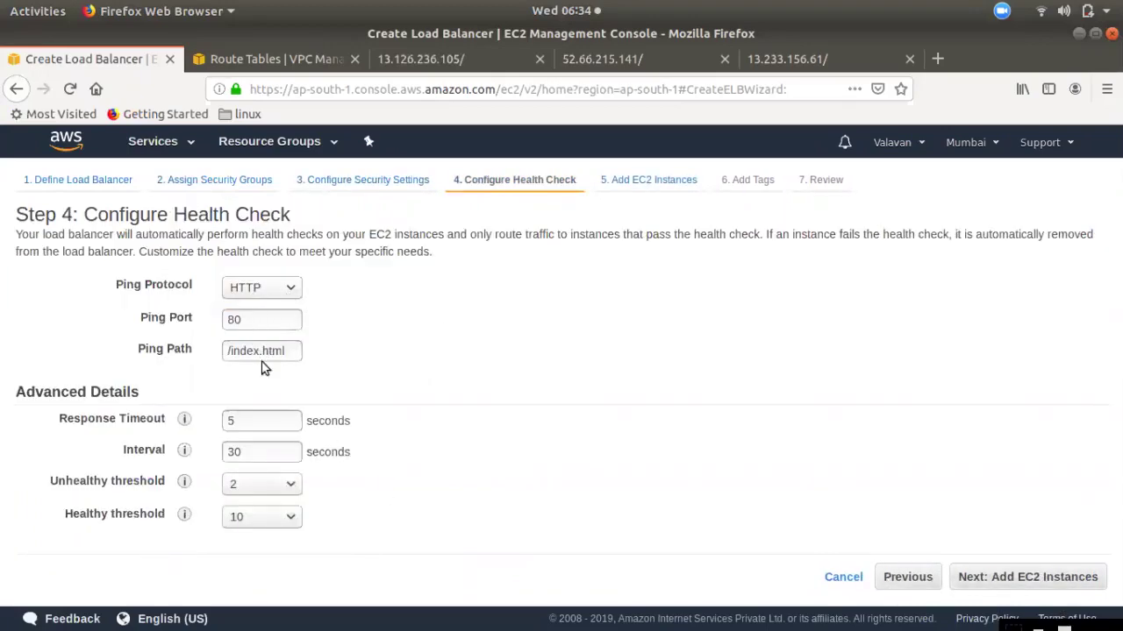
Set the health check interval to 5 seconds and continue to adding EC2 instances.
click(254, 423)
key(Tab)
text(5)
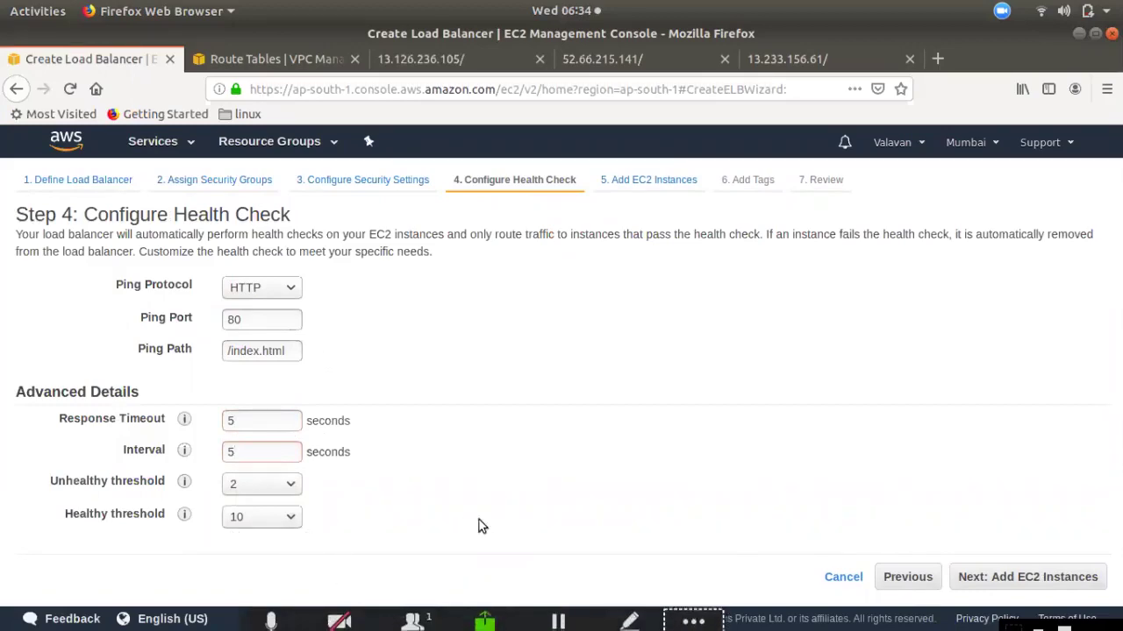
click(1084, 580)
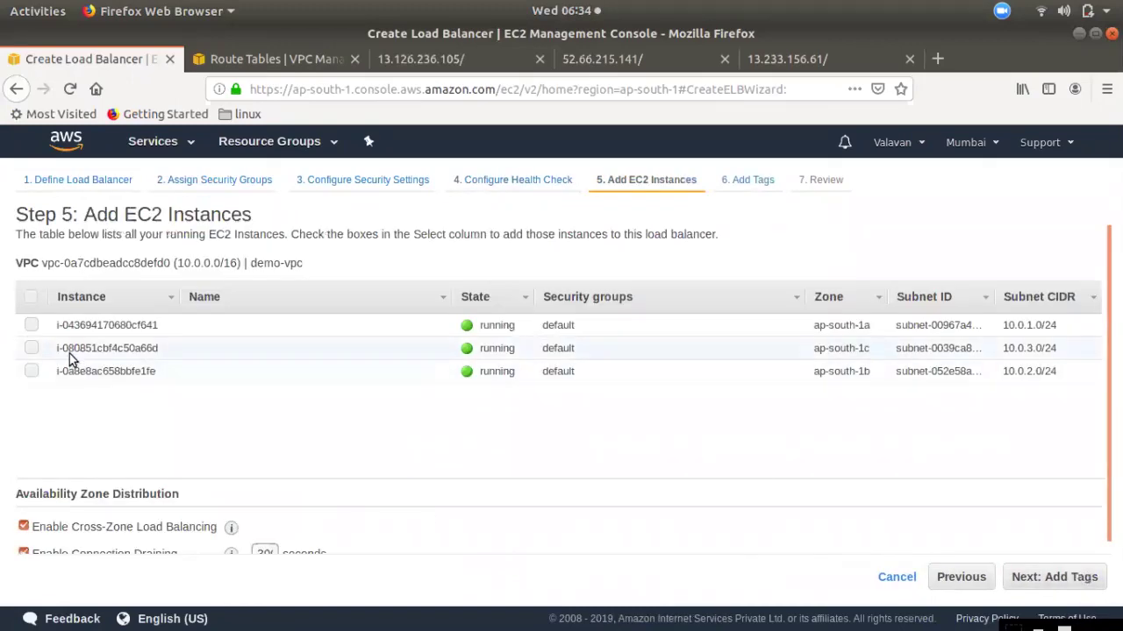
Add all three running demo-vpc instances, keep cross-zone balancing and 300-second connection draining enabled, and continue to the tags.
click(32, 298)
scroll(299, 468, down, 2)
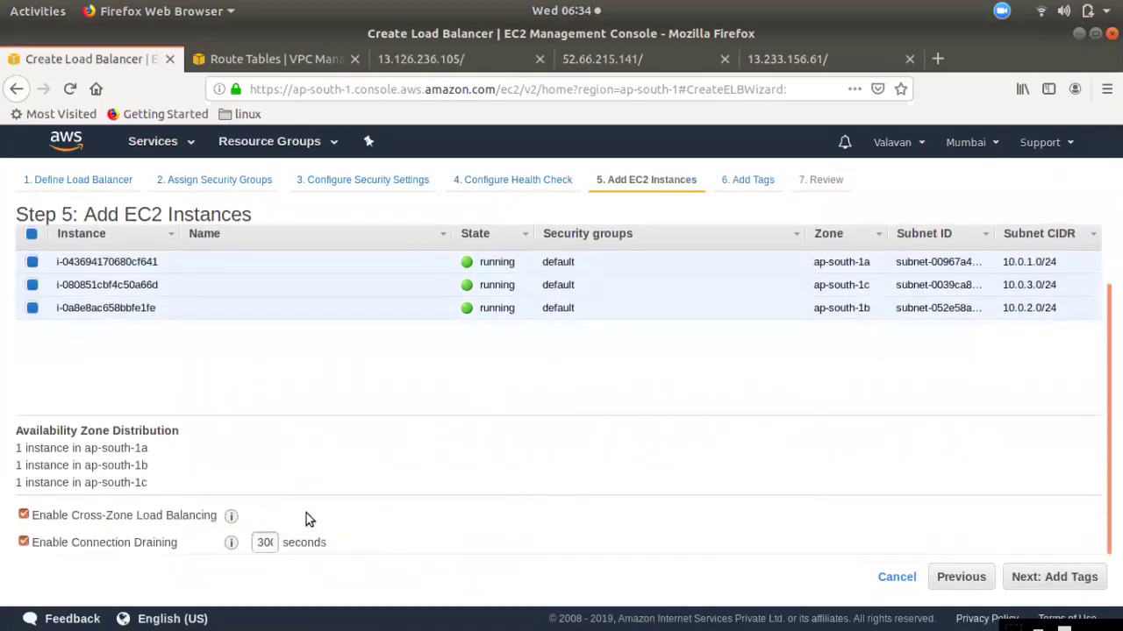
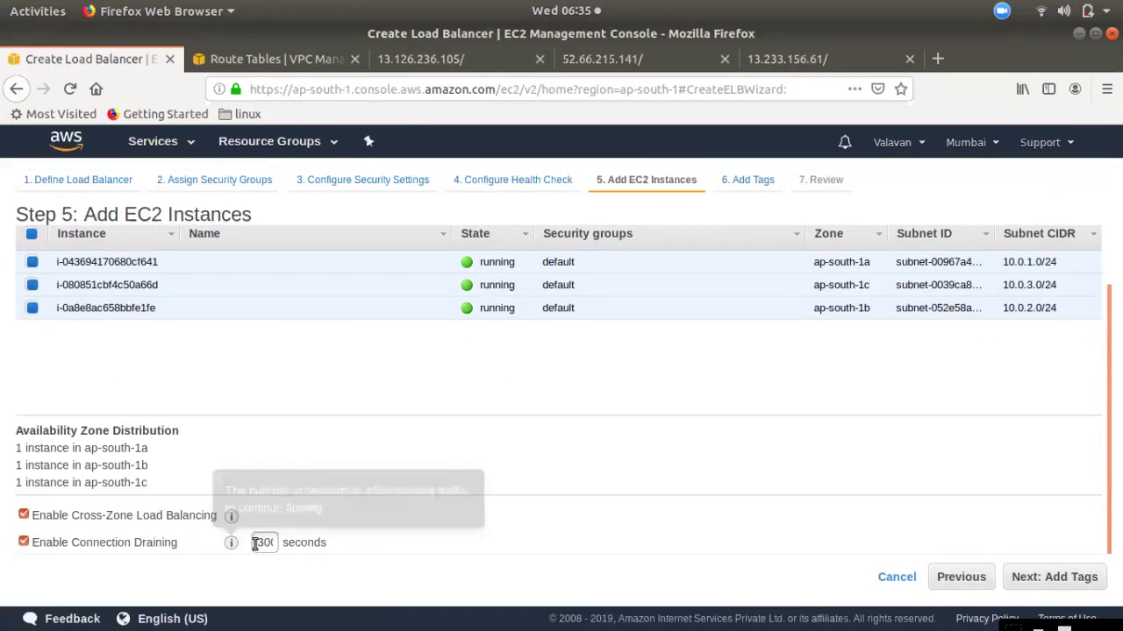
drag(256, 542, 307, 542)
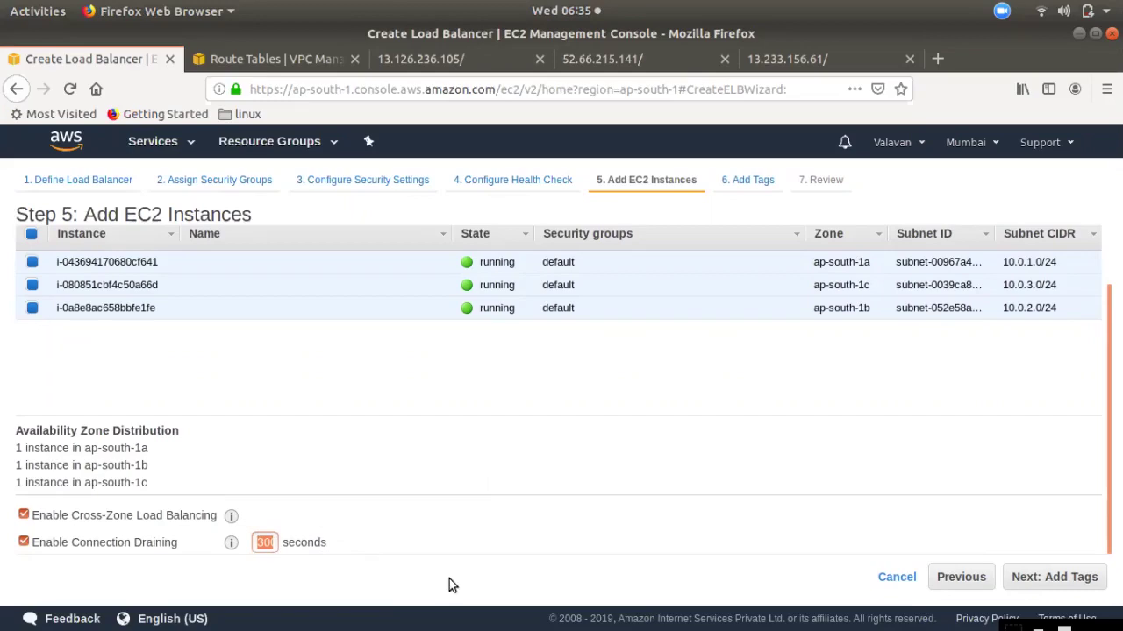
click(259, 542)
key(ctrl+a)
click(368, 566)
click(1048, 575)
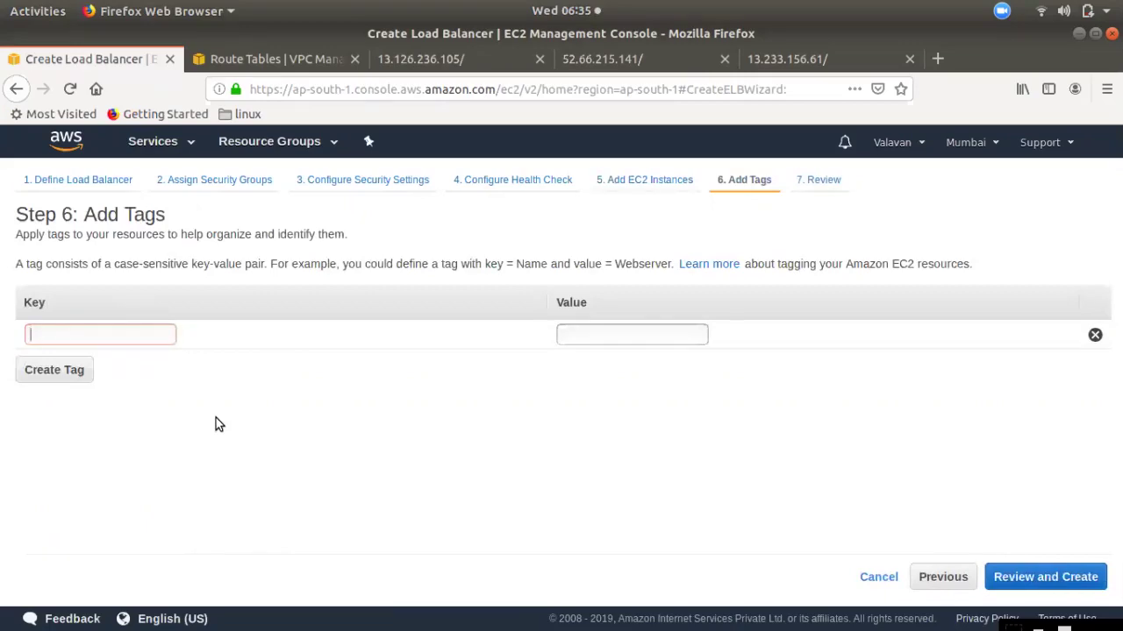
Tag the load balancer with key Name and value Classic-elb, and try to create it from the review.
text(Name)
key(Tab)
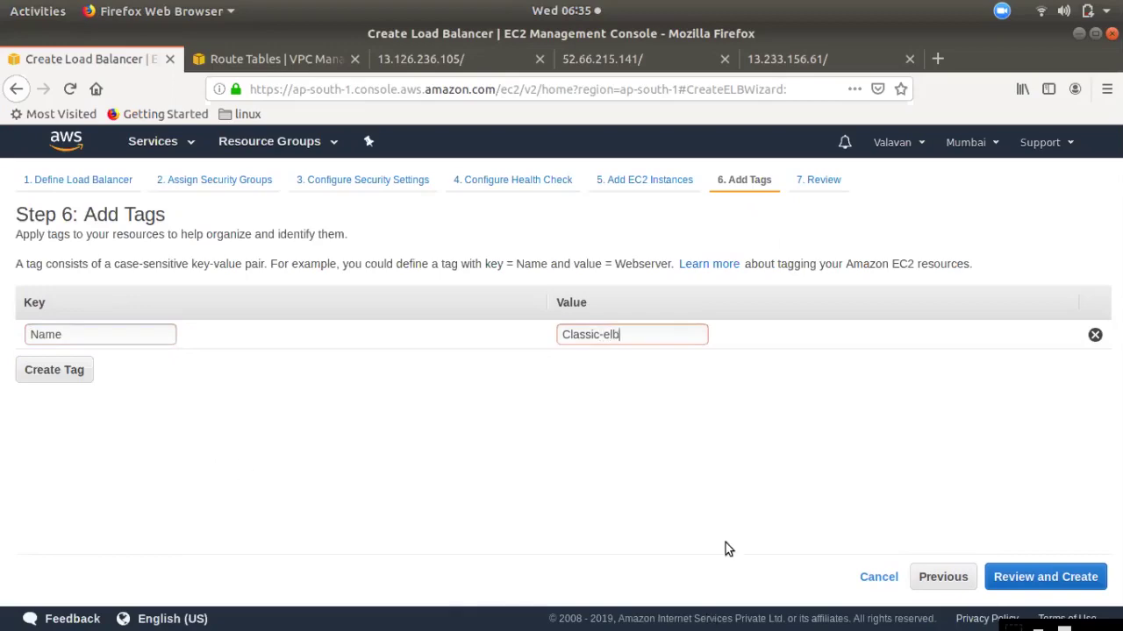
click(1048, 581)
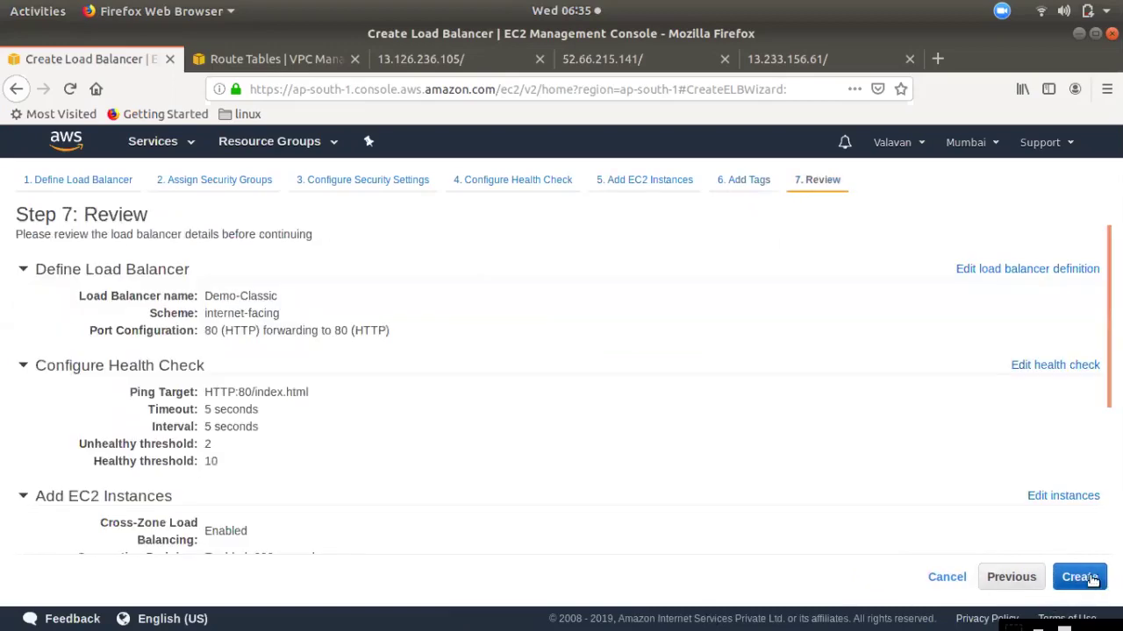
click(1080, 577)
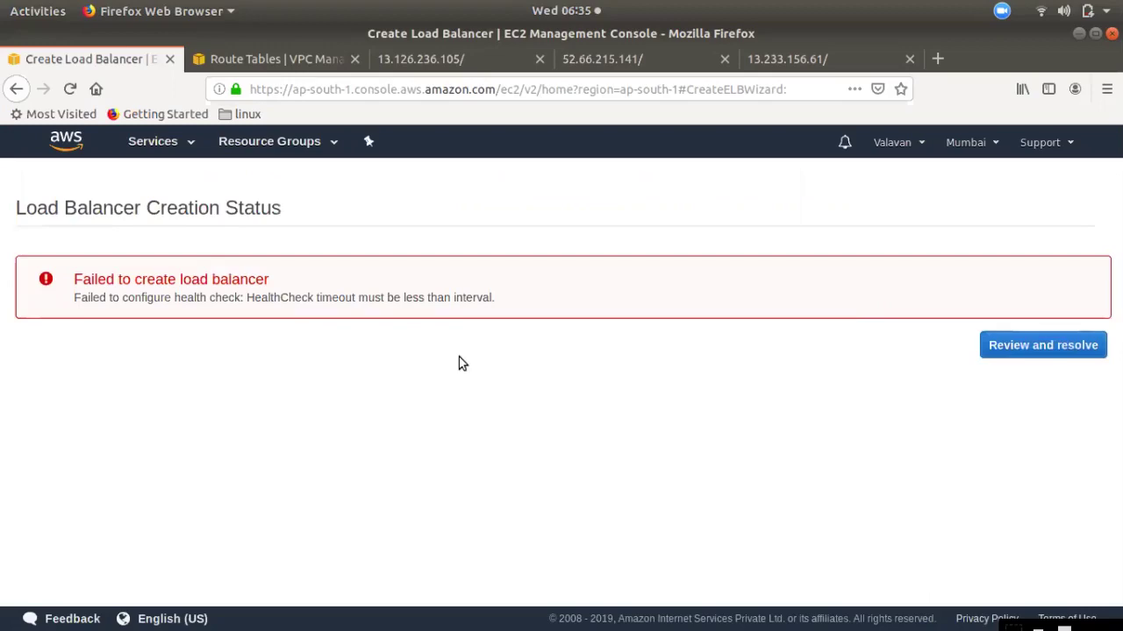
Return to the health check configuration from the review and set the interval to 10 seconds.
click(1022, 346)
scroll(426, 493, down, 5)
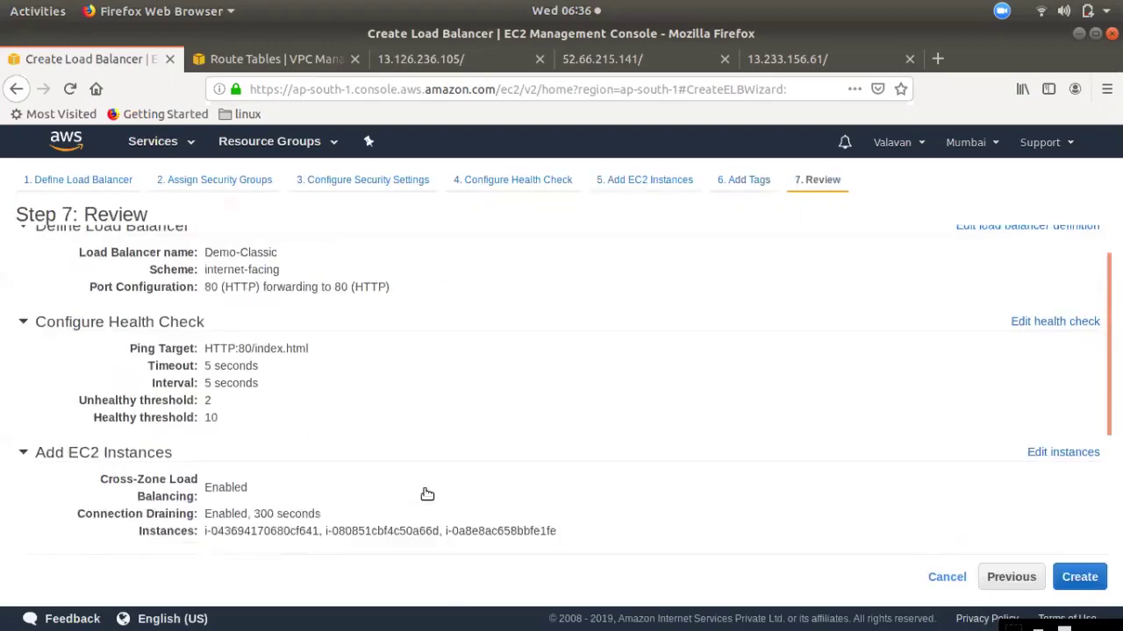
scroll(742, 408, up, 3)
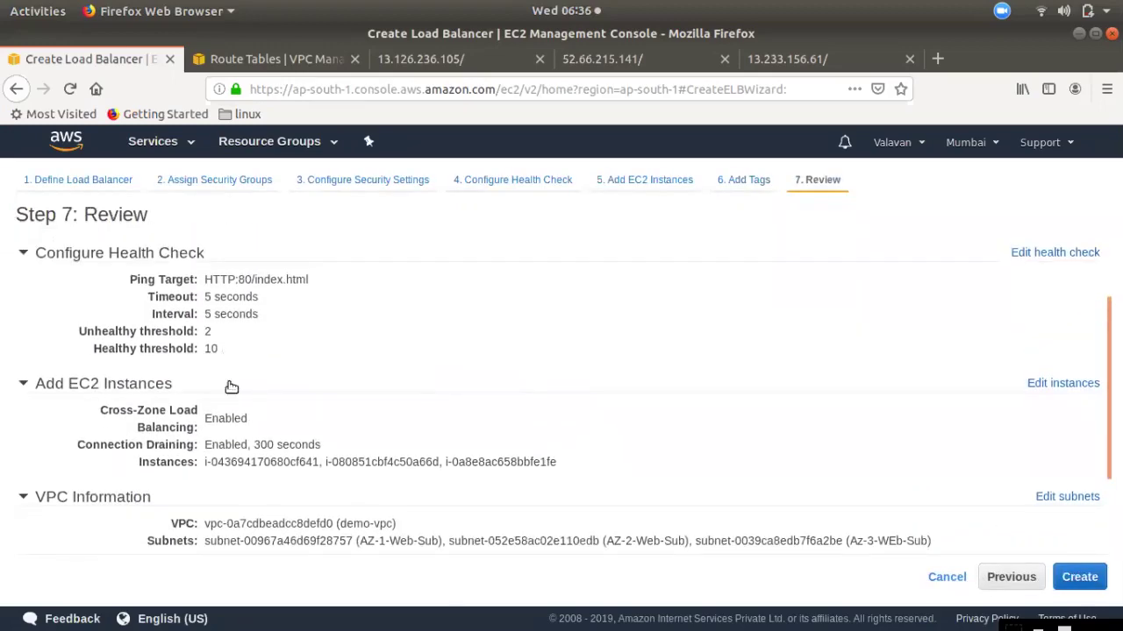
click(1052, 253)
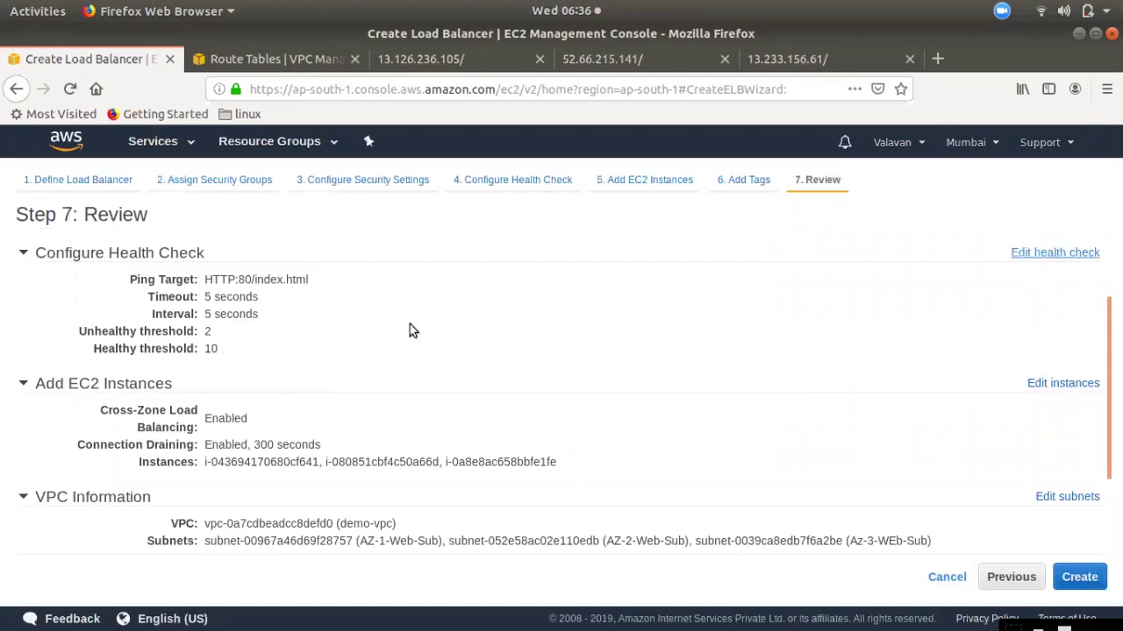
drag(250, 455, 173, 441)
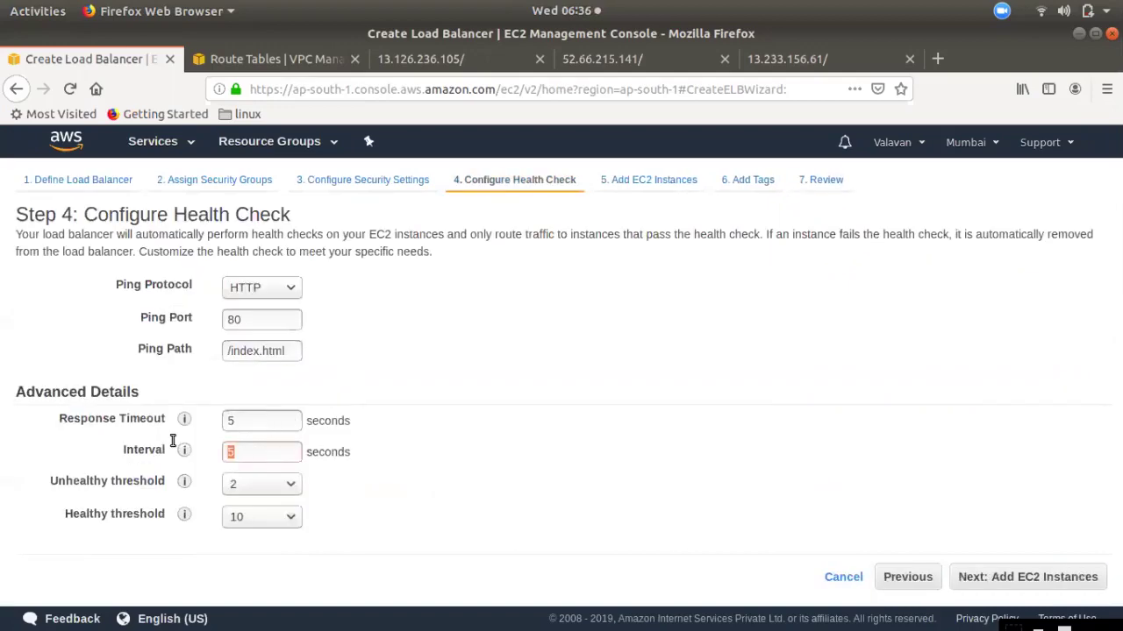
text(10)
Proceed through the instances, tags and review, create the Demo-Classic load balancer, and return to the load balancer list.
click(1080, 579)
click(1078, 579)
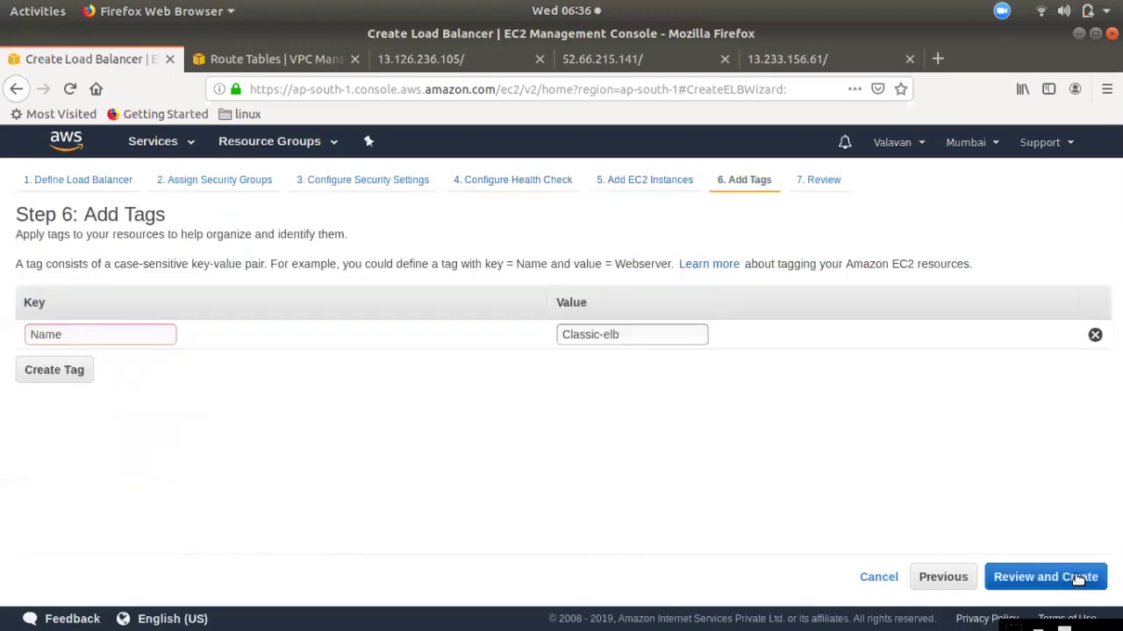
click(1077, 580)
click(1078, 577)
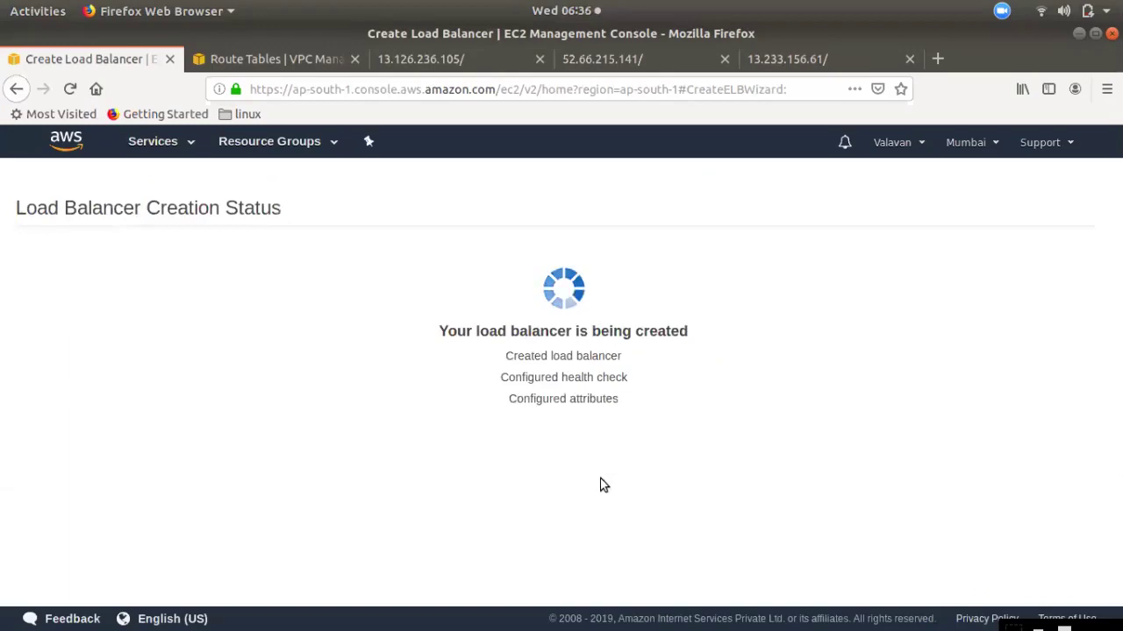
click(1081, 377)
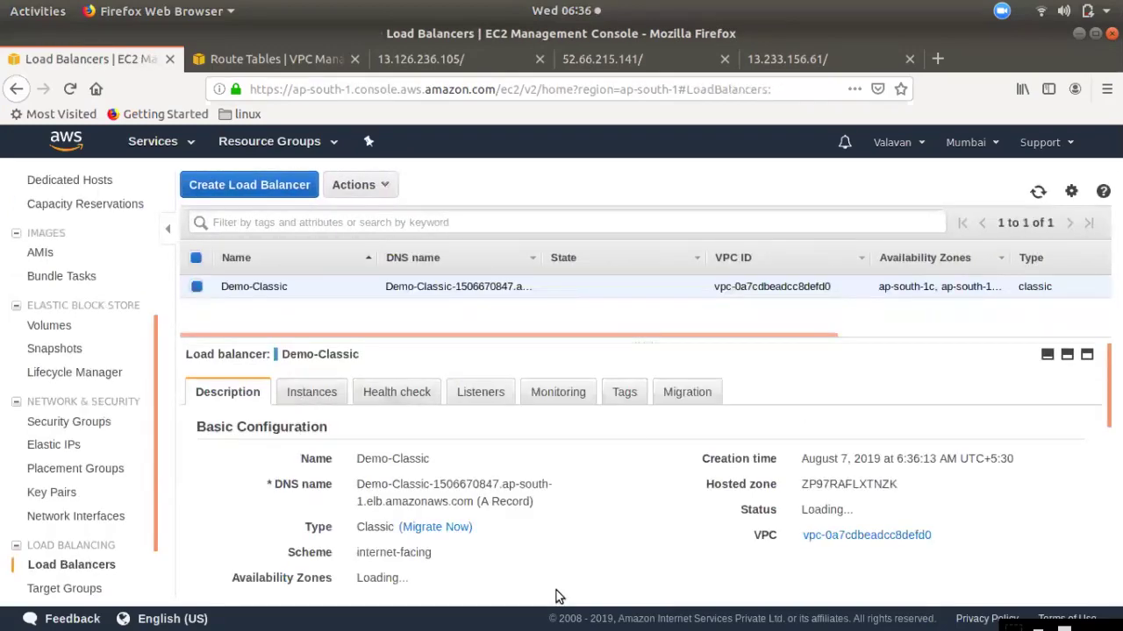
Copy the DNS name of the Demo-Classic load balancer from its description, without the A Record suffix.
scroll(489, 551, down, 2)
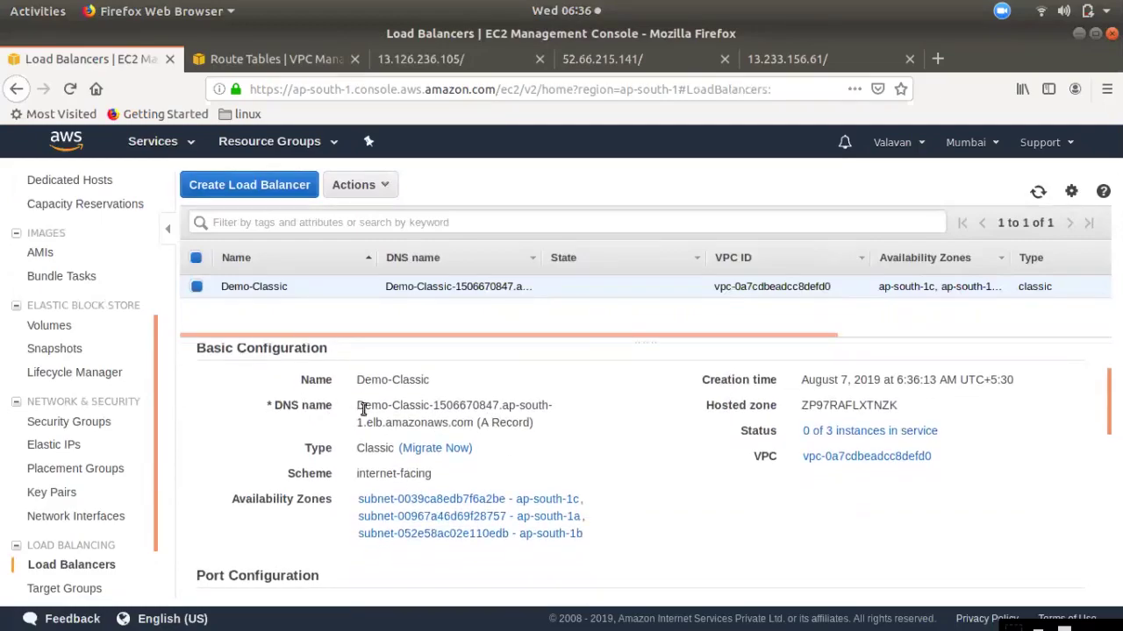
drag(358, 405, 472, 423)
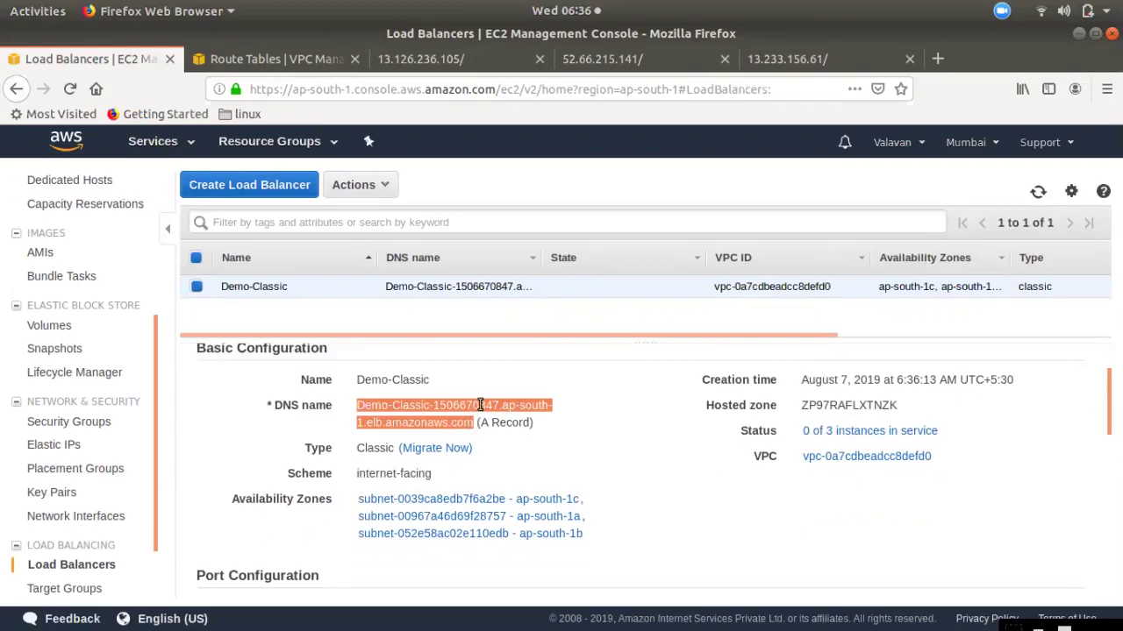
right_click(478, 404)
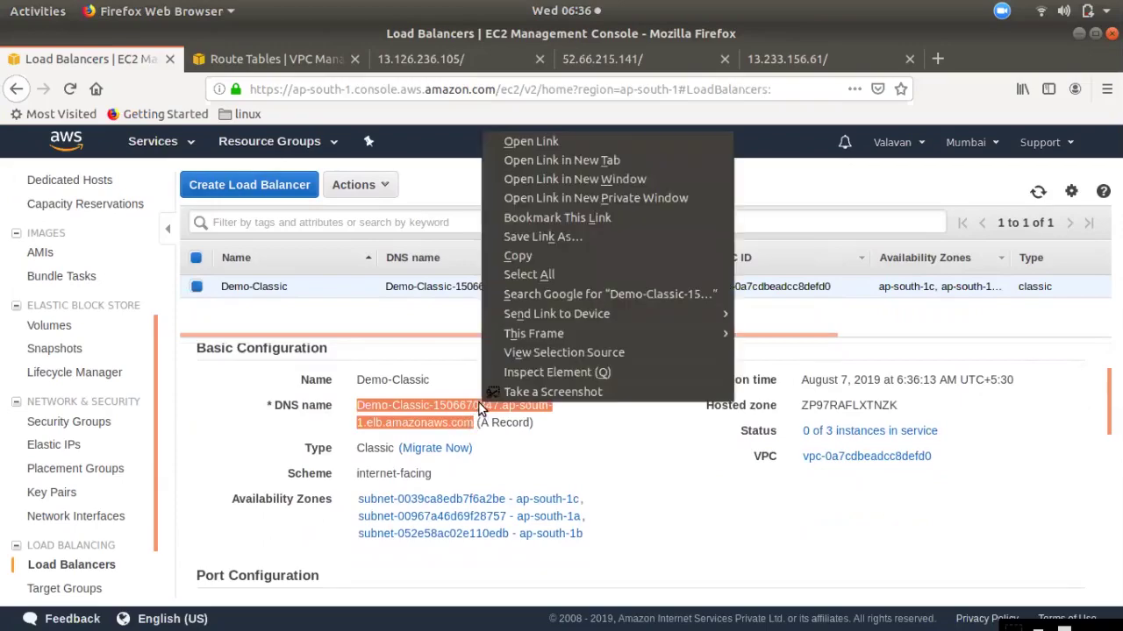
click(531, 255)
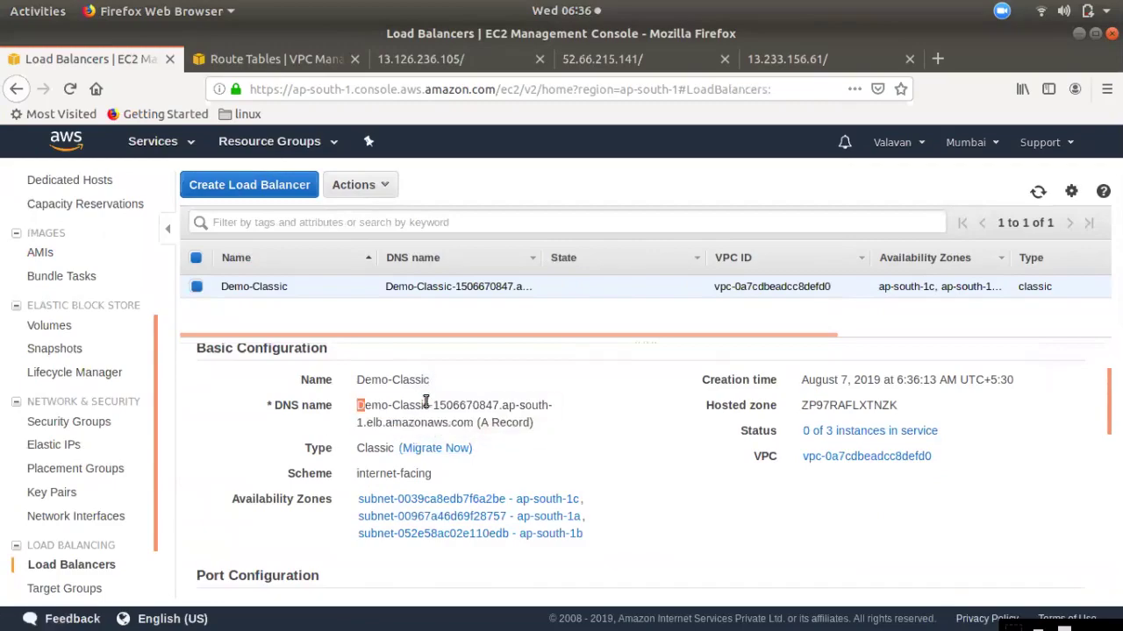
drag(358, 406, 460, 419)
right_click(462, 416)
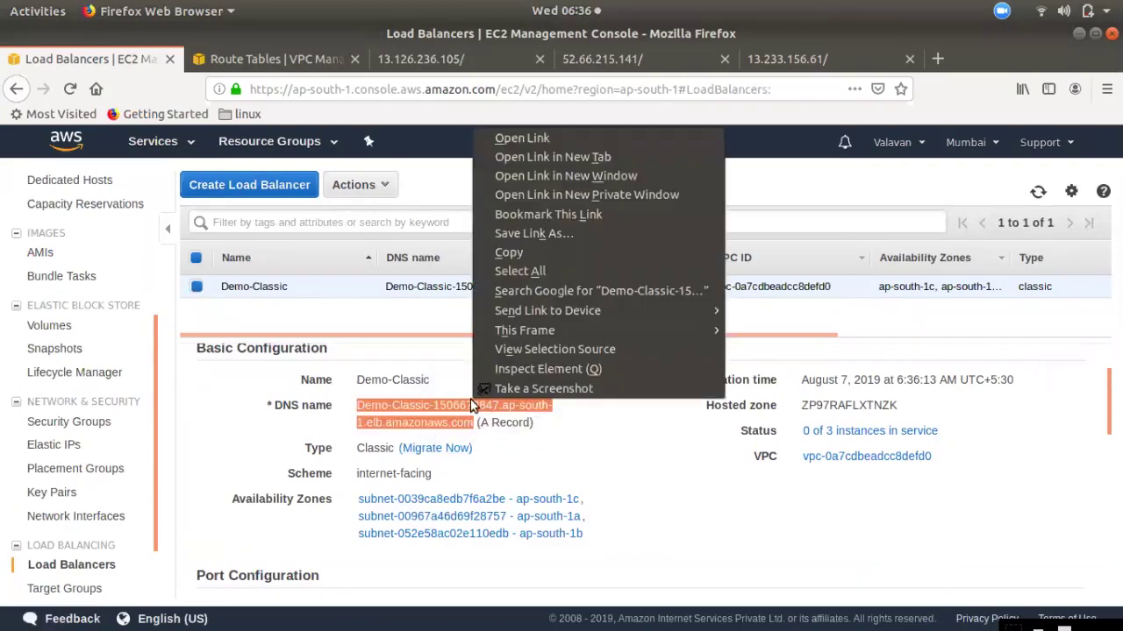
click(540, 253)
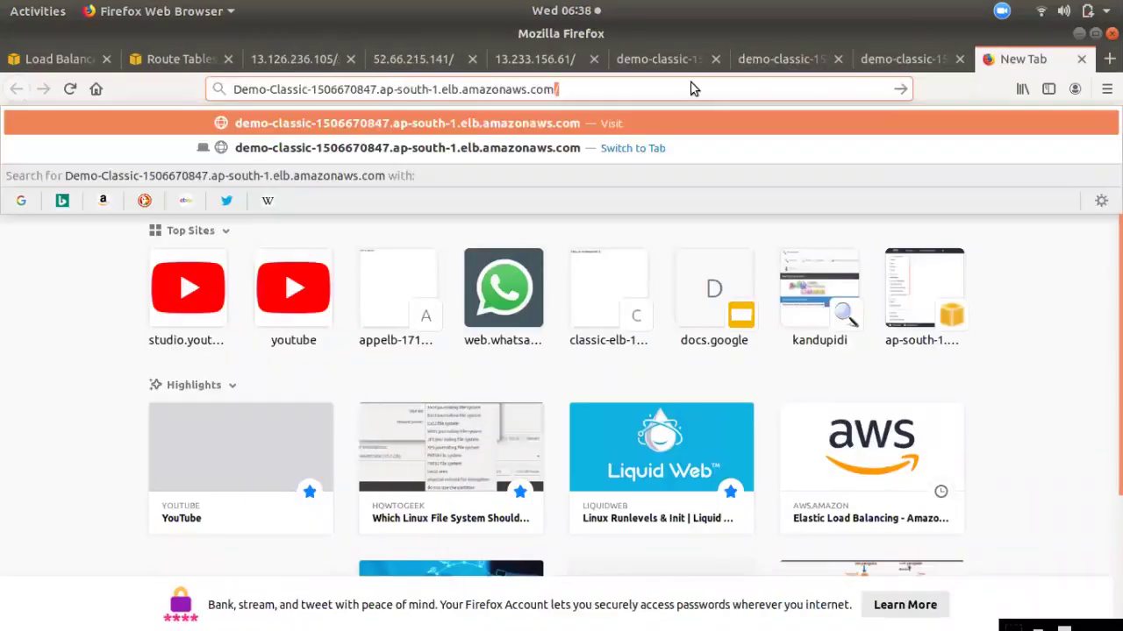
Open the load balancer's DNS name in additional browser tabs and reload the page to check which web server responds.
key(Return)
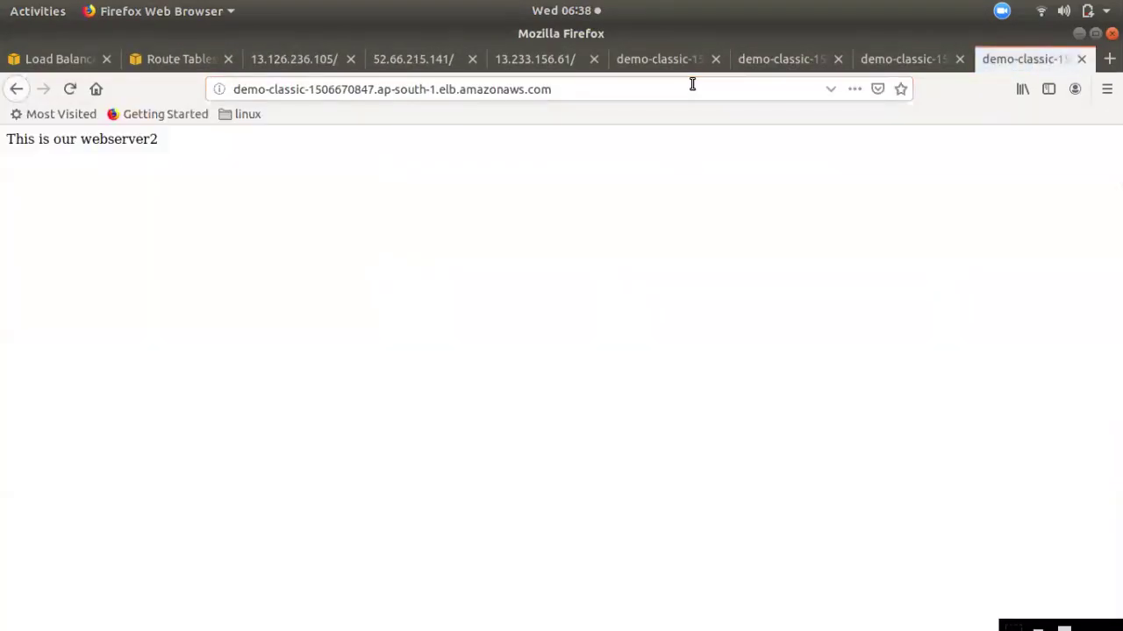
click(1109, 58)
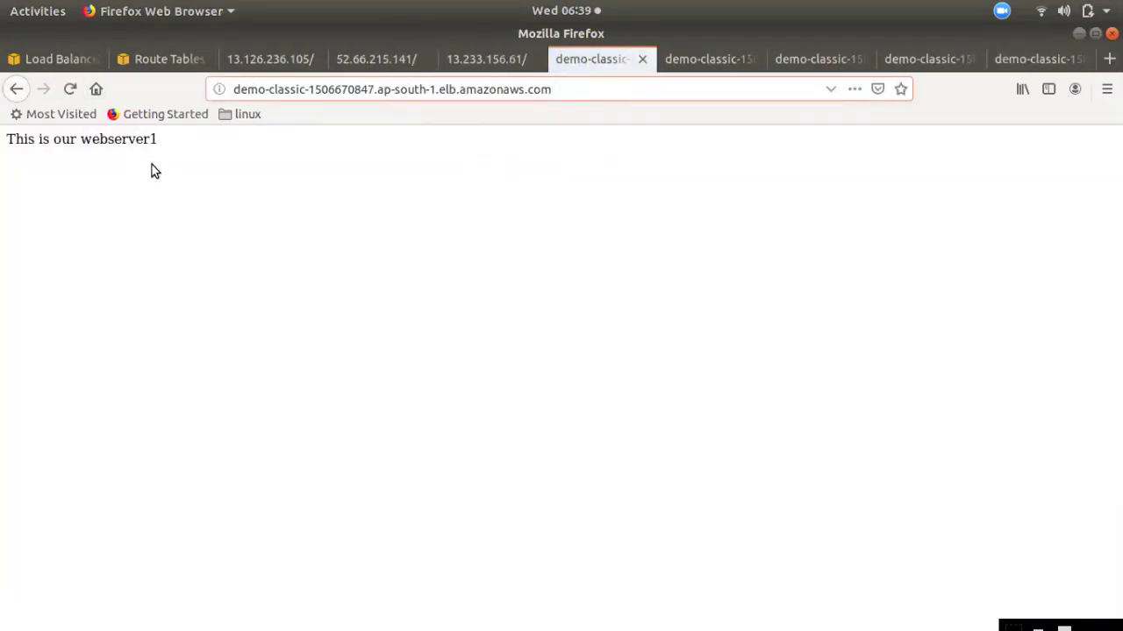
click(61, 95)
click(67, 91)
click(70, 88)
Switch to the ELB demo notes in Text Editor and review the Classic-ELB-Handson checklist.
key(alt+Tab)
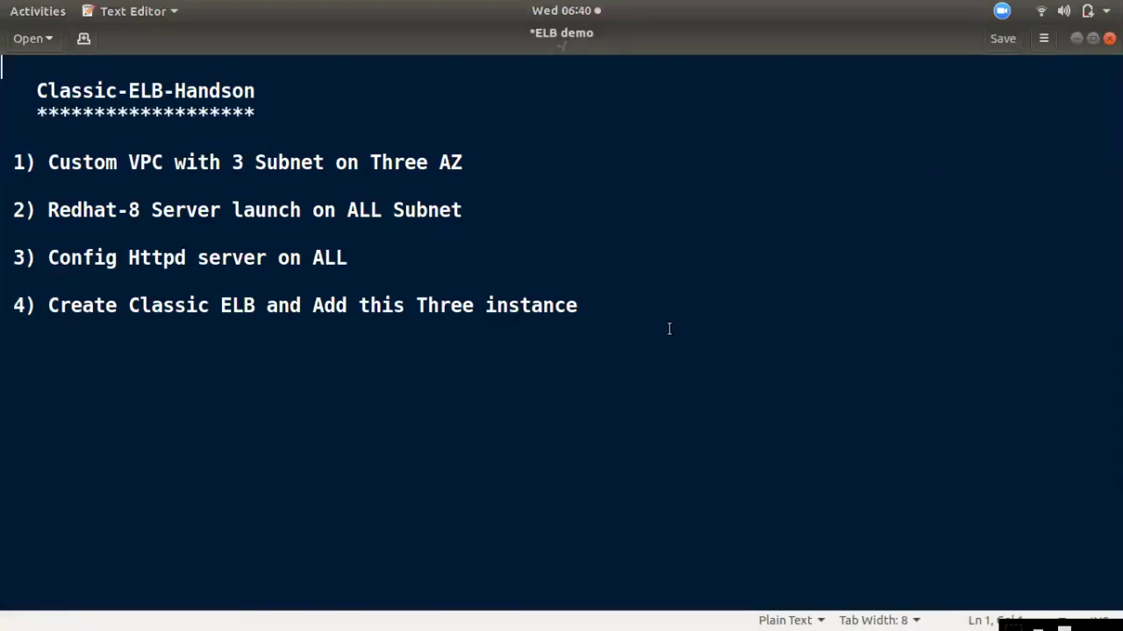
click(596, 314)
click(395, 263)
click(1001, 10)
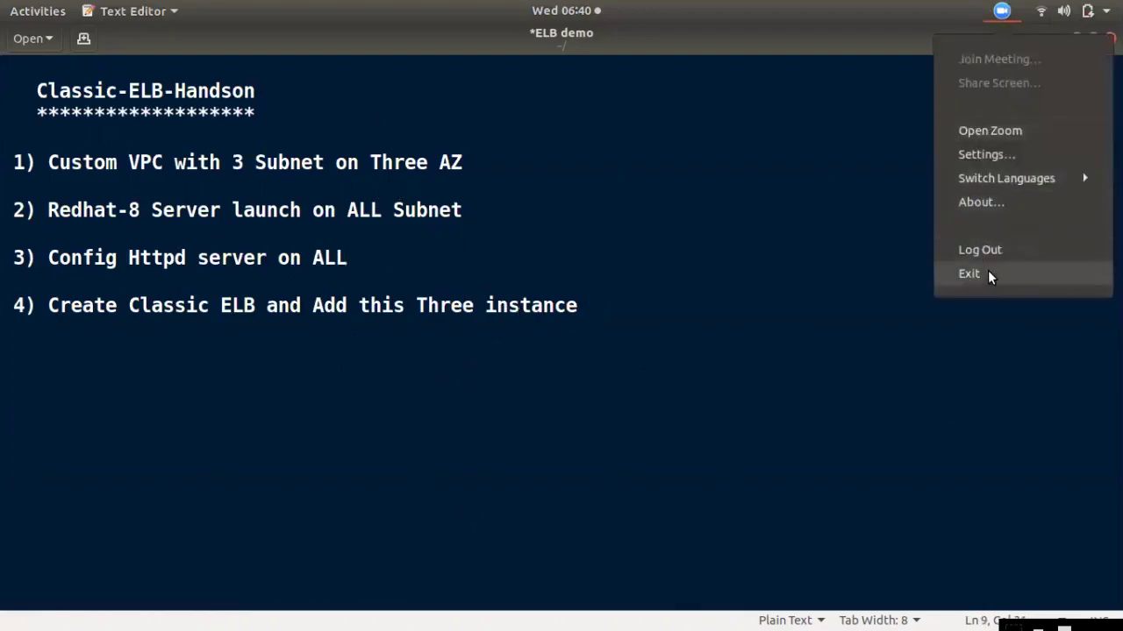